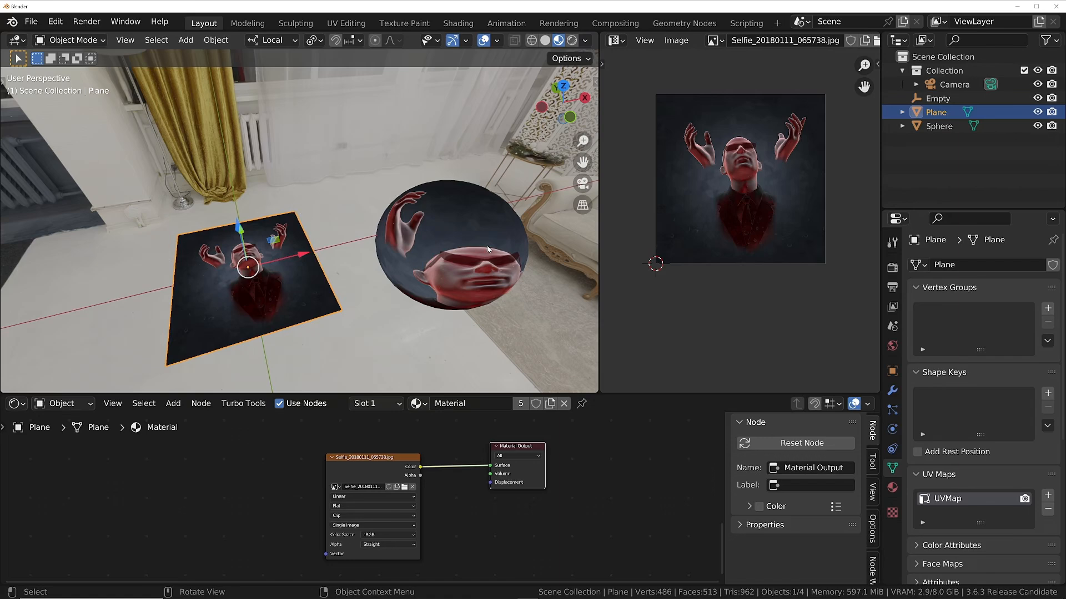
Enter Edit Mode on the plane and select its face to show its UV layout over the image
{"action": "mouse_move", "coordinate": [291, 247]}
{"action": "middle_mouse_down"}
{"action": "mouse_move", "coordinate": [269, 288]}
{"action": "mouse_move", "coordinate": [304, 259]}
{"action": "mouse_move", "coordinate": [273, 250]}
{"action": "middle_mouse_up"}
{"action": "key", "text": "Tab"}
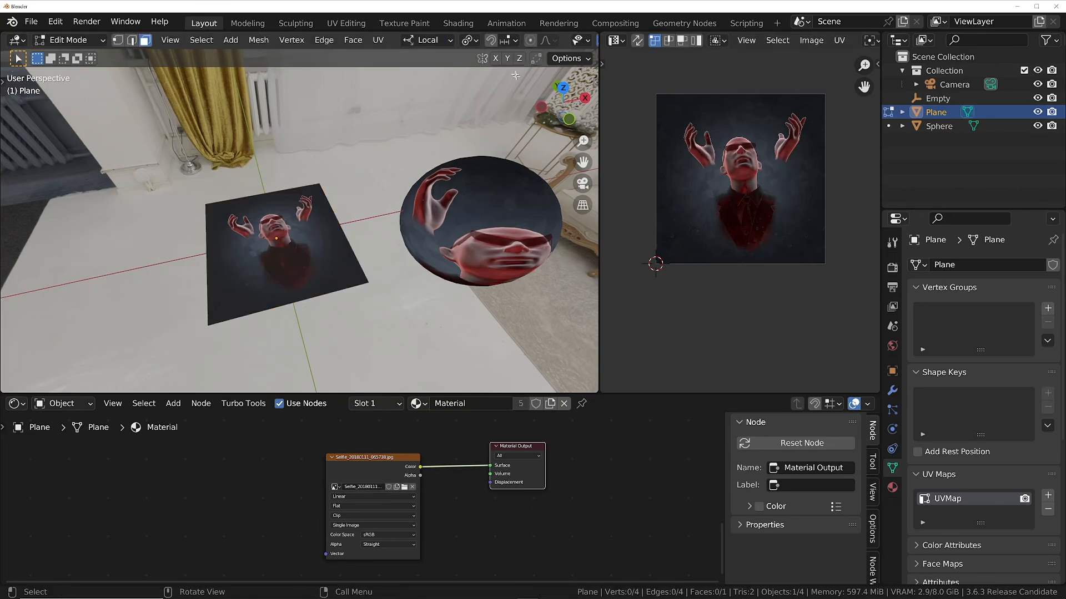
{"action": "middle_click_drag", "start_coordinate": [487, 38], "coordinate": [362, 40]}
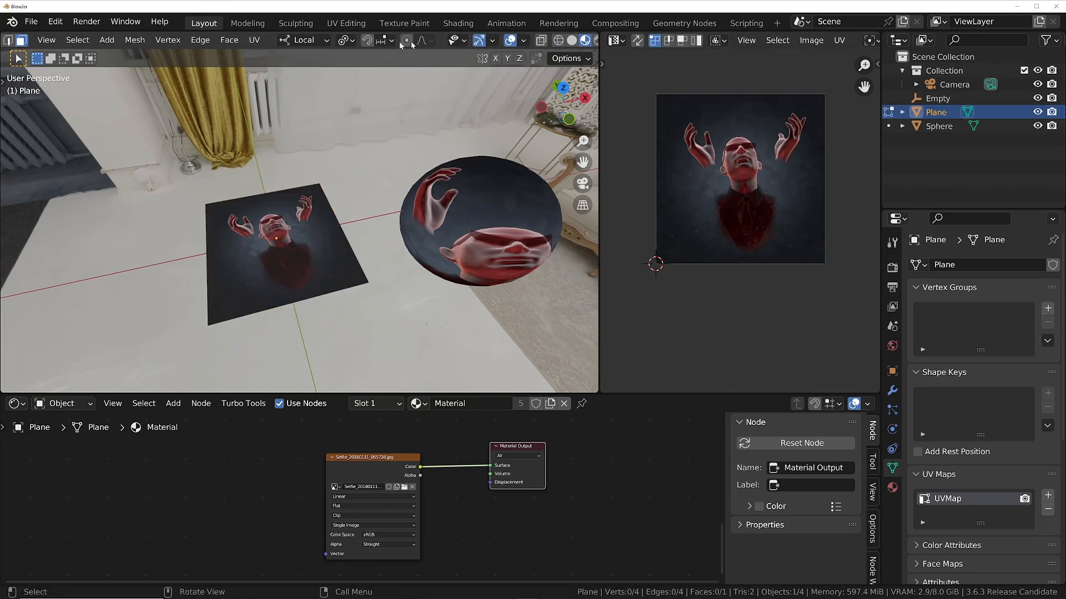
{"action": "left_click", "coordinate": [262, 242]}
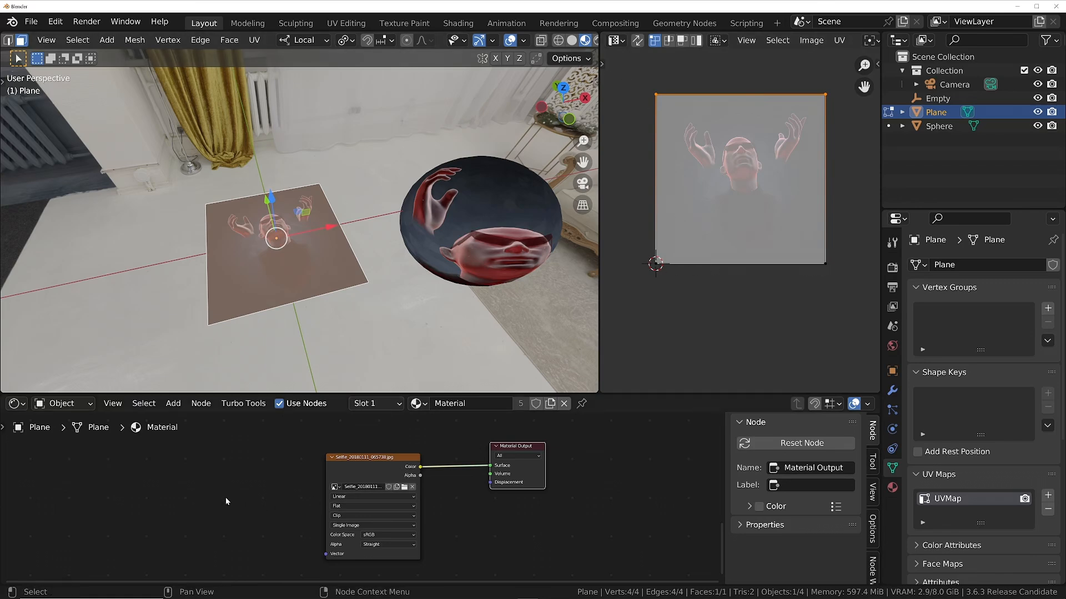
Add a UV Map node, preview its output on the material, and examine the colours at the plane's corners in Object Mode
{"action": "key", "text": "shift+a"}
{"action": "type", "text": "uv"}
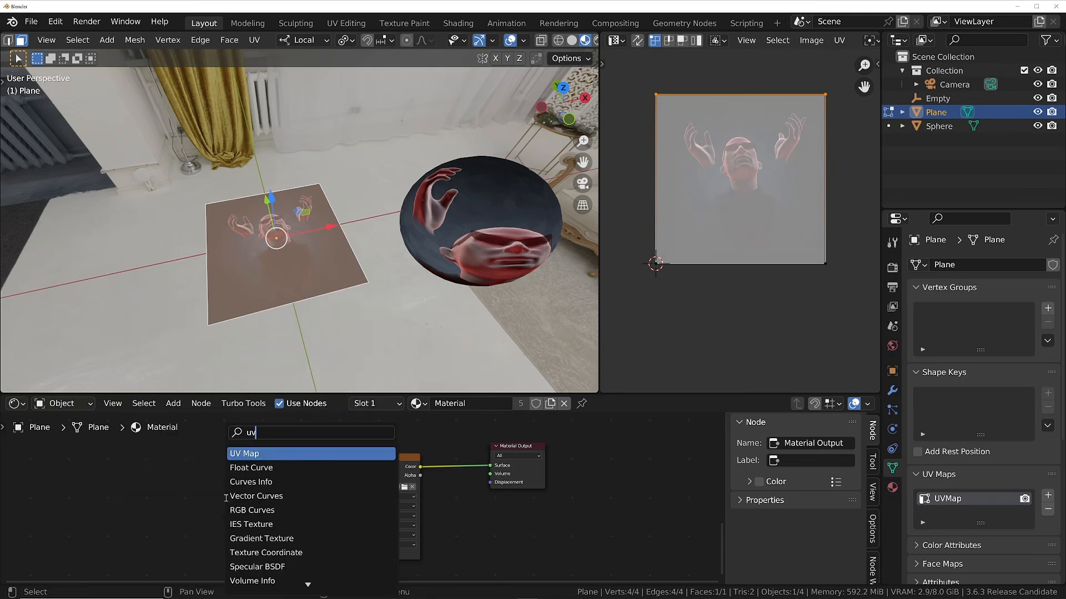
{"action": "key", "text": "Return"}
{"action": "left_click", "coordinate": [255, 500]}
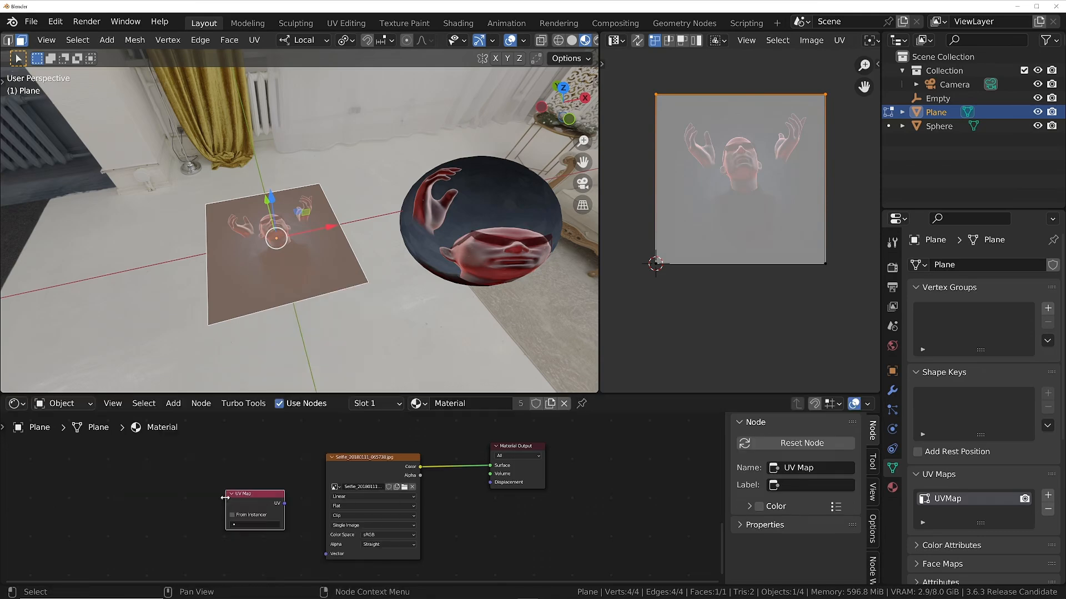
{"action": "left_click", "coordinate": [255, 502], "text": "ctrl+shift"}
{"action": "middle_click_drag", "start_coordinate": [278, 233], "coordinate": [250, 249]}
{"action": "key", "text": "Tab"}
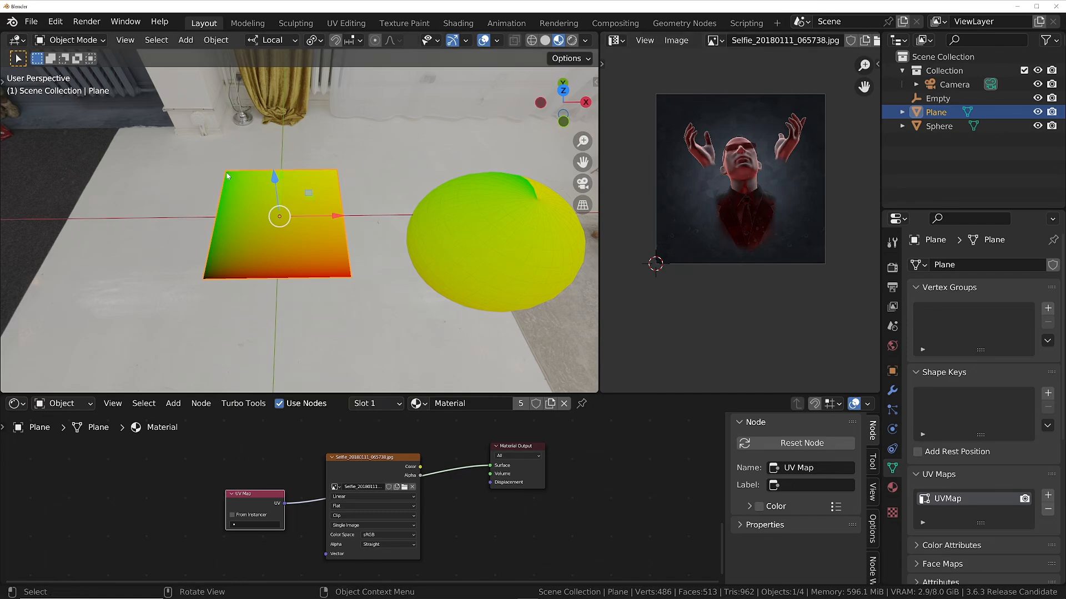
{"action": "middle_click_drag", "start_coordinate": [234, 221], "coordinate": [233, 194]}
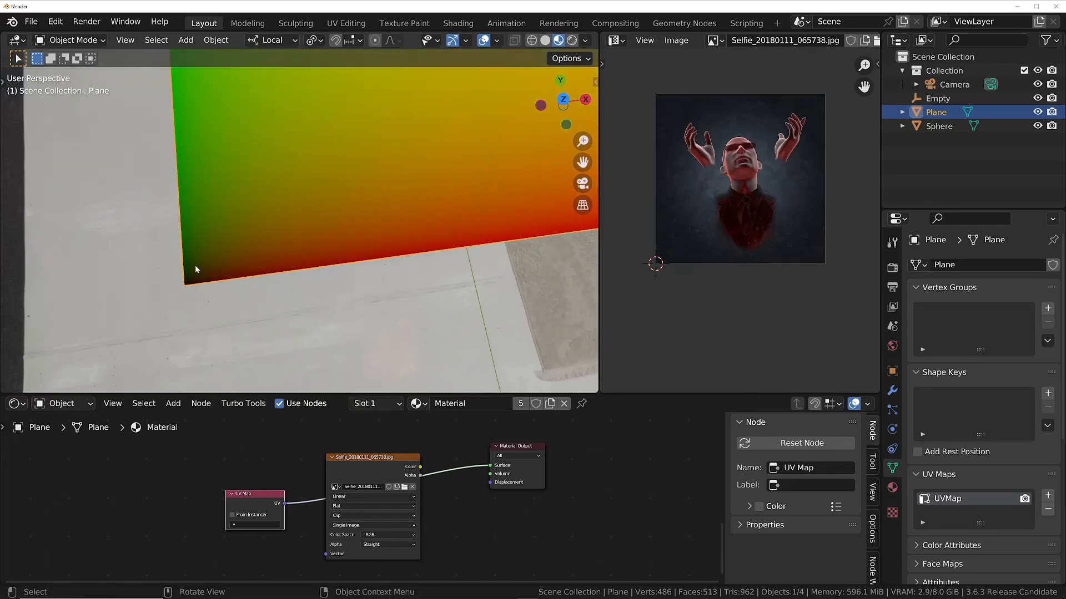
{"action": "scroll", "coordinate": [260, 222], "scroll_direction": "down", "scroll_amount": 8}
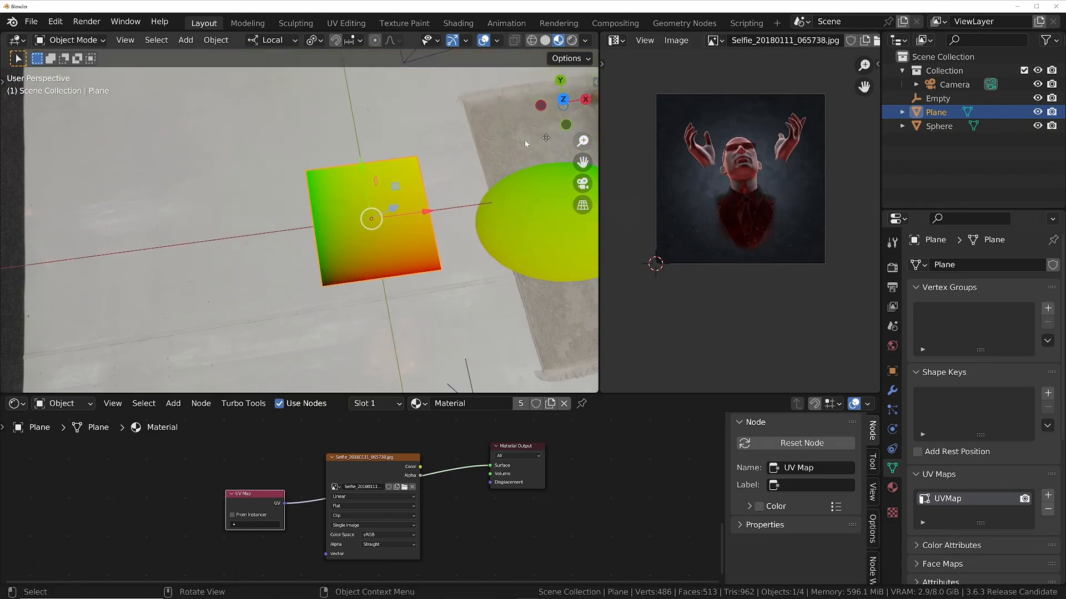
Delete the UV Map node and reconnect the image texture's Color to the Material Output's Surface
{"action": "key", "text": "Delete"}
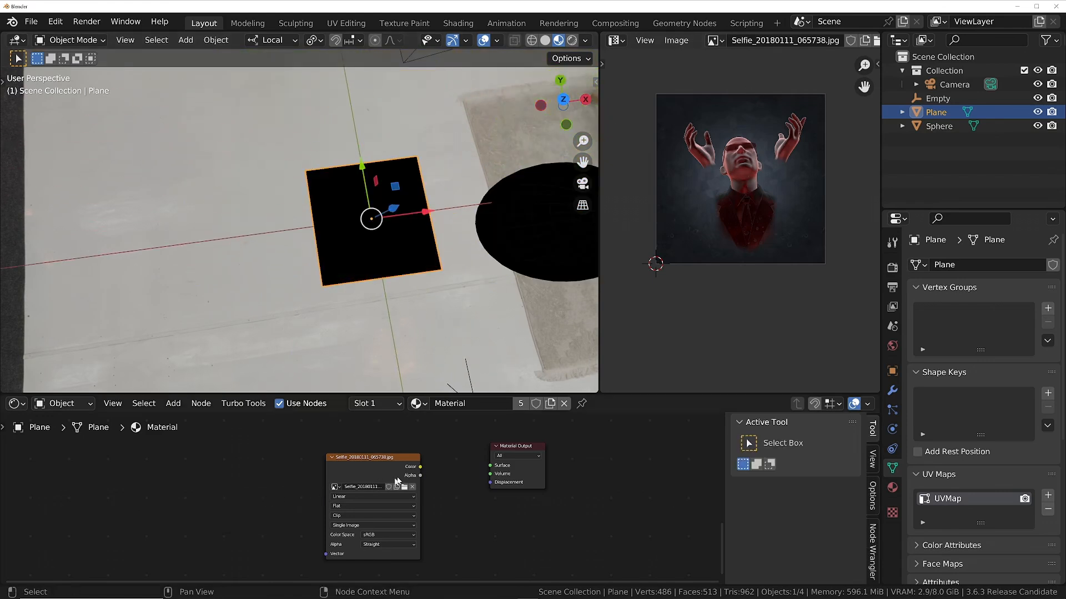
{"action": "left_click", "coordinate": [387, 462], "text": "ctrl+shift"}
{"action": "middle_click_drag", "start_coordinate": [445, 292], "coordinate": [418, 165]}
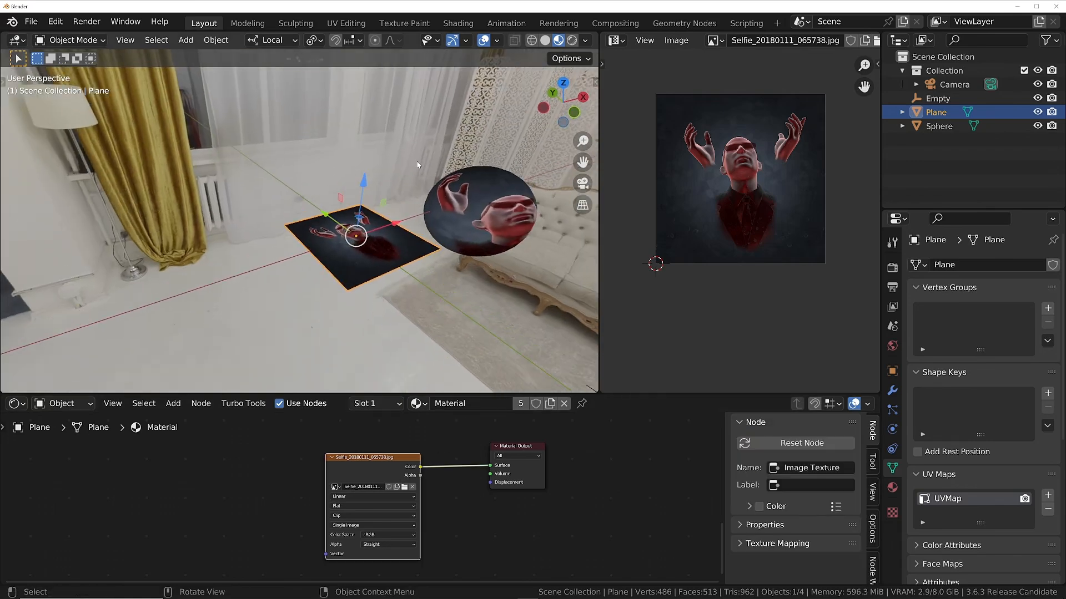
{"action": "middle_click_drag", "start_coordinate": [419, 234], "coordinate": [389, 247]}
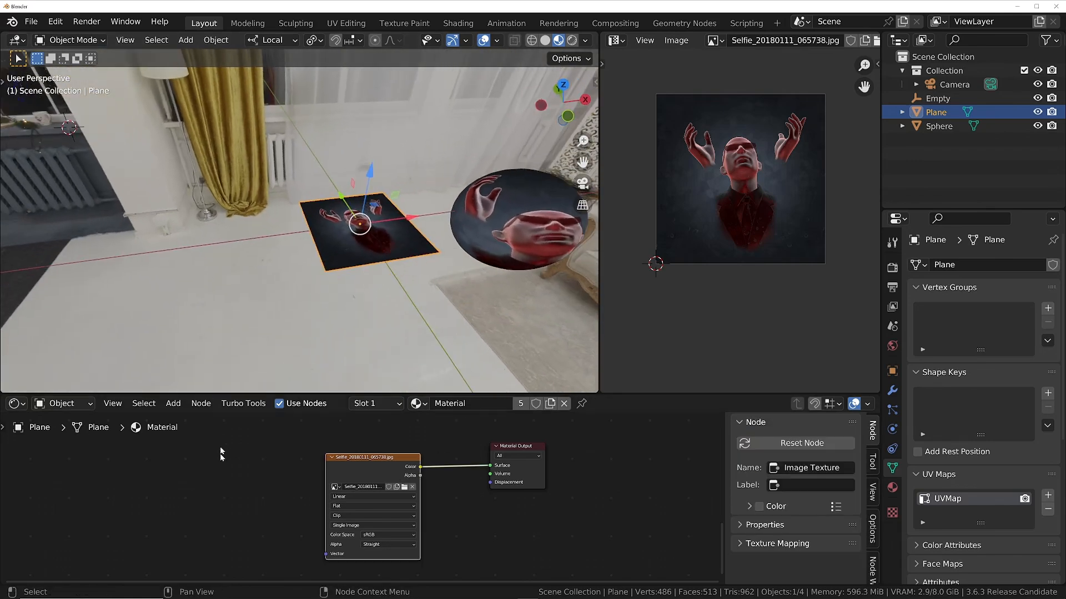
Add a Texture Coordinate node beside the image texture node
{"action": "key", "text": "shift+a"}
{"action": "type", "text": "s"}
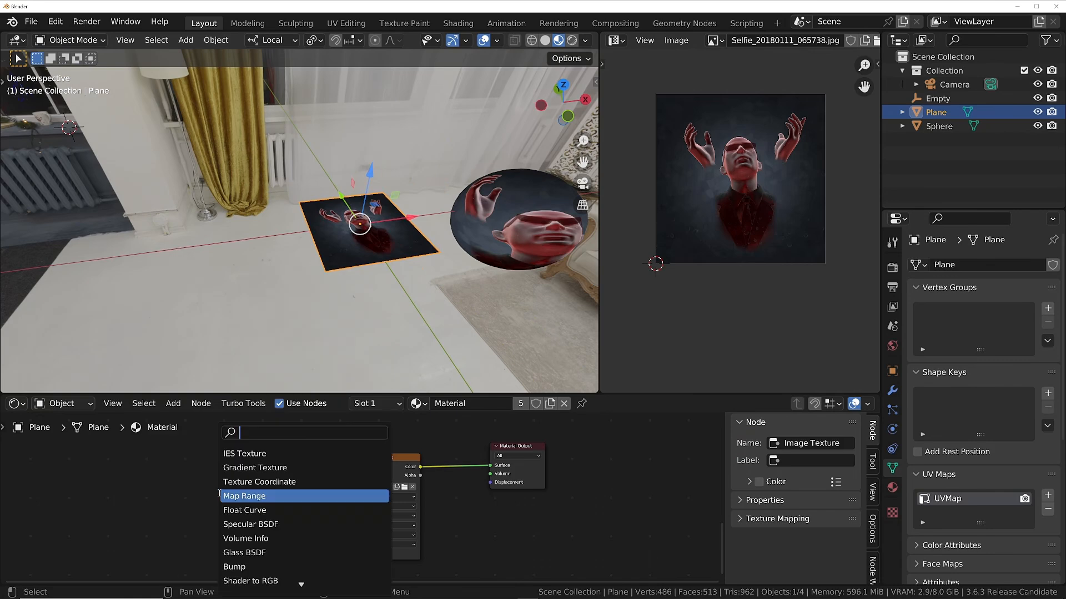
{"action": "type", "text": "cooo"}
{"action": "key", "text": "Down"}
{"action": "key", "text": "Down"}
{"action": "key", "text": "Down"}
{"action": "key", "text": "Down"}
{"action": "key", "text": "Down"}
{"action": "key", "text": "Down"}
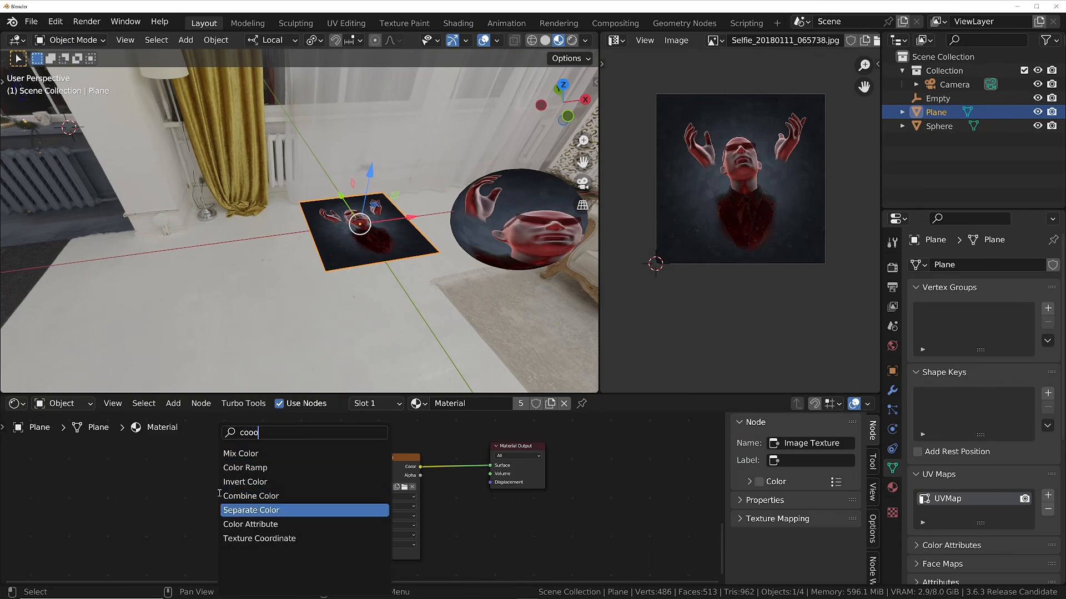
{"action": "key", "text": "Return"}
{"action": "scroll", "coordinate": [271, 480], "scroll_direction": "up", "scroll_amount": 2}
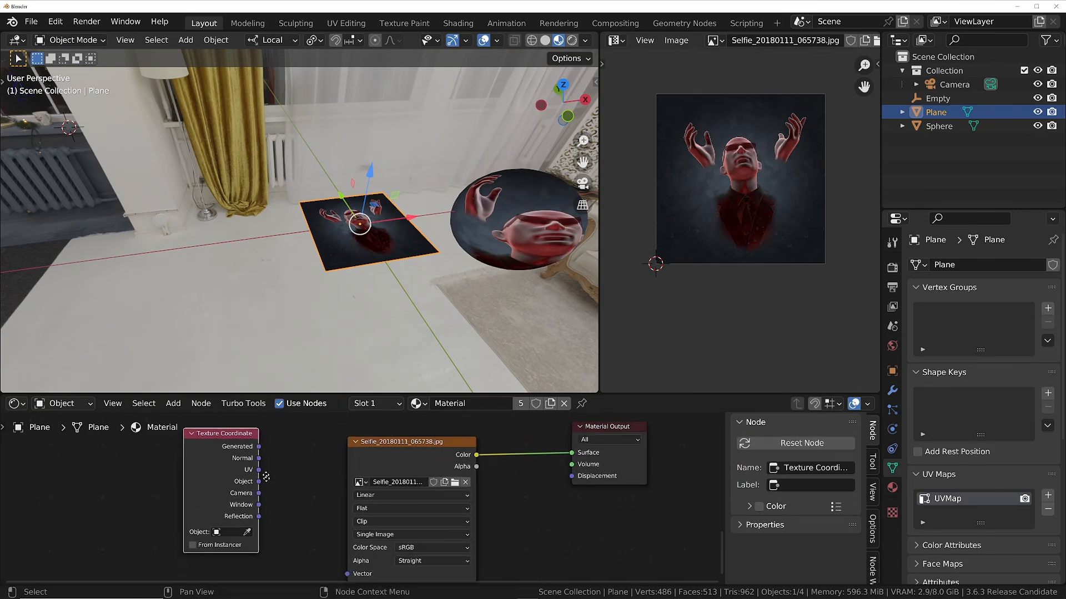
{"action": "scroll", "coordinate": [270, 471], "scroll_direction": "down", "scroll_amount": 1}
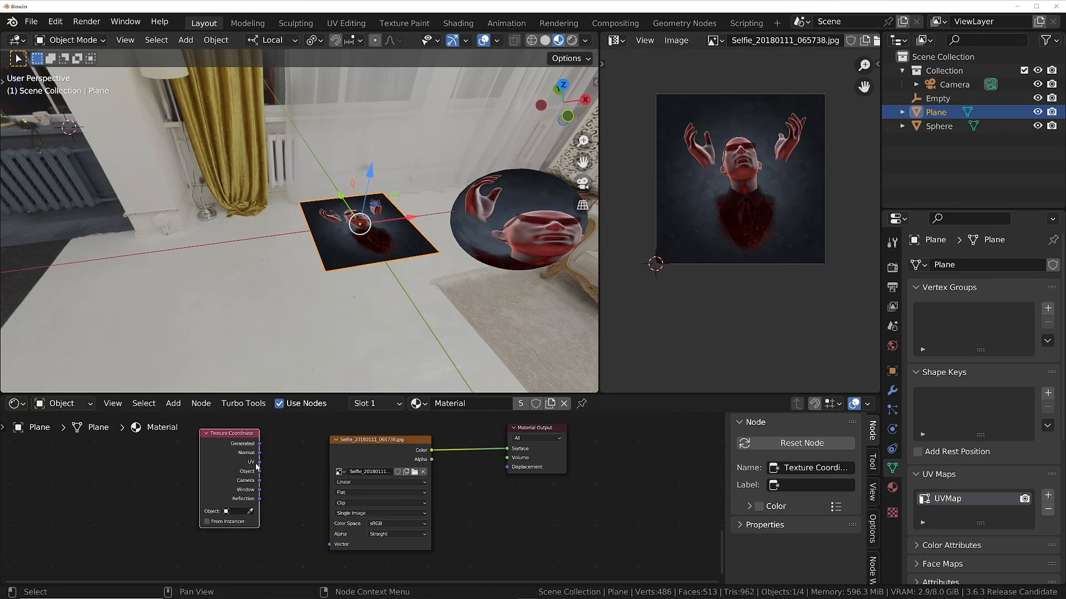
Connect the Texture Coordinate node's UV output to the image texture's Vector input and inspect the plane
{"action": "left_click_drag", "start_coordinate": [258, 462], "coordinate": [286, 486]}
{"action": "left_click_drag", "start_coordinate": [330, 543], "coordinate": [329, 544]}
{"action": "scroll", "coordinate": [387, 225], "scroll_direction": "up", "scroll_amount": 6}
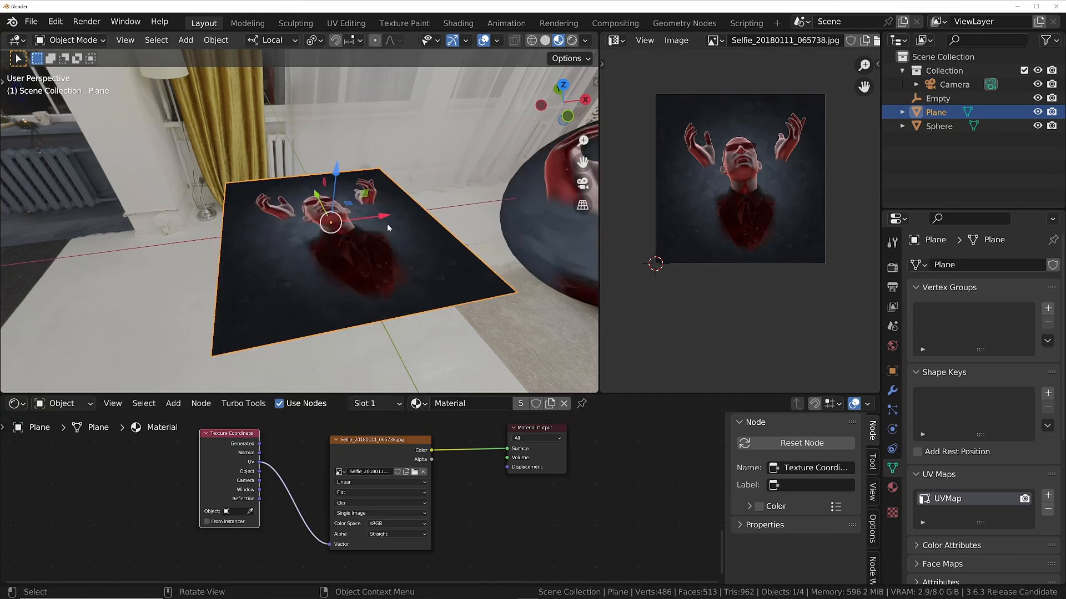
{"action": "middle_click_drag", "start_coordinate": [387, 225], "coordinate": [373, 253]}
{"action": "scroll", "coordinate": [373, 253], "scroll_direction": "down", "scroll_amount": 4}
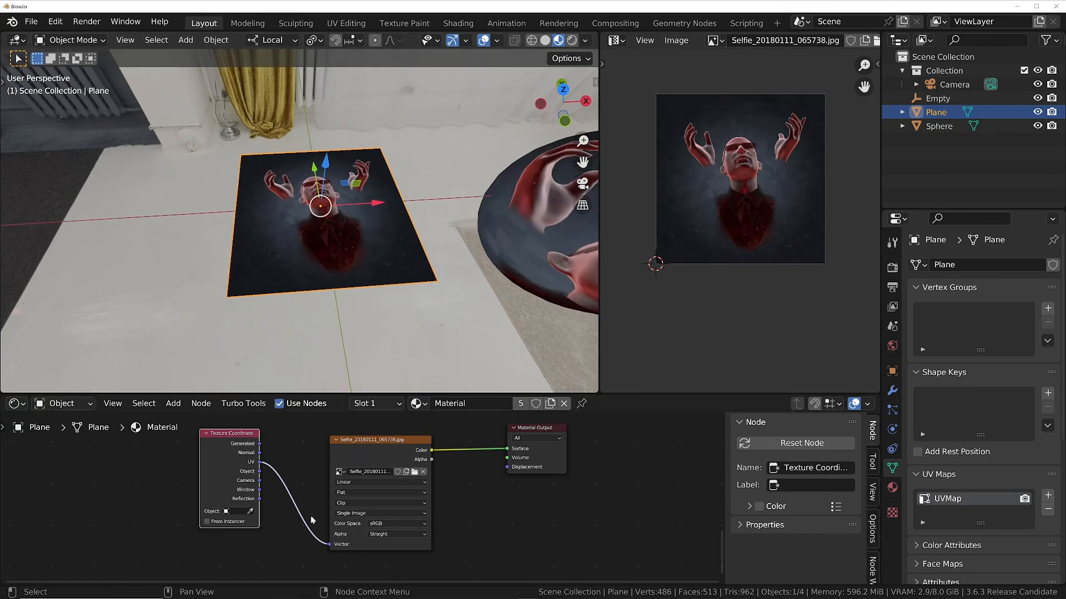
Move the Texture Coordinate node farther from the image texture, feed its Window output into Vector, and inspect the mapping from several angles
{"action": "left_click_drag", "start_coordinate": [242, 473], "coordinate": [151, 486]}
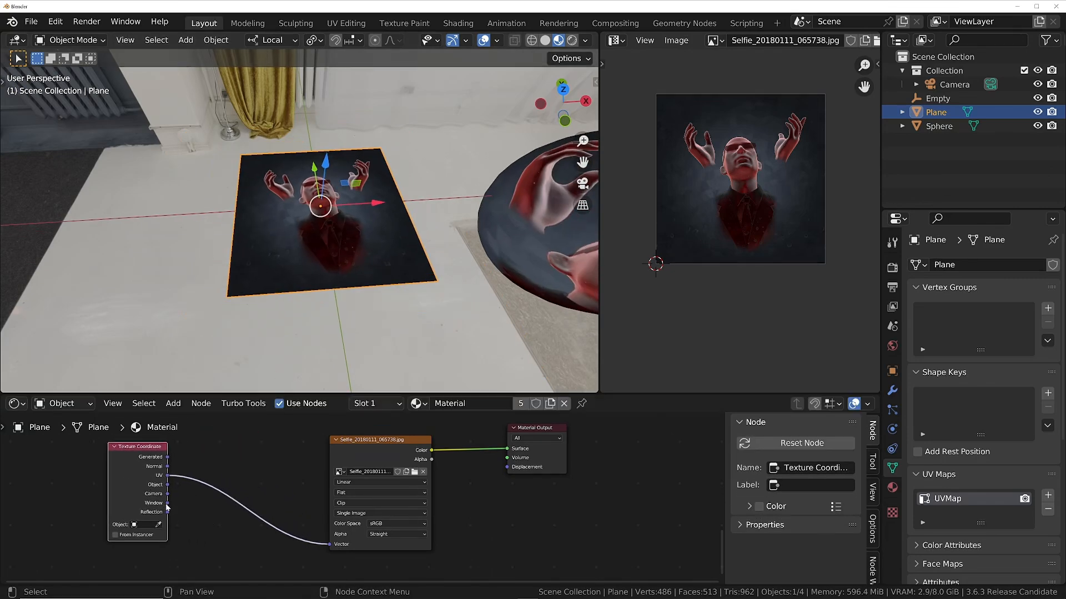
{"action": "left_click_drag", "start_coordinate": [167, 504], "coordinate": [330, 544]}
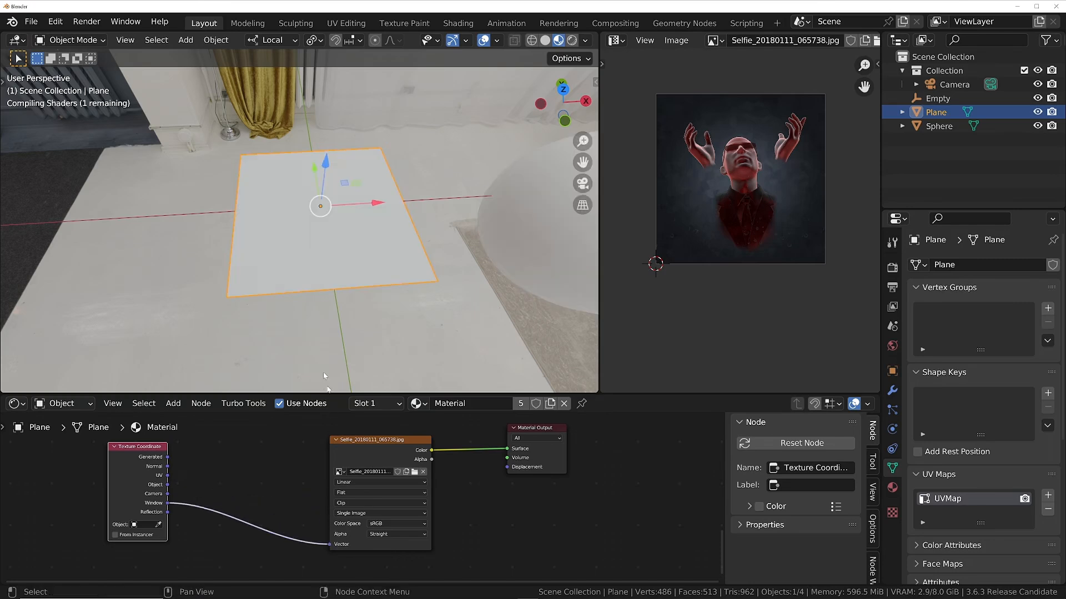
{"action": "middle_click_drag", "start_coordinate": [323, 372], "coordinate": [312, 244]}
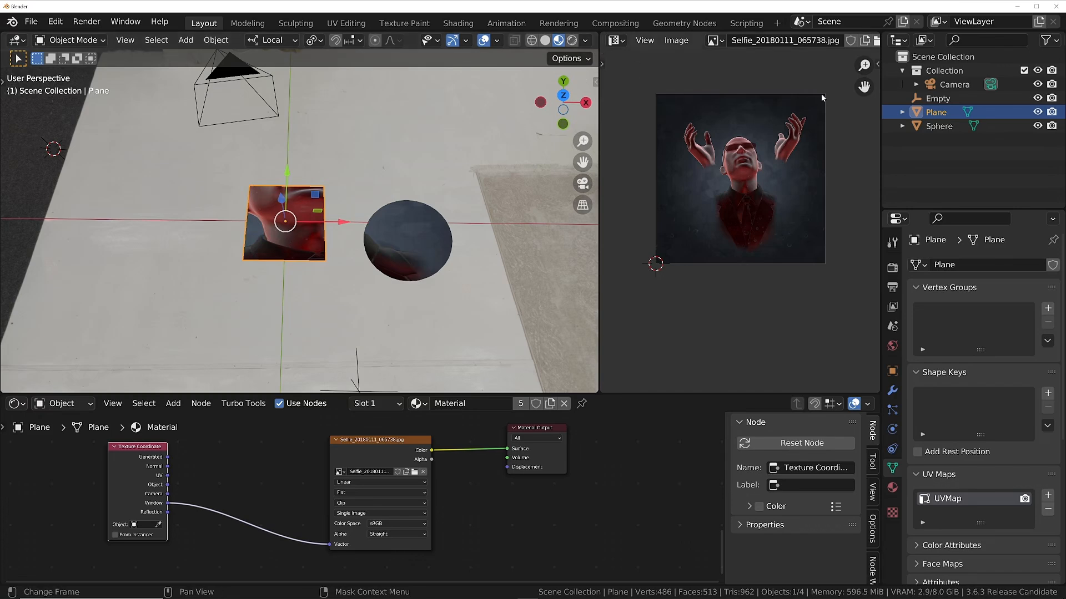
{"action": "middle_click_drag", "start_coordinate": [390, 179], "coordinate": [326, 235]}
{"action": "scroll", "coordinate": [309, 184], "scroll_direction": "up", "scroll_amount": 8}
{"action": "middle_click_drag", "start_coordinate": [309, 184], "coordinate": [431, 191]}
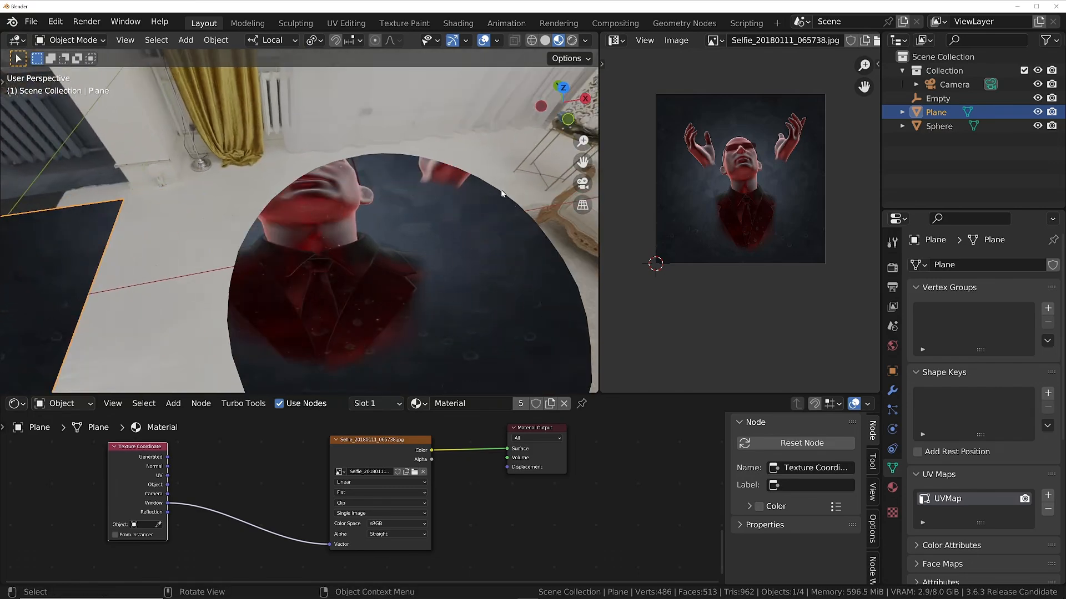
{"action": "middle_click_drag", "start_coordinate": [501, 242], "coordinate": [312, 261]}
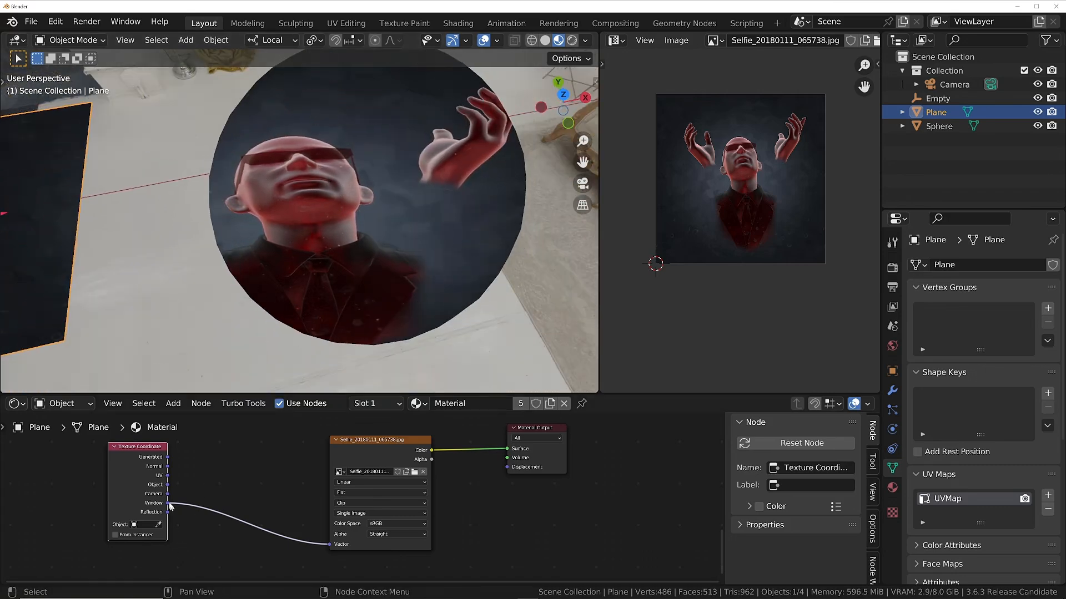
Connect the Camera output to the image texture's Vector input and check the mapping at different distances from the sphere
{"action": "left_click_drag", "start_coordinate": [167, 494], "coordinate": [324, 543]}
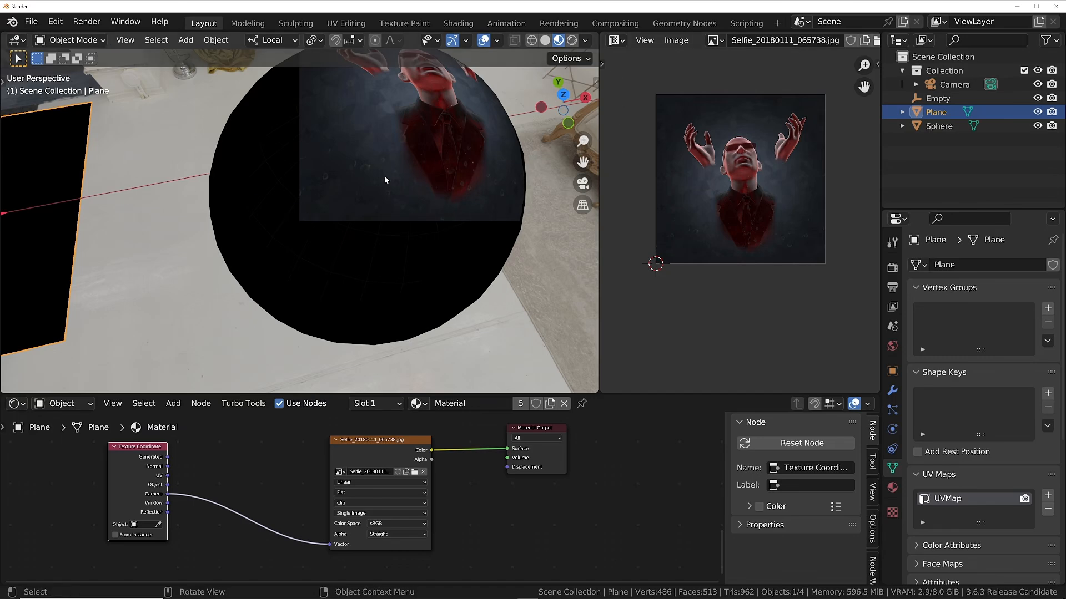
{"action": "middle_click_drag", "start_coordinate": [385, 177], "coordinate": [445, 231], "text": "ctrl"}
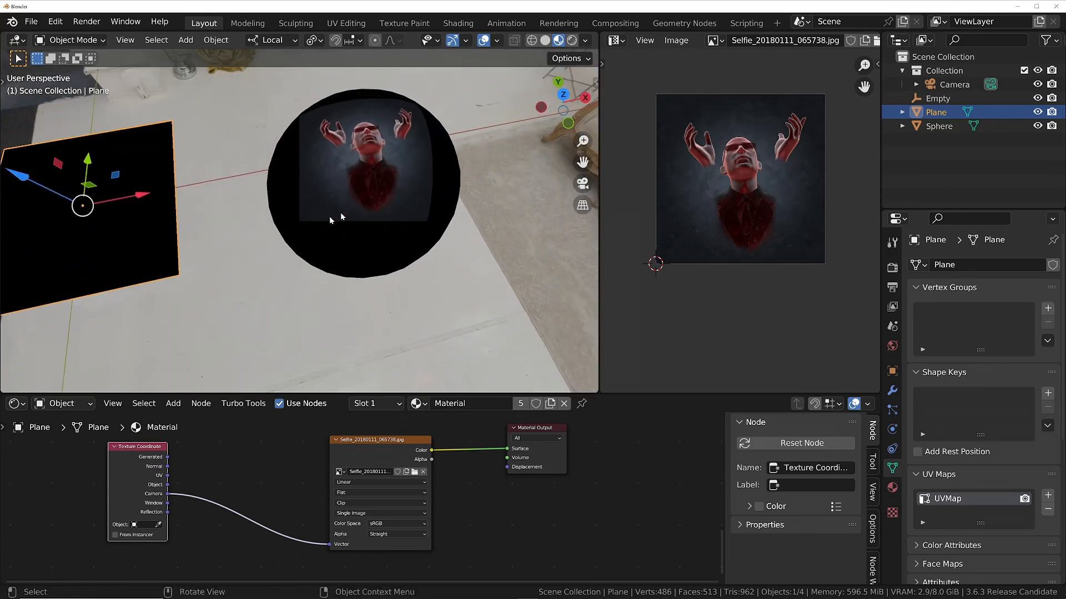
{"action": "middle_click_drag", "start_coordinate": [329, 215], "coordinate": [438, 175], "text": "ctrl"}
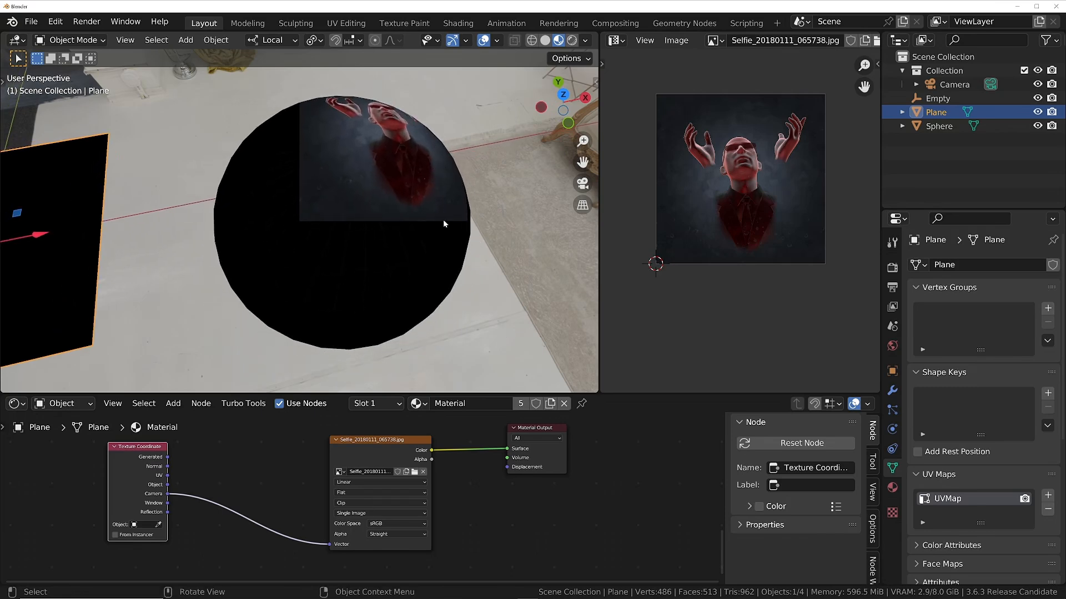
Set the image texture's extension mode to Repeat and inspect the tiling on the sphere
{"action": "left_click", "coordinate": [374, 501]}
{"action": "left_click", "coordinate": [357, 514]}
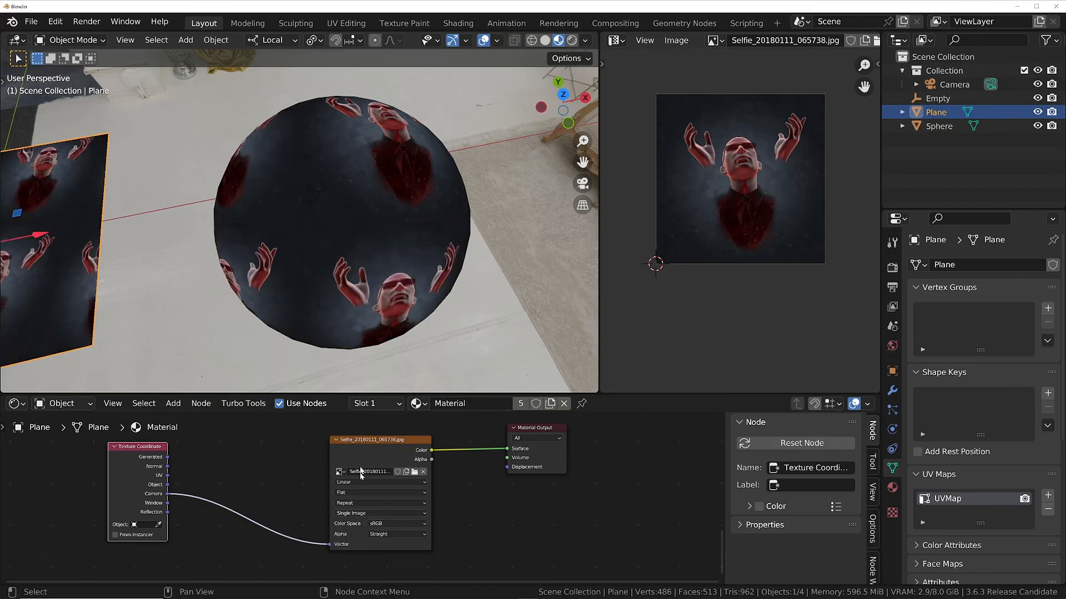
{"action": "middle_click_drag", "start_coordinate": [383, 311], "coordinate": [333, 241]}
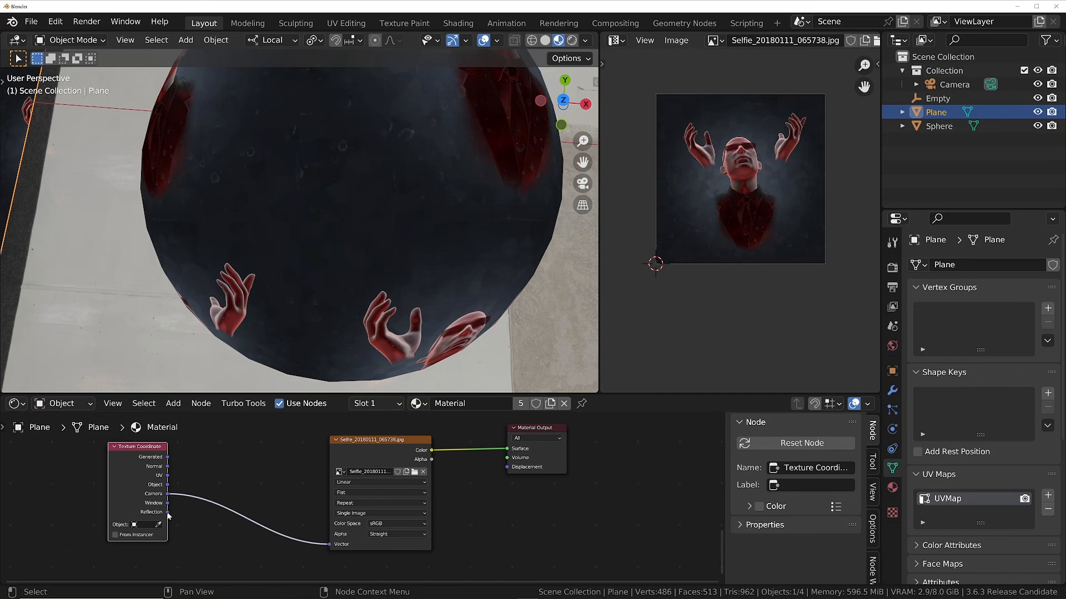
Connect the Reflection output to the image texture's Vector input and inspect the plane and sphere from several angles
{"action": "left_click_drag", "start_coordinate": [167, 513], "coordinate": [329, 514]}
{"action": "middle_click_drag", "start_coordinate": [340, 281], "coordinate": [443, 192]}
{"action": "middle_click_drag", "start_coordinate": [199, 211], "coordinate": [217, 242]}
{"action": "middle_click_drag", "start_coordinate": [143, 242], "coordinate": [280, 214], "text": "shift"}
{"action": "middle_click_drag", "start_coordinate": [280, 214], "coordinate": [333, 149]}
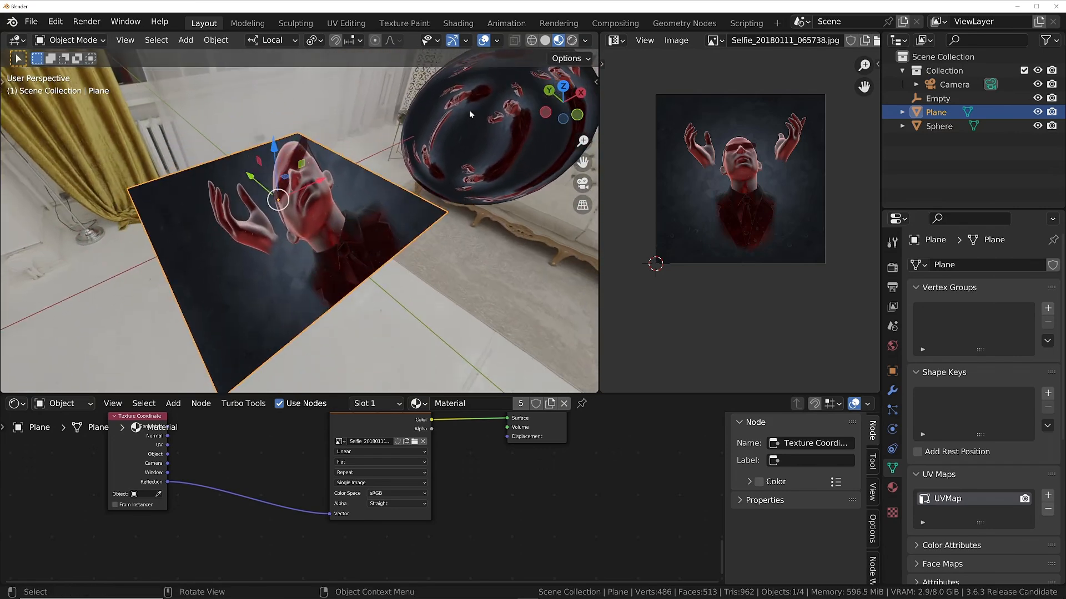
{"action": "middle_click_drag", "start_coordinate": [470, 114], "coordinate": [195, 244]}
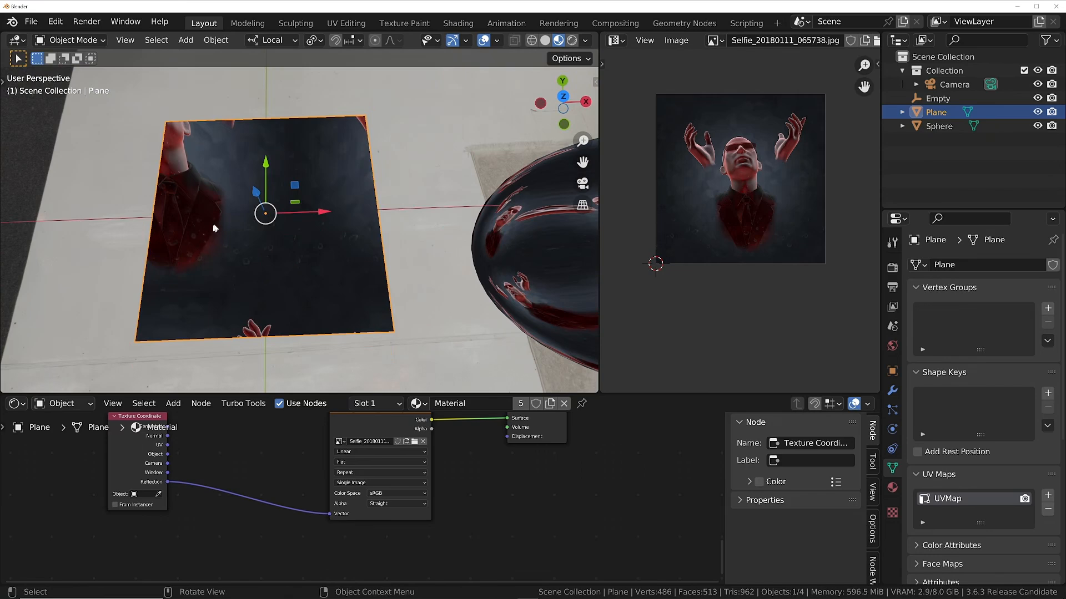
{"action": "middle_click_drag", "start_coordinate": [274, 183], "coordinate": [352, 240]}
{"action": "middle_click_drag", "start_coordinate": [230, 255], "coordinate": [236, 222], "text": "ctrl"}
{"action": "middle_click_drag", "start_coordinate": [236, 222], "coordinate": [395, 206]}
Move the christmas_photo_studio_04_8k.hdr environment texture node down to just above the image texture node
{"action": "key", "text": "Home"}
{"action": "scroll", "coordinate": [451, 452], "scroll_direction": "down", "scroll_amount": 4}
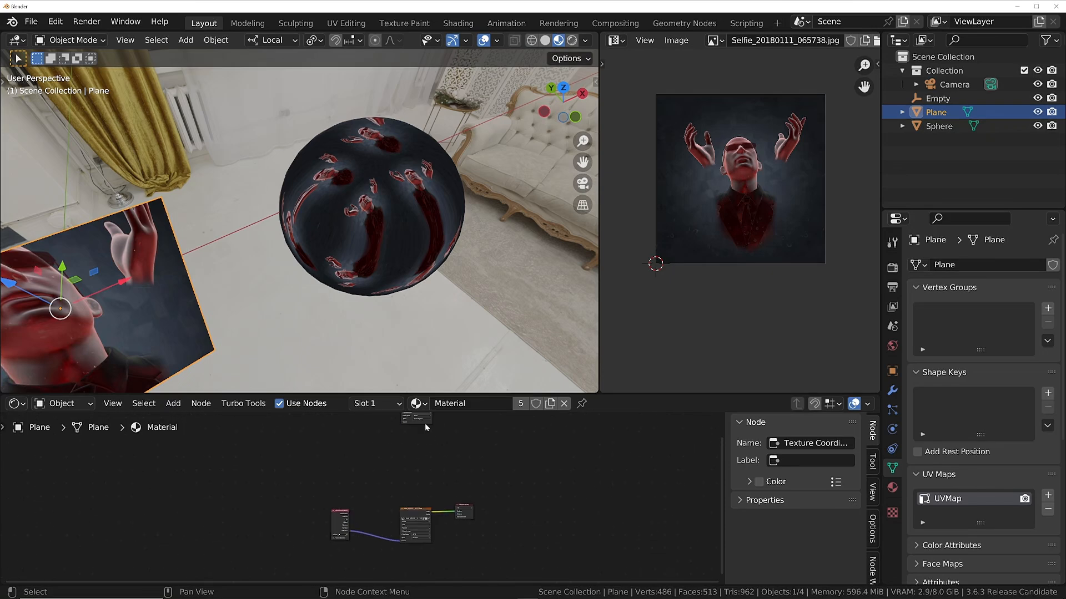
{"action": "left_click_drag", "start_coordinate": [425, 424], "coordinate": [424, 497]}
{"action": "scroll", "coordinate": [423, 492], "scroll_direction": "up", "scroll_amount": 7}
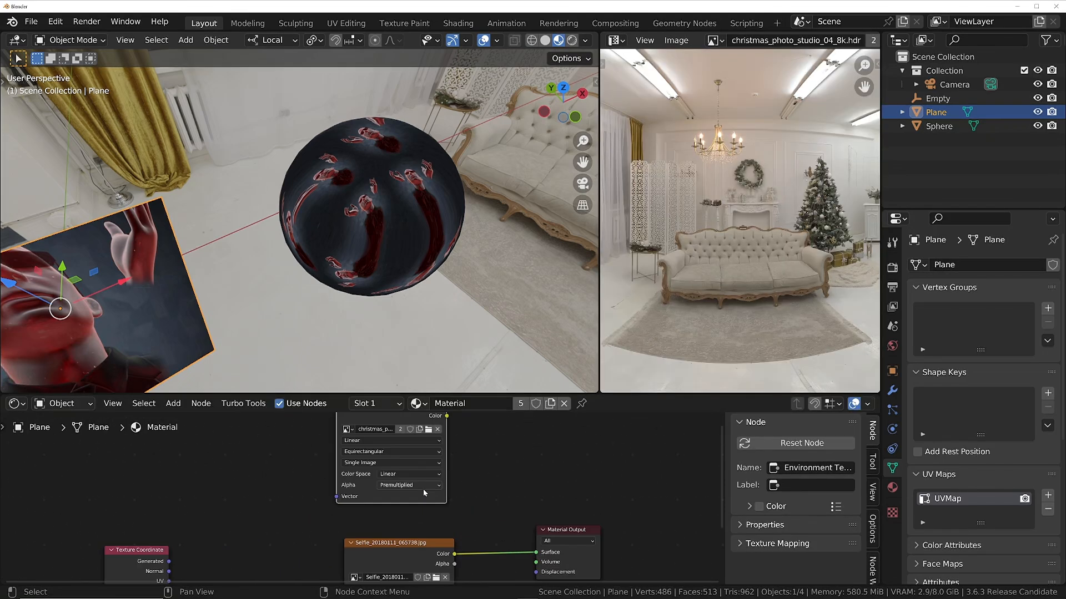
Connect the environment texture's Color to the Material Output's Surface and the Reflection coordinates to the environment texture's Vector
{"action": "scroll", "coordinate": [423, 491], "scroll_direction": "down", "scroll_amount": 1}
{"action": "scroll", "coordinate": [413, 436], "scroll_direction": "down", "scroll_amount": 1}
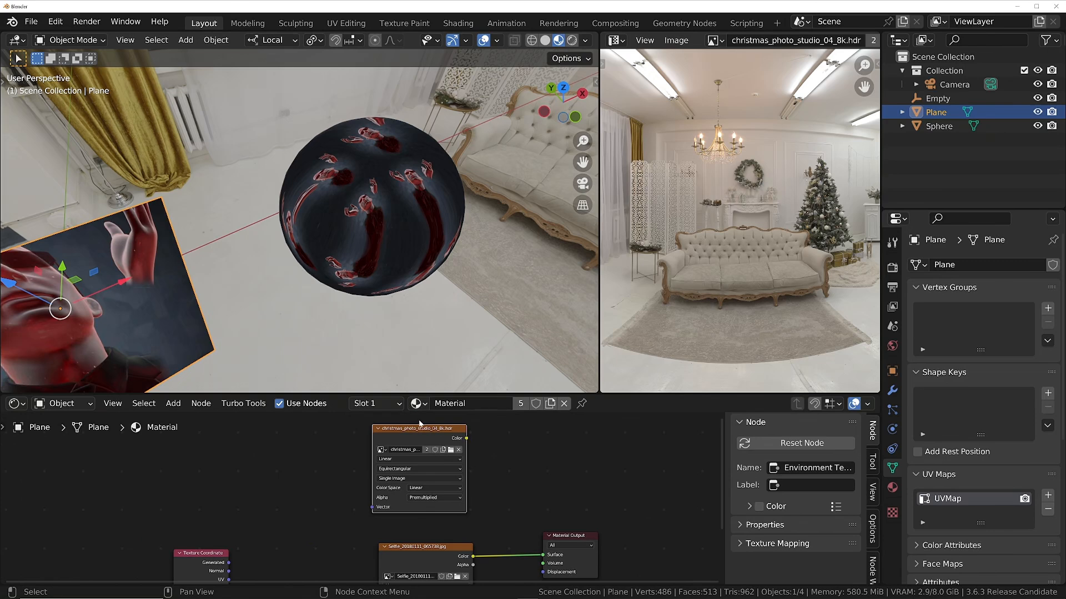
{"action": "scroll", "coordinate": [422, 428], "scroll_direction": "down", "scroll_amount": 2}
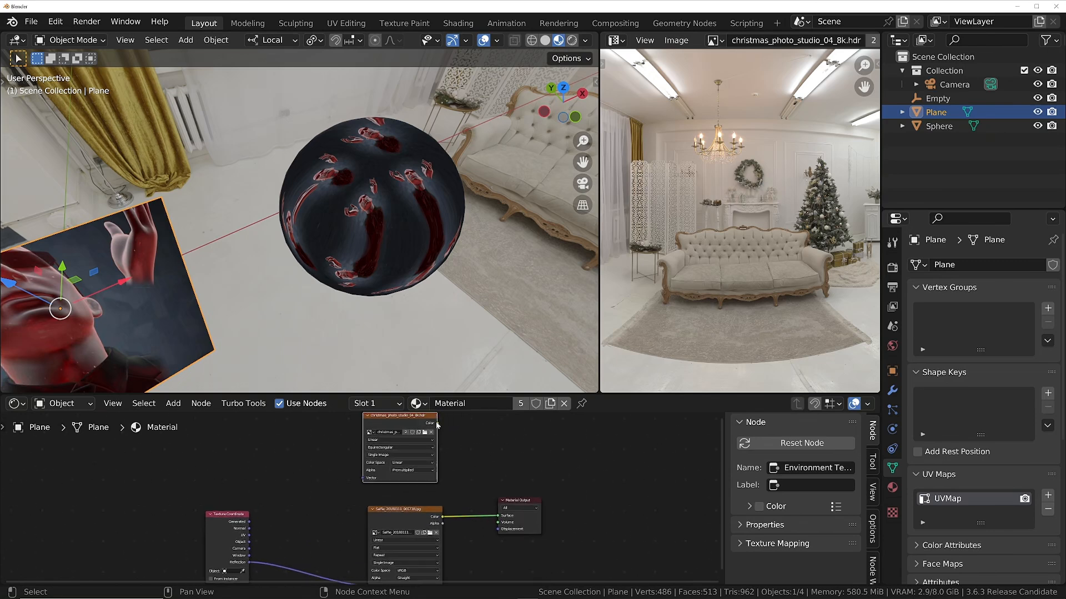
{"action": "left_click_drag", "start_coordinate": [437, 424], "coordinate": [497, 516]}
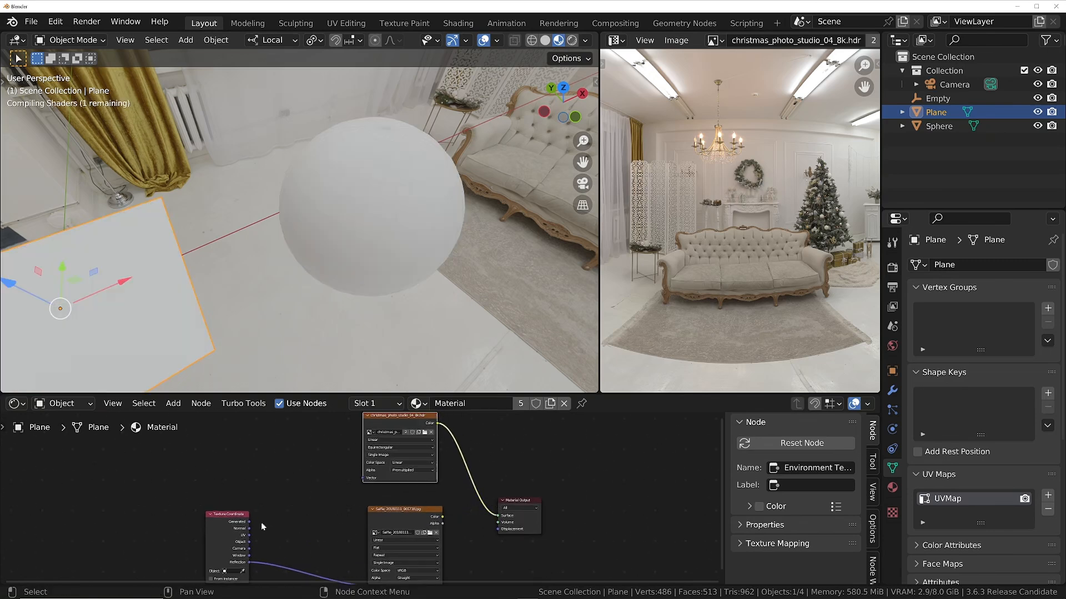
{"action": "left_click_drag", "start_coordinate": [248, 564], "coordinate": [362, 480]}
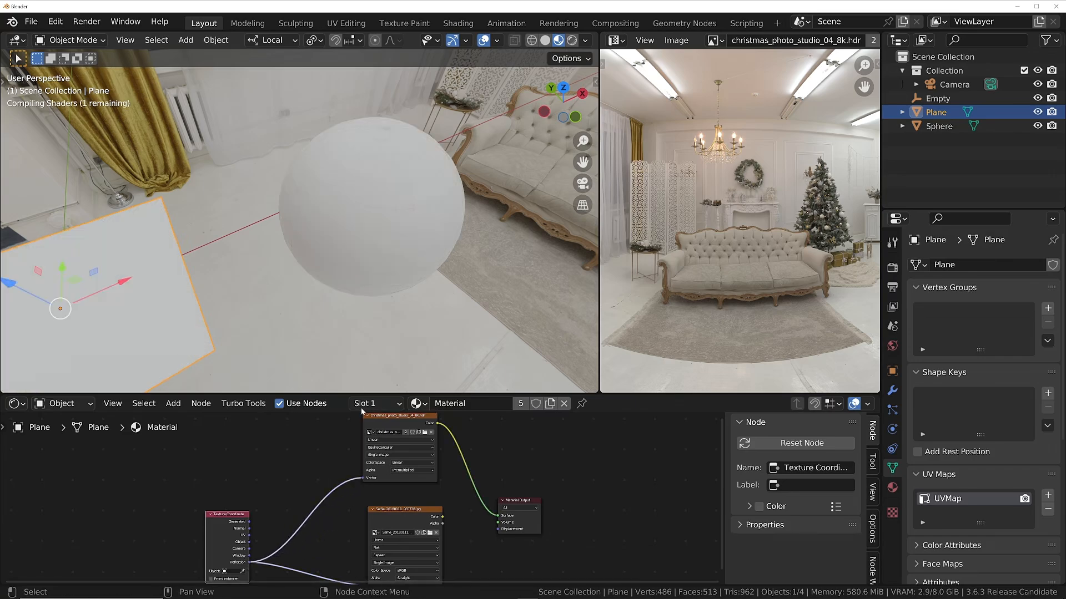
Move the environment texture node slightly closer to the image texture node and inspect the sphere's reflection from several angles
{"action": "middle_click_drag", "start_coordinate": [461, 219], "coordinate": [517, 194]}
{"action": "scroll", "coordinate": [517, 194], "scroll_direction": "up", "scroll_amount": 5}
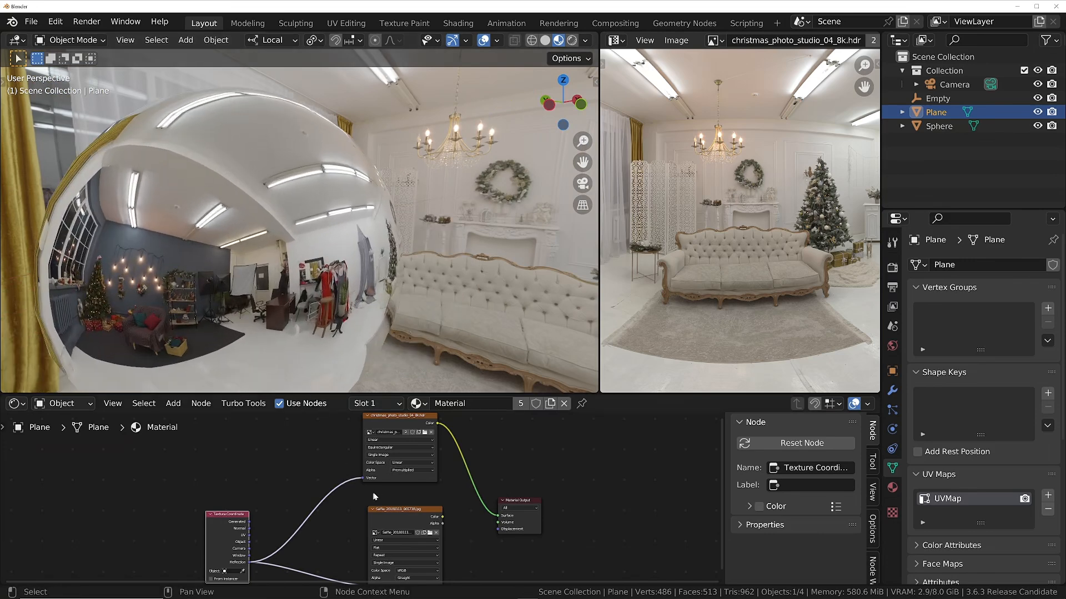
{"action": "left_click_drag", "start_coordinate": [394, 425], "coordinate": [397, 431]}
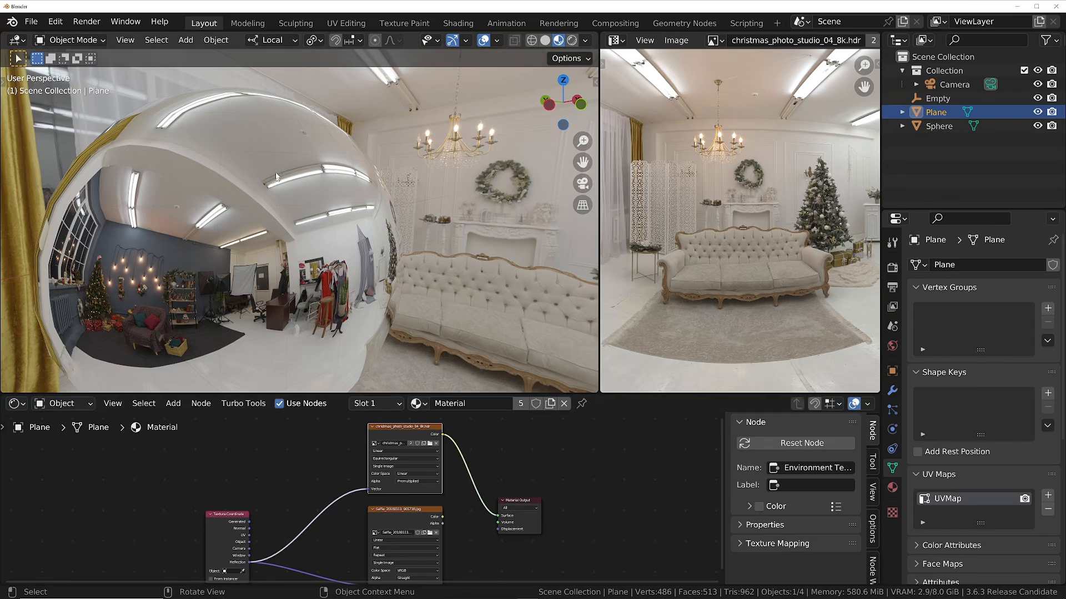
{"action": "mouse_move", "coordinate": [289, 189]}
{"action": "middle_mouse_down"}
{"action": "mouse_move", "coordinate": [243, 186]}
{"action": "mouse_move", "coordinate": [288, 209]}
{"action": "middle_mouse_up"}
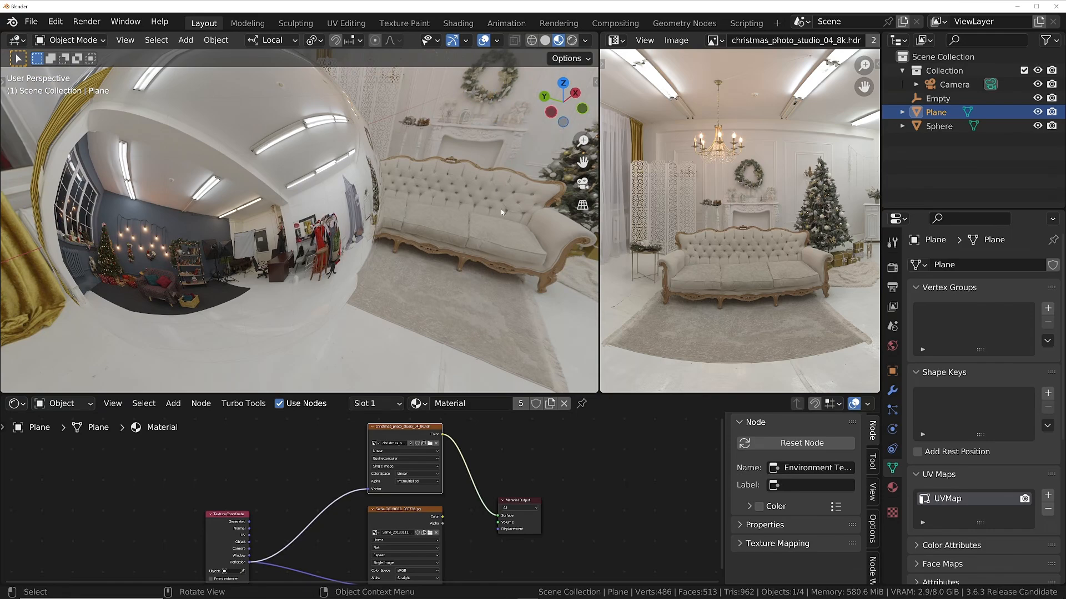
{"action": "middle_click_drag", "start_coordinate": [419, 223], "coordinate": [278, 233]}
{"action": "scroll", "coordinate": [285, 516], "scroll_direction": "down", "scroll_amount": 3}
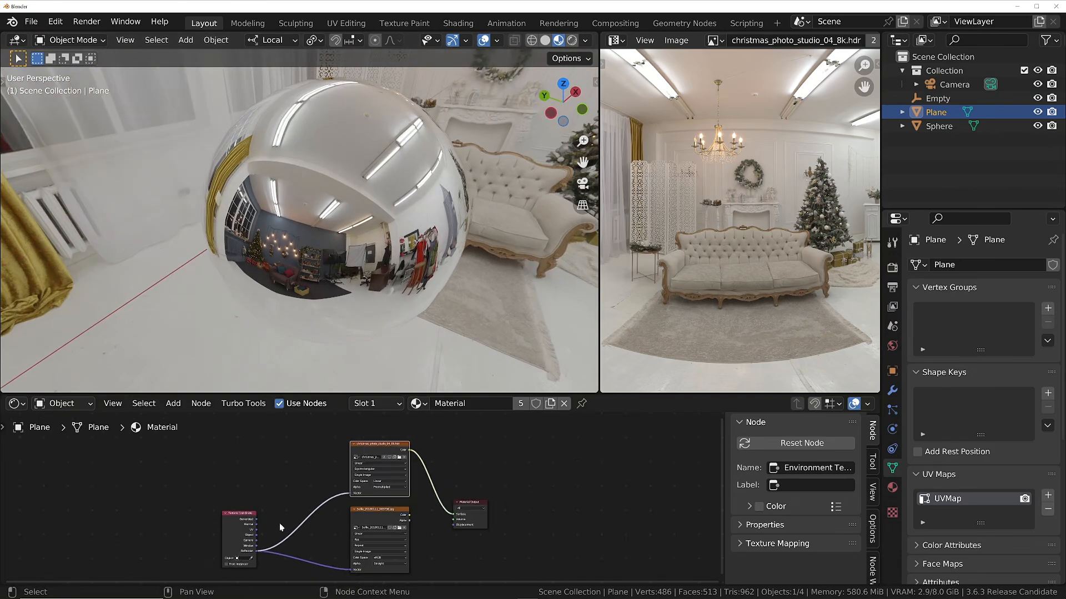
Connect the Normal output to the image texture's Vector and preview the image texture through the Material Output's Surface
{"action": "scroll", "coordinate": [269, 535], "scroll_direction": "up", "scroll_amount": 5}
{"action": "middle_click_drag", "start_coordinate": [269, 537], "coordinate": [289, 498]}
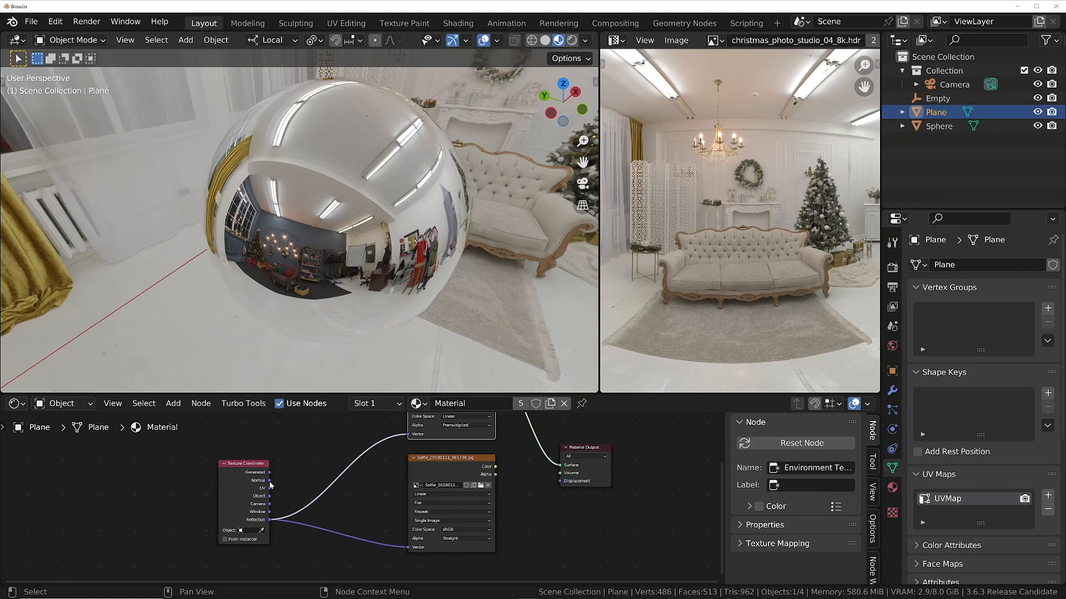
{"action": "left_click_drag", "start_coordinate": [270, 481], "coordinate": [407, 548]}
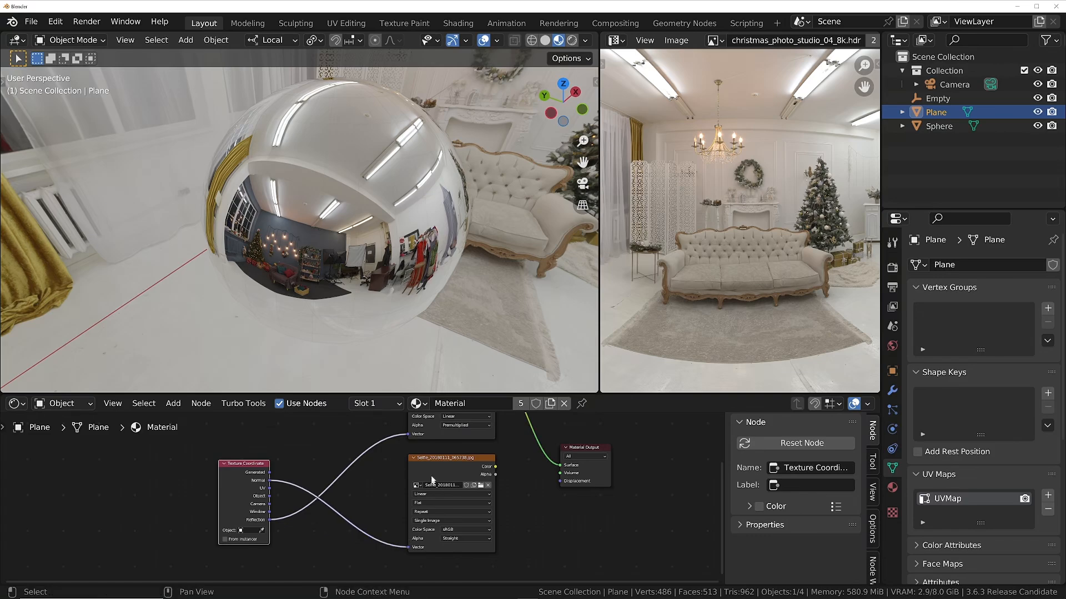
{"action": "left_click", "coordinate": [441, 462], "text": "ctrl+shift"}
Inspect the Normal-mapped image on the plane, then select the sphere and examine the mapping across its surface
{"action": "middle_click_drag", "start_coordinate": [373, 254], "coordinate": [333, 210]}
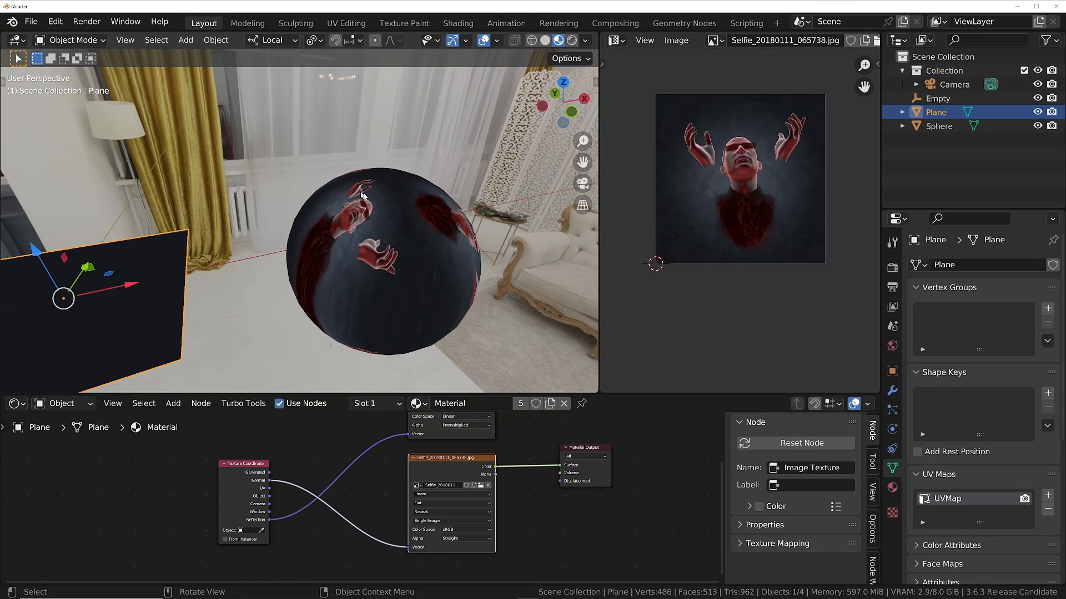
{"action": "middle_click_drag", "start_coordinate": [127, 285], "coordinate": [205, 242], "text": "shift"}
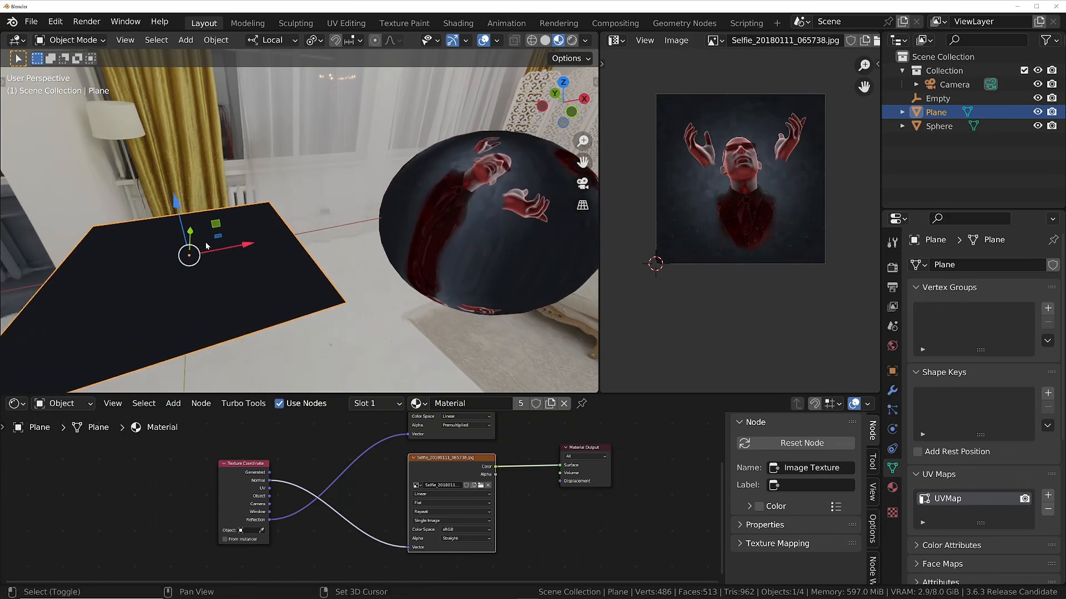
{"action": "left_click", "coordinate": [446, 210]}
{"action": "middle_click_drag", "start_coordinate": [446, 210], "coordinate": [305, 265], "text": "shift"}
{"action": "scroll", "coordinate": [305, 260], "scroll_direction": "up", "scroll_amount": 3}
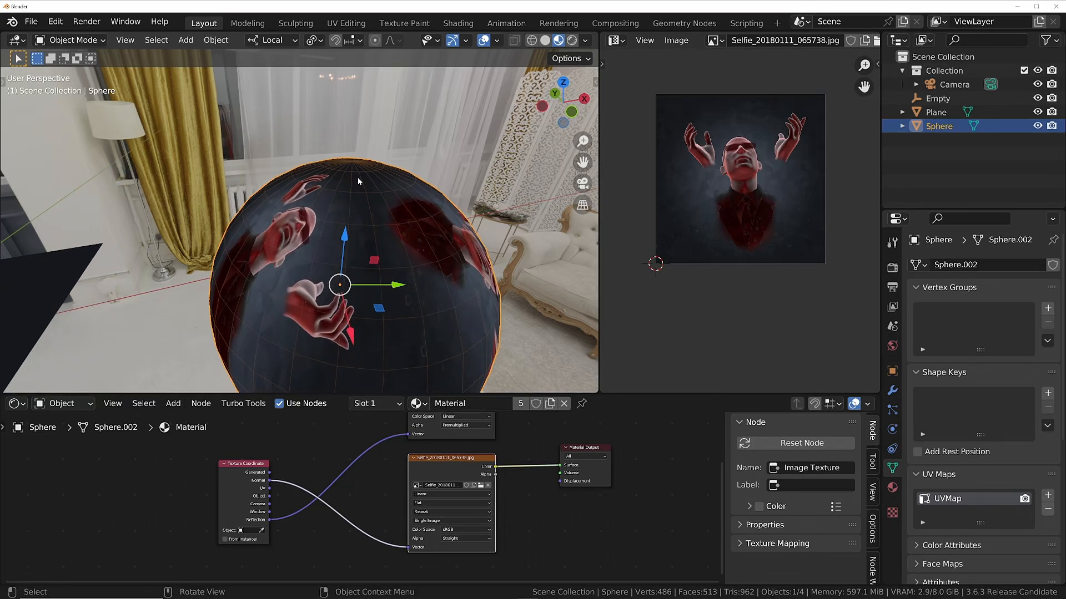
{"action": "middle_click_drag", "start_coordinate": [357, 178], "coordinate": [490, 306]}
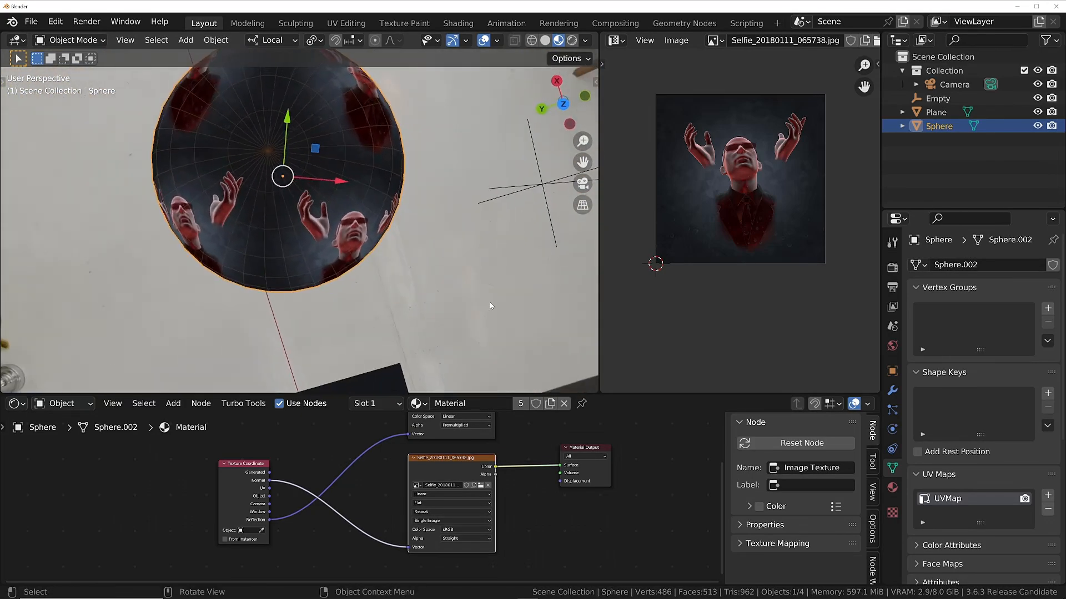
Clear the sphere's rotation and examine the image mapping from the top view
{"action": "key", "text": "KP_7"}
{"action": "key", "text": "alt+r"}
{"action": "scroll", "coordinate": [375, 204], "scroll_direction": "up", "scroll_amount": 3}
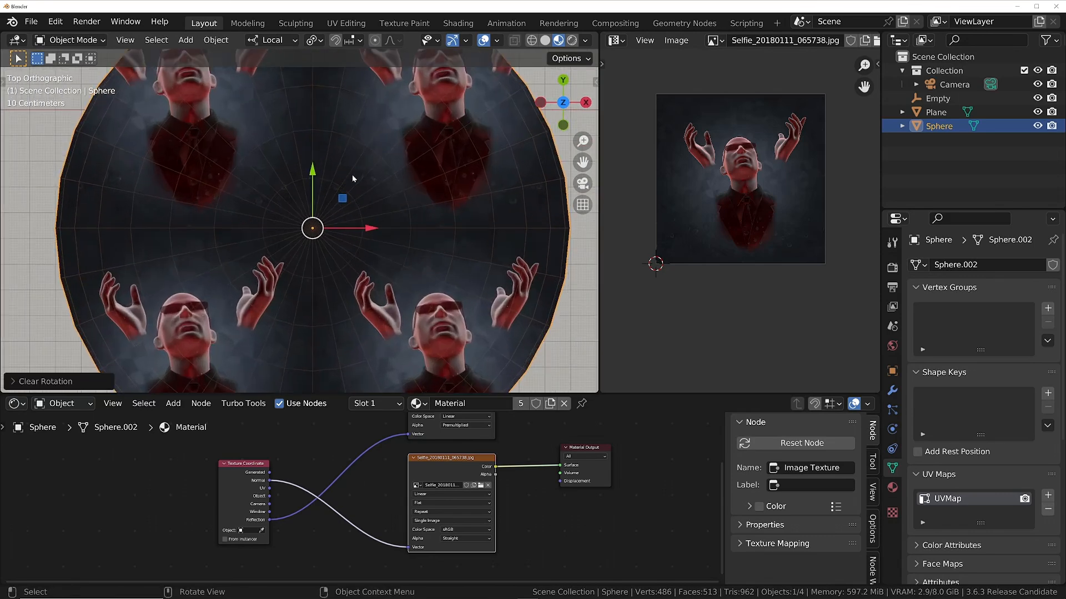
{"action": "scroll", "coordinate": [319, 235], "scroll_direction": "up", "scroll_amount": 2}
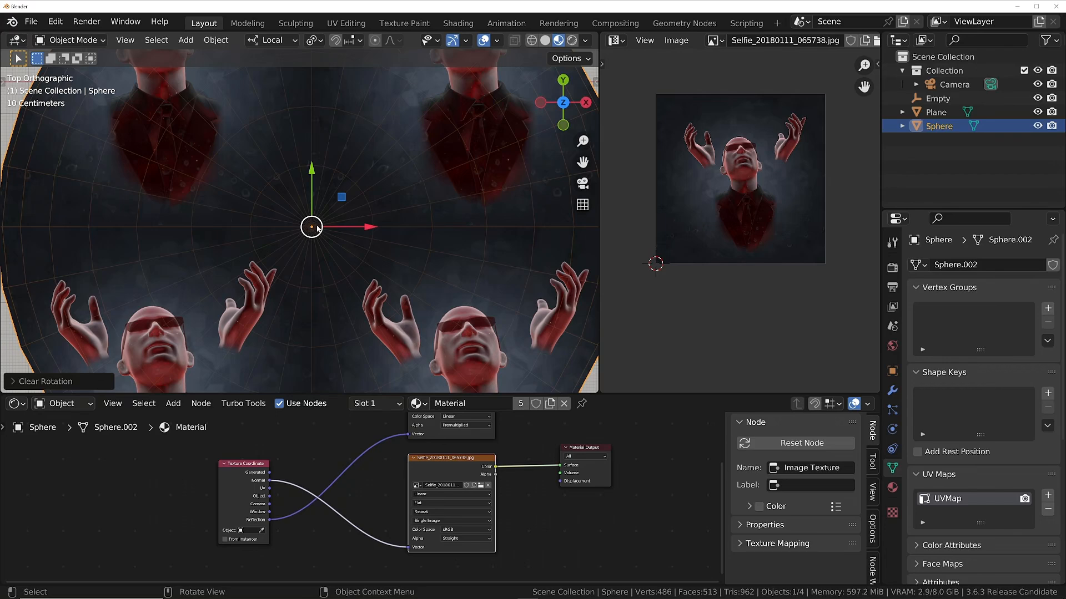
{"action": "middle_click_drag", "start_coordinate": [310, 260], "coordinate": [323, 243]}
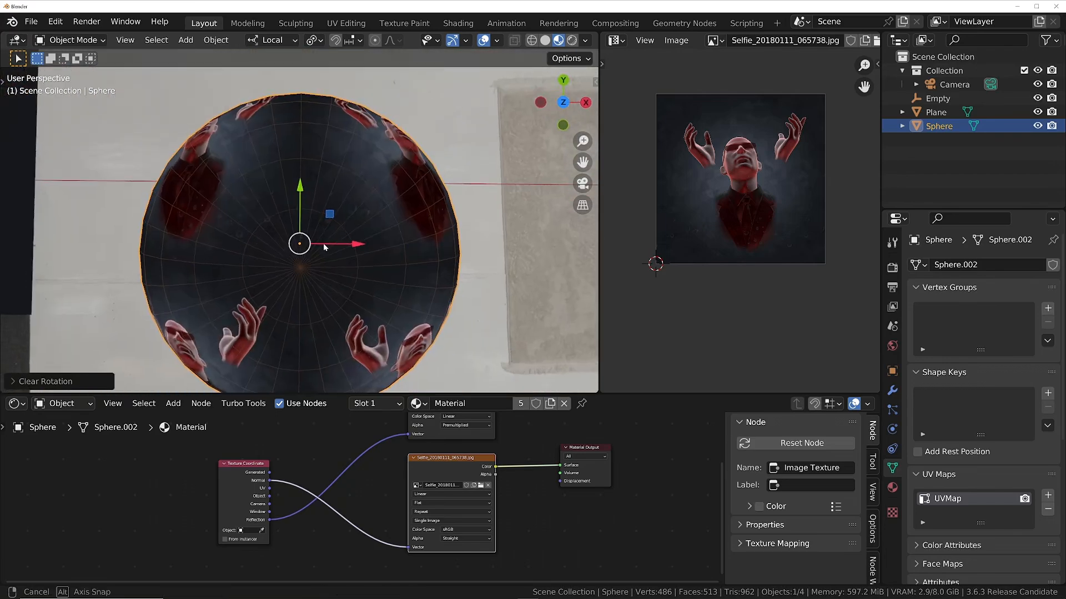
Set the image texture's extension mode to Clip and inspect the mapped portion of the sphere from several angles
{"action": "left_click", "coordinate": [439, 512]}
{"action": "left_click", "coordinate": [442, 536]}
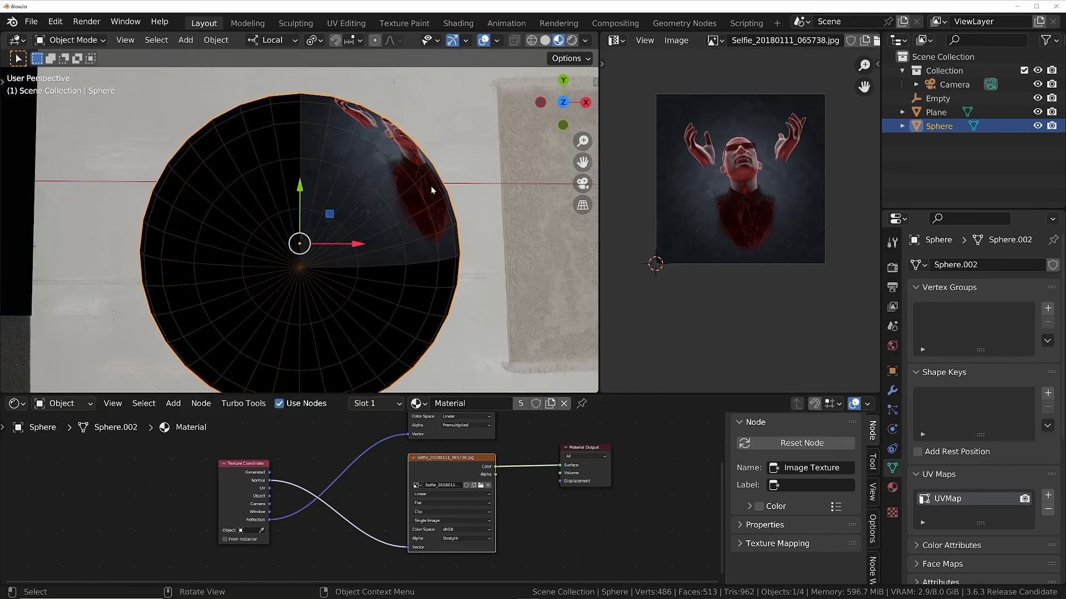
{"action": "middle_click_drag", "start_coordinate": [430, 186], "coordinate": [300, 171]}
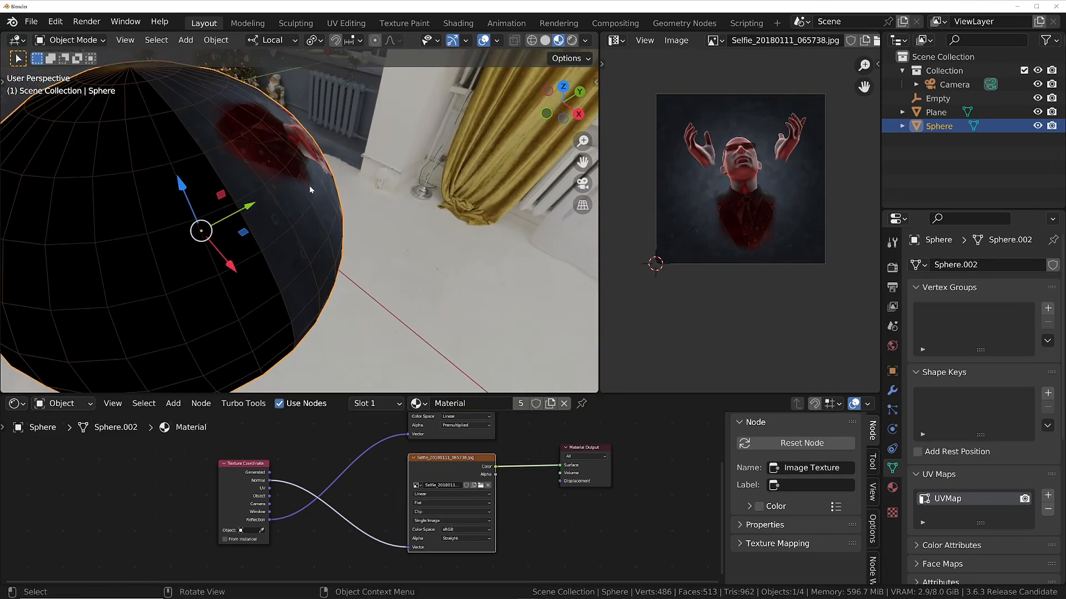
{"action": "middle_click_drag", "start_coordinate": [315, 217], "coordinate": [293, 184]}
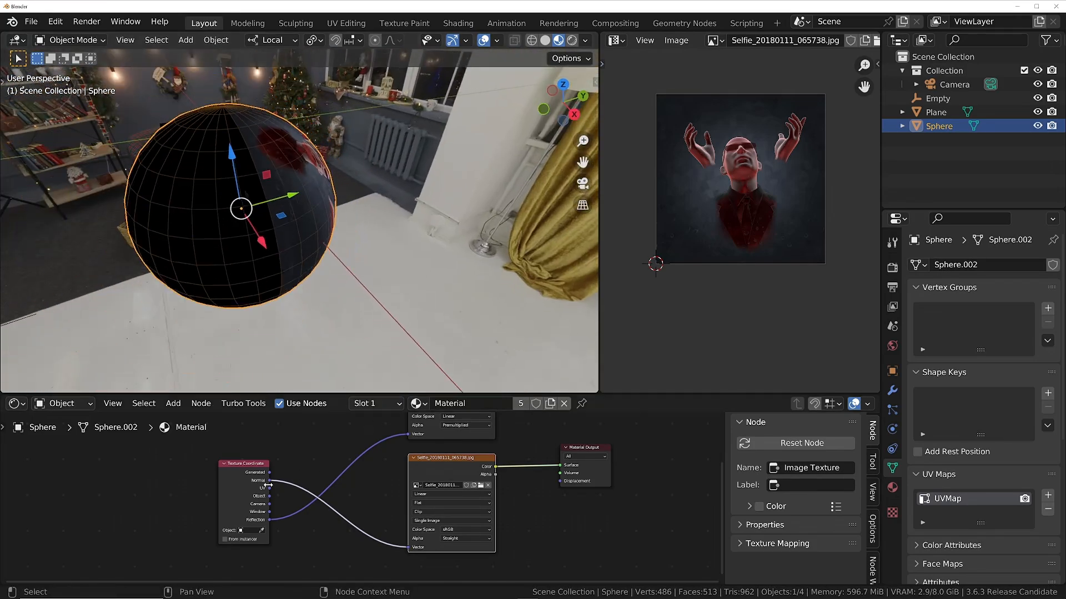
Connect the Normal output directly to the Material Output's Surface and inspect the normal colours on the sphere
{"action": "left_click_drag", "start_coordinate": [269, 481], "coordinate": [558, 464]}
{"action": "mouse_move", "coordinate": [355, 239]}
{"action": "middle_mouse_down"}
{"action": "mouse_move", "coordinate": [400, 277]}
{"action": "mouse_move", "coordinate": [365, 293]}
{"action": "mouse_move", "coordinate": [478, 251]}
{"action": "mouse_move", "coordinate": [364, 244]}
{"action": "middle_mouse_up"}
{"action": "scroll", "coordinate": [309, 254], "scroll_direction": "up", "scroll_amount": 3}
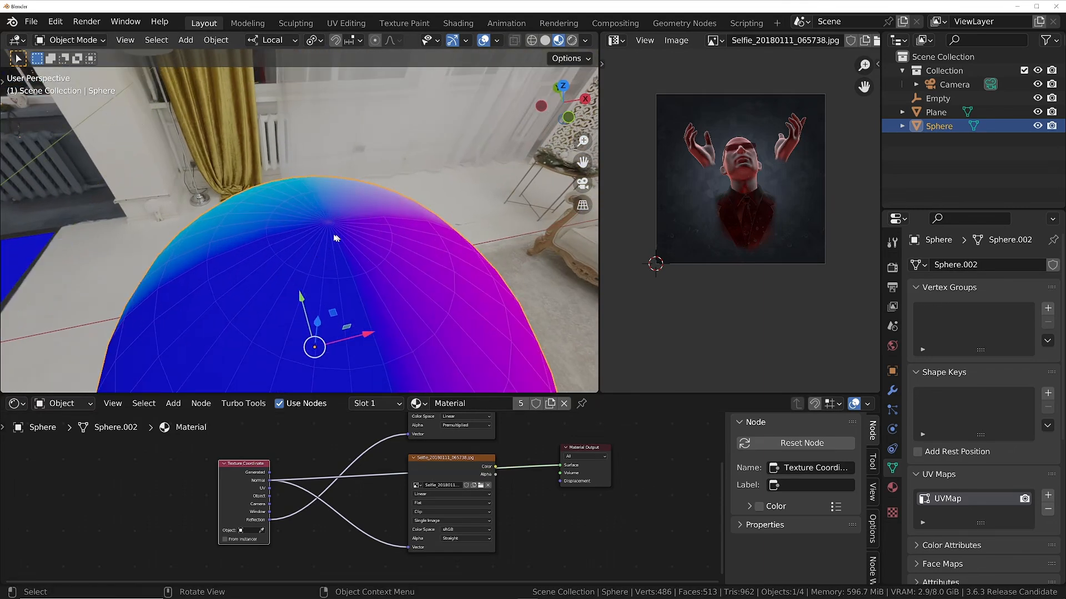
{"action": "middle_click_drag", "start_coordinate": [325, 203], "coordinate": [343, 278], "text": "ctrl"}
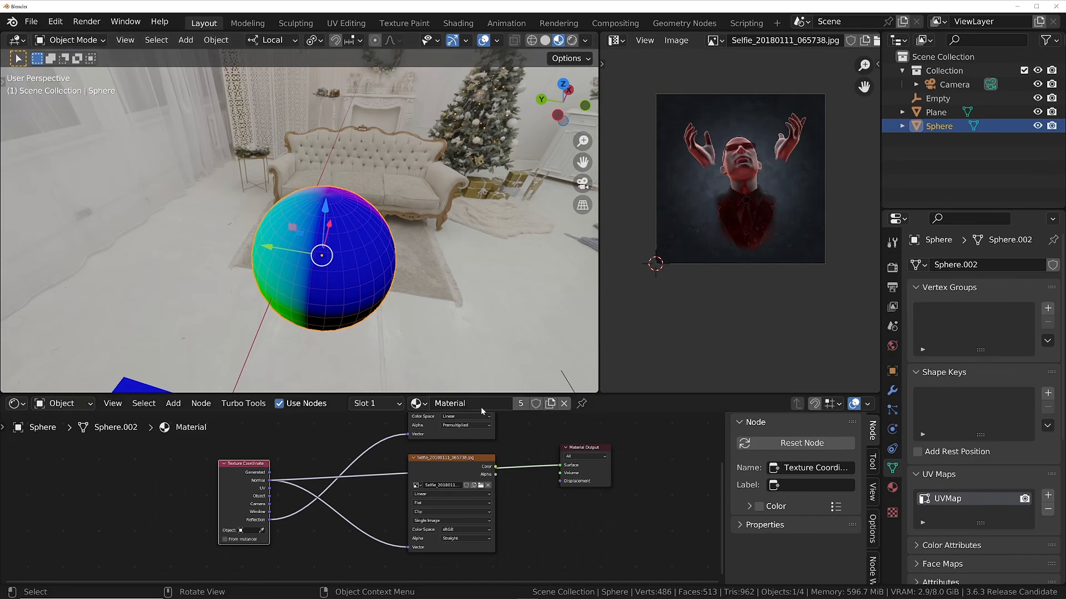
Preview the image texture's Color through the Material Output's Surface again and inspect it on the sphere
{"action": "left_click", "coordinate": [470, 460], "text": "ctrl+shift"}
{"action": "middle_click_drag", "start_coordinate": [357, 214], "coordinate": [57, 181]}
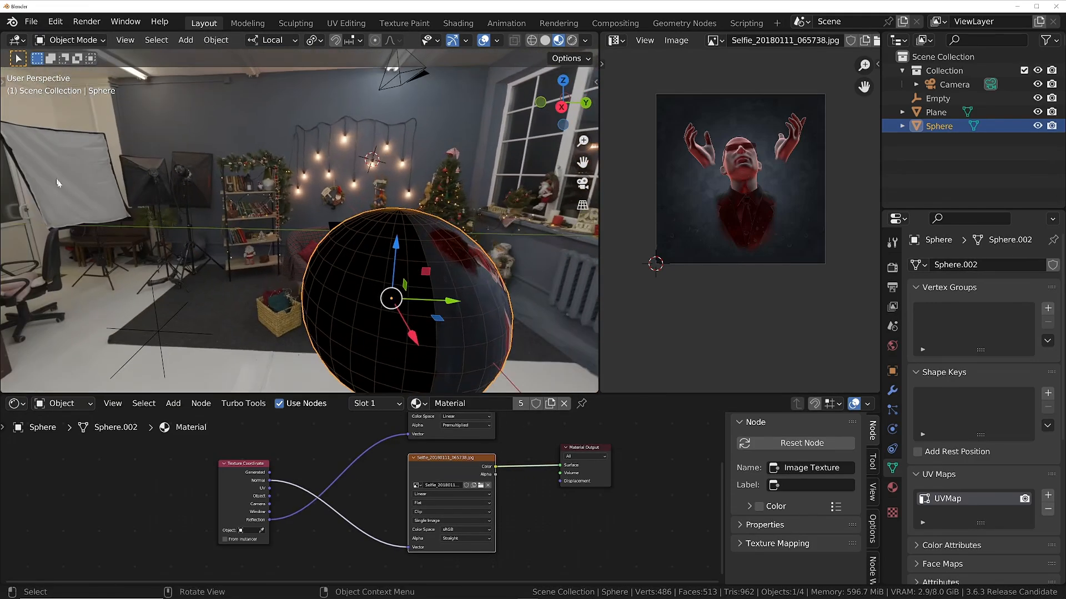
{"action": "middle_click_drag", "start_coordinate": [360, 286], "coordinate": [341, 261]}
{"action": "scroll", "coordinate": [448, 510], "scroll_direction": "up", "scroll_amount": 5}
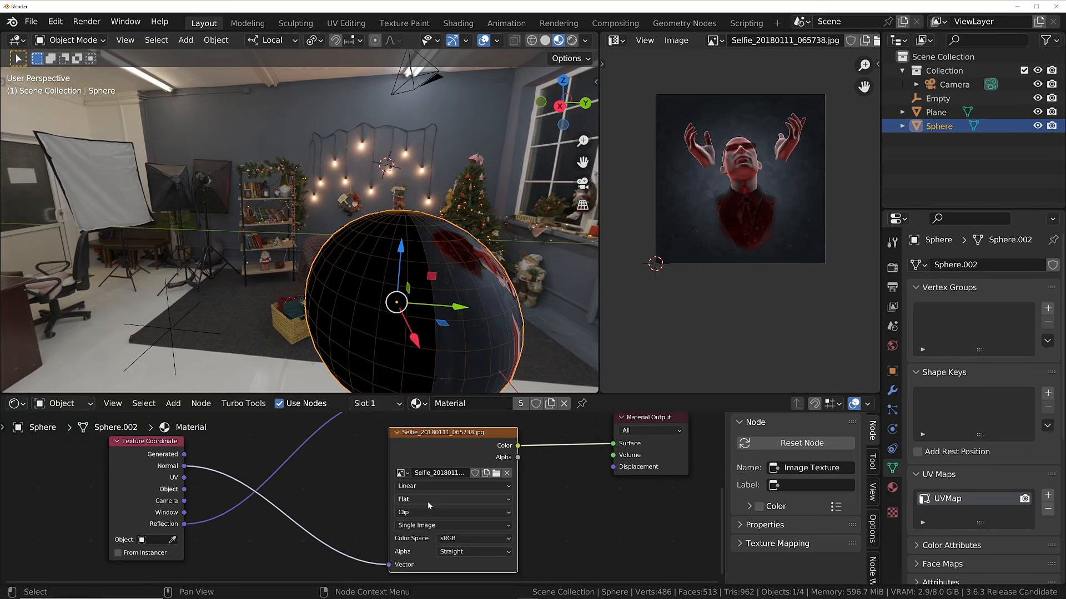
Set the image texture's extension mode to Repeat and view the tiling on the sphere
{"action": "left_click", "coordinate": [433, 512]}
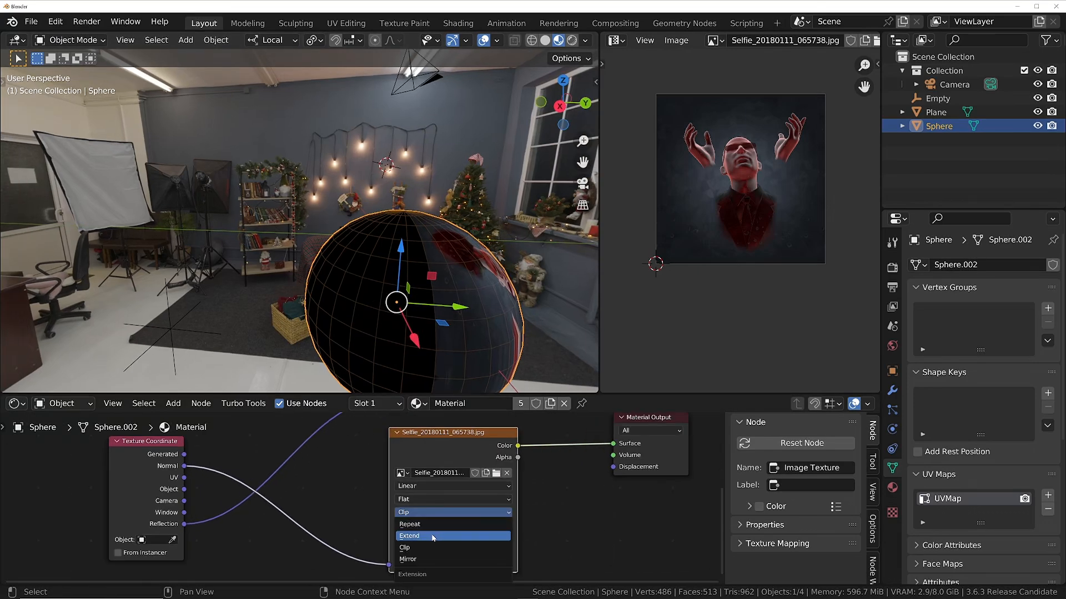
{"action": "left_click", "coordinate": [422, 524]}
{"action": "middle_click_drag", "start_coordinate": [436, 284], "coordinate": [301, 195]}
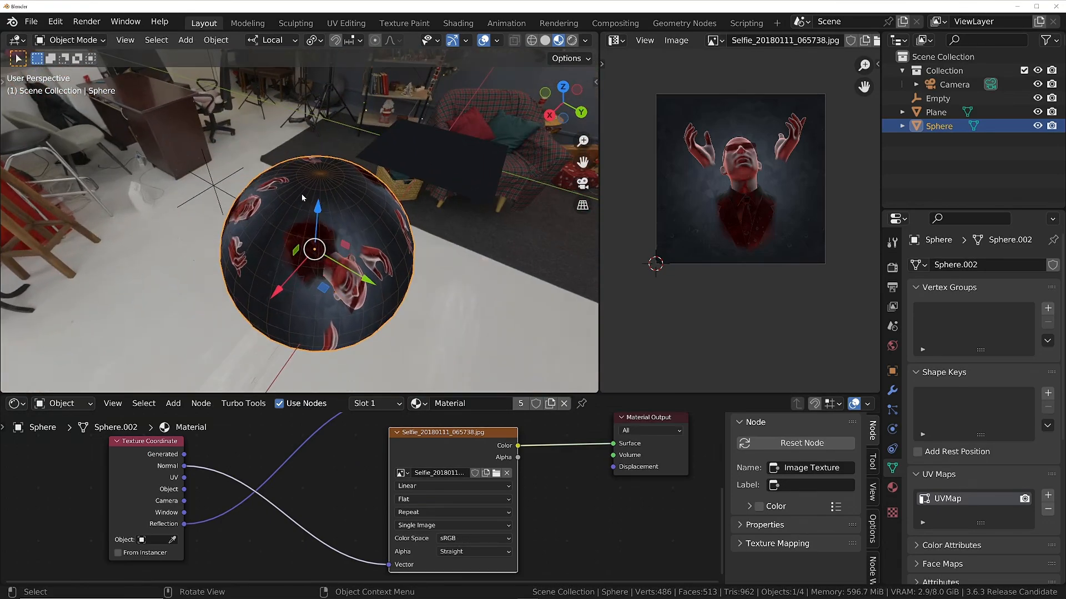
Enter Edit Mode on the sphere with vertex selection, select one vertex on its upper half and try moving it
{"action": "key", "text": "Tab"}
{"action": "middle_click_drag", "start_coordinate": [343, 243], "coordinate": [363, 274]}
{"action": "key", "text": "1"}
{"action": "left_click", "coordinate": [348, 212]}
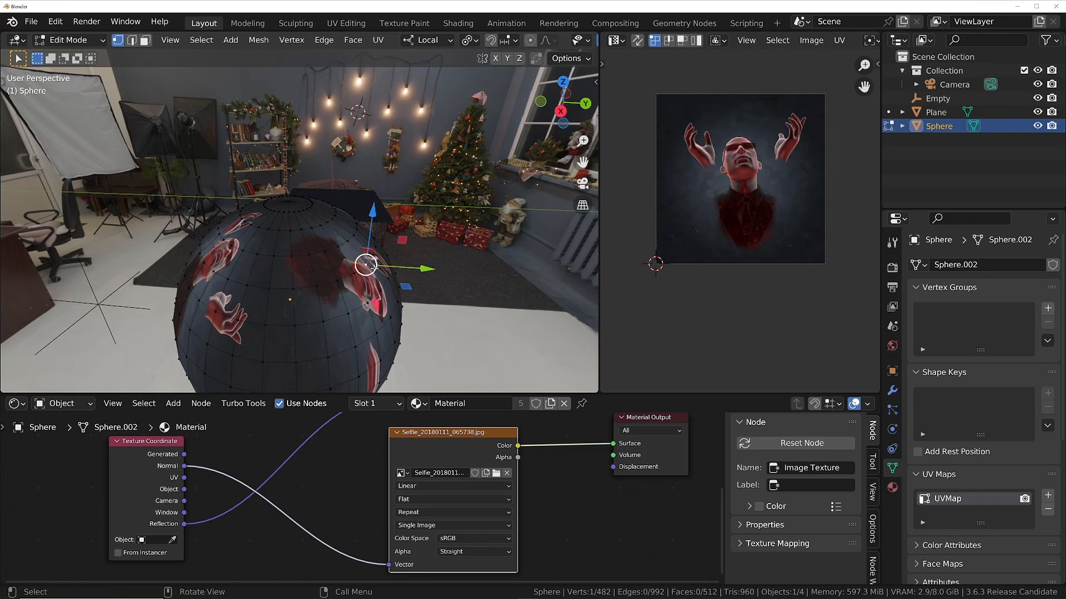
{"action": "key", "text": "g"}
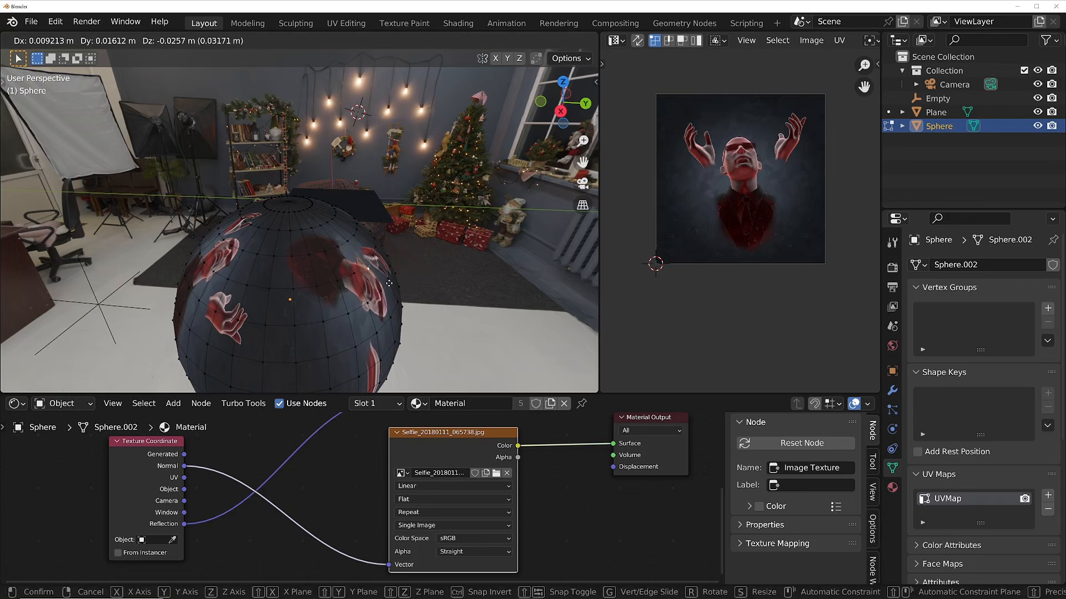
{"action": "right_click", "coordinate": [389, 267]}
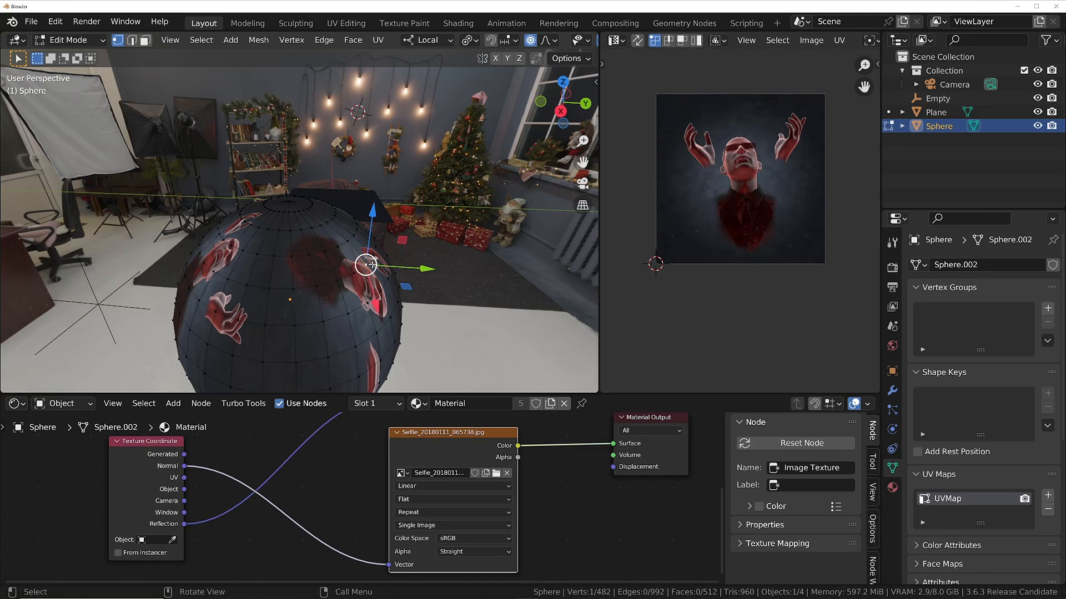
Enable proportional editing and try moving the selected vertex with smooth falloff to deform the sphere
{"action": "key", "text": "o"}
{"action": "key", "text": "g"}
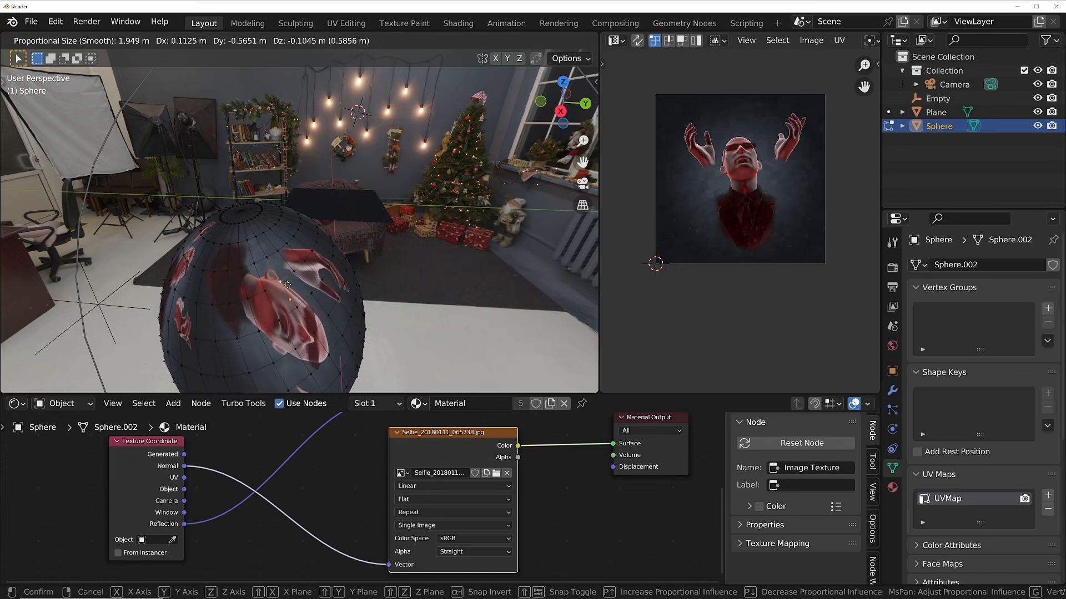
{"action": "right_click", "coordinate": [386, 229]}
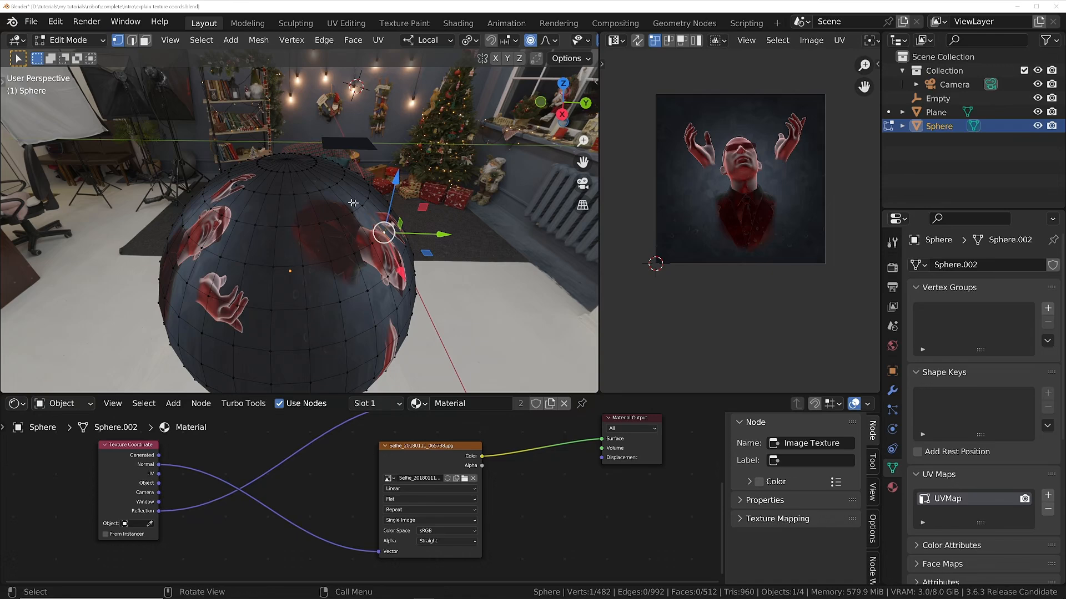
{"action": "scroll", "coordinate": [502, 491], "scroll_direction": "down", "scroll_amount": 3}
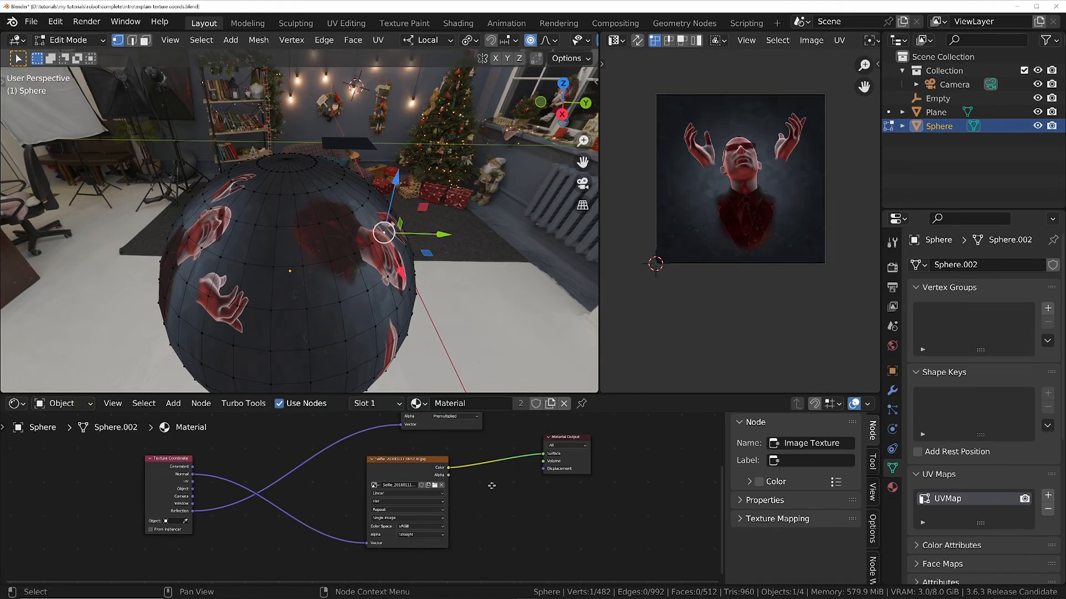
{"action": "key", "text": "shift+a"}
{"action": "type", "text": "mix"}
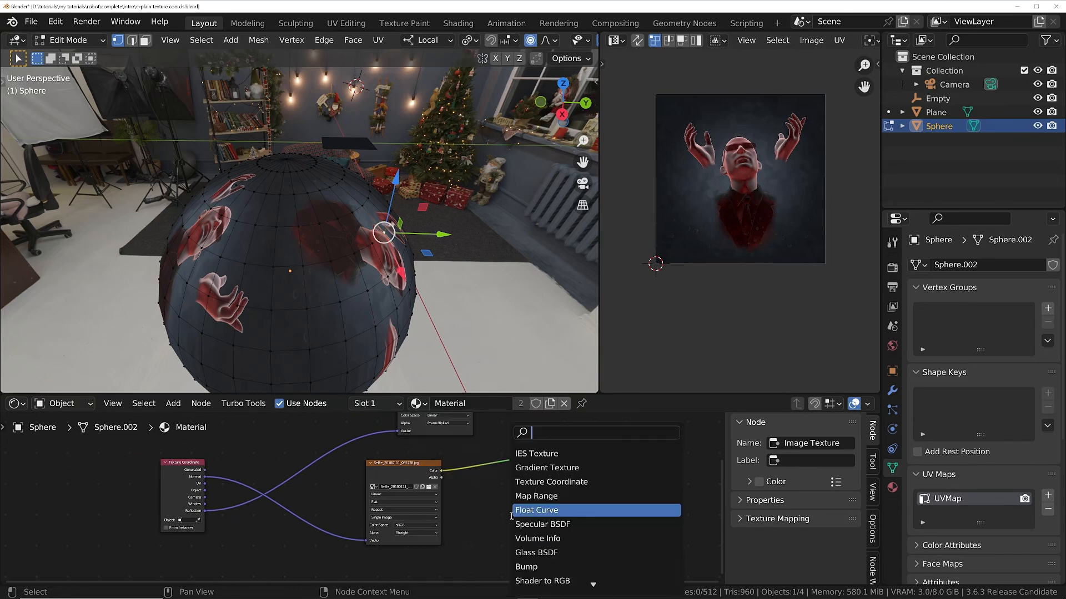
{"action": "key", "text": "Return"}
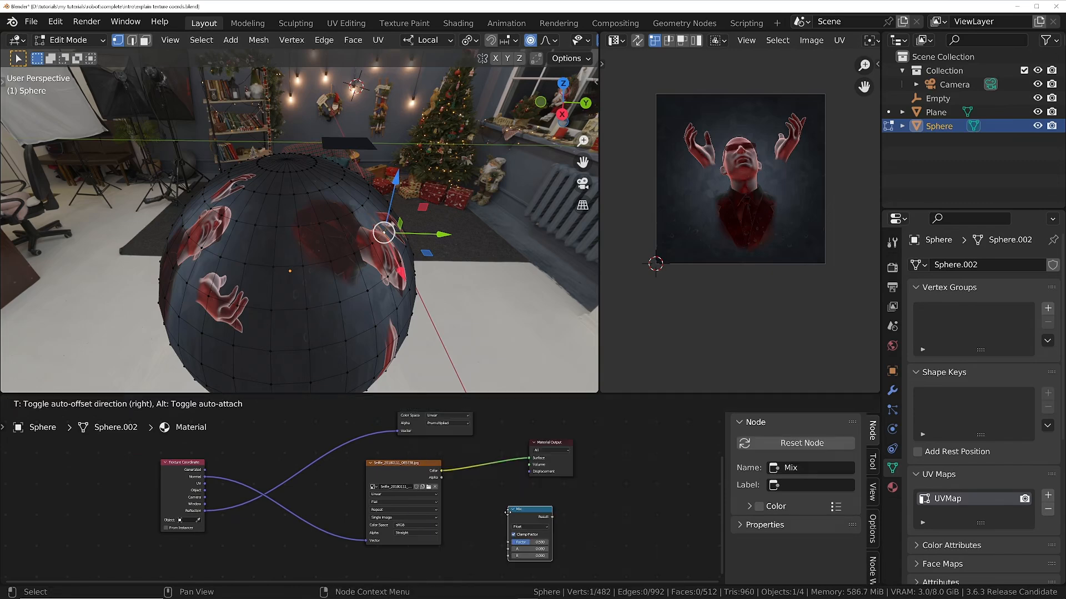
{"action": "key", "text": "Escape"}
Add a Mix Color node and place it beyond the Material Output node
{"action": "key", "text": "shift+a"}
{"action": "type", "text": "mix"}
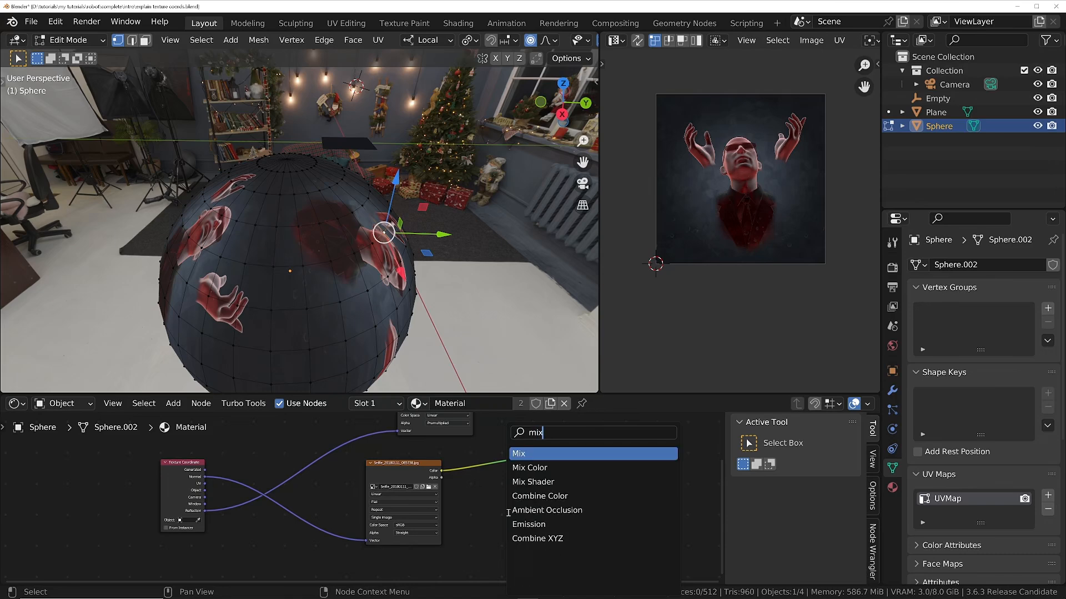
{"action": "key", "text": "Down"}
{"action": "key", "text": "Return"}
{"action": "left_click", "coordinate": [619, 453]}
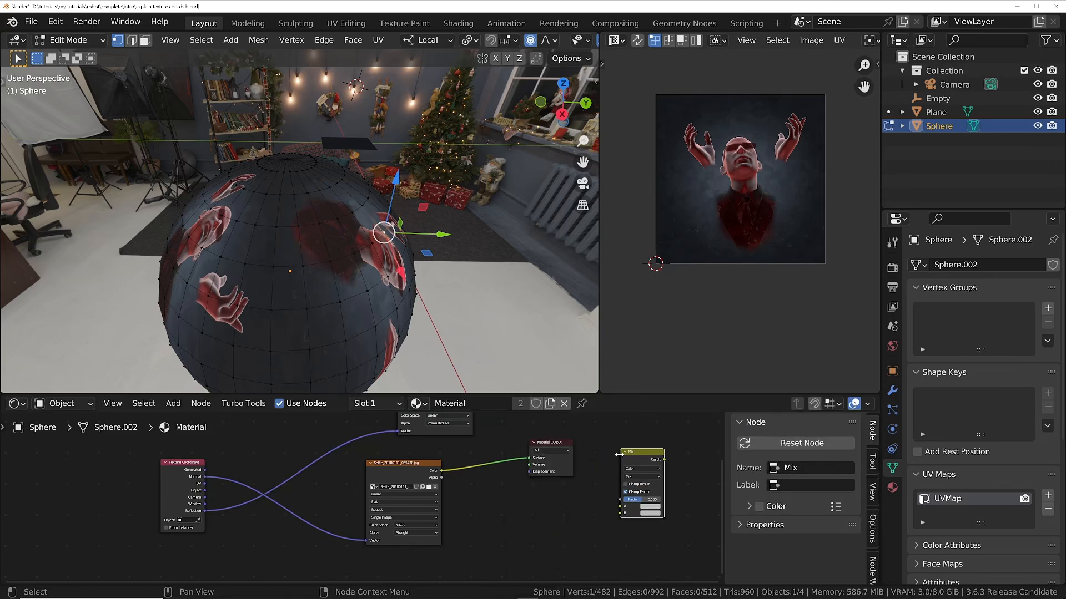
Set the Mix node's colour B to white and its colour A to black
{"action": "scroll", "coordinate": [640, 513], "scroll_direction": "up", "scroll_amount": 2}
{"action": "left_click", "coordinate": [653, 514]}
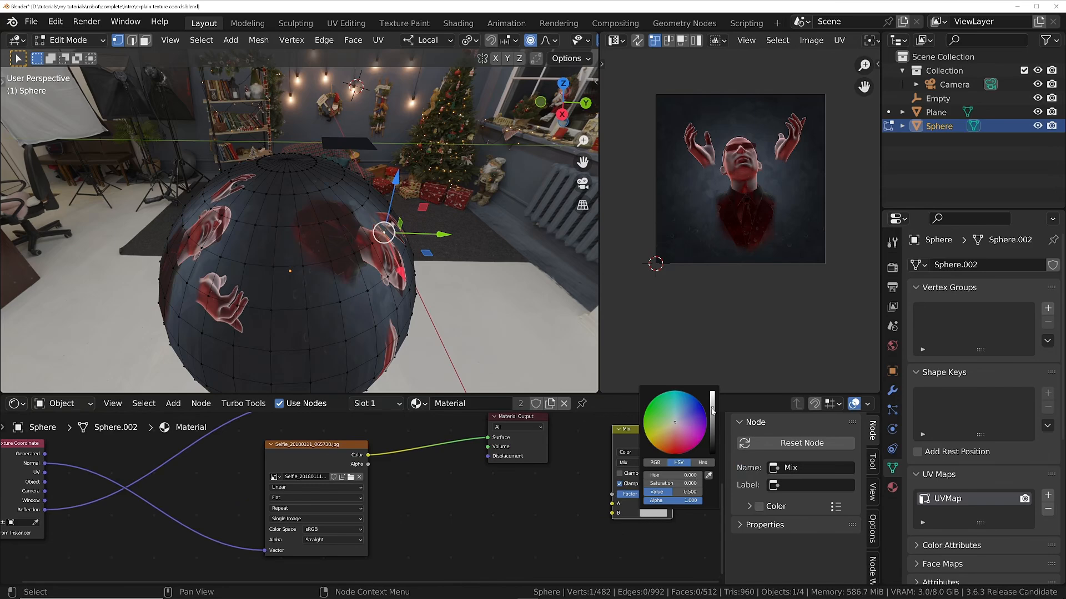
{"action": "left_click", "coordinate": [656, 505]}
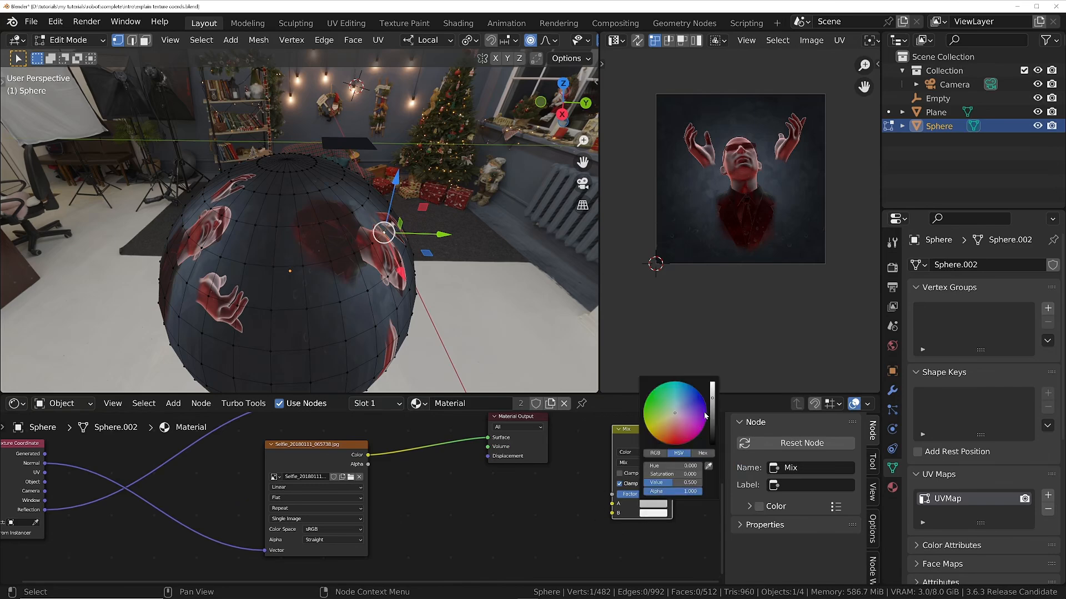
{"action": "left_click_drag", "start_coordinate": [710, 401], "coordinate": [711, 447]}
{"action": "middle_click_drag", "start_coordinate": [470, 480], "coordinate": [474, 521]}
{"action": "scroll", "coordinate": [475, 520], "scroll_direction": "down", "scroll_amount": 1}
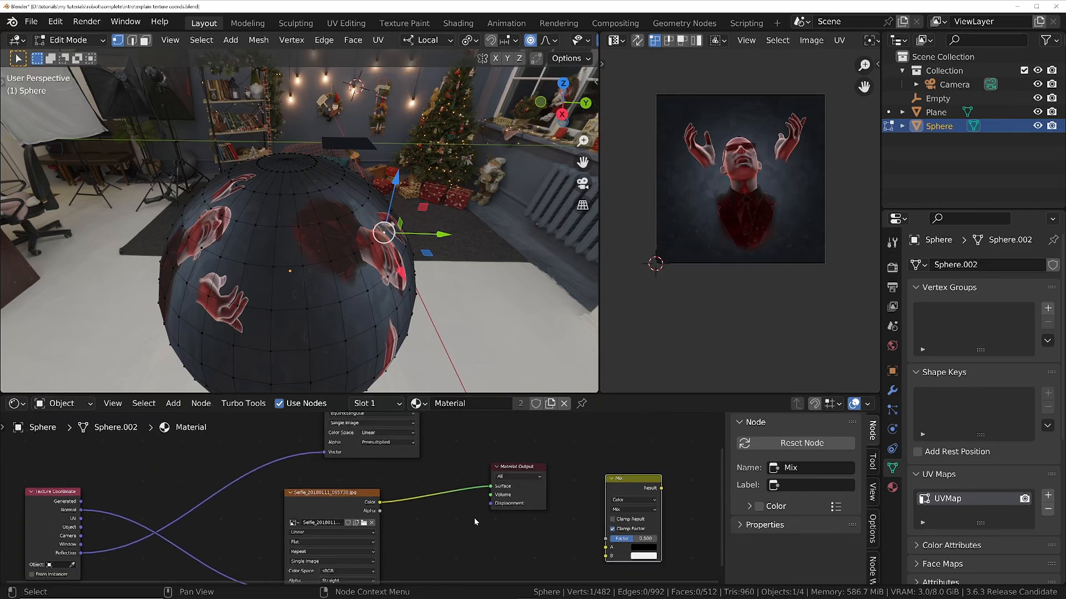
Link the Texture Coordinate node's Normal output to the material surface and insert a Separate XYZ node into that link
{"action": "scroll", "coordinate": [474, 522], "scroll_direction": "down", "scroll_amount": 1}
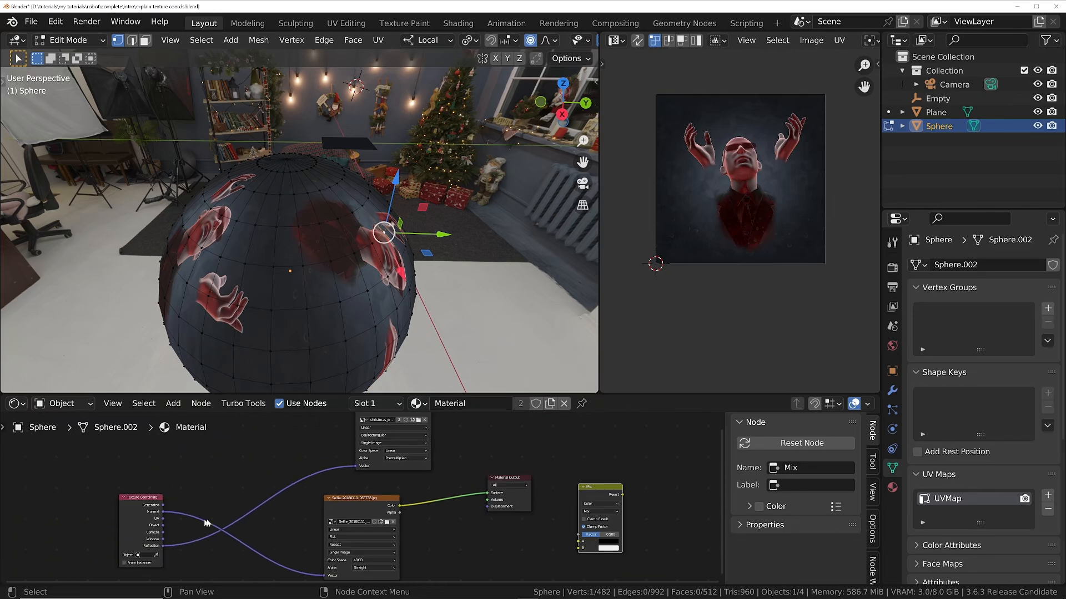
{"action": "left_click", "coordinate": [141, 524], "text": "ctrl+shift"}
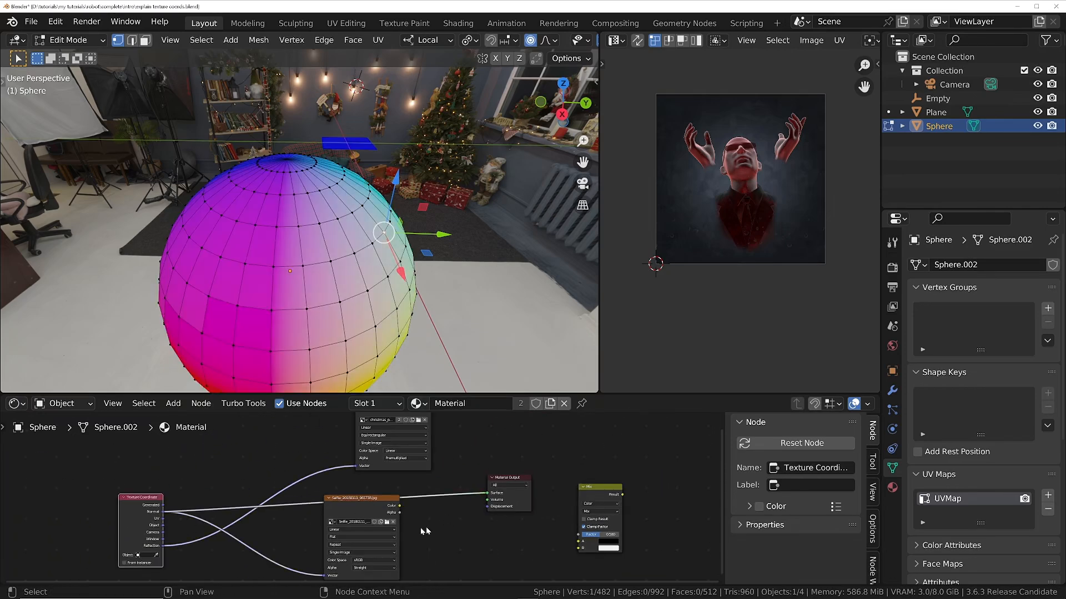
{"action": "key", "text": "shift+a"}
{"action": "type", "text": "sep"}
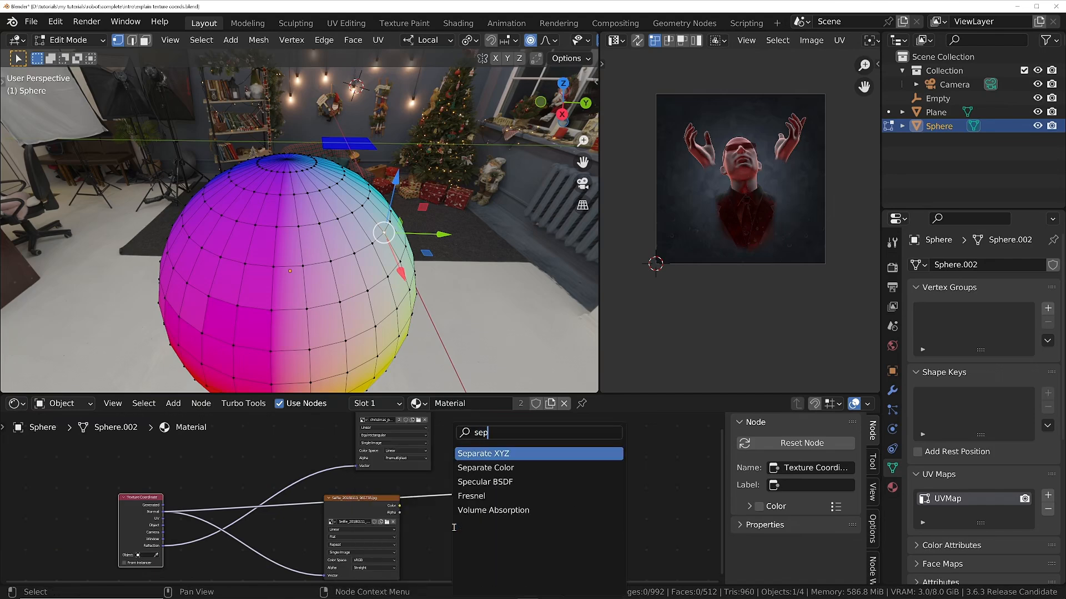
{"action": "key", "text": "Return"}
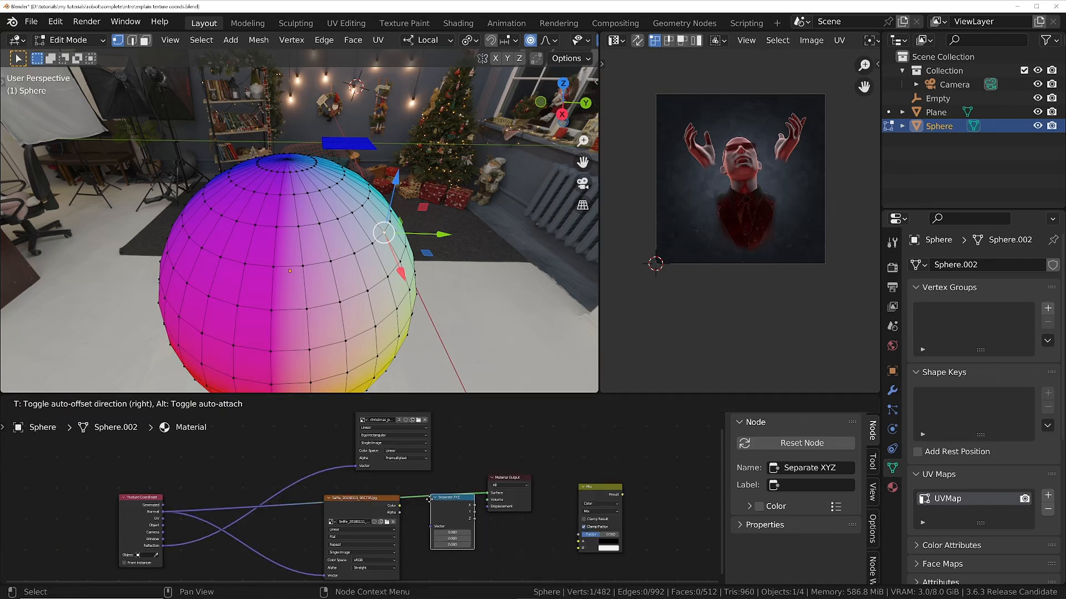
{"action": "left_click", "coordinate": [421, 491]}
Preview the Separate XYZ outputs in turn up to Z and examine the shading each one gives the sphere
{"action": "middle_click_drag", "start_coordinate": [355, 333], "coordinate": [373, 363]}
{"action": "left_click", "coordinate": [440, 491], "text": "ctrl+shift"}
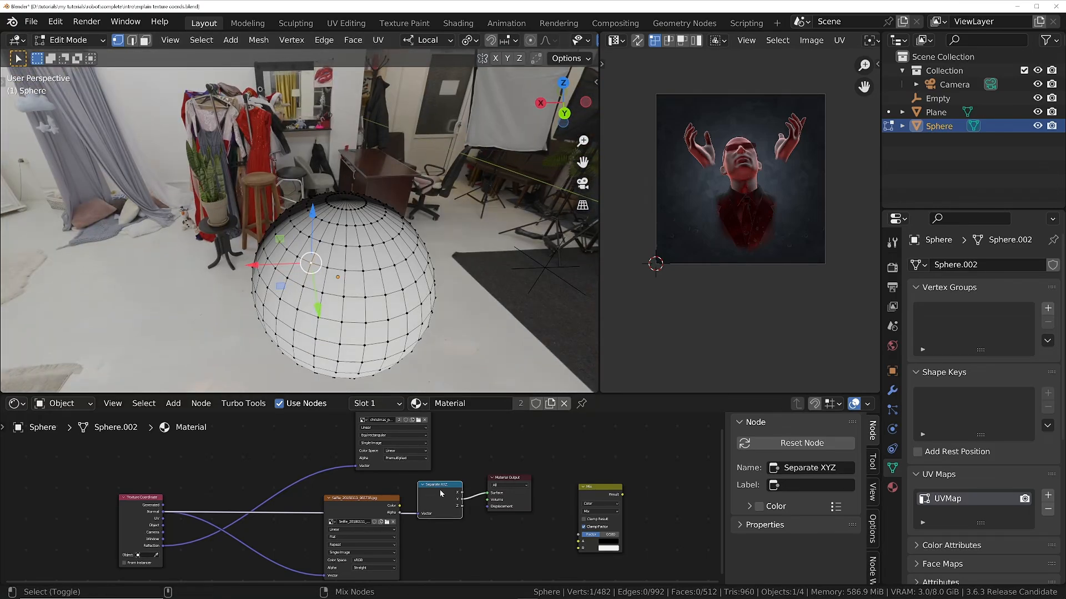
{"action": "middle_click_drag", "start_coordinate": [316, 239], "coordinate": [437, 226]}
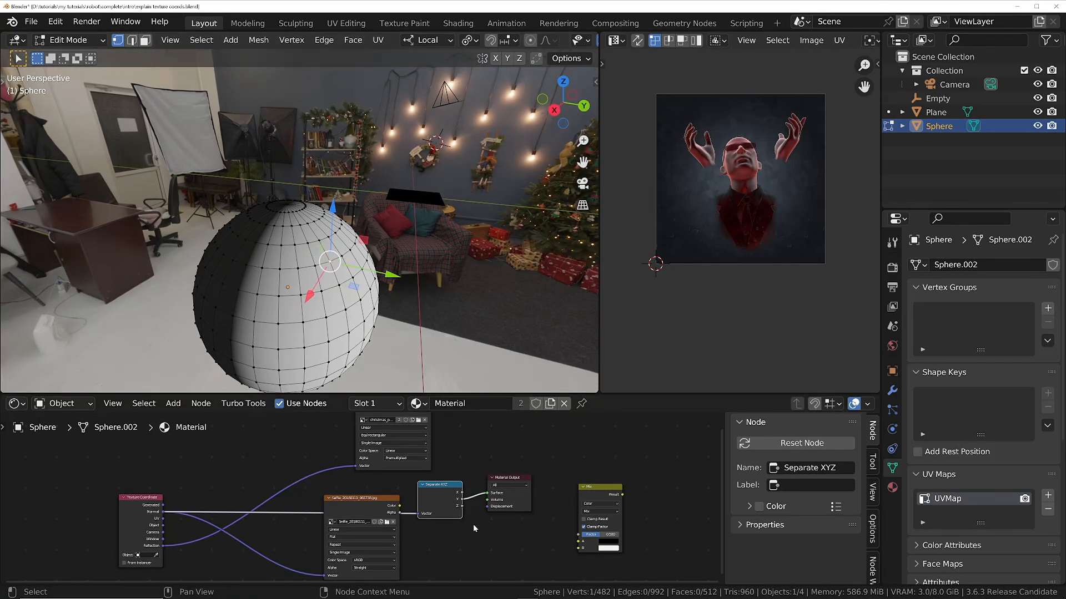
{"action": "left_click", "coordinate": [438, 494], "text": "ctrl+shift"}
{"action": "mouse_move", "coordinate": [310, 250]}
{"action": "middle_mouse_down"}
{"action": "mouse_move", "coordinate": [347, 191]}
{"action": "mouse_move", "coordinate": [356, 275]}
{"action": "middle_mouse_up"}
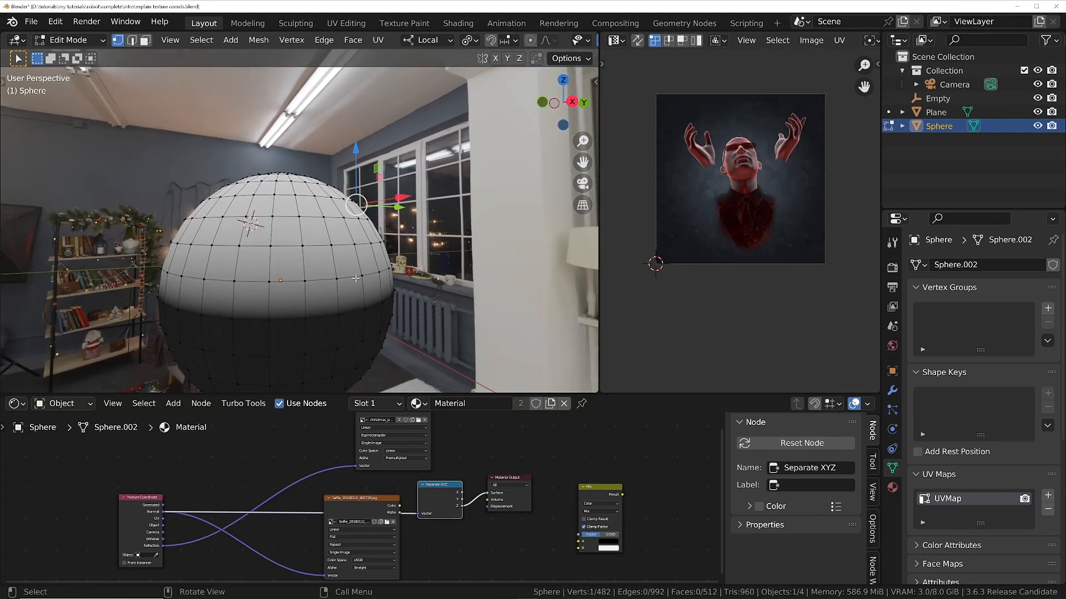
{"action": "middle_click_drag", "start_coordinate": [356, 144], "coordinate": [346, 169]}
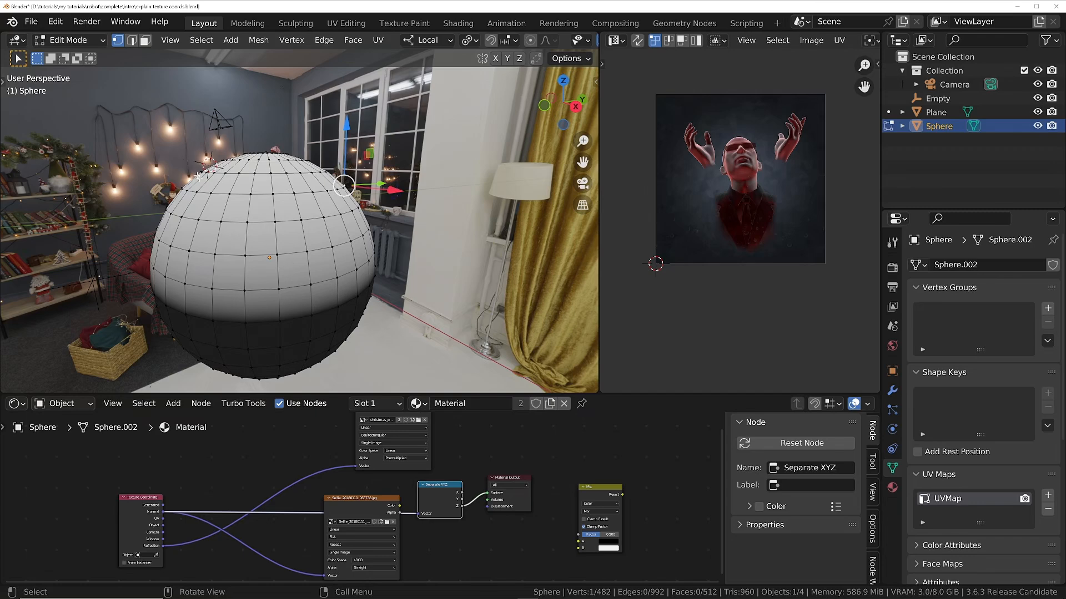
Rearrange the nodes so the Mix node sits between Separate XYZ and Material Output
{"action": "left_click_drag", "start_coordinate": [439, 495], "coordinate": [445, 496]}
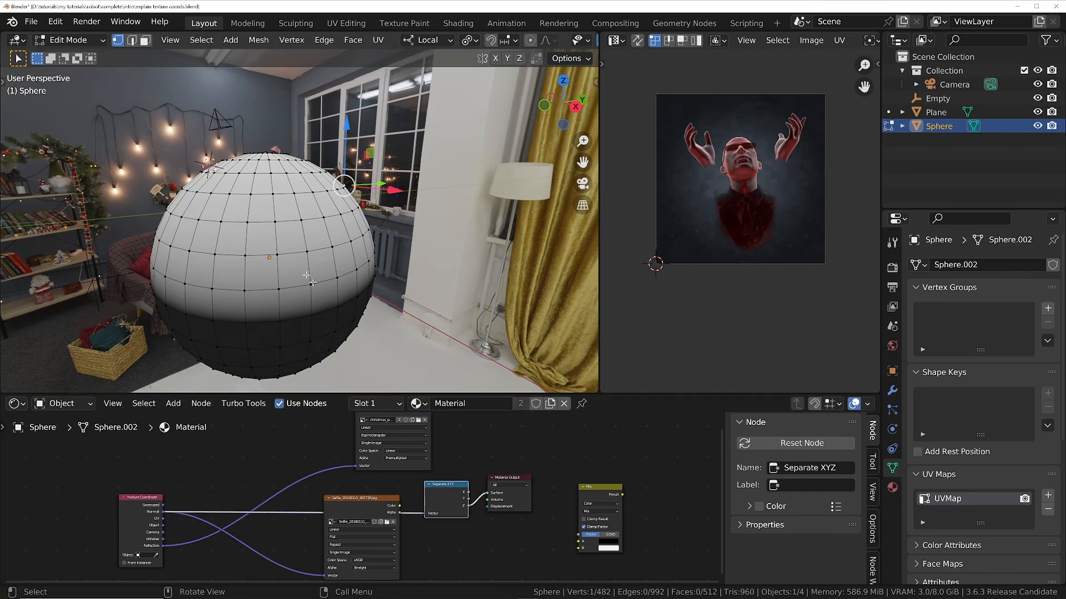
{"action": "left_click_drag", "start_coordinate": [449, 500], "coordinate": [444, 492]}
{"action": "scroll", "coordinate": [461, 499], "scroll_direction": "up", "scroll_amount": 2}
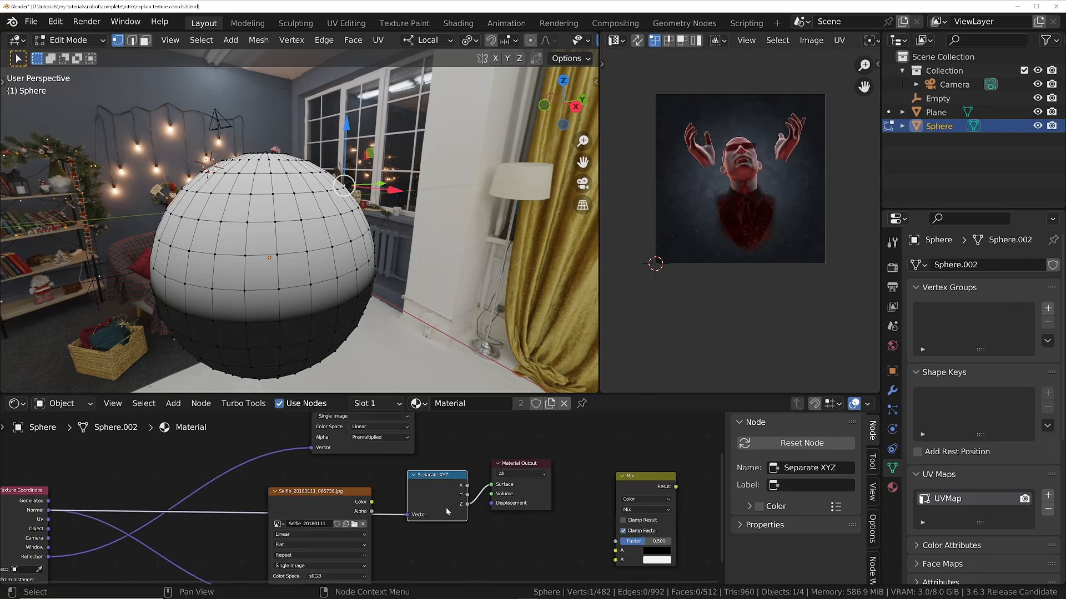
{"action": "left_click_drag", "start_coordinate": [440, 508], "coordinate": [433, 510]}
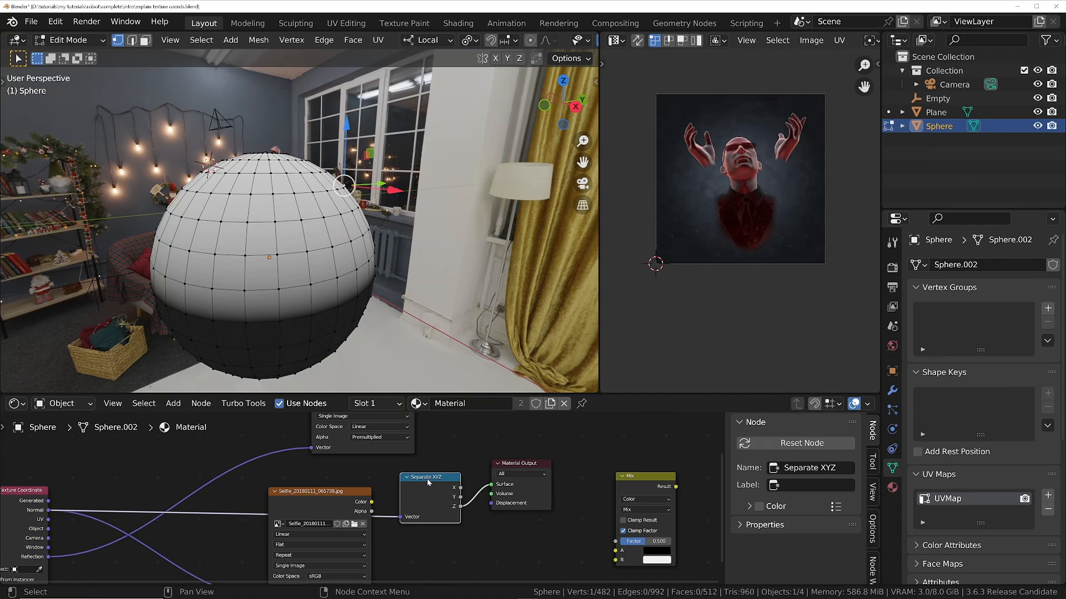
{"action": "scroll", "coordinate": [428, 481], "scroll_direction": "down", "scroll_amount": 1}
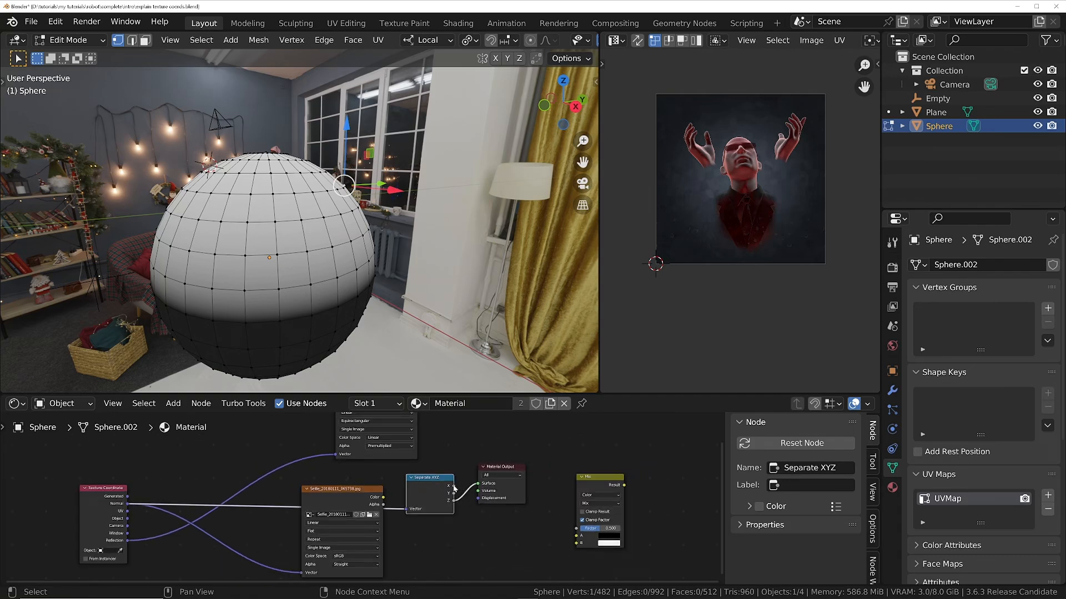
{"action": "left_click_drag", "start_coordinate": [453, 502], "coordinate": [567, 501]}
{"action": "left_click_drag", "start_coordinate": [501, 471], "coordinate": [651, 437]}
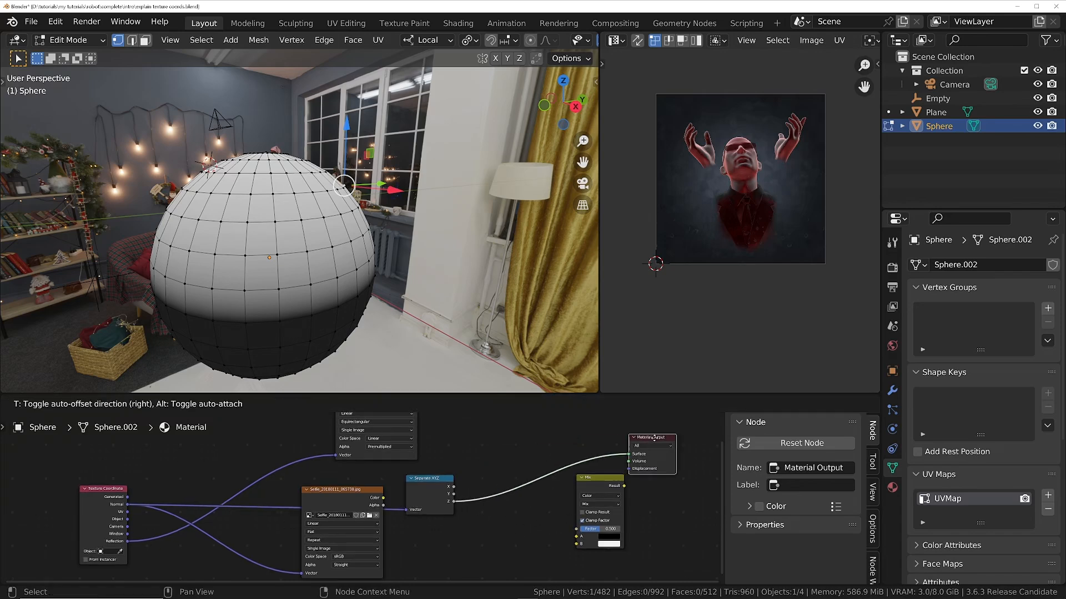
{"action": "left_click_drag", "start_coordinate": [601, 482], "coordinate": [544, 497]}
{"action": "scroll", "coordinate": [549, 547], "scroll_direction": "up", "scroll_amount": 1}
{"action": "middle_click_drag", "start_coordinate": [548, 547], "coordinate": [539, 527]}
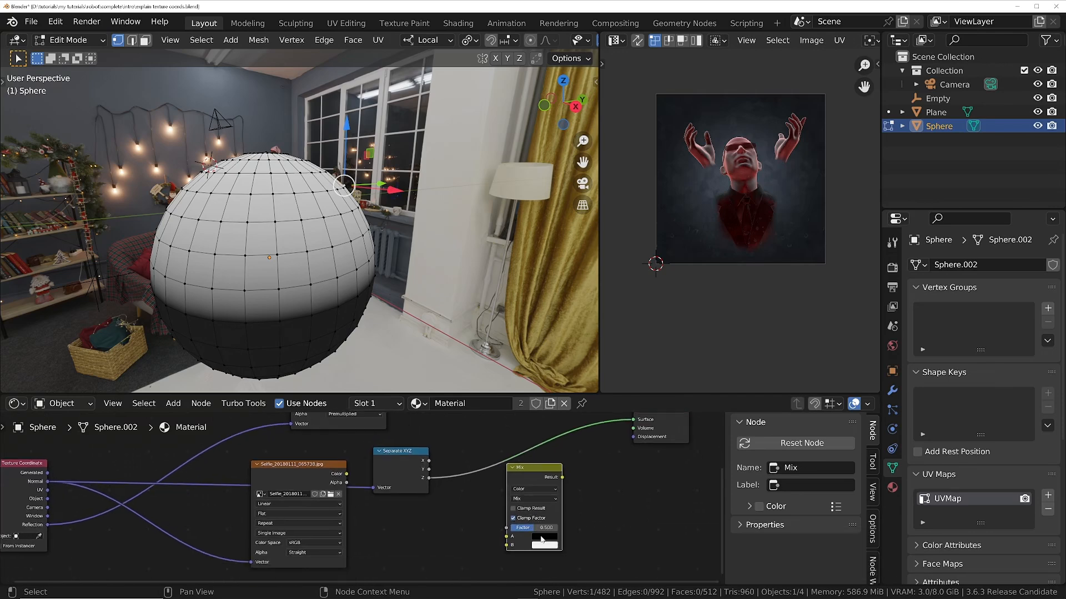
Connect Separate XYZ's Z output to the Mix node's Factor and send the Mix result to the material surface
{"action": "left_click_drag", "start_coordinate": [525, 531], "coordinate": [555, 532]}
{"action": "left_click_drag", "start_coordinate": [556, 528], "coordinate": [511, 531]}
{"action": "left_click_drag", "start_coordinate": [429, 478], "coordinate": [506, 529]}
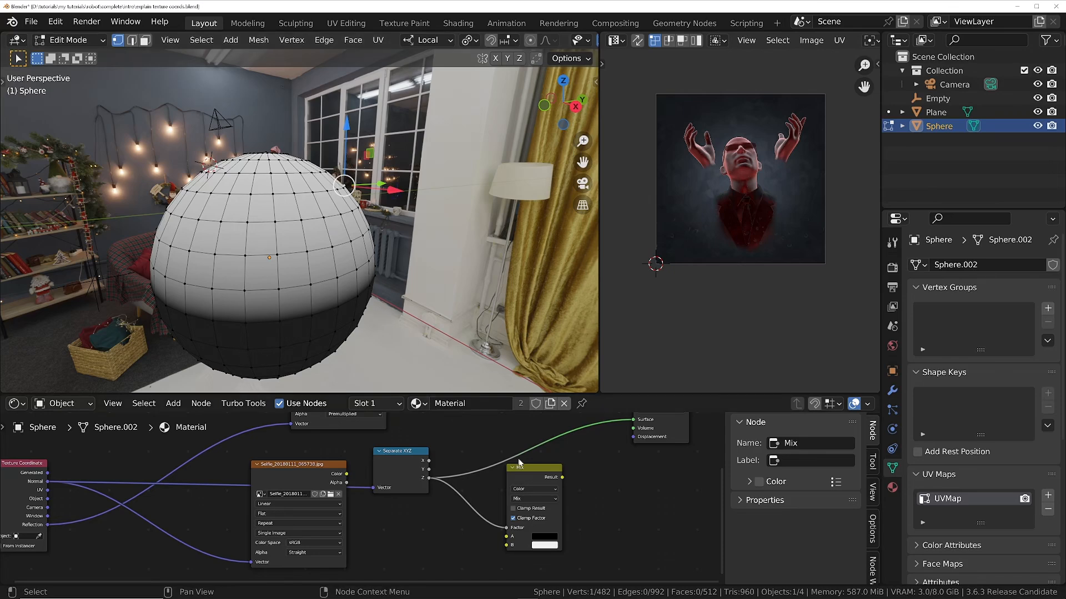
{"action": "left_click", "coordinate": [547, 471], "text": "ctrl+shift"}
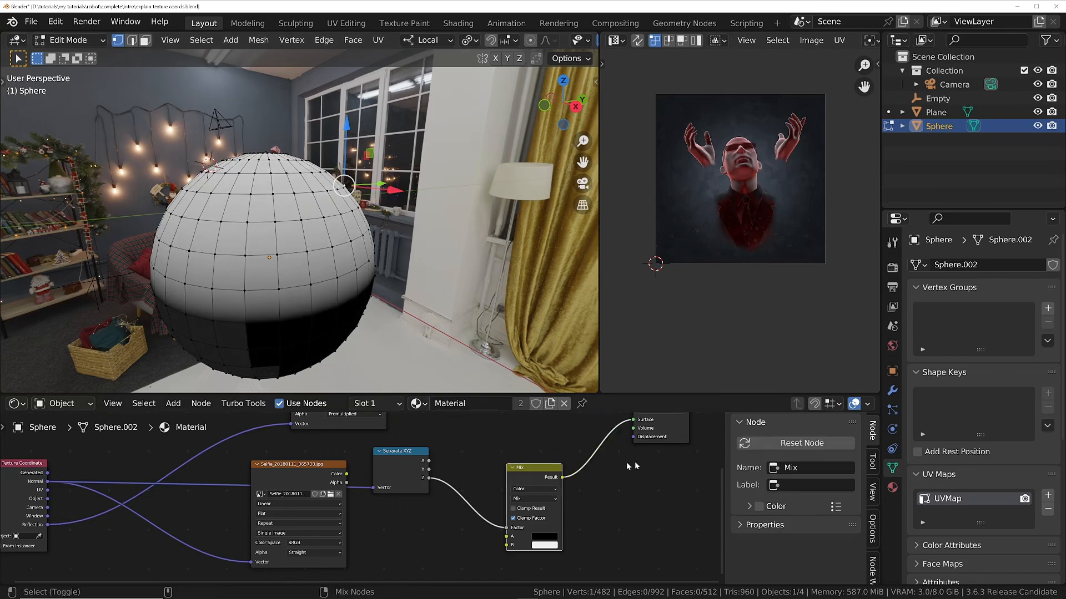
{"action": "mouse_move", "coordinate": [311, 233]}
{"action": "middle_mouse_down"}
{"action": "mouse_move", "coordinate": [329, 215]}
{"action": "mouse_move", "coordinate": [439, 213]}
{"action": "middle_mouse_up"}
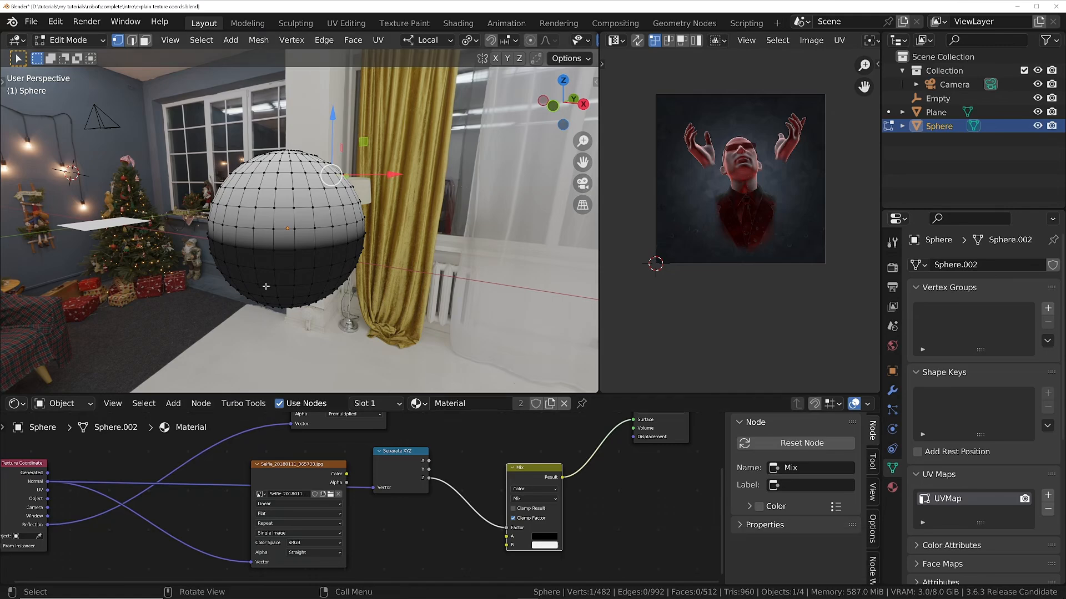
Set the Mix node's colour A to red and its colour B to bright green
{"action": "left_click", "coordinate": [534, 542]}
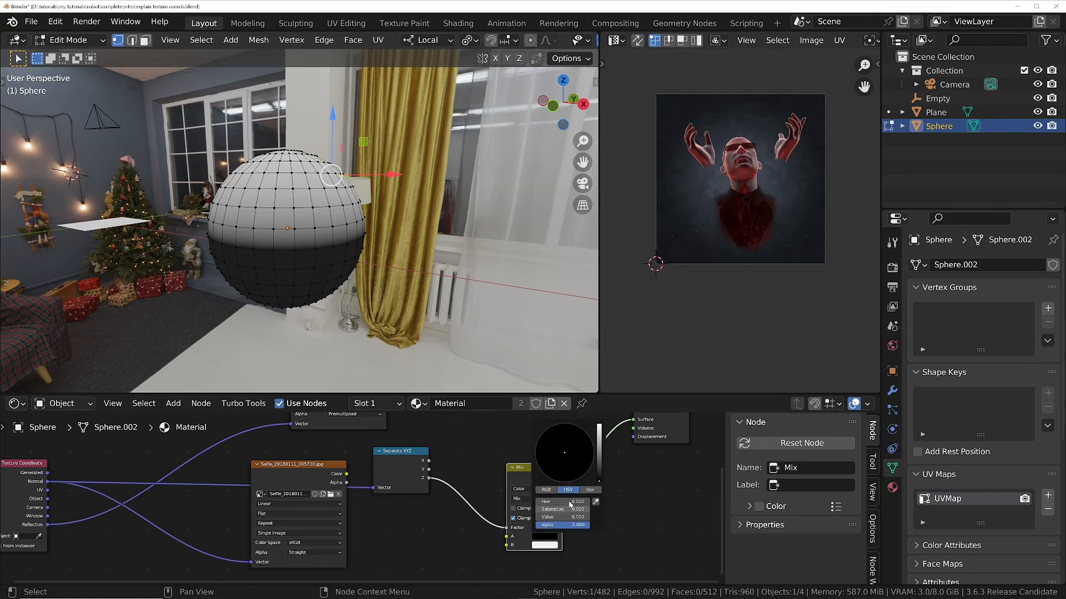
{"action": "scroll", "coordinate": [556, 464], "scroll_direction": "up", "scroll_amount": 2}
{"action": "left_click_drag", "start_coordinate": [556, 464], "coordinate": [599, 436]}
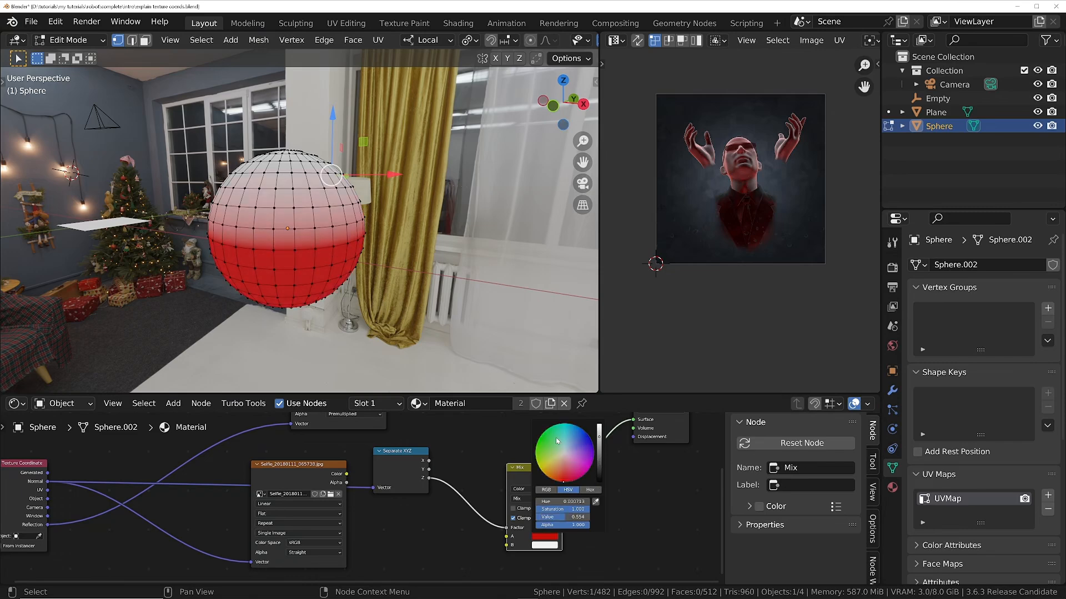
{"action": "left_click", "coordinate": [544, 545]}
{"action": "left_click_drag", "start_coordinate": [562, 480], "coordinate": [560, 450]}
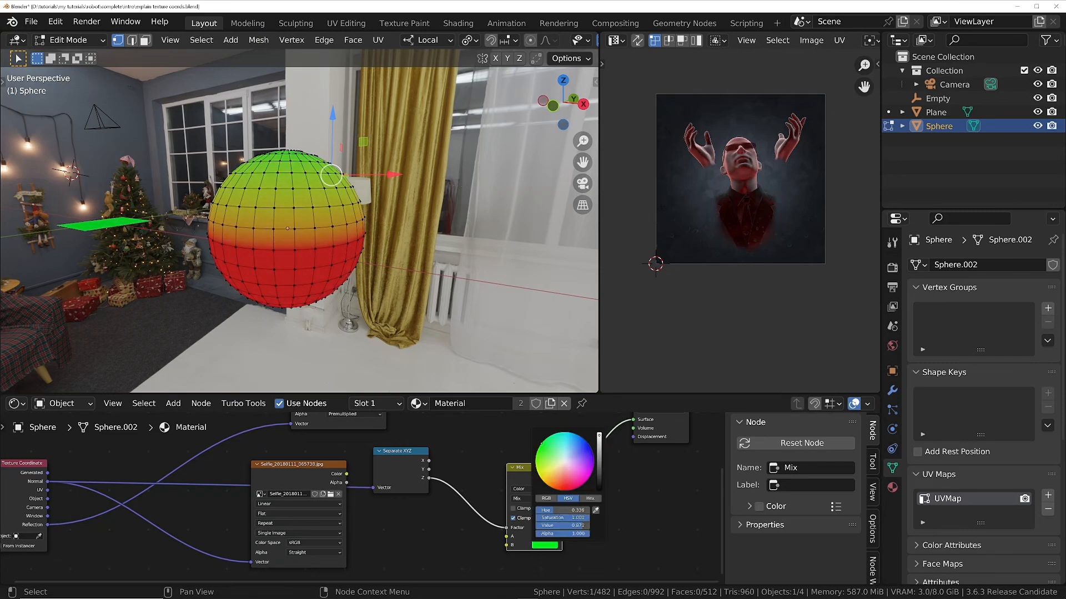
Change the Mix node's colour A to purple and inspect the colour blend around the sphere
{"action": "scroll", "coordinate": [607, 459], "scroll_direction": "down", "scroll_amount": 3}
{"action": "scroll", "coordinate": [607, 460], "scroll_direction": "up", "scroll_amount": 3}
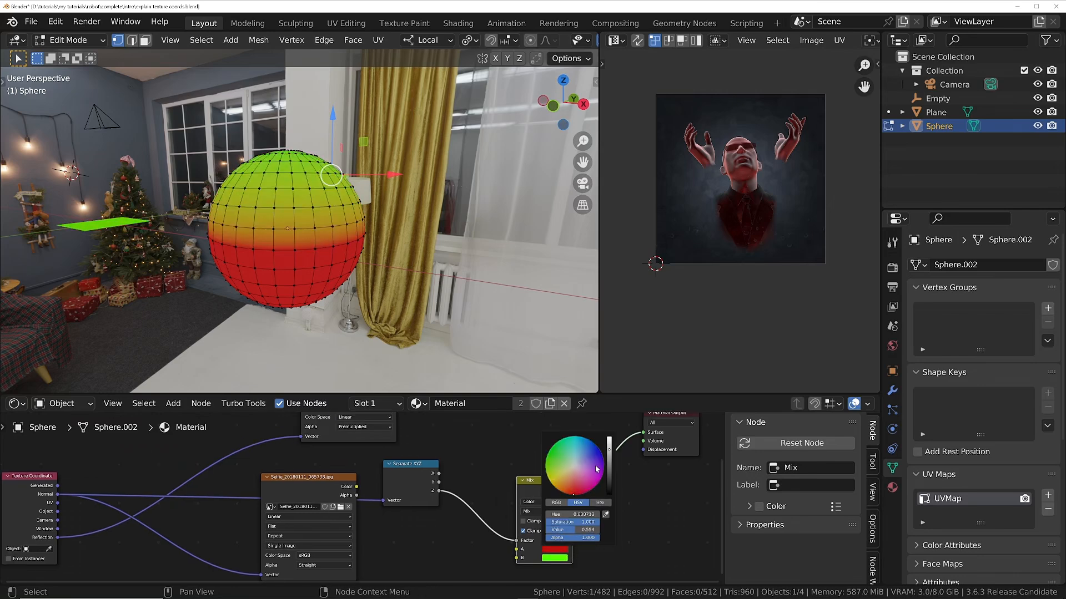
{"action": "left_click_drag", "start_coordinate": [596, 469], "coordinate": [589, 485]}
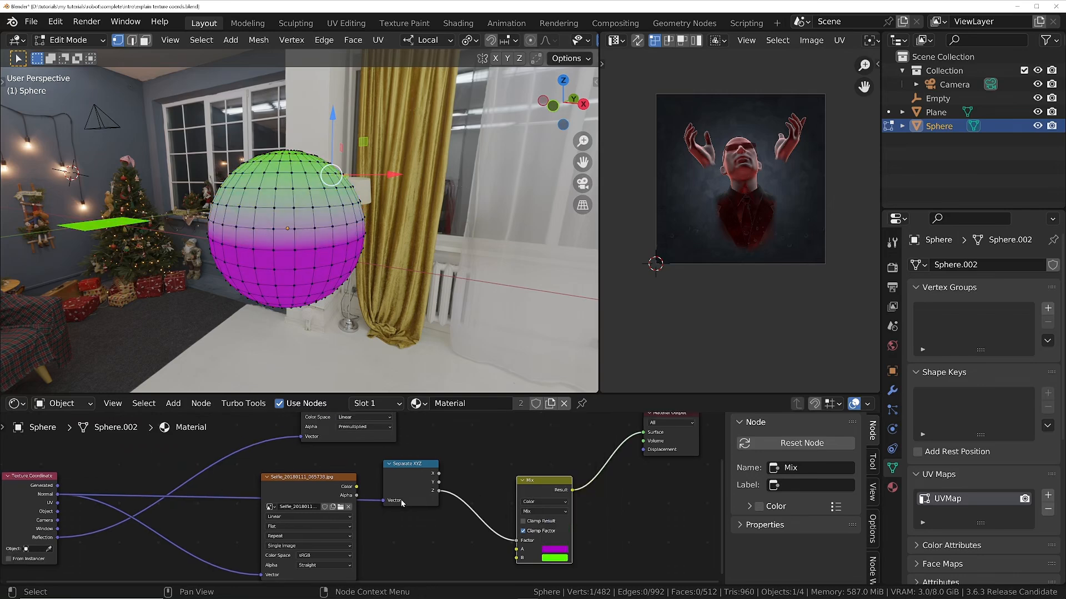
{"action": "scroll", "coordinate": [465, 514], "scroll_direction": "down", "scroll_amount": 2}
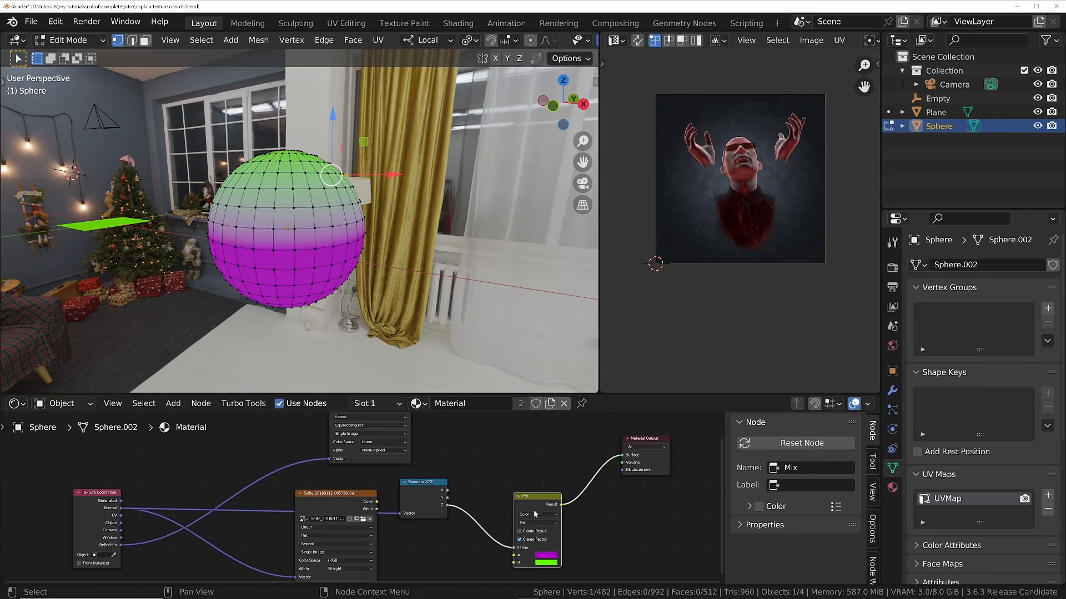
{"action": "middle_click_drag", "start_coordinate": [281, 154], "coordinate": [378, 177]}
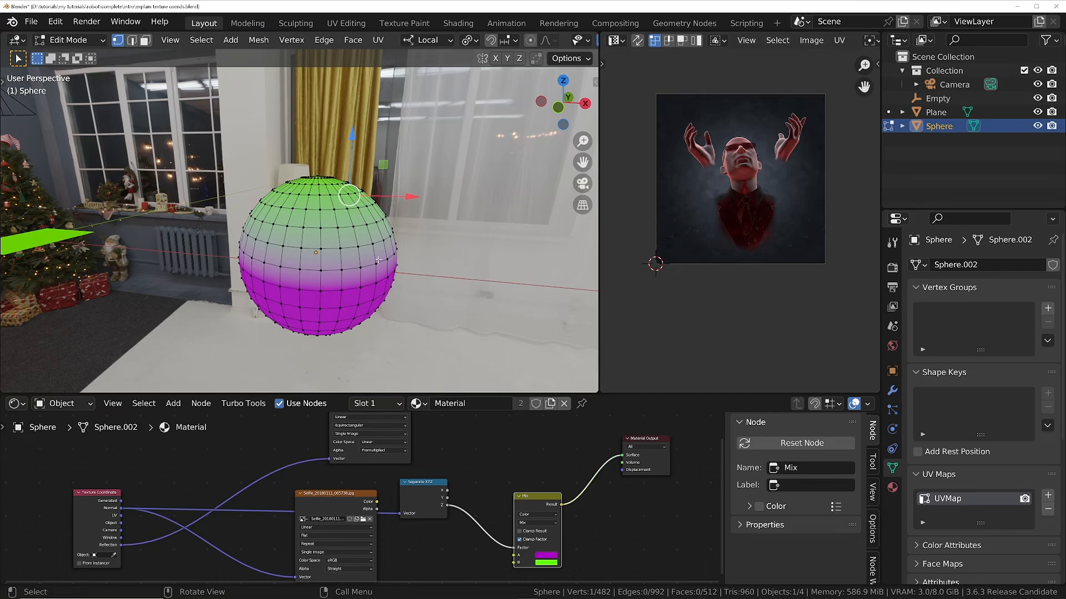
{"action": "middle_click_drag", "start_coordinate": [378, 260], "coordinate": [364, 259]}
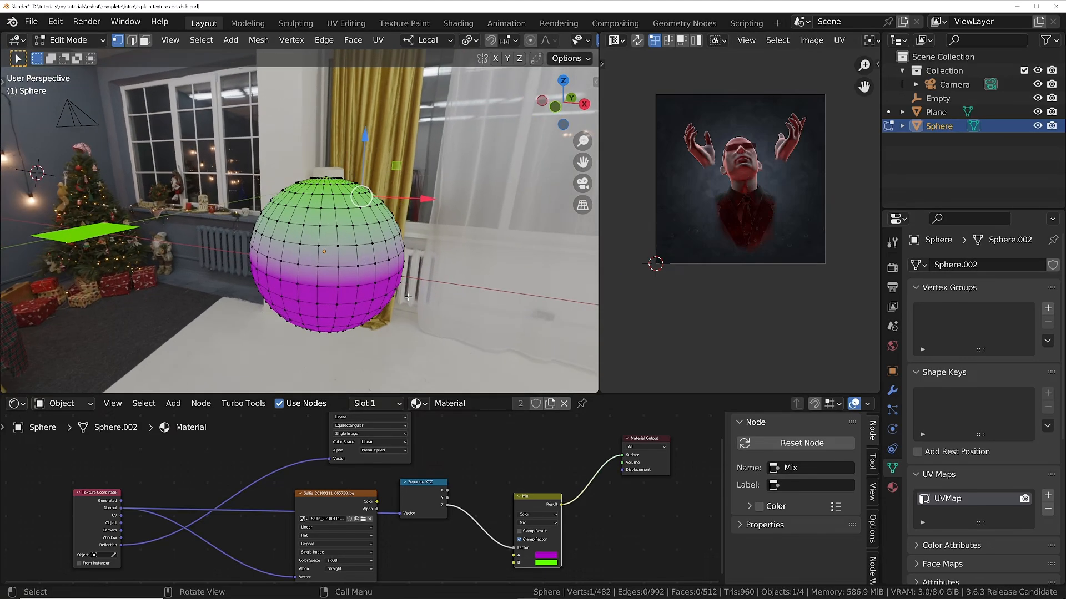
Drive the Mix node's Factor from the X output of Separate XYZ and inspect the sphere from several sides
{"action": "middle_click_drag", "start_coordinate": [464, 513], "coordinate": [446, 488]}
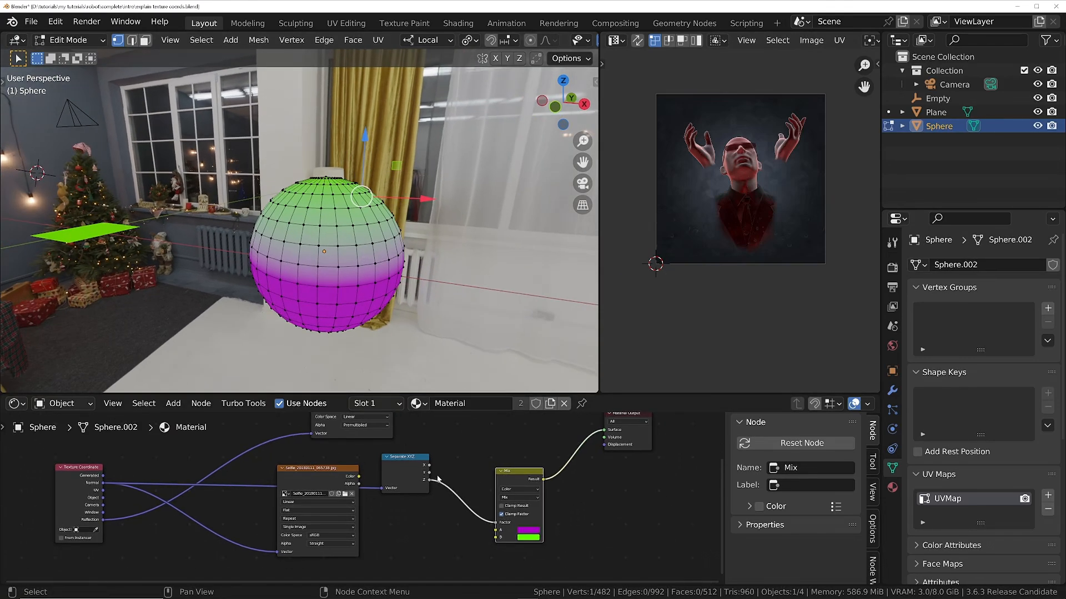
{"action": "left_click_drag", "start_coordinate": [429, 465], "coordinate": [495, 523]}
{"action": "middle_click_drag", "start_coordinate": [259, 227], "coordinate": [359, 259]}
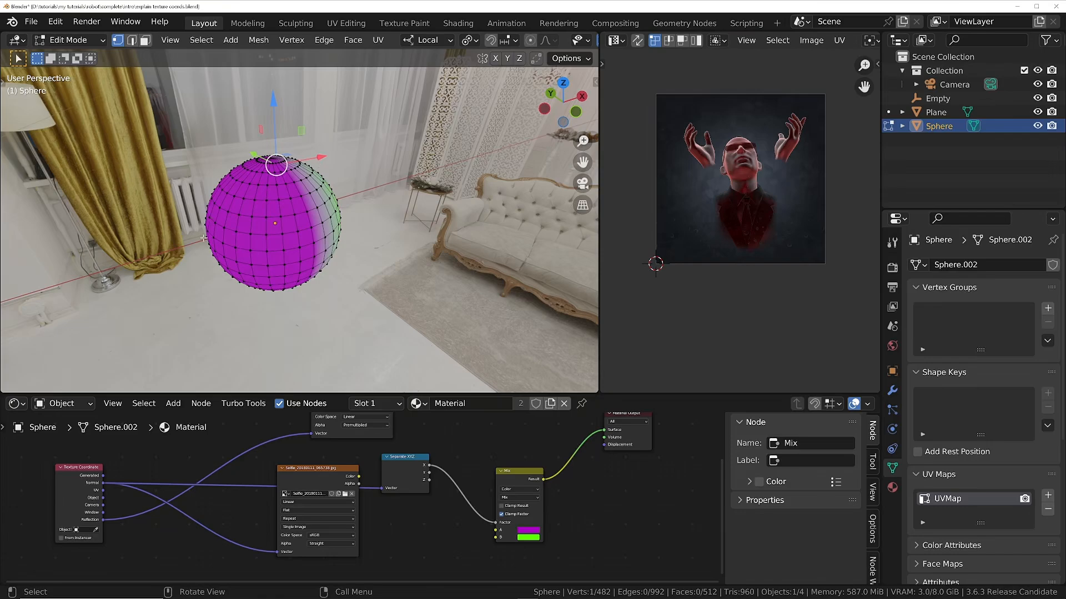
{"action": "middle_click_drag", "start_coordinate": [252, 200], "coordinate": [291, 199]}
{"action": "middle_click_drag", "start_coordinate": [223, 247], "coordinate": [430, 341]}
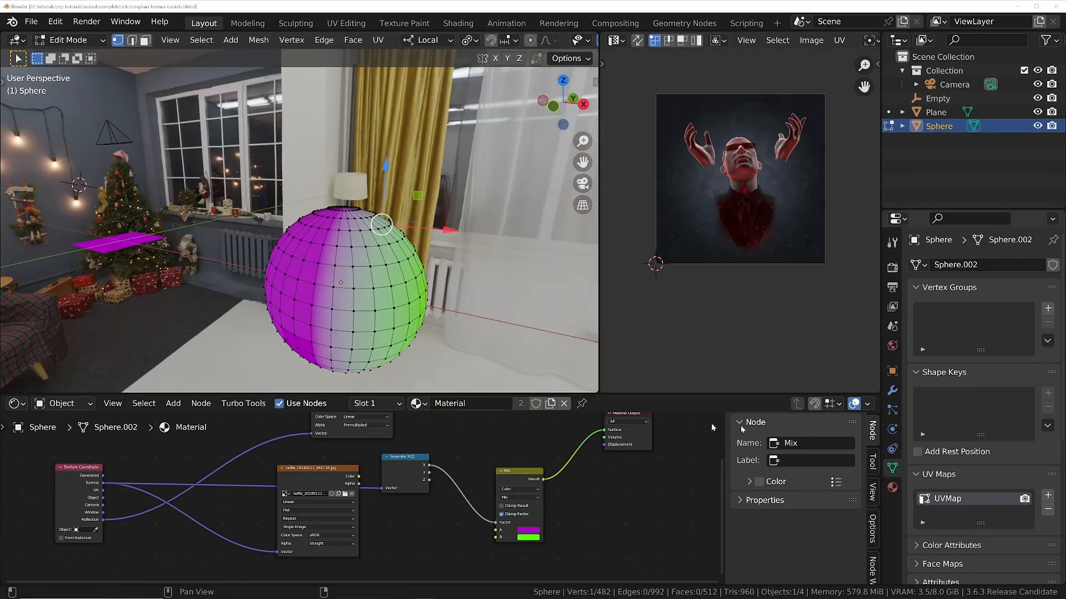
Return the sphere to Object Mode and select the plane
{"action": "scroll", "coordinate": [151, 488], "scroll_direction": "up", "scroll_amount": 4}
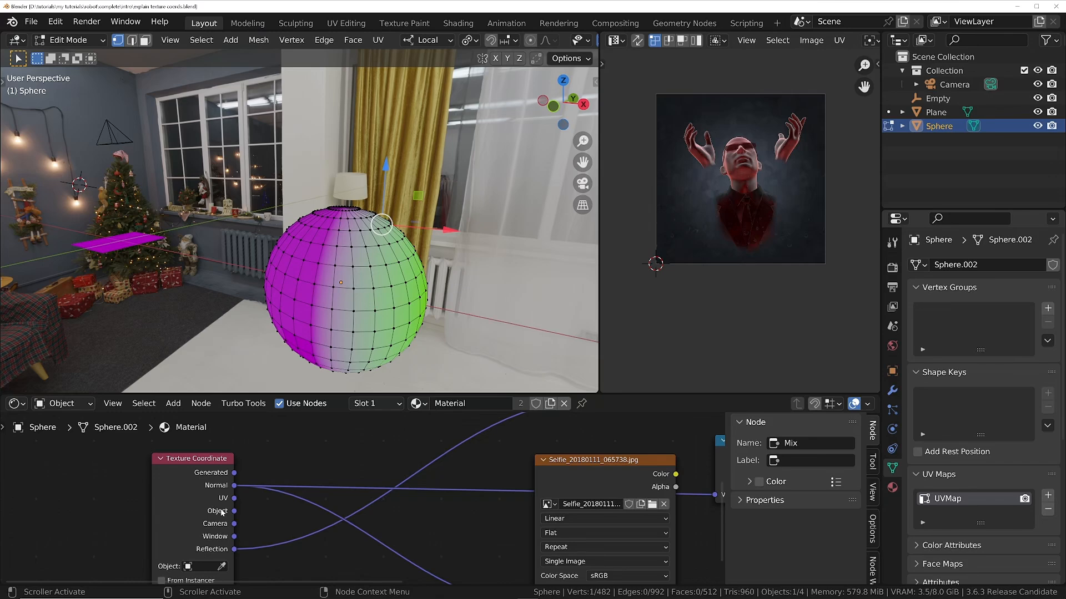
{"action": "scroll", "coordinate": [240, 507], "scroll_direction": "down", "scroll_amount": 3}
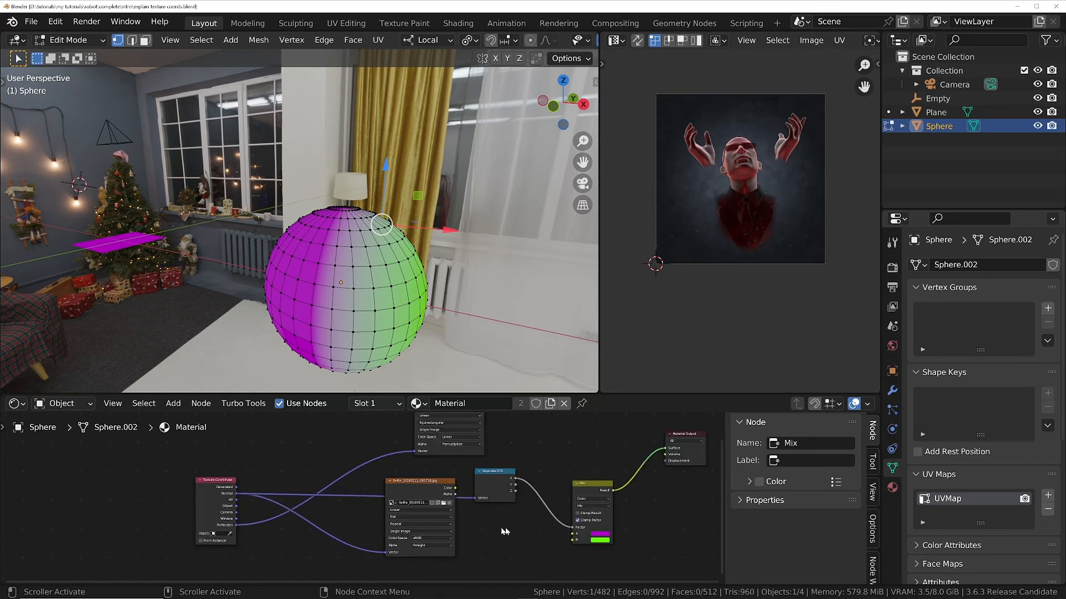
{"action": "middle_click_drag", "start_coordinate": [504, 531], "coordinate": [377, 524]}
{"action": "key", "text": "Tab"}
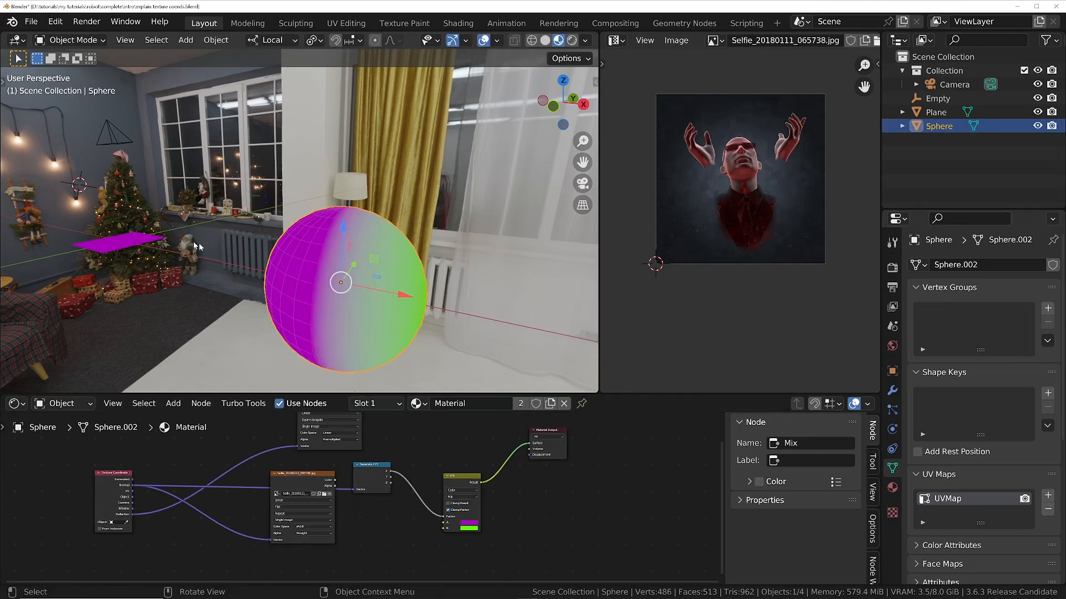
{"action": "middle_click_drag", "start_coordinate": [141, 232], "coordinate": [316, 273], "text": "shift"}
{"action": "left_click", "coordinate": [315, 273]}
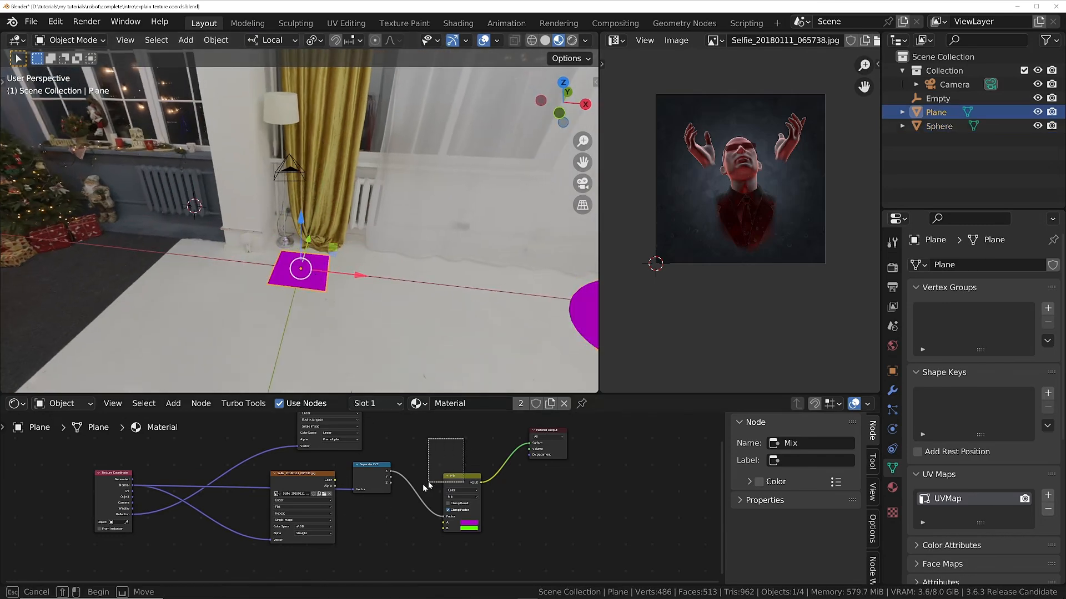
Delete the Separate XYZ and Mix nodes and link the Selfie_20180111_065738.jpg texture's Color to the material surface
{"action": "left_click_drag", "start_coordinate": [464, 439], "coordinate": [385, 512]}
{"action": "key", "text": "x"}
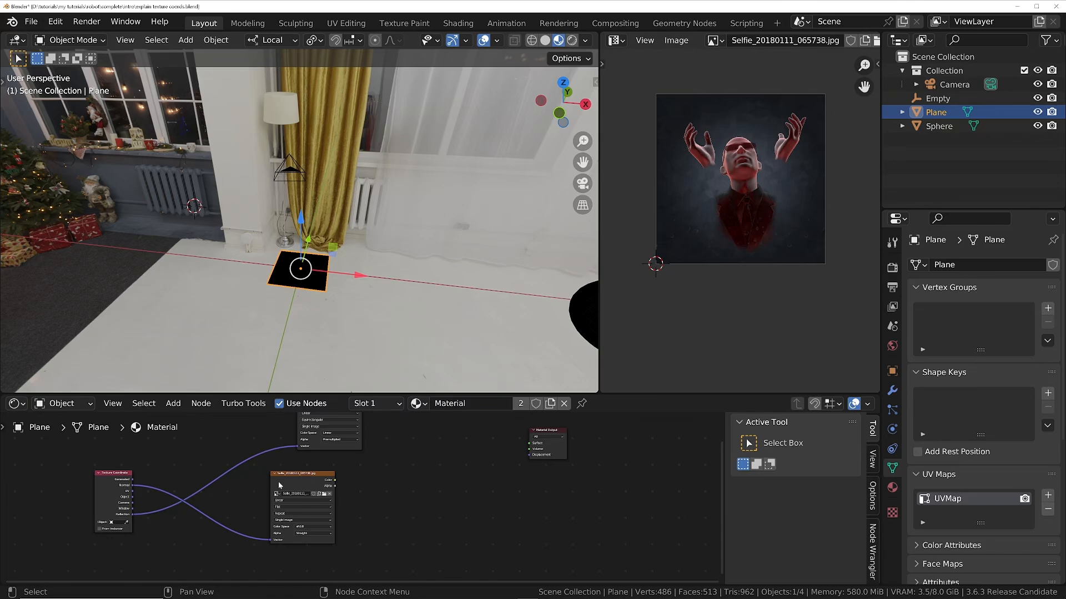
{"action": "left_click", "coordinate": [299, 475], "text": "ctrl+shift"}
Delete the Christmas photo studio environment texture node
{"action": "middle_click_drag", "start_coordinate": [405, 425], "coordinate": [419, 471]}
{"action": "left_click", "coordinate": [356, 448]}
{"action": "key", "text": "x"}
Connect the Texture Coordinate's Generated output to the selfie image texture's Vector input and view the plane up close
{"action": "middle_click_drag", "start_coordinate": [265, 521], "coordinate": [359, 446]}
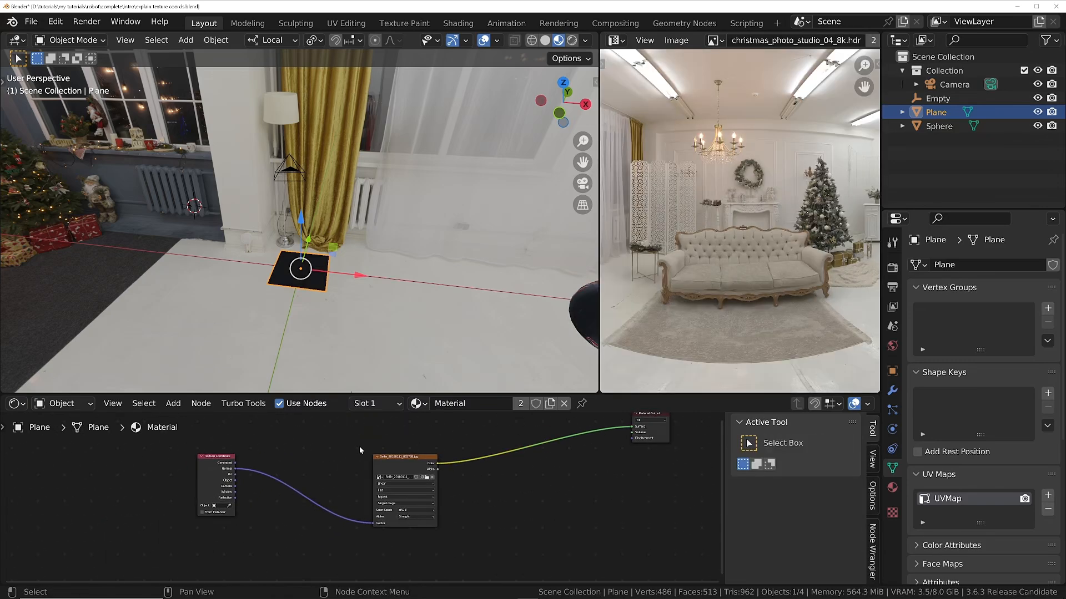
{"action": "scroll", "coordinate": [280, 474], "scroll_direction": "up", "scroll_amount": 2}
{"action": "left_click_drag", "start_coordinate": [212, 458], "coordinate": [400, 541]}
{"action": "middle_click_drag", "start_coordinate": [305, 313], "coordinate": [300, 230]}
{"action": "scroll", "coordinate": [315, 239], "scroll_direction": "up", "scroll_amount": 3}
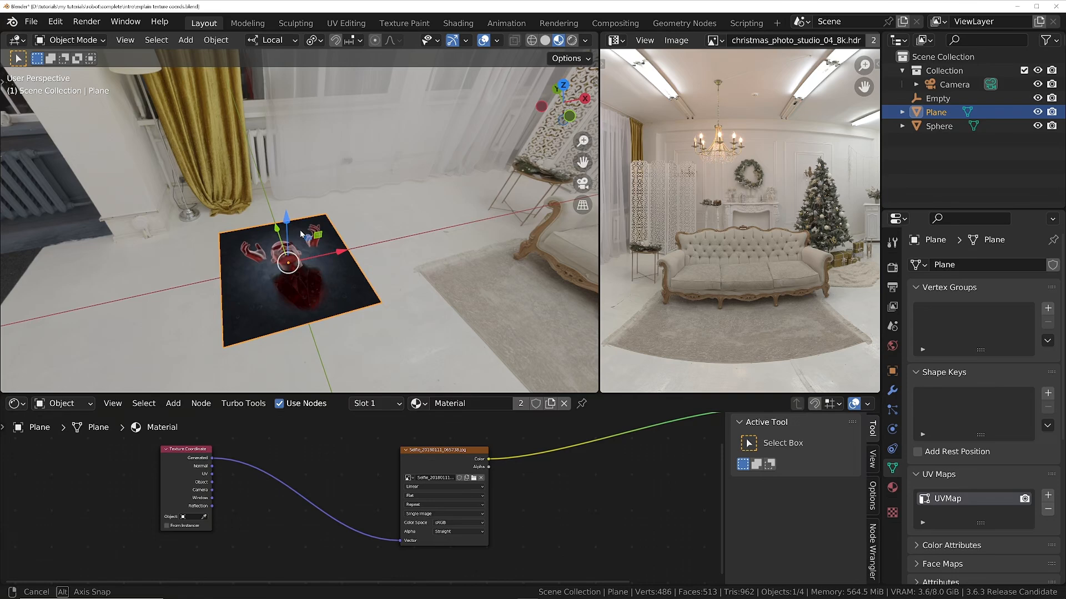
Preview the Generated coordinates on the plane directly, and through a newly inserted Separate XYZ node's X, Y and Z outputs
{"action": "left_click", "coordinate": [188, 460], "text": "ctrl+shift"}
{"action": "middle_click_drag", "start_coordinate": [322, 256], "coordinate": [330, 290]}
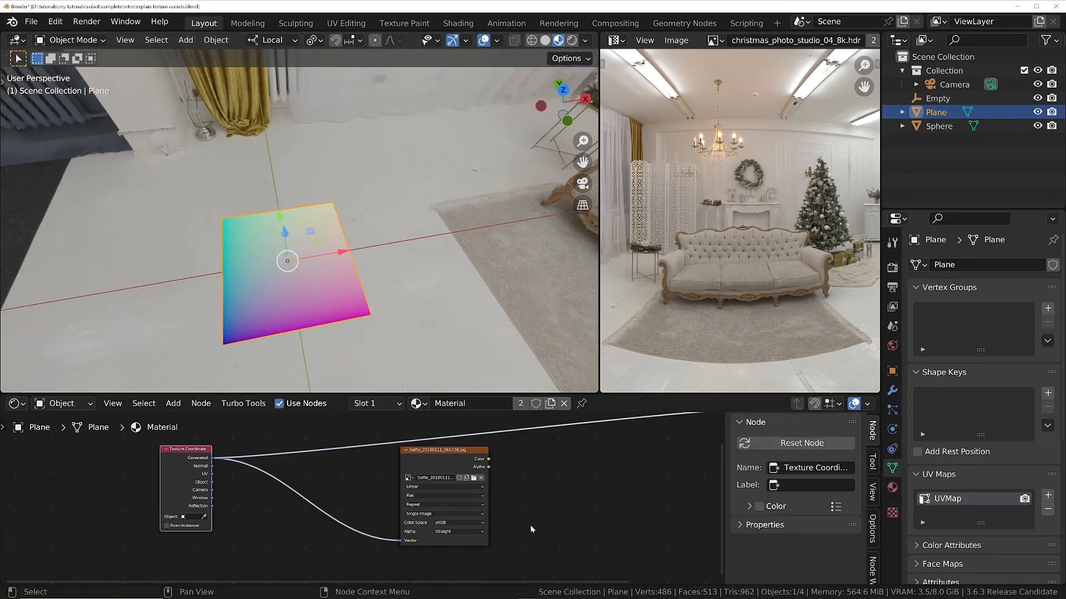
{"action": "middle_click_drag", "start_coordinate": [530, 525], "coordinate": [433, 556]}
{"action": "key", "text": "shift+a"}
{"action": "type", "text": "s"}
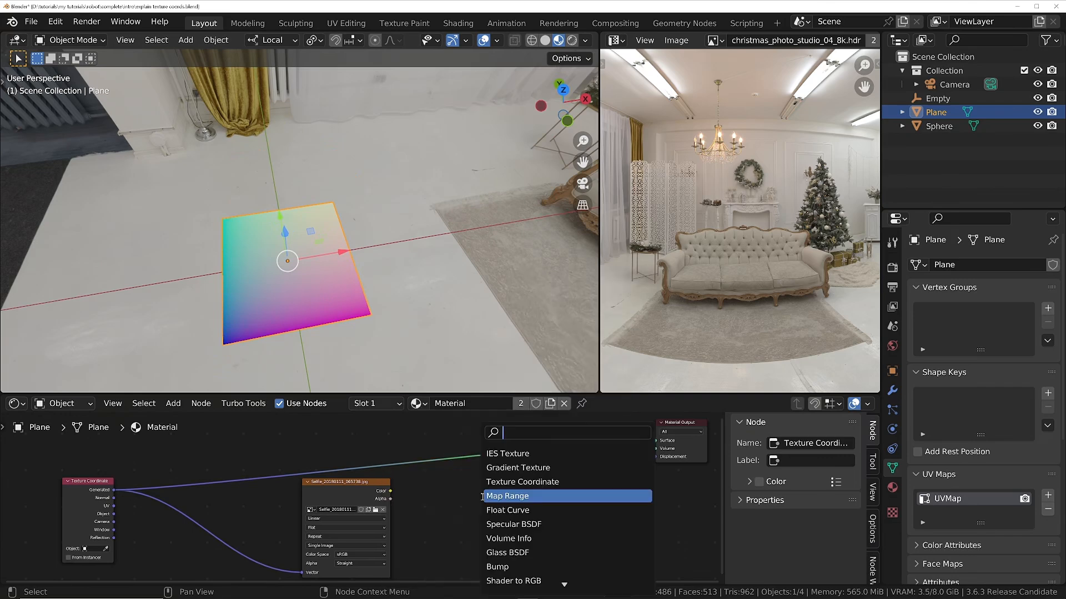
{"action": "type", "text": "sep"}
{"action": "key", "text": "Return"}
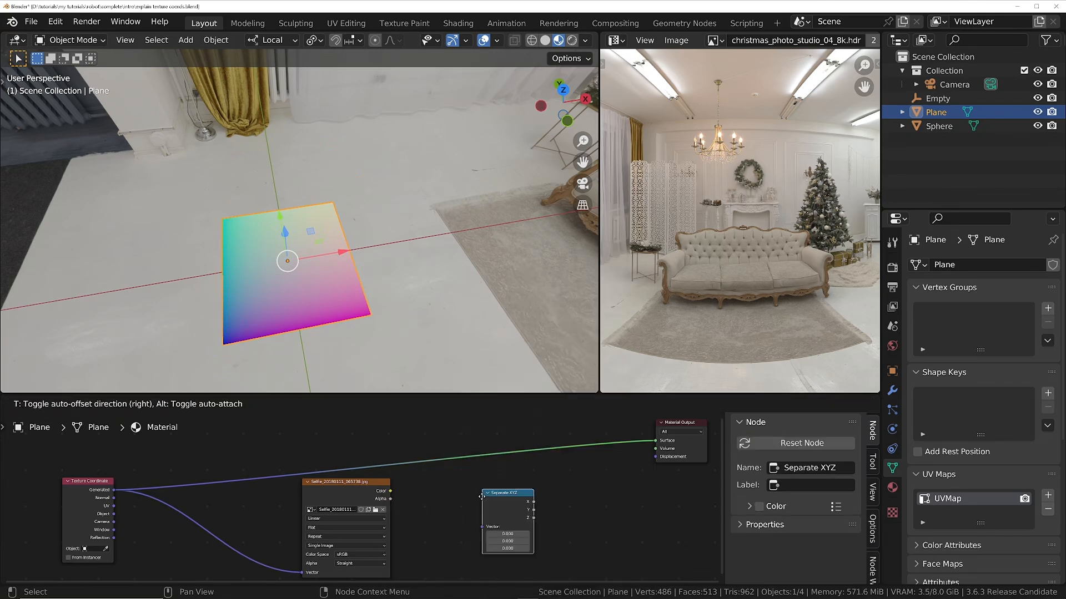
{"action": "left_click", "coordinate": [427, 453]}
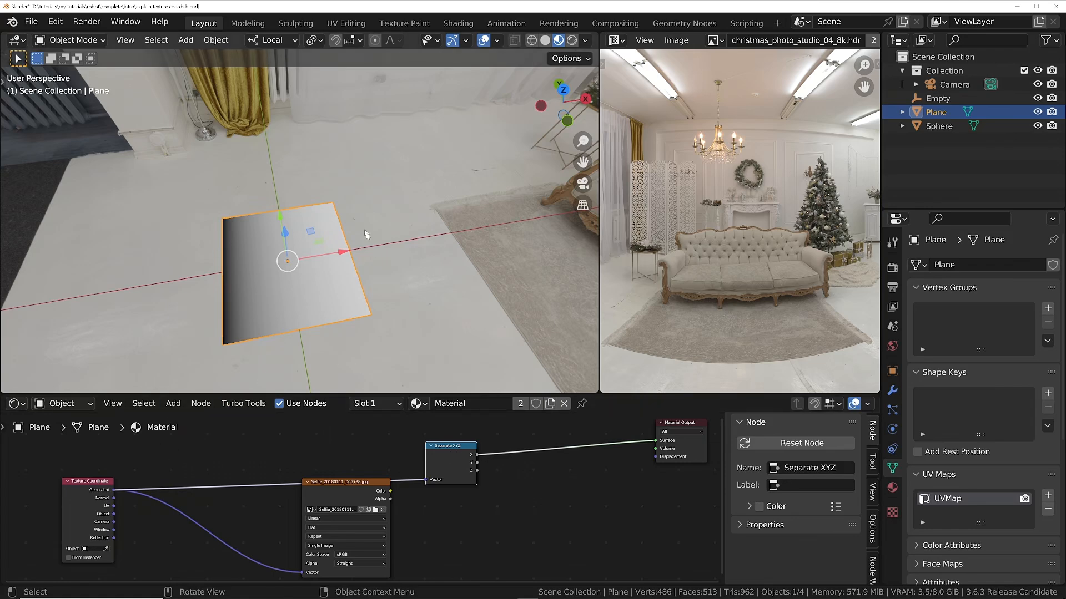
{"action": "left_click", "coordinate": [458, 448], "text": "ctrl+shift"}
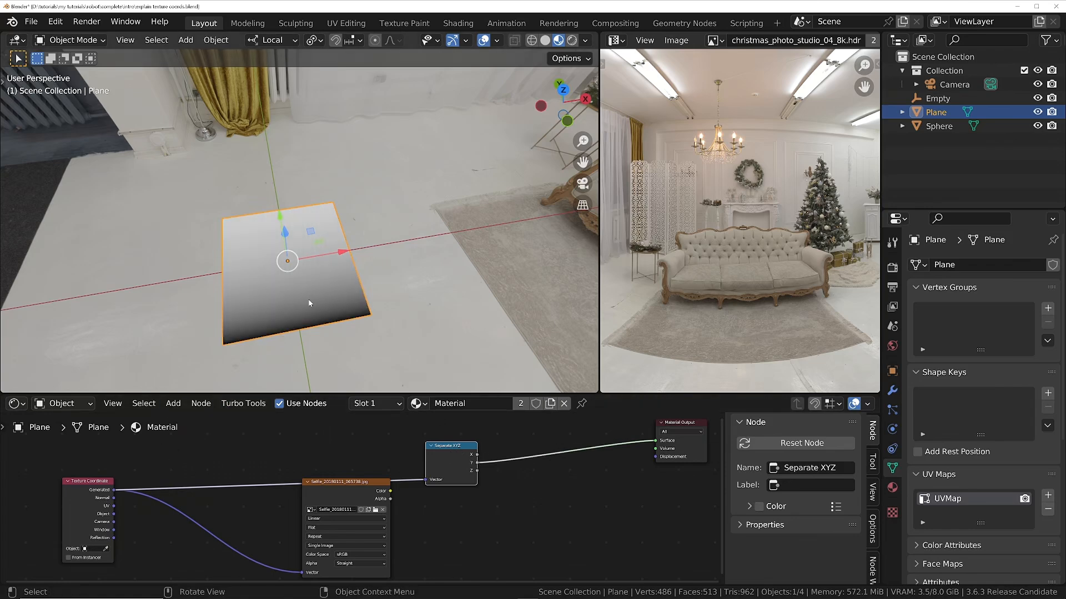
{"action": "left_click", "coordinate": [475, 454], "text": "ctrl+shift"}
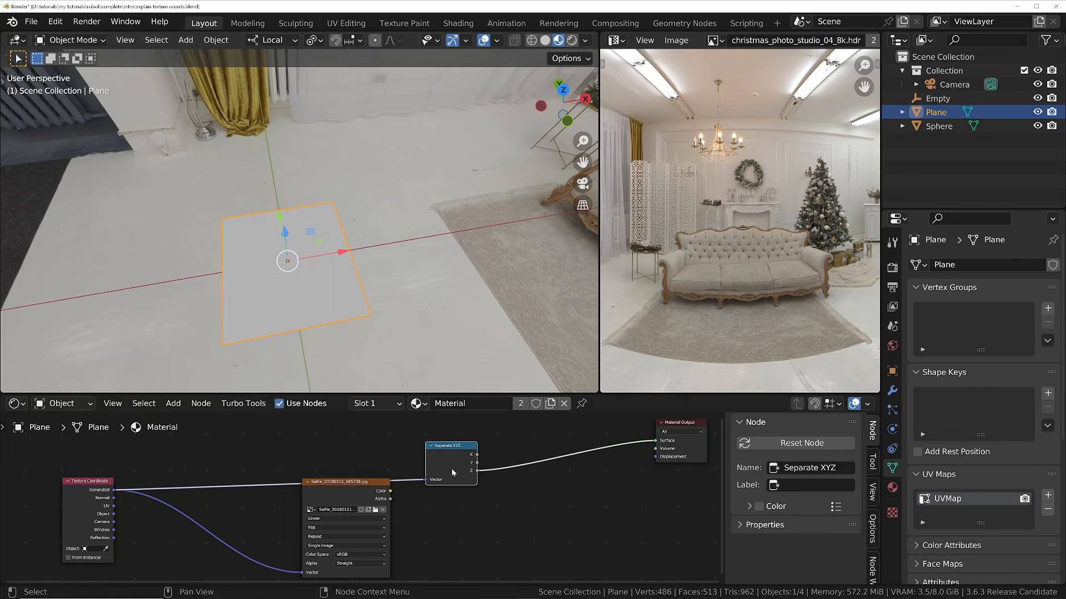
Move the Texture Coordinate node closer to the image texture and link the selfie texture's Color to the material surface
{"action": "left_click", "coordinate": [346, 482]}
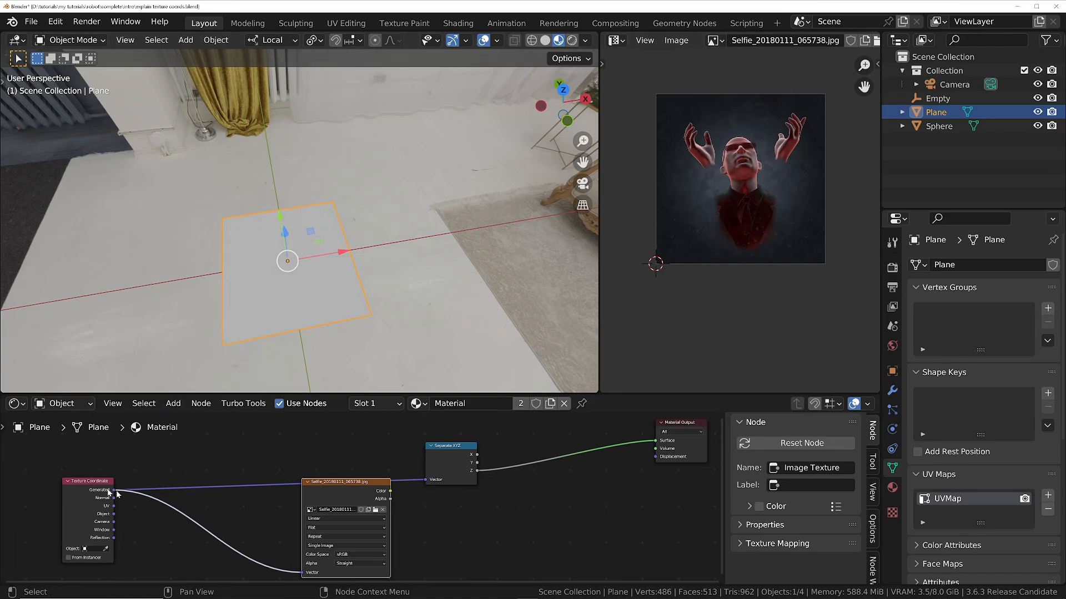
{"action": "left_click_drag", "start_coordinate": [97, 490], "coordinate": [117, 467]}
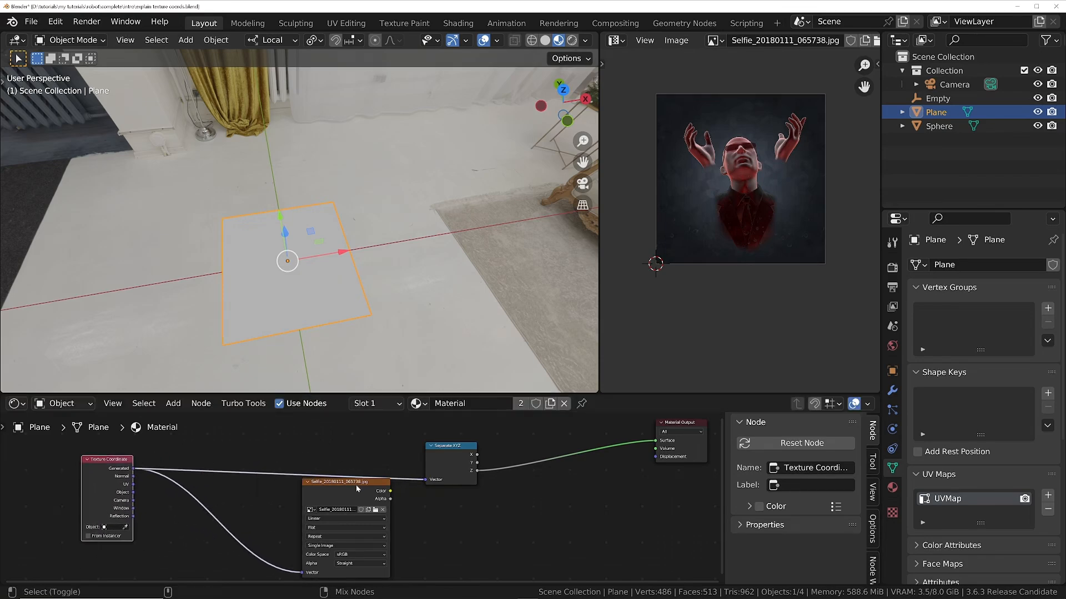
{"action": "left_click", "coordinate": [342, 488], "text": "ctrl+shift"}
Extrude the plane's face downward into a box in Edit Mode and return to Object Mode
{"action": "middle_click_drag", "start_coordinate": [230, 331], "coordinate": [327, 204]}
{"action": "key", "text": "ctrl+Tab"}
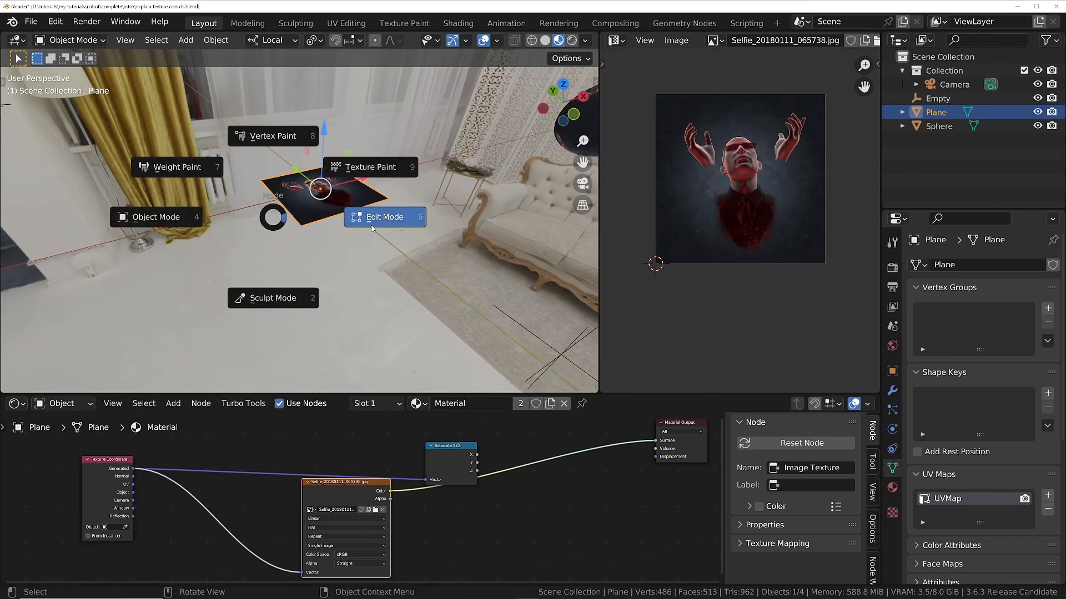
{"action": "left_click", "coordinate": [353, 213]}
{"action": "key", "text": "ctrl+Tab"}
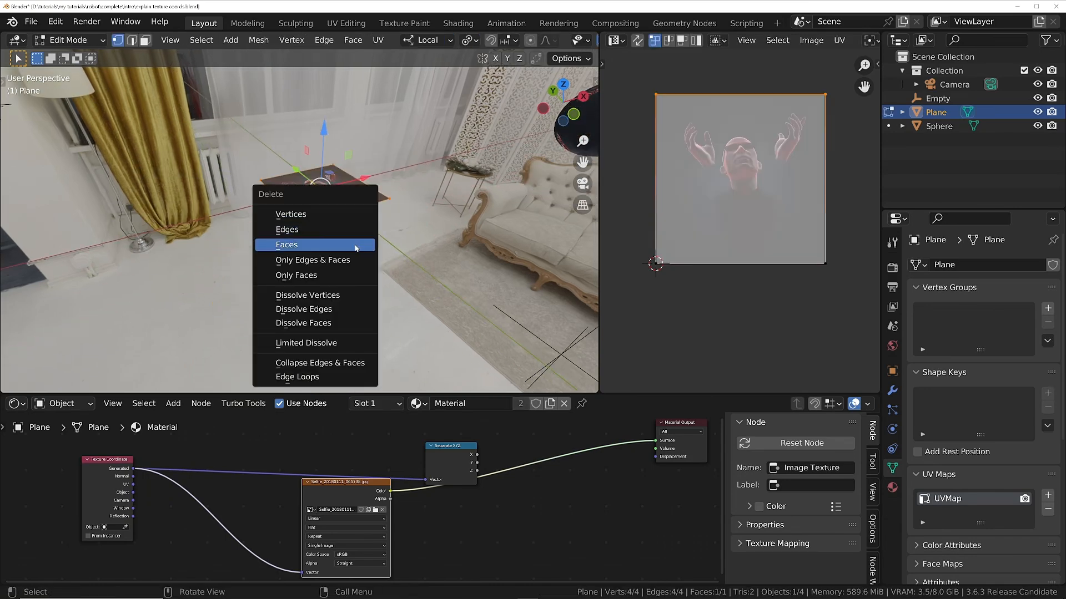
{"action": "key", "text": "Escape"}
{"action": "key", "text": "e"}
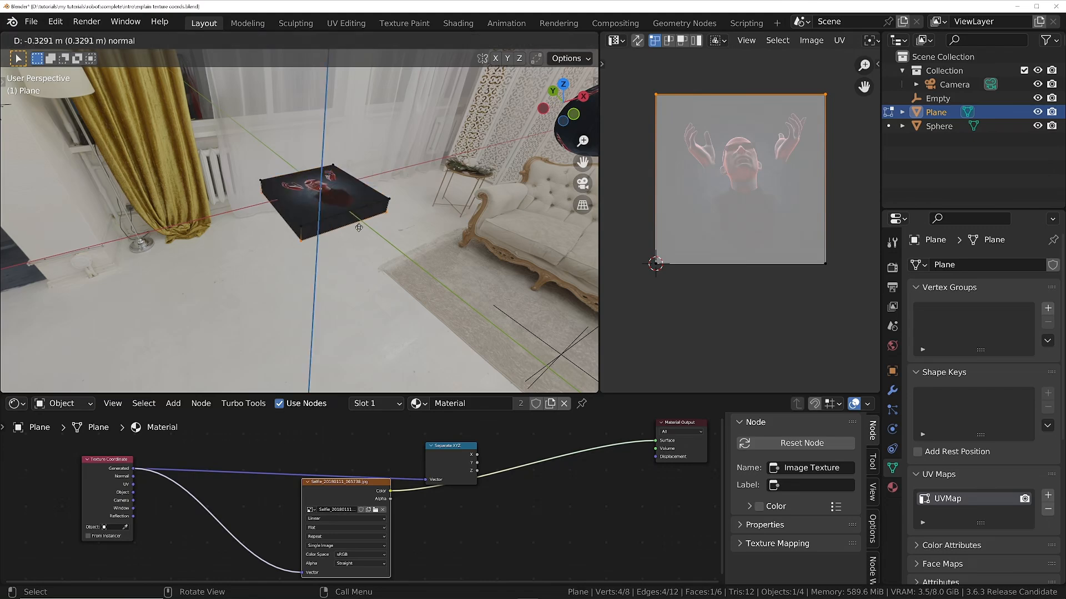
{"action": "left_click", "coordinate": [371, 239]}
{"action": "key", "text": "Tab"}
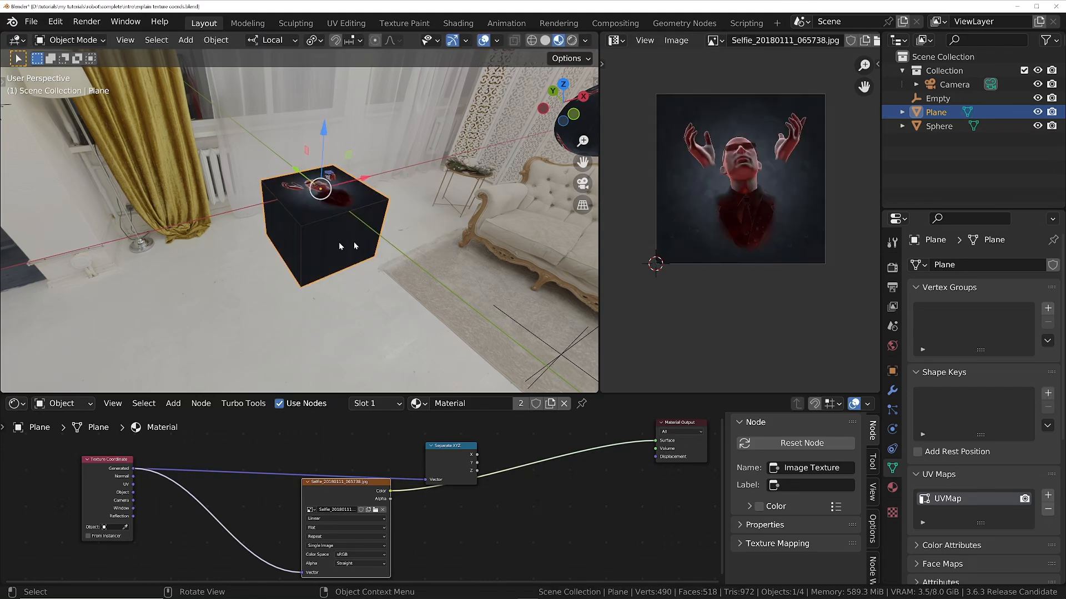
Preview the Separate XYZ node's Z, X and Y outputs on the box to examine each gradient's direction
{"action": "middle_click_drag", "start_coordinate": [338, 242], "coordinate": [348, 188]}
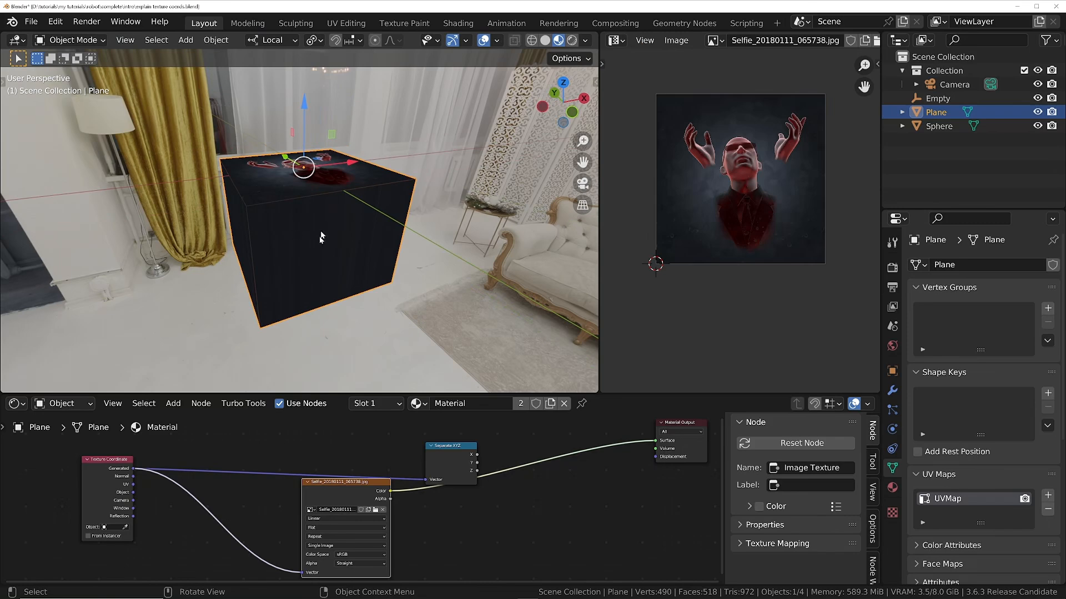
{"action": "left_click", "coordinate": [457, 456], "text": "ctrl+shift"}
{"action": "left_click", "coordinate": [457, 456], "text": "ctrl+shift"}
{"action": "left_click", "coordinate": [457, 457], "text": "ctrl+shift"}
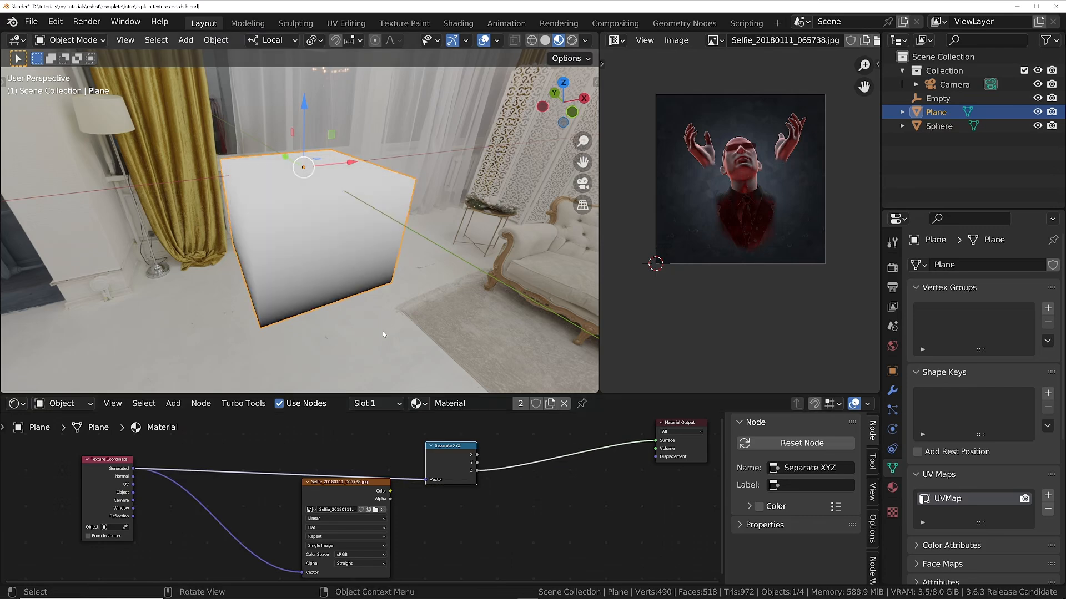
{"action": "middle_click_drag", "start_coordinate": [438, 333], "coordinate": [358, 310]}
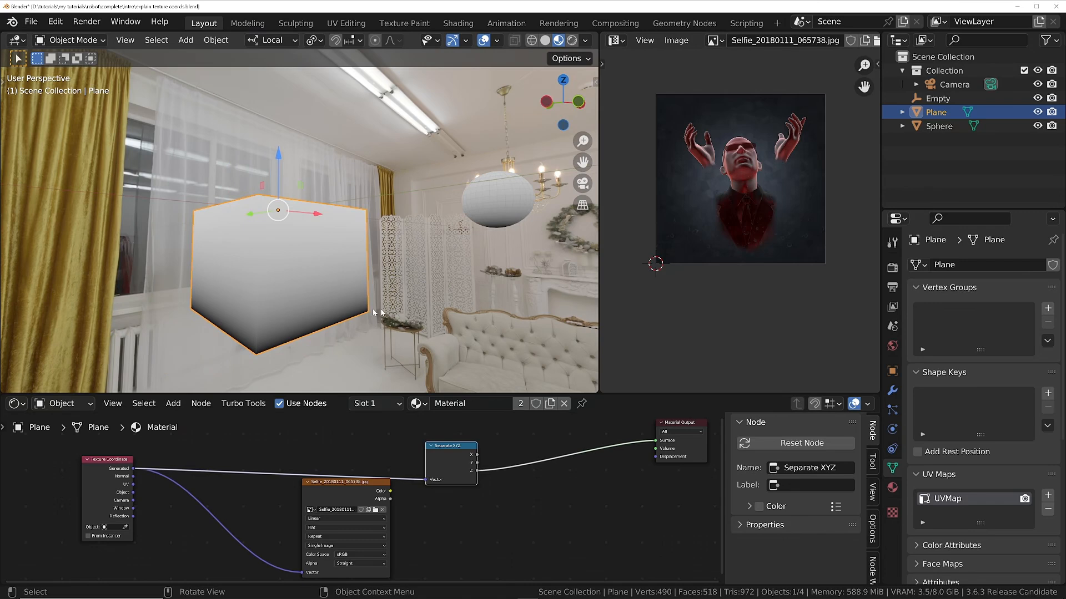
{"action": "middle_click_drag", "start_coordinate": [325, 213], "coordinate": [238, 312]}
{"action": "left_click", "coordinate": [455, 451], "text": "ctrl+shift"}
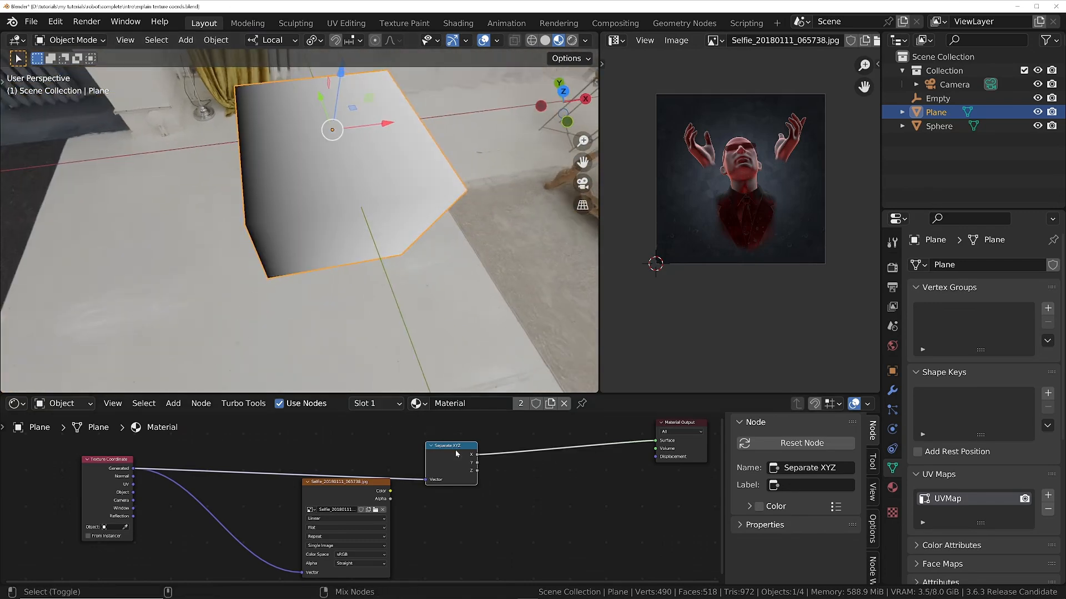
{"action": "left_click", "coordinate": [456, 451], "text": "ctrl+shift"}
{"action": "middle_click_drag", "start_coordinate": [372, 195], "coordinate": [378, 248]}
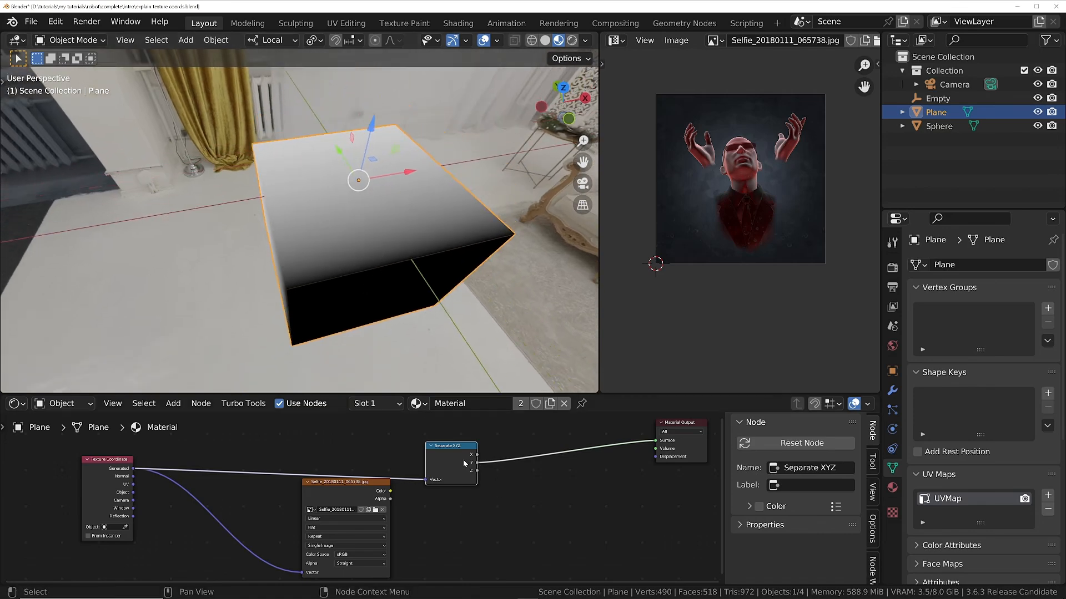
Link the selfie texture's Color back to the material surface and delete the Separate XYZ node
{"action": "left_click", "coordinate": [368, 492], "text": "ctrl+shift"}
{"action": "left_click", "coordinate": [456, 451]}
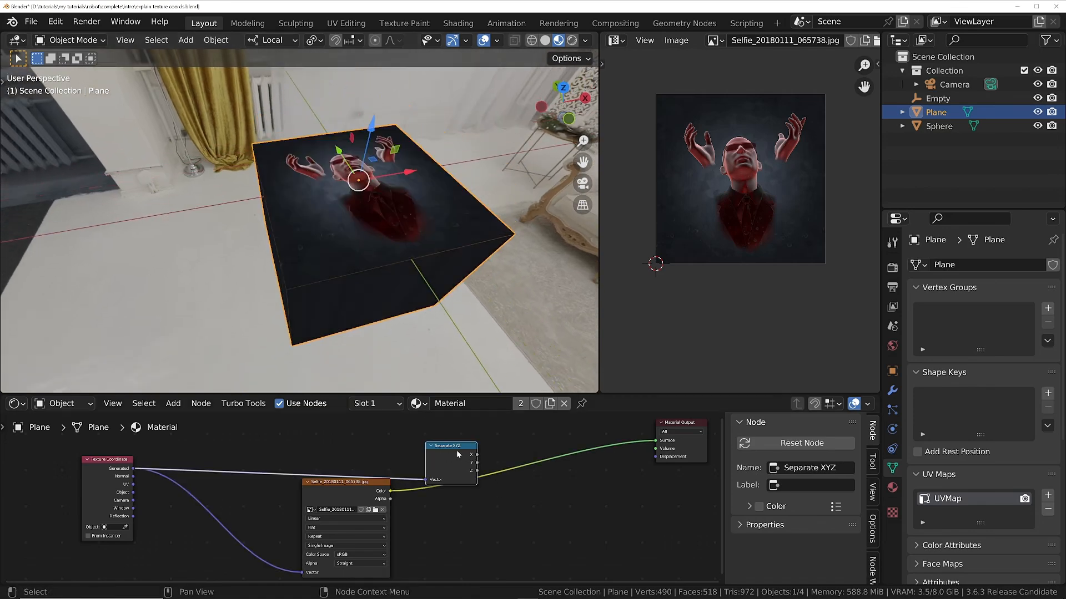
{"action": "key", "text": "x"}
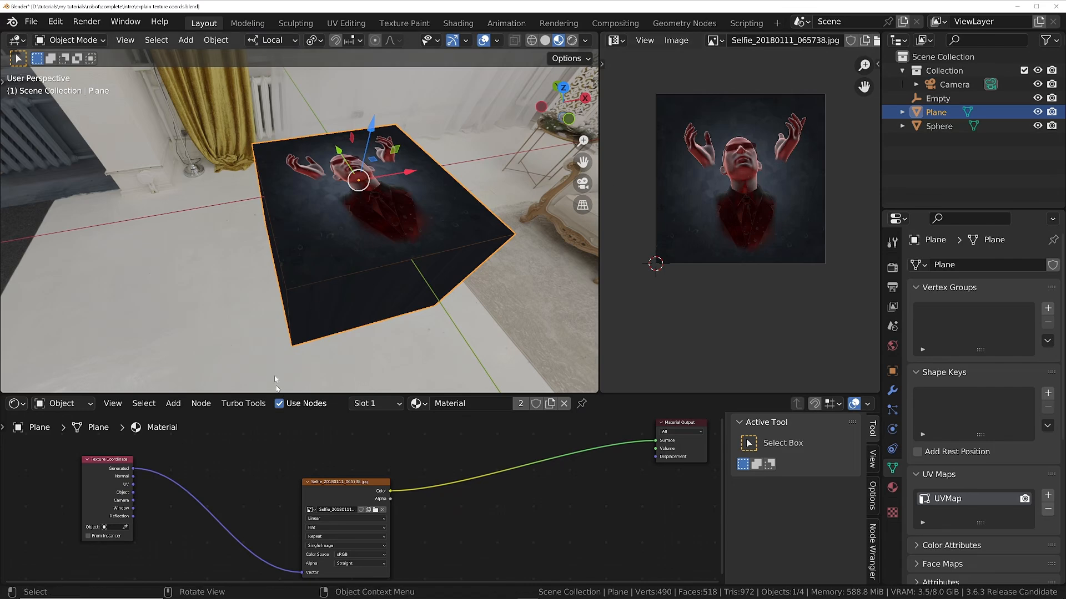
Set the selfie image texture's projection to Box and view the mapping on the box's sides
{"action": "middle_click_drag", "start_coordinate": [345, 286], "coordinate": [428, 312]}
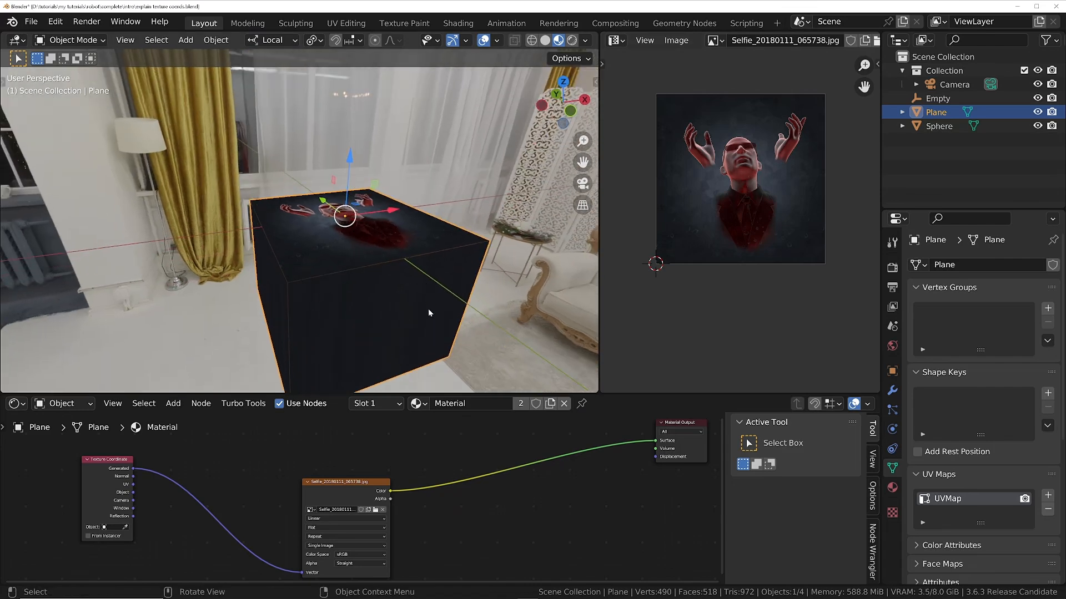
{"action": "middle_click_drag", "start_coordinate": [369, 290], "coordinate": [342, 248]}
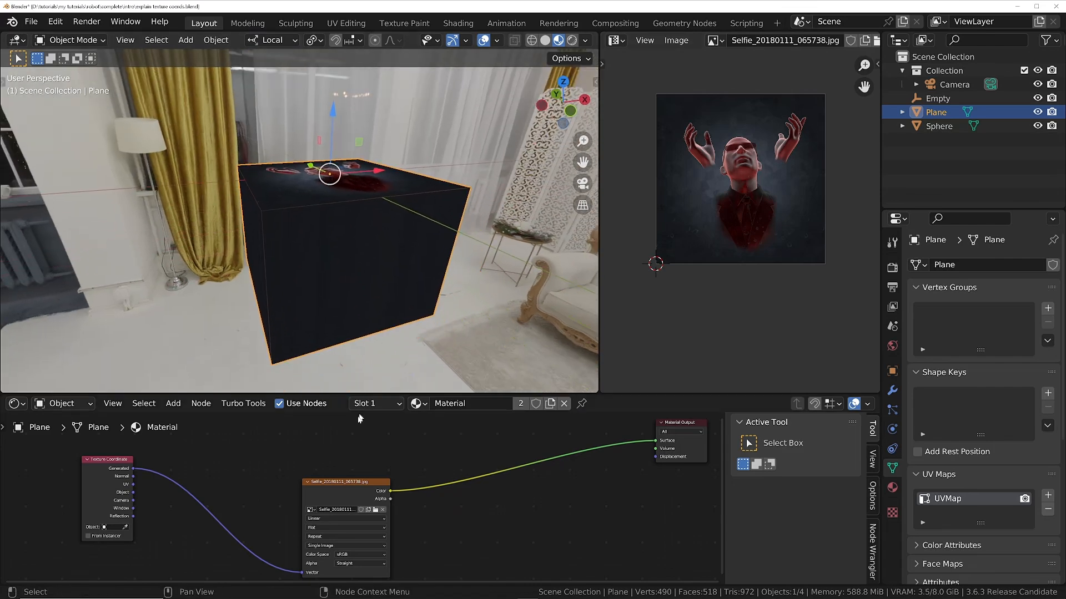
{"action": "middle_click_drag", "start_coordinate": [317, 532], "coordinate": [362, 477]}
{"action": "scroll", "coordinate": [361, 477], "scroll_direction": "up", "scroll_amount": 3}
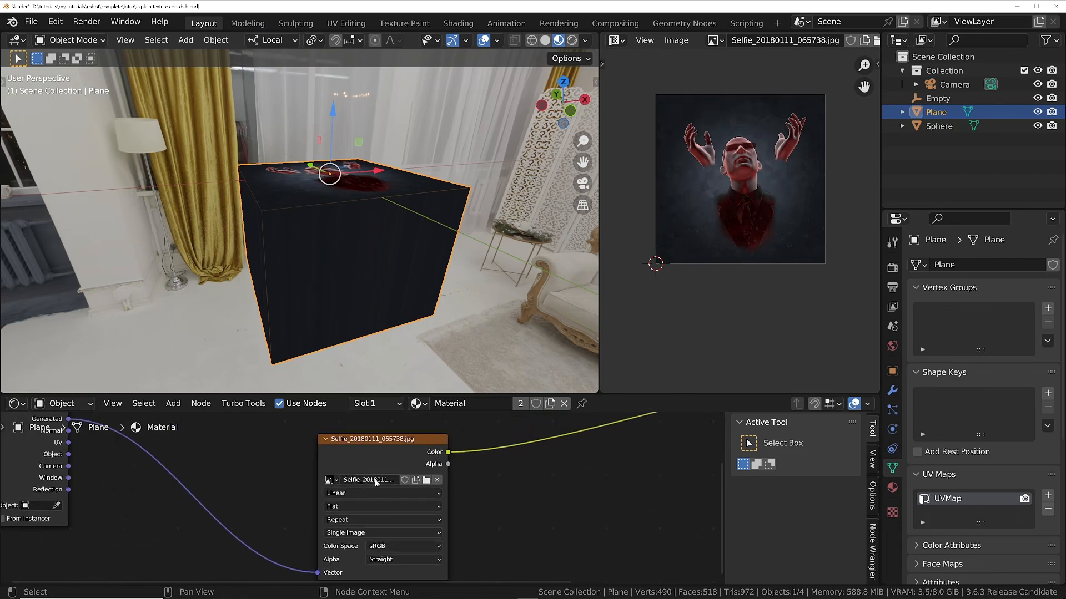
{"action": "left_click", "coordinate": [391, 507]}
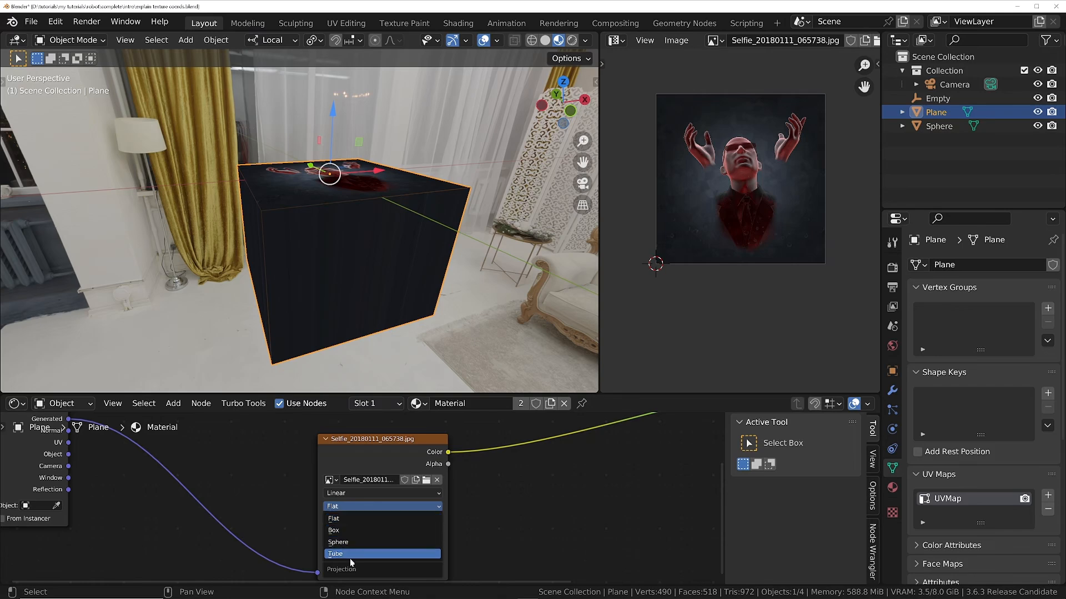
{"action": "left_click", "coordinate": [354, 531]}
{"action": "middle_click_drag", "start_coordinate": [348, 225], "coordinate": [383, 227]}
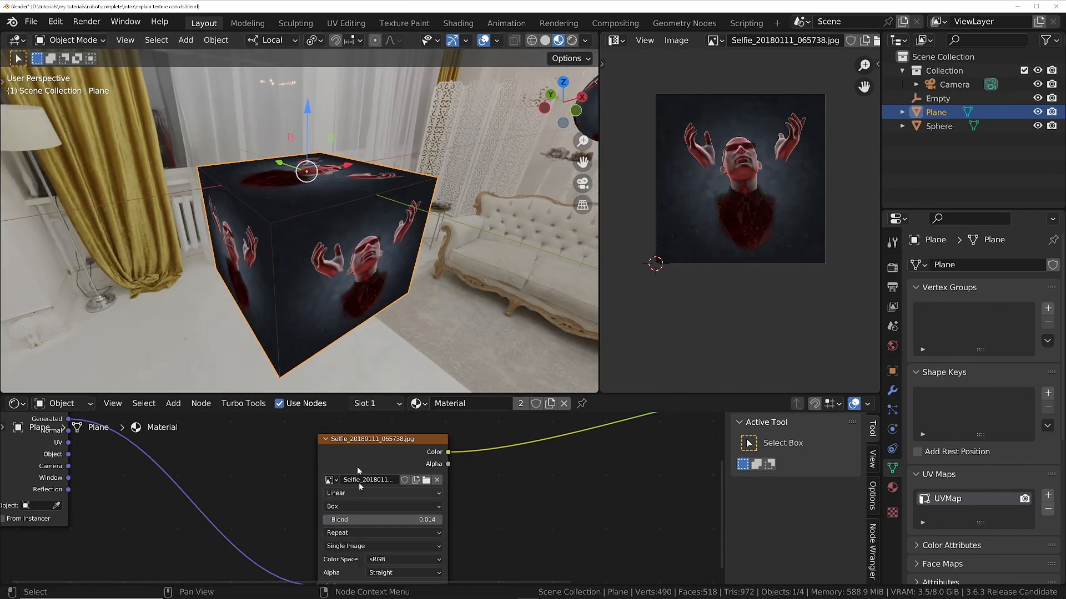
{"action": "left_click", "coordinate": [371, 507]}
{"action": "mouse_move", "coordinate": [358, 264]}
{"action": "middle_mouse_down"}
{"action": "mouse_move", "coordinate": [333, 303]}
{"action": "mouse_move", "coordinate": [350, 270]}
{"action": "mouse_move", "coordinate": [351, 295]}
{"action": "mouse_move", "coordinate": [347, 264]}
{"action": "middle_mouse_up"}
Bring the sphere into close view and set the box projection's Blend to 0
{"action": "scroll", "coordinate": [314, 486], "scroll_direction": "down", "scroll_amount": 2}
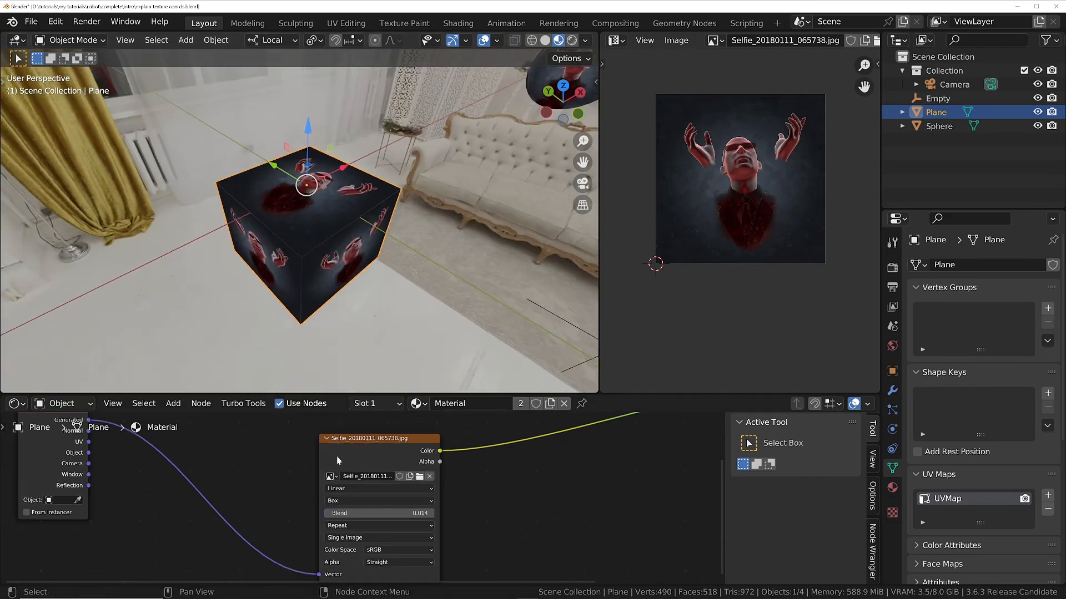
{"action": "scroll", "coordinate": [299, 487], "scroll_direction": "down", "scroll_amount": 1}
{"action": "middle_click_drag", "start_coordinate": [414, 189], "coordinate": [255, 289], "text": "shift"}
{"action": "middle_click_drag", "start_coordinate": [454, 172], "coordinate": [353, 272], "text": "shift"}
{"action": "scroll", "coordinate": [402, 299], "scroll_direction": "up", "scroll_amount": 6}
{"action": "middle_click_drag", "start_coordinate": [407, 131], "coordinate": [395, 205], "text": "shift"}
{"action": "scroll", "coordinate": [351, 511], "scroll_direction": "up", "scroll_amount": 6}
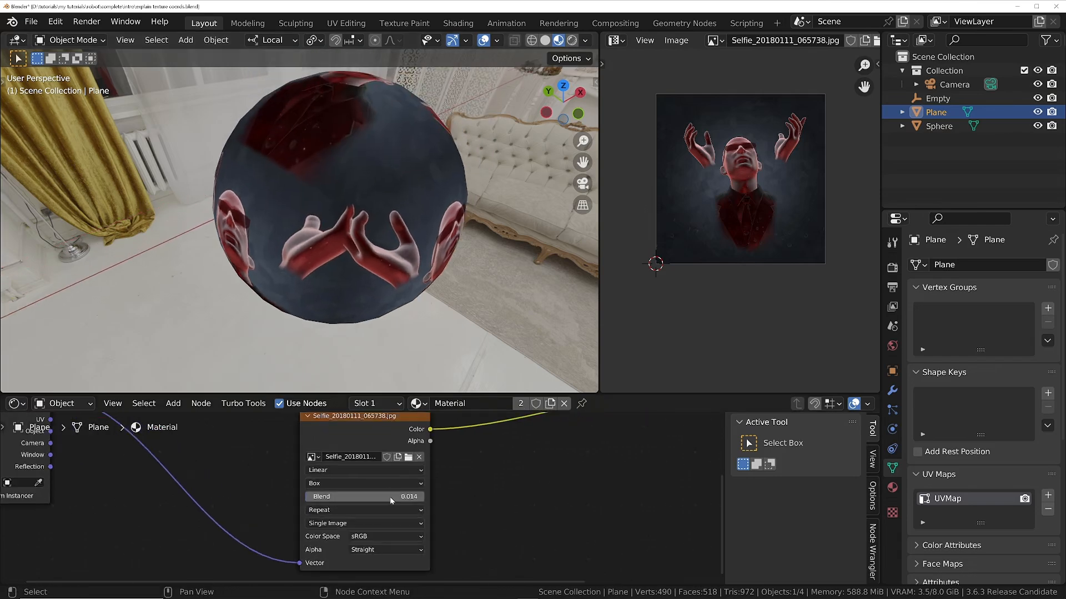
{"action": "left_click_drag", "start_coordinate": [390, 498], "coordinate": [355, 497]}
{"action": "scroll", "coordinate": [347, 201], "scroll_direction": "up", "scroll_amount": 5}
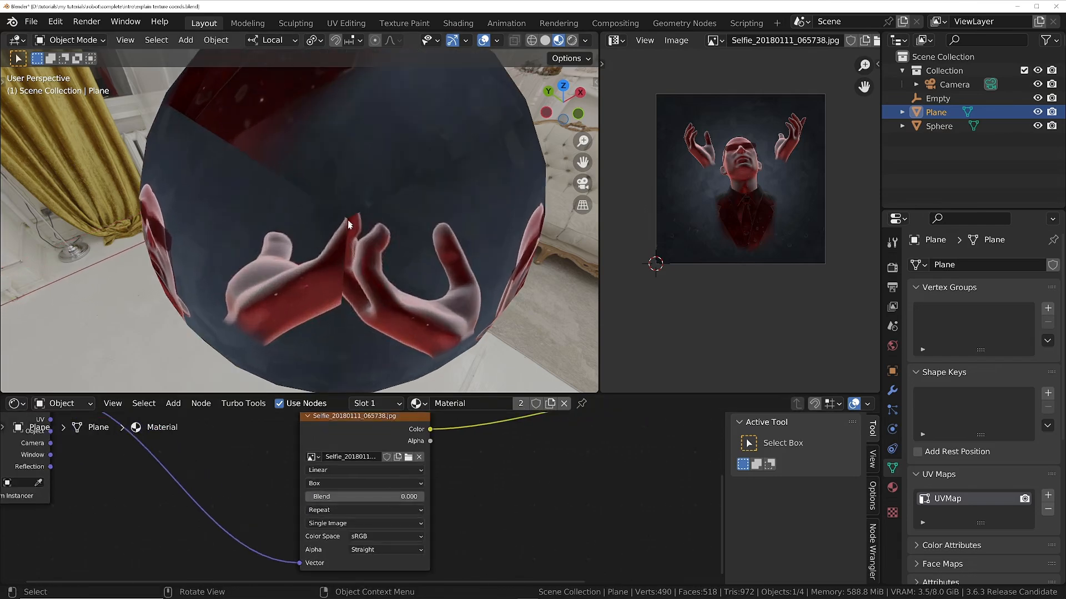
Examine the projection seam between the hands on the sphere and set the box projection's Blend to 0.046
{"action": "middle_click_drag", "start_coordinate": [344, 274], "coordinate": [334, 218]}
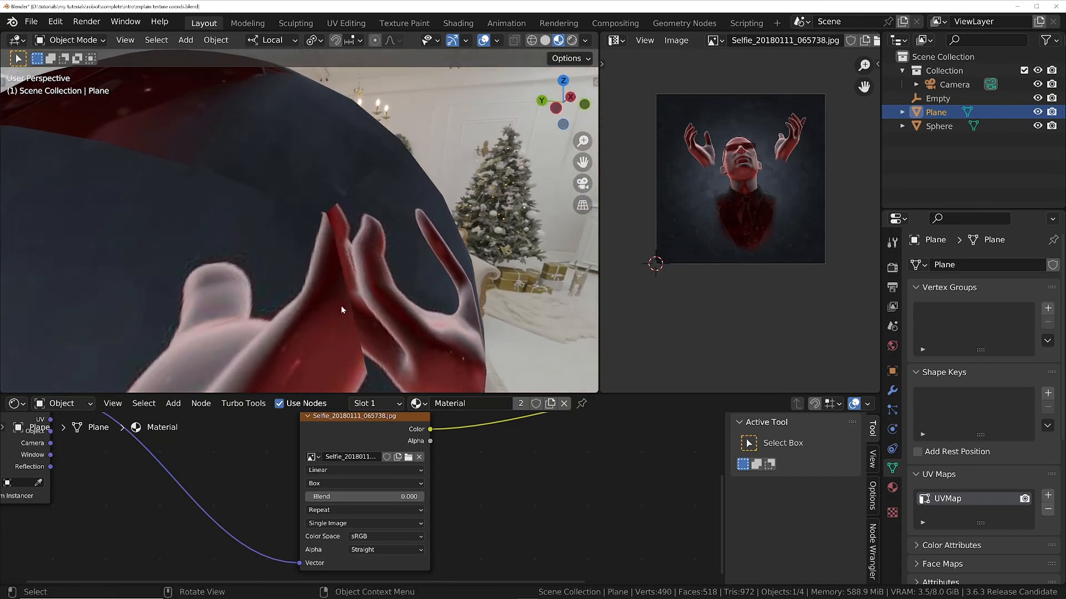
{"action": "middle_click_drag", "start_coordinate": [364, 257], "coordinate": [272, 267]}
{"action": "scroll", "coordinate": [271, 266], "scroll_direction": "down", "scroll_amount": 3}
{"action": "middle_click_drag", "start_coordinate": [325, 183], "coordinate": [306, 164]}
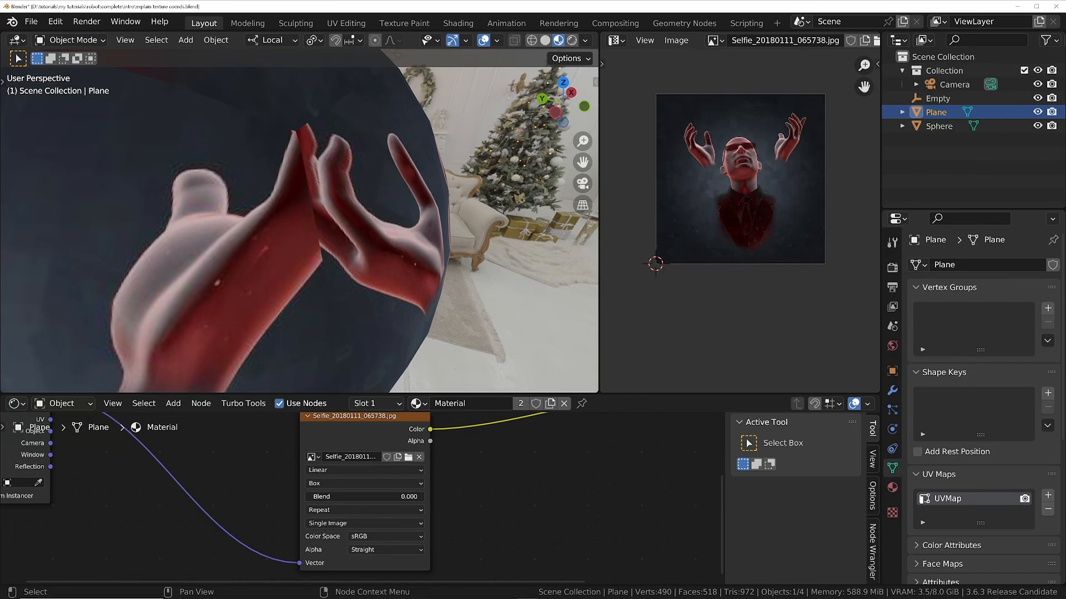
{"action": "left_click_drag", "start_coordinate": [330, 495], "coordinate": [336, 495]}
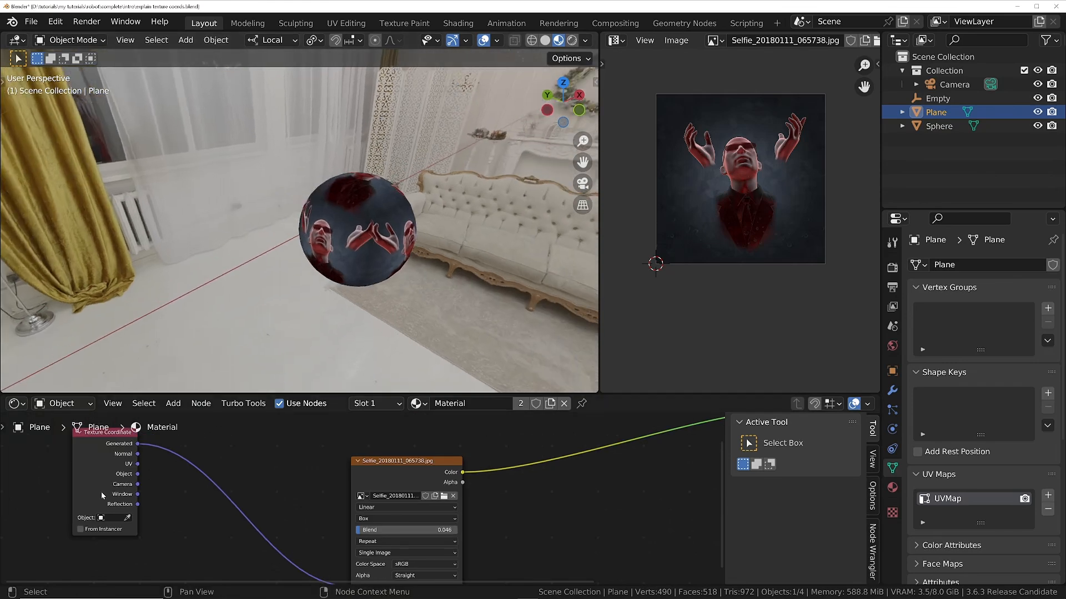
Select the sphere and add two shape keys to it, a basis and a second key
{"action": "left_click", "coordinate": [108, 454]}
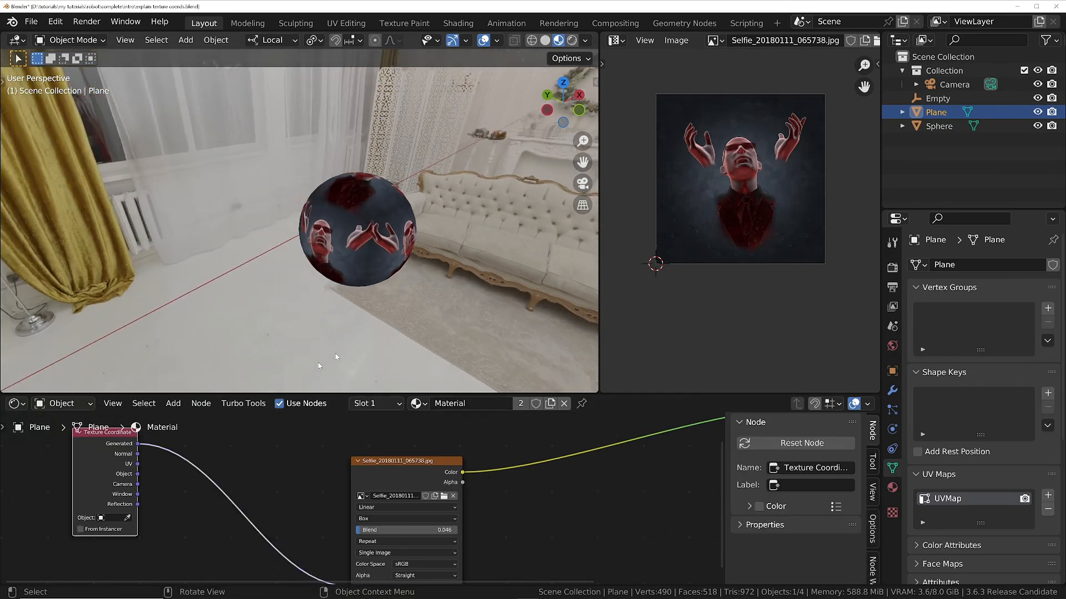
{"action": "mouse_move", "coordinate": [357, 220]}
{"action": "middle_mouse_down"}
{"action": "mouse_move", "coordinate": [452, 216]}
{"action": "mouse_move", "coordinate": [386, 220]}
{"action": "mouse_move", "coordinate": [344, 241]}
{"action": "mouse_move", "coordinate": [361, 232]}
{"action": "middle_mouse_up"}
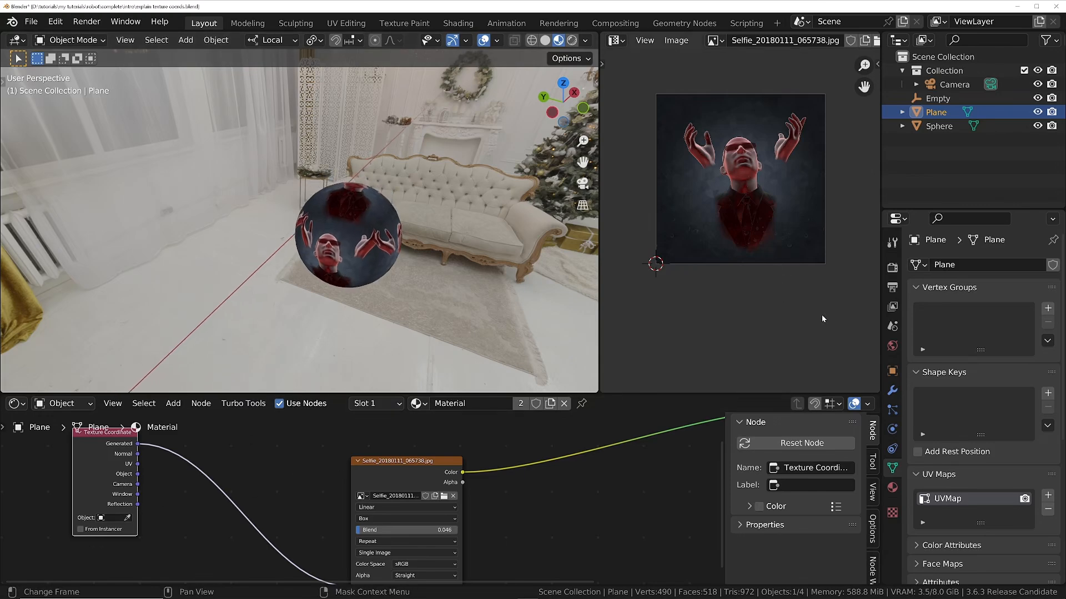
{"action": "left_click", "coordinate": [394, 237]}
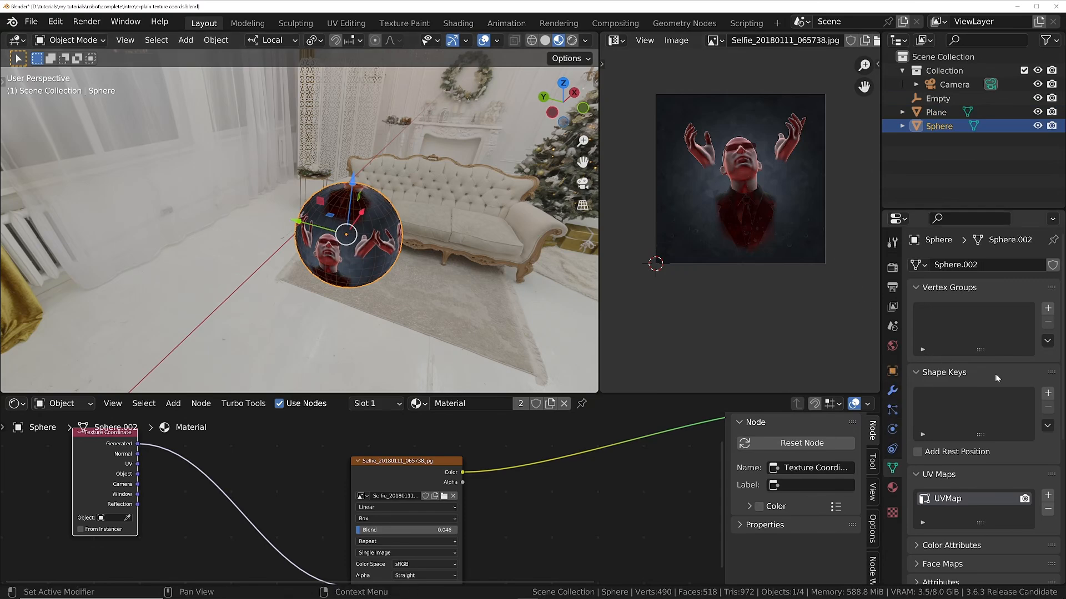
{"action": "left_click", "coordinate": [1047, 393]}
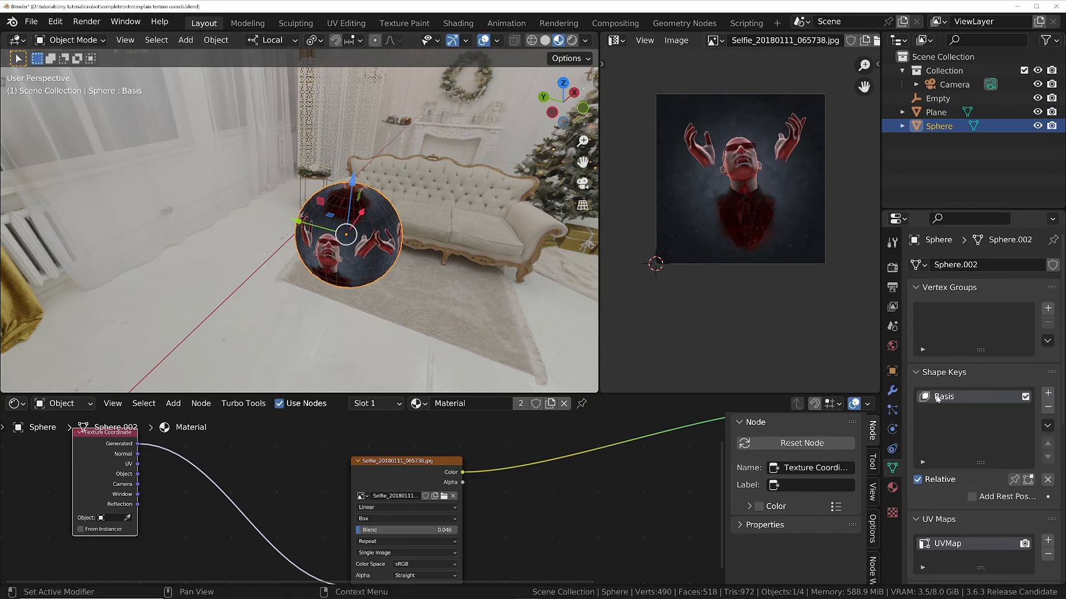
{"action": "left_click", "coordinate": [1047, 393]}
Stretch one upper vertex of the sphere outward with smooth proportional editing in the second shape key, with a falloff of about 0.91 m
{"action": "middle_click_drag", "start_coordinate": [229, 236], "coordinate": [308, 204]}
{"action": "key", "text": "Tab"}
{"action": "left_click", "coordinate": [368, 202]}
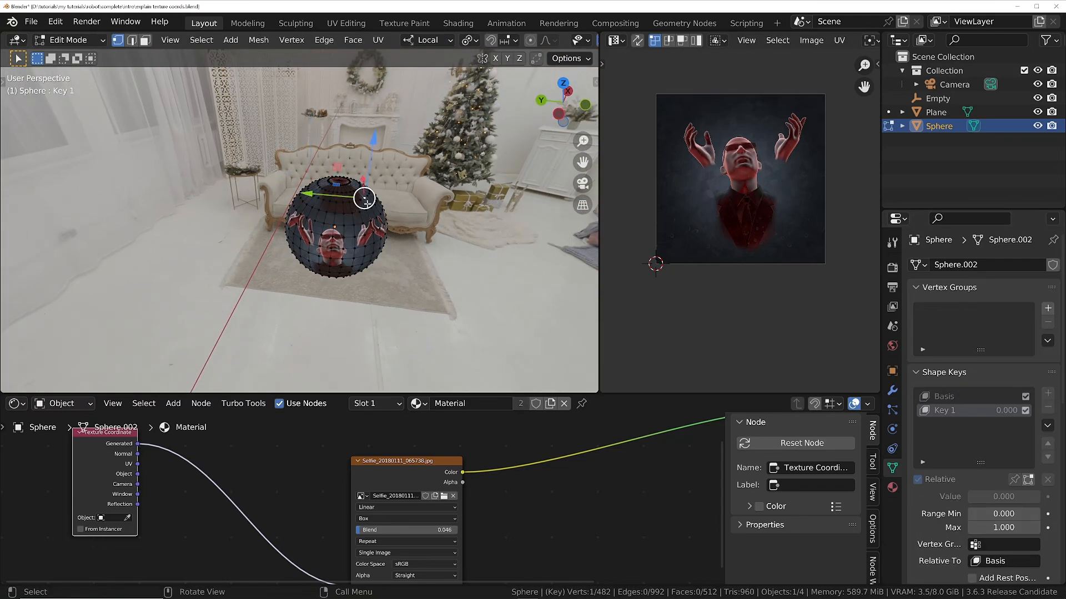
{"action": "scroll", "coordinate": [371, 207], "scroll_direction": "up", "scroll_amount": 2}
{"action": "key", "text": "o"}
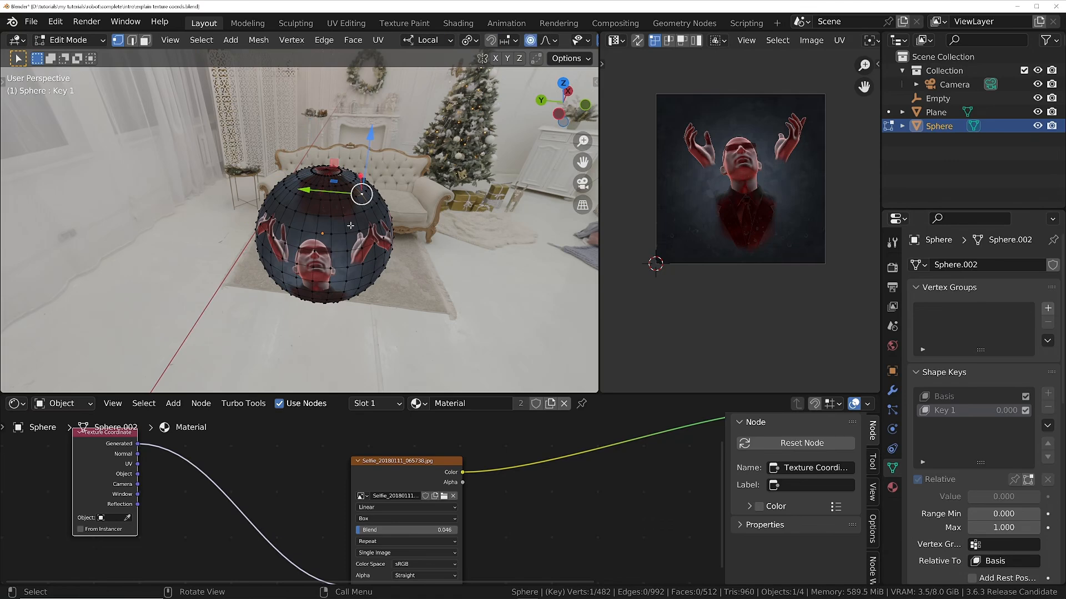
{"action": "middle_click_drag", "start_coordinate": [370, 207], "coordinate": [386, 206]}
{"action": "key", "text": "g"}
{"action": "scroll", "coordinate": [511, 182], "scroll_direction": "up", "scroll_amount": 8}
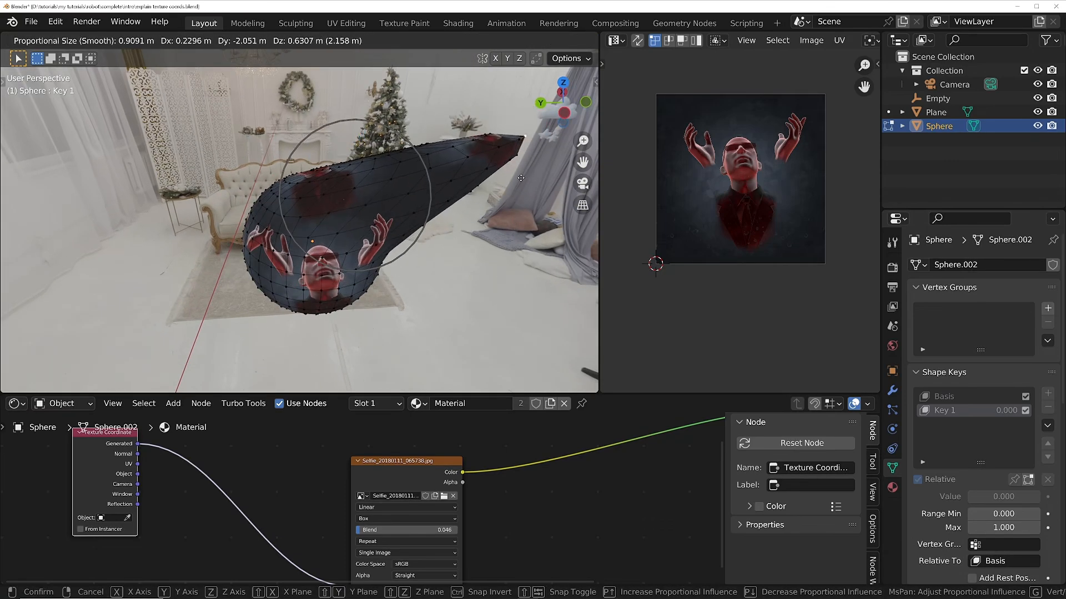
{"action": "left_click", "coordinate": [518, 178]}
{"action": "key", "text": "Tab"}
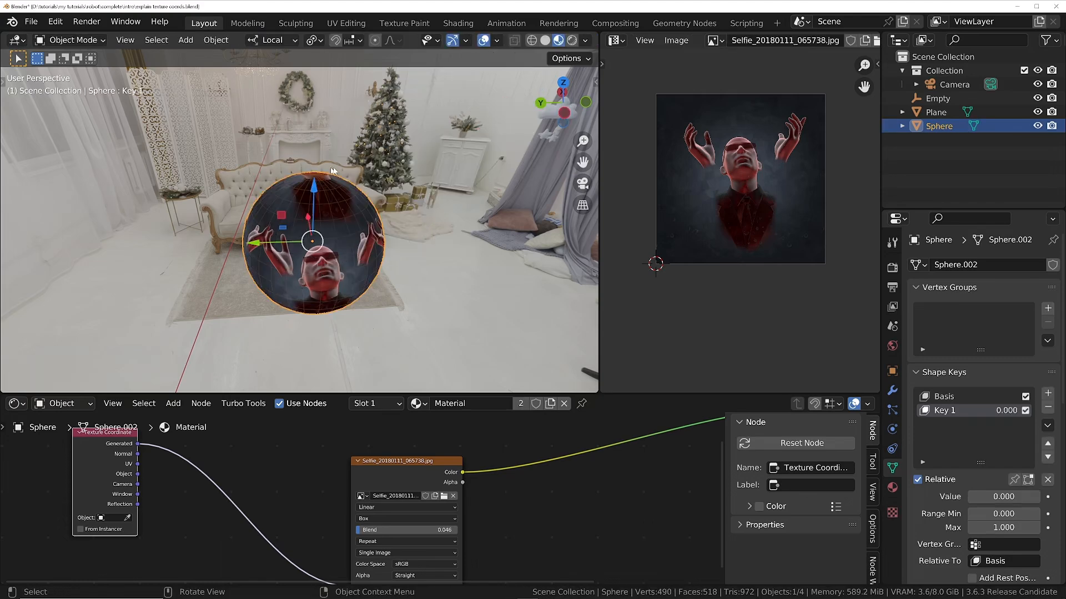
Vary the value of Key 1 to check how the texture follows the sphere's stretched shape
{"action": "scroll", "coordinate": [342, 182], "scroll_direction": "down", "scroll_amount": 2}
{"action": "middle_click_drag", "start_coordinate": [342, 182], "coordinate": [302, 200]}
{"action": "scroll", "coordinate": [305, 205], "scroll_direction": "up", "scroll_amount": 2}
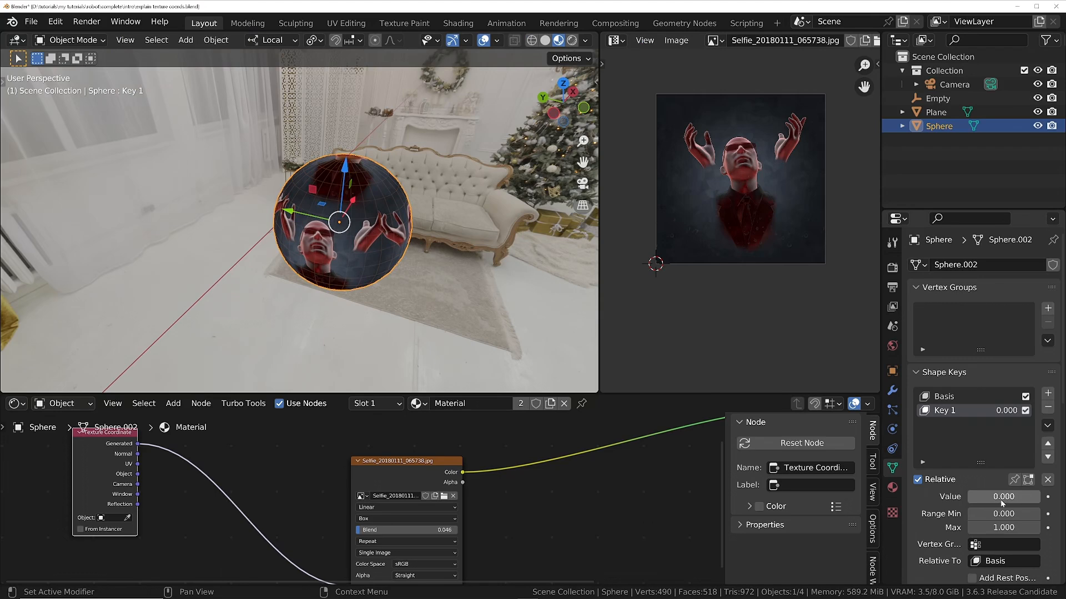
{"action": "mouse_move", "coordinate": [1000, 500]}
{"action": "left_mouse_down"}
{"action": "mouse_move", "coordinate": [1036, 499]}
{"action": "mouse_move", "coordinate": [991, 499]}
{"action": "left_mouse_up"}
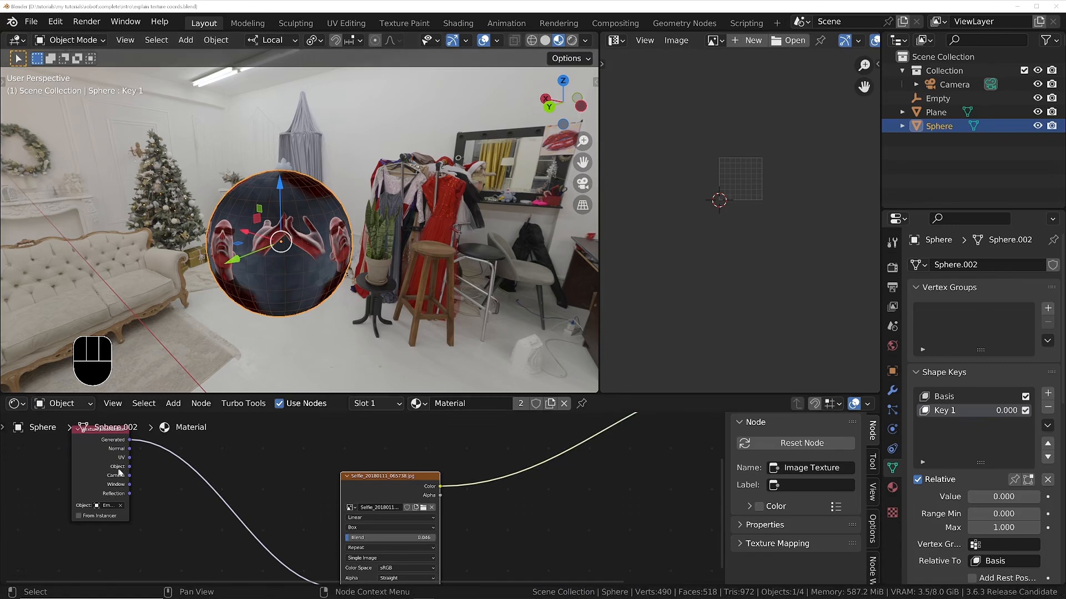
Turn on the sphere mesh's automatic texture space and display its texture space in the viewport
{"action": "middle_click_drag", "start_coordinate": [145, 458], "coordinate": [176, 469]}
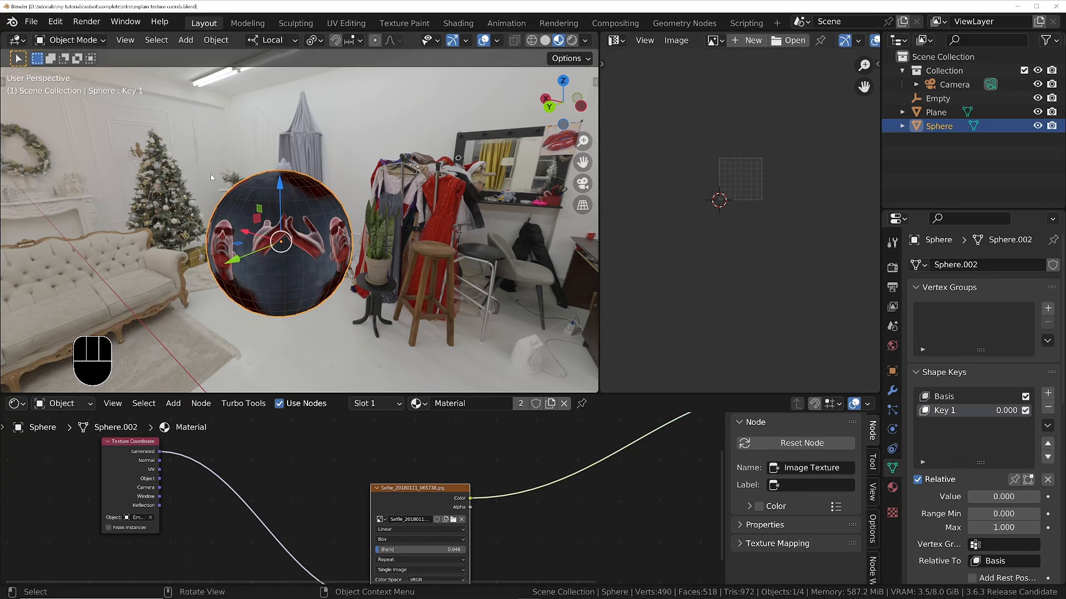
{"action": "scroll", "coordinate": [946, 535], "scroll_direction": "down", "scroll_amount": 1}
{"action": "scroll", "coordinate": [947, 536], "scroll_direction": "down", "scroll_amount": 12}
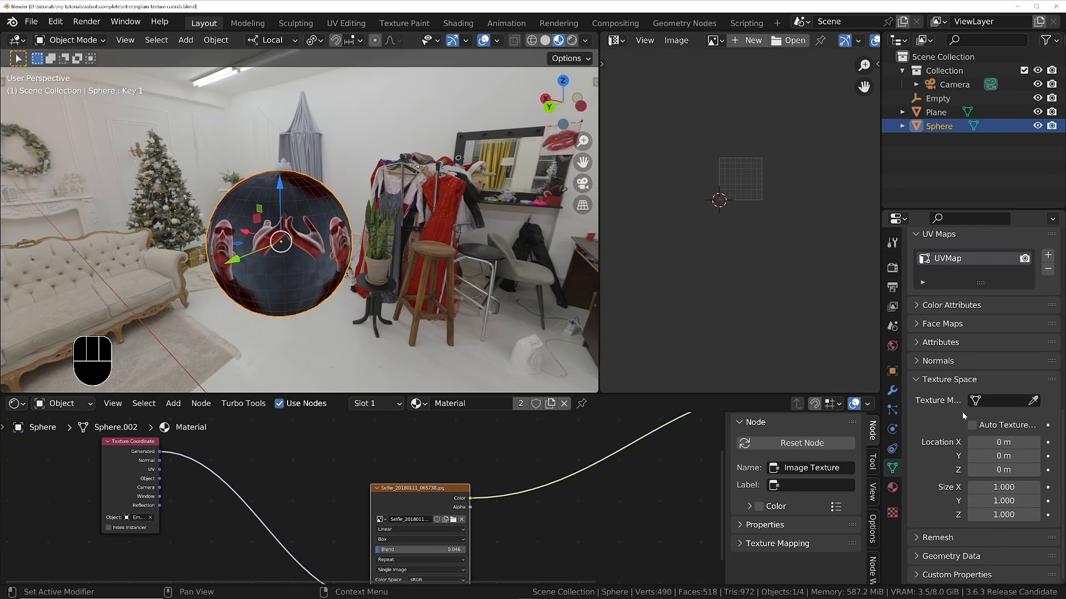
{"action": "left_click", "coordinate": [972, 425]}
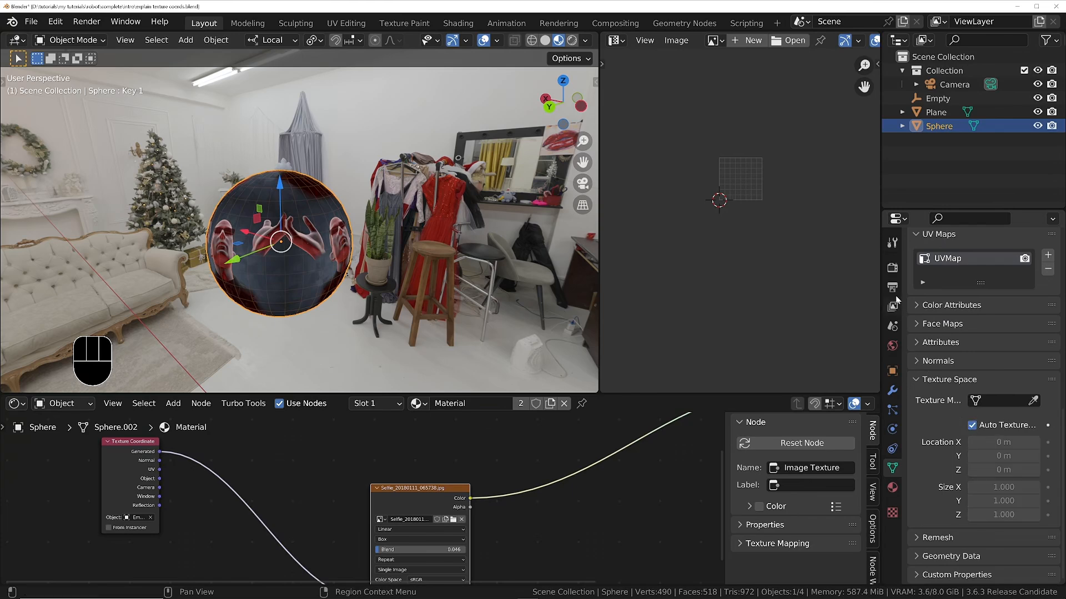
{"action": "left_click", "coordinate": [892, 371]}
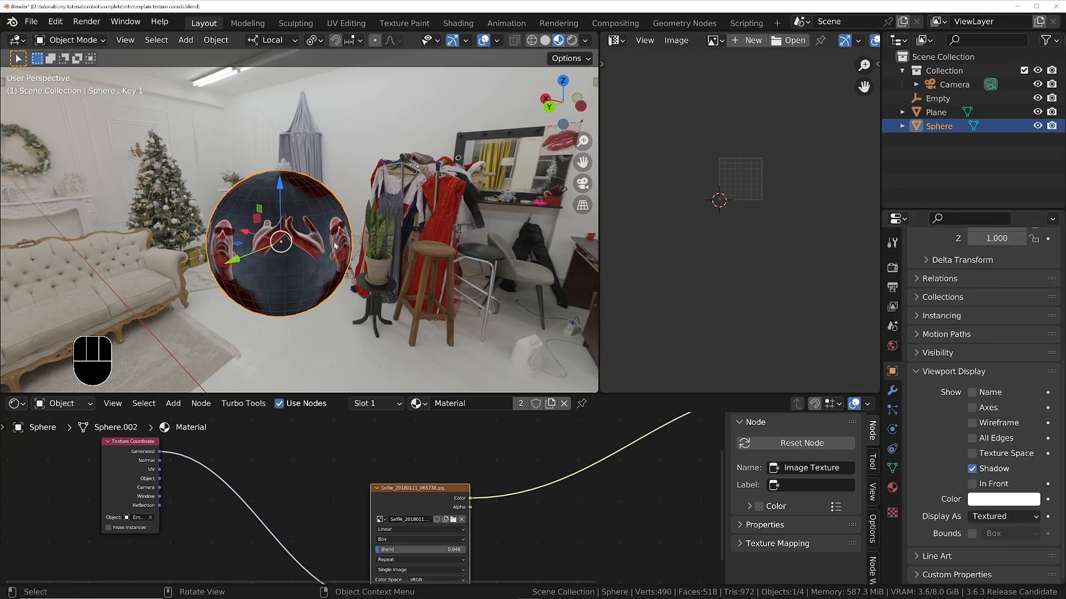
{"action": "left_click", "coordinate": [974, 454]}
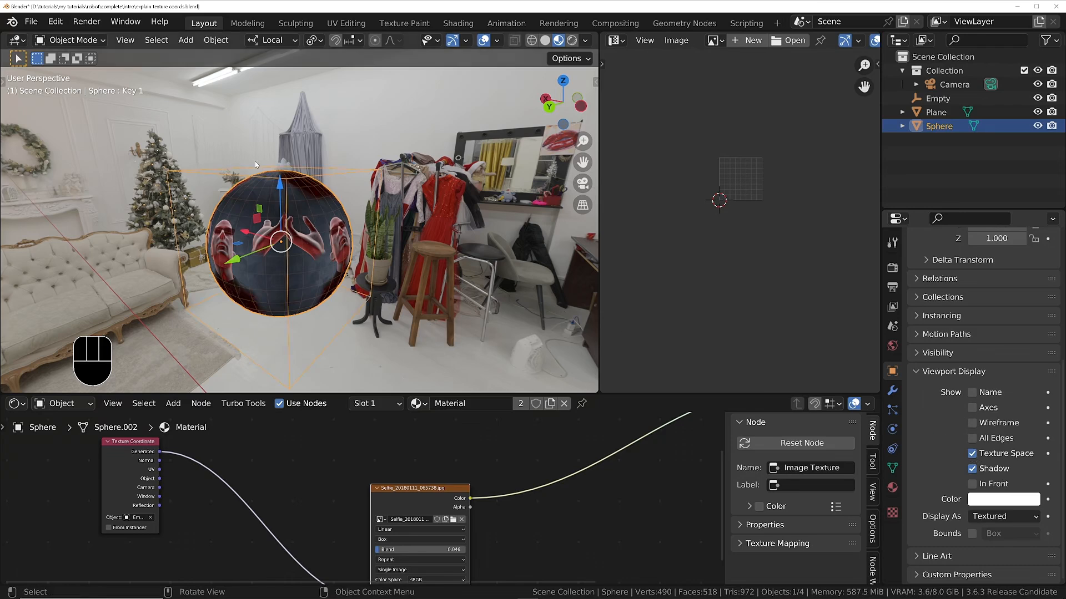
Examine the texture space bounds around the sphere from several sides and compare them with the Generated mapping
{"action": "scroll", "coordinate": [147, 457], "scroll_direction": "up", "scroll_amount": 2}
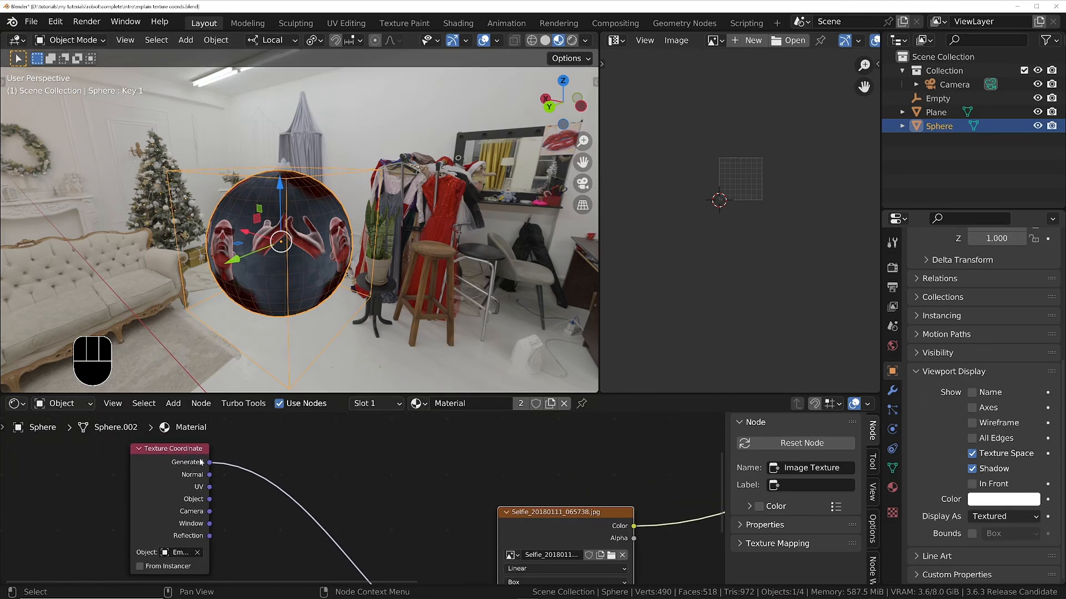
{"action": "middle_click_drag", "start_coordinate": [291, 195], "coordinate": [323, 225]}
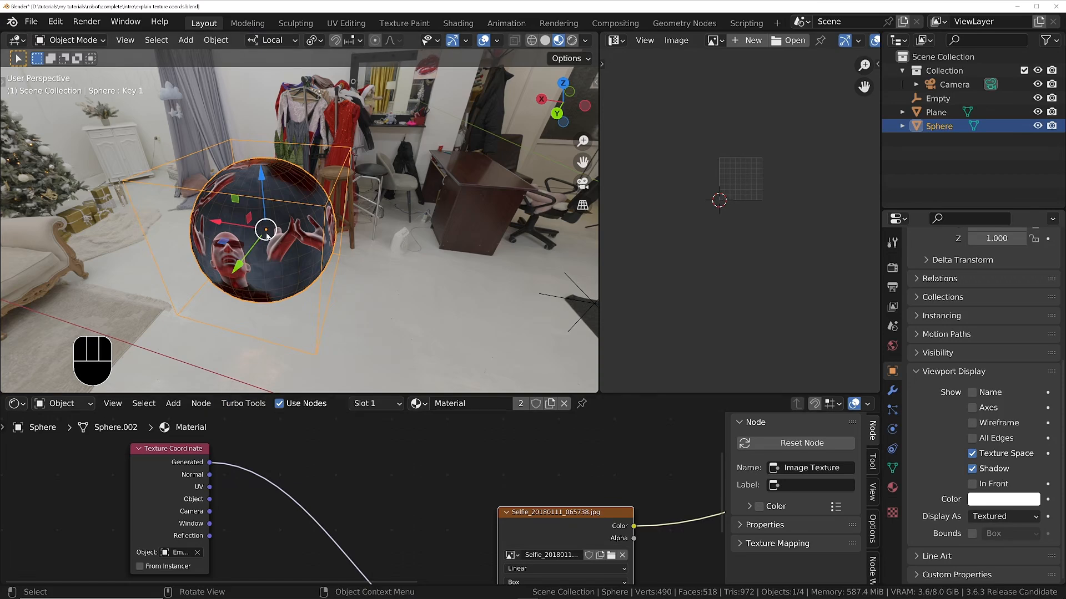
{"action": "middle_click_drag", "start_coordinate": [265, 233], "coordinate": [277, 213]}
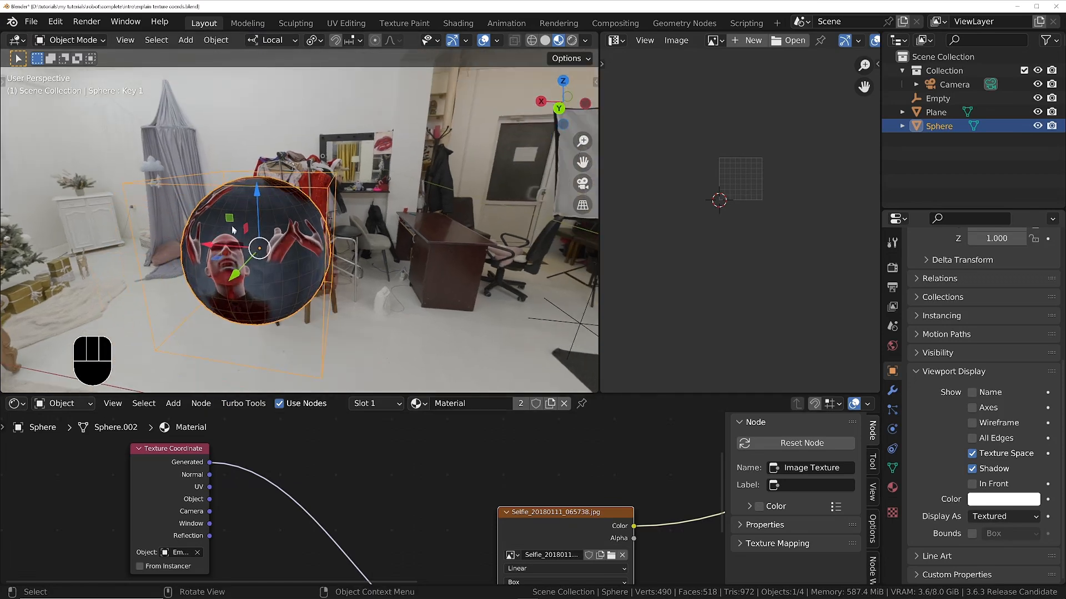
{"action": "middle_click_drag", "start_coordinate": [279, 221], "coordinate": [206, 219]}
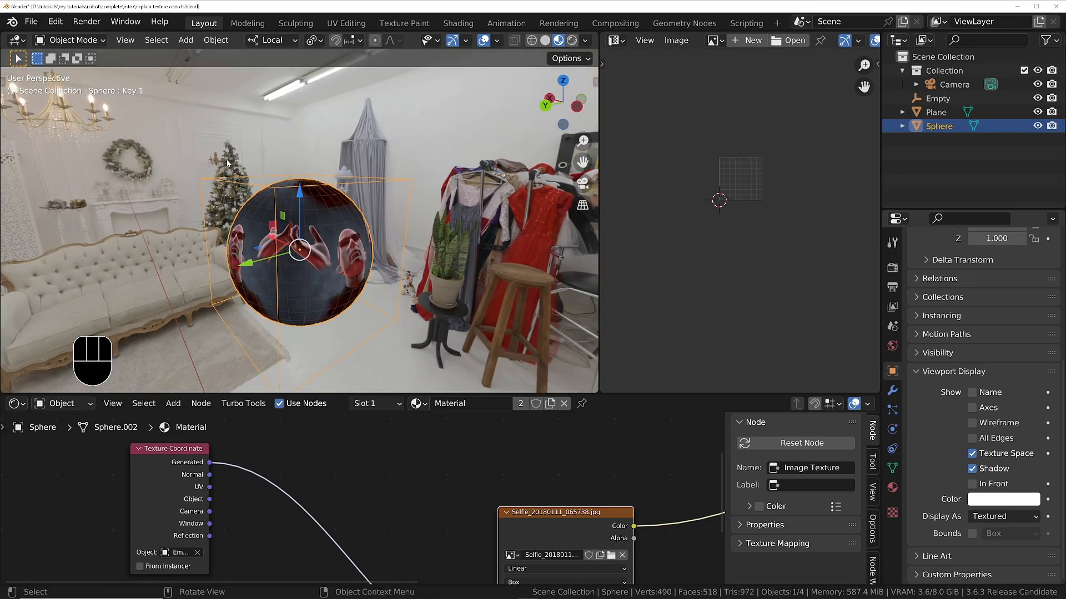
{"action": "middle_click_drag", "start_coordinate": [358, 202], "coordinate": [288, 354]}
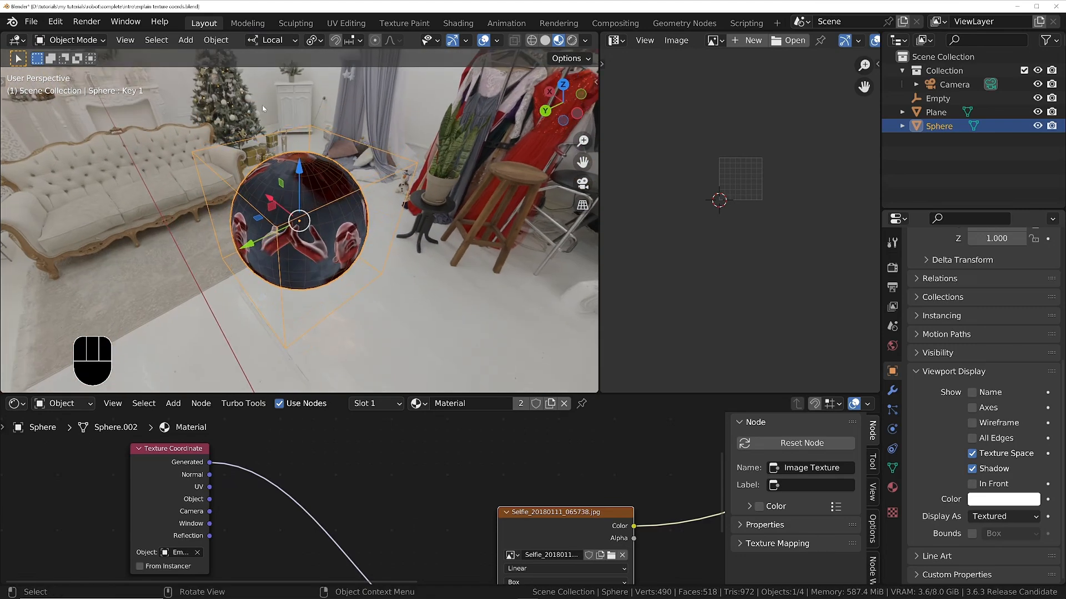
{"action": "middle_click_drag", "start_coordinate": [312, 194], "coordinate": [260, 200]}
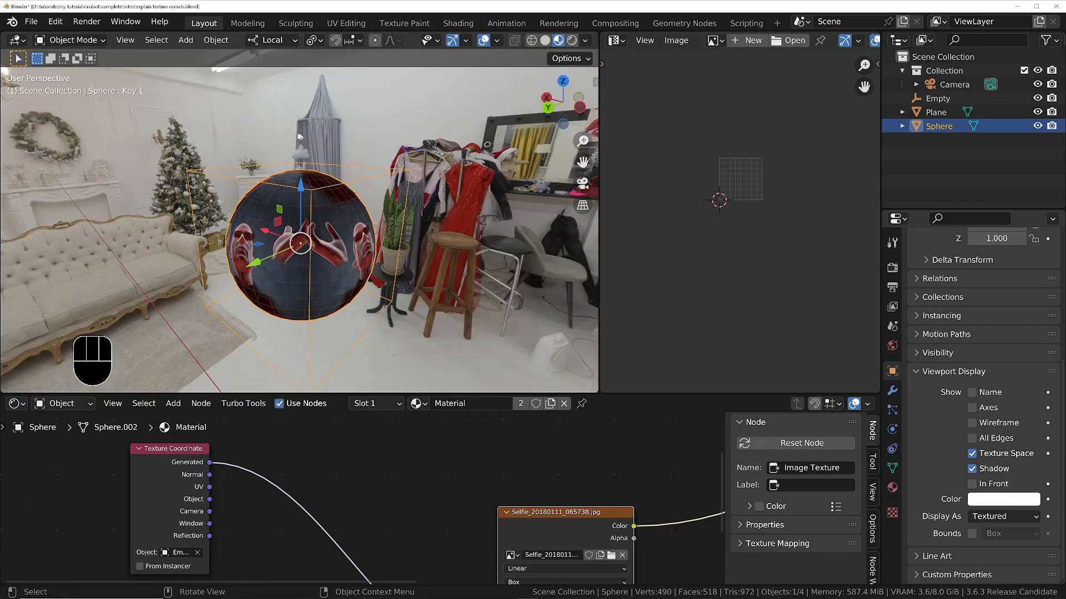
Try rotating the sphere together with its displayed texture space bounds
{"action": "left_click", "coordinate": [574, 59]}
{"action": "key", "text": "r"}
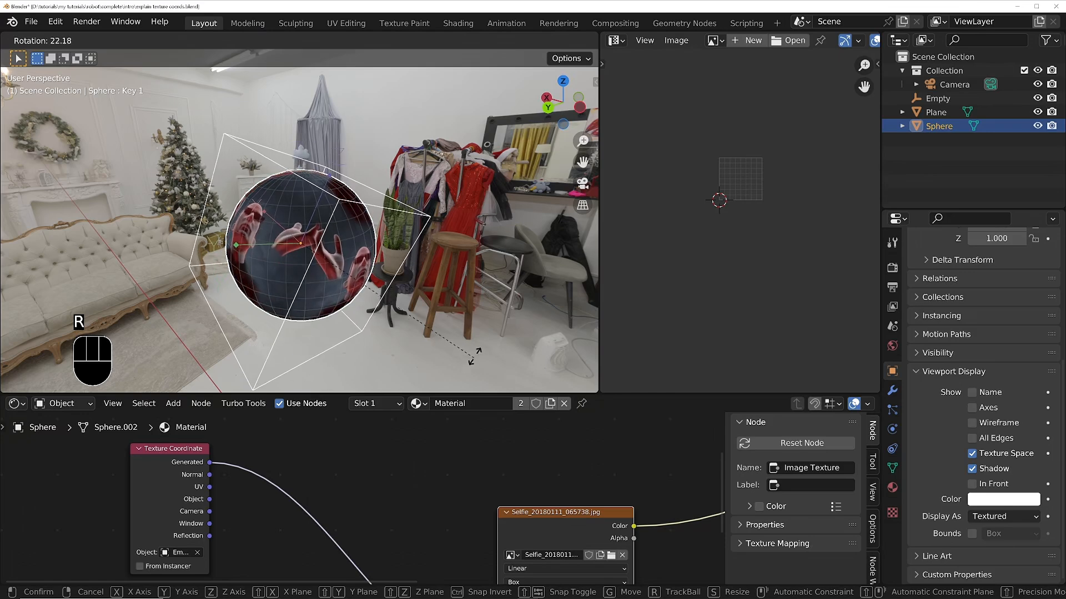
{"action": "key", "text": "Escape"}
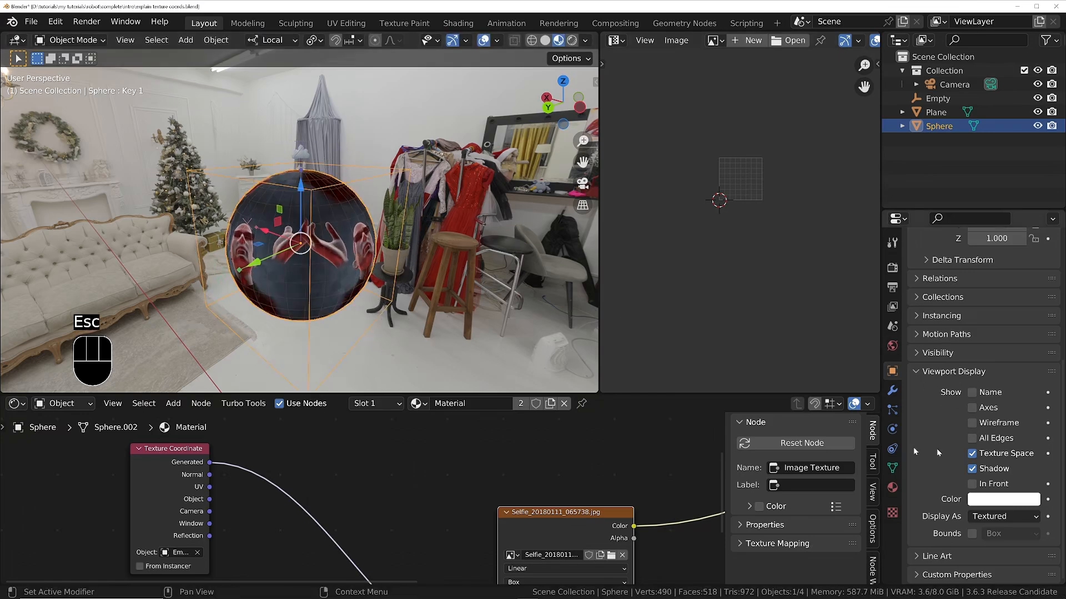
{"action": "key", "text": "r"}
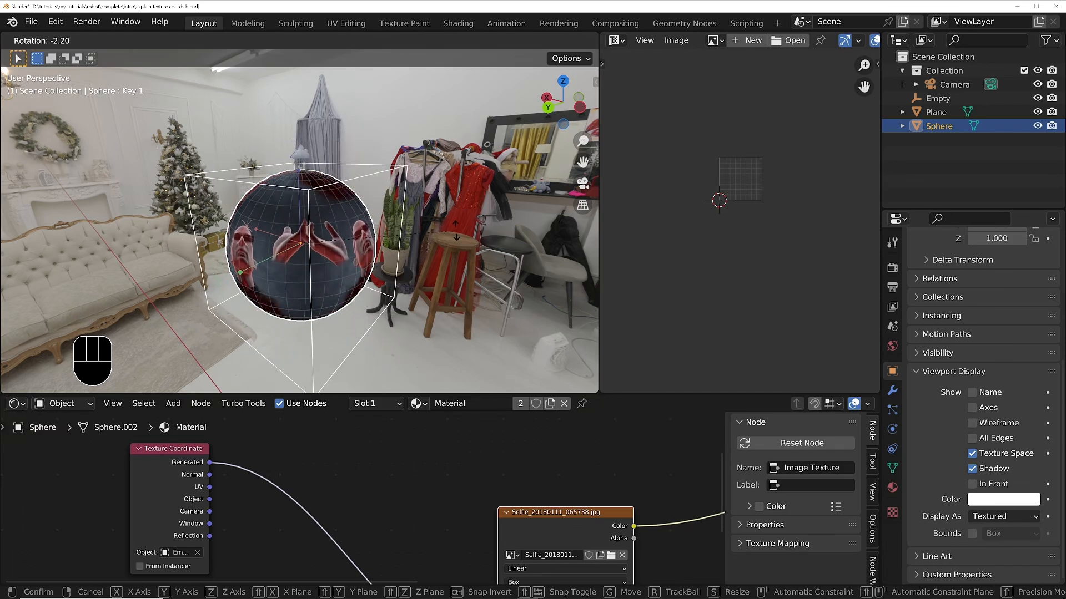
{"action": "key", "text": "Escape"}
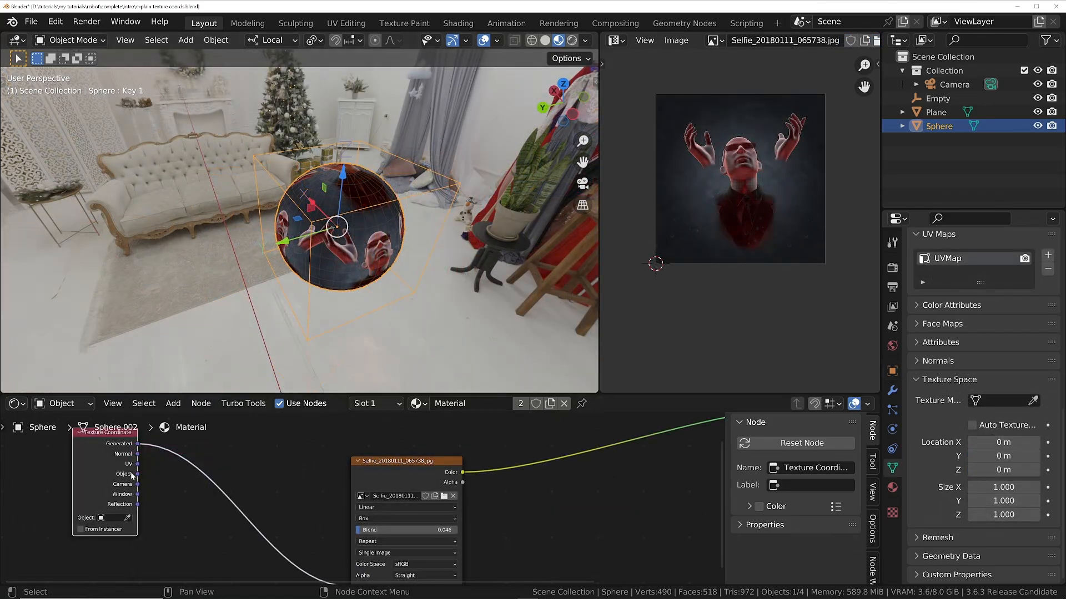
Connect the Texture Coordinate's Object output to the image texture's Vector and view the mapping on the sphere and the box's top
{"action": "middle_click_drag", "start_coordinate": [227, 511], "coordinate": [226, 500]}
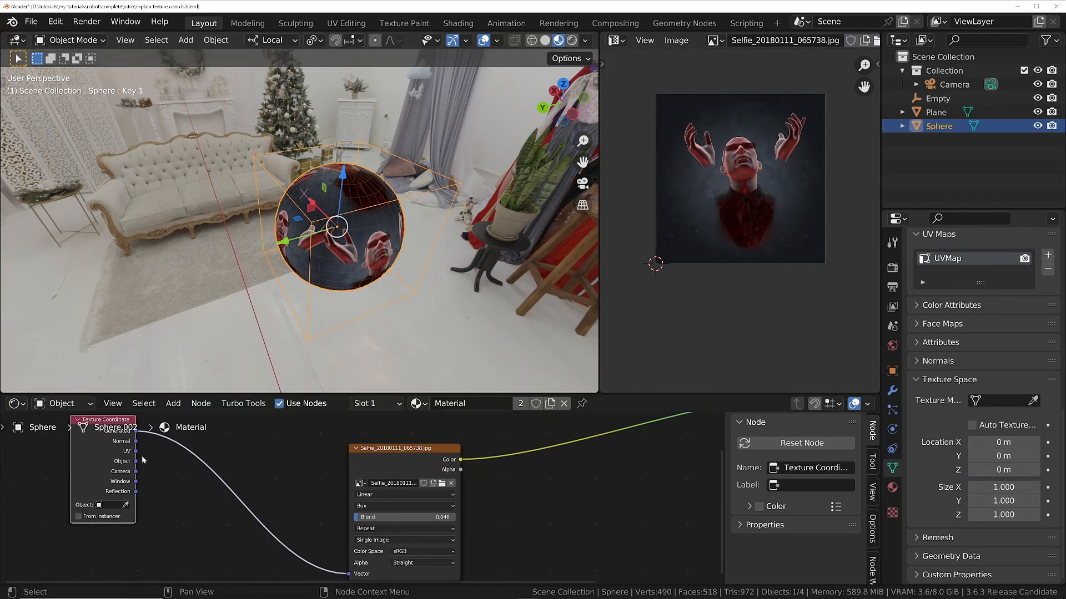
{"action": "scroll", "coordinate": [143, 467], "scroll_direction": "down", "scroll_amount": 3}
{"action": "left_click_drag", "start_coordinate": [137, 464], "coordinate": [303, 553]}
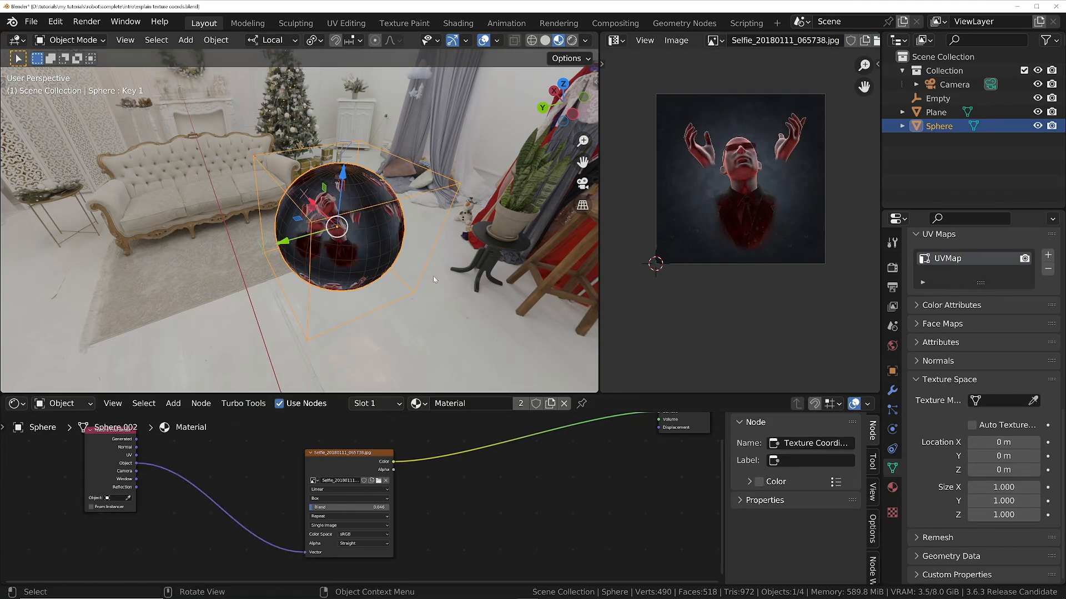
{"action": "middle_click_drag", "start_coordinate": [320, 218], "coordinate": [395, 278]}
{"action": "middle_click_drag", "start_coordinate": [473, 214], "coordinate": [301, 289], "text": "shift"}
{"action": "scroll", "coordinate": [317, 255], "scroll_direction": "up", "scroll_amount": 8}
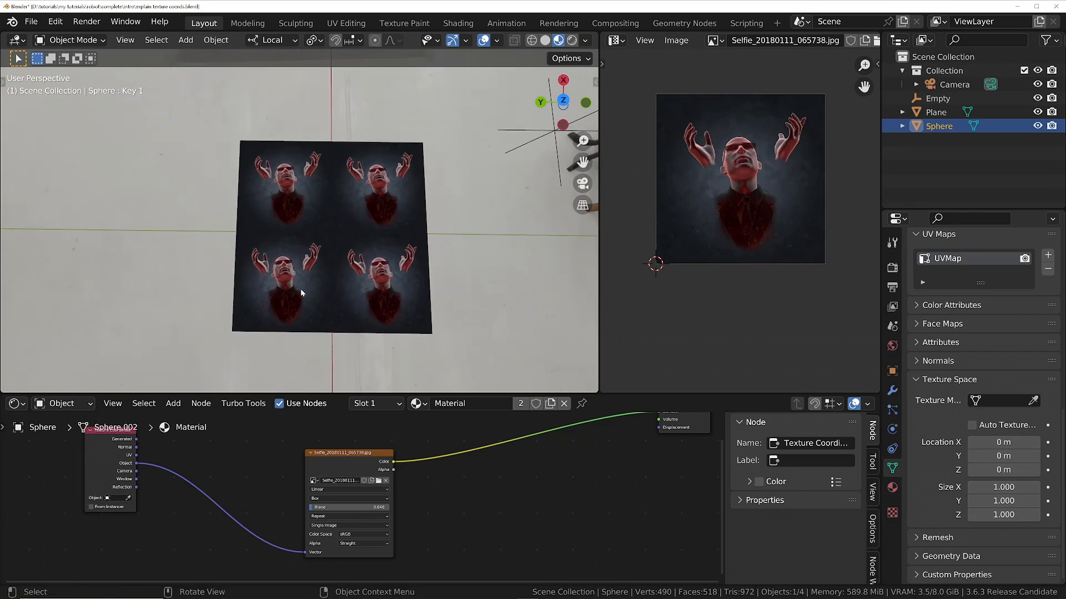
Reconnect the Generated output to the image texture's Vector, view the box's sides, and preview the Generated coordinates as colours on the box
{"action": "left_click_drag", "start_coordinate": [134, 441], "coordinate": [304, 553]}
{"action": "middle_click_drag", "start_coordinate": [410, 286], "coordinate": [369, 166]}
{"action": "scroll", "coordinate": [367, 260], "scroll_direction": "down", "scroll_amount": 3}
{"action": "middle_click_drag", "start_coordinate": [366, 275], "coordinate": [366, 206], "text": "shift"}
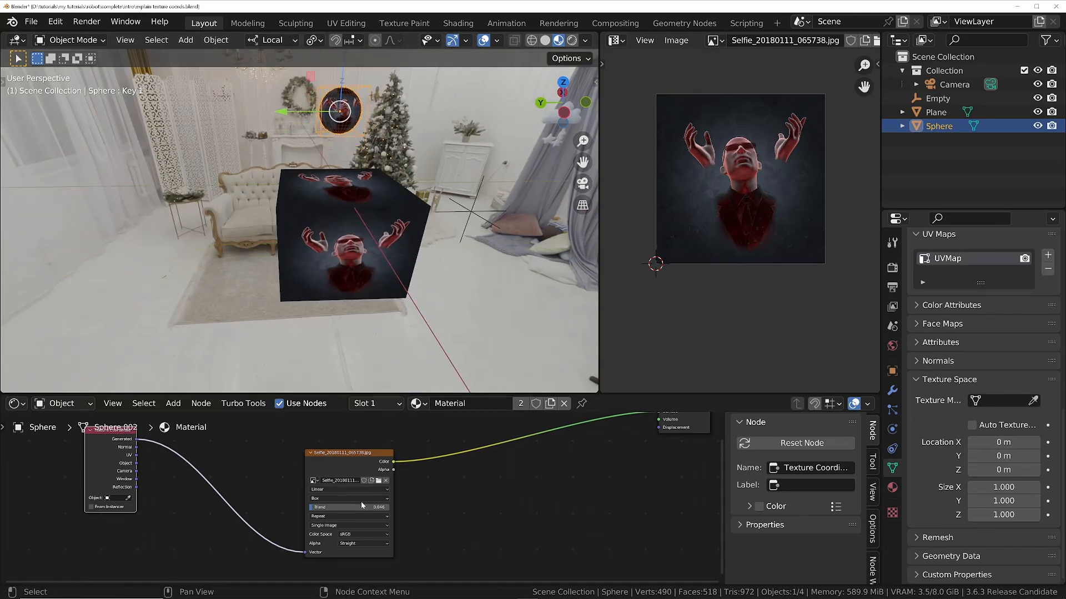
{"action": "left_click", "coordinate": [331, 499]}
{"action": "middle_click_drag", "start_coordinate": [366, 288], "coordinate": [362, 262]}
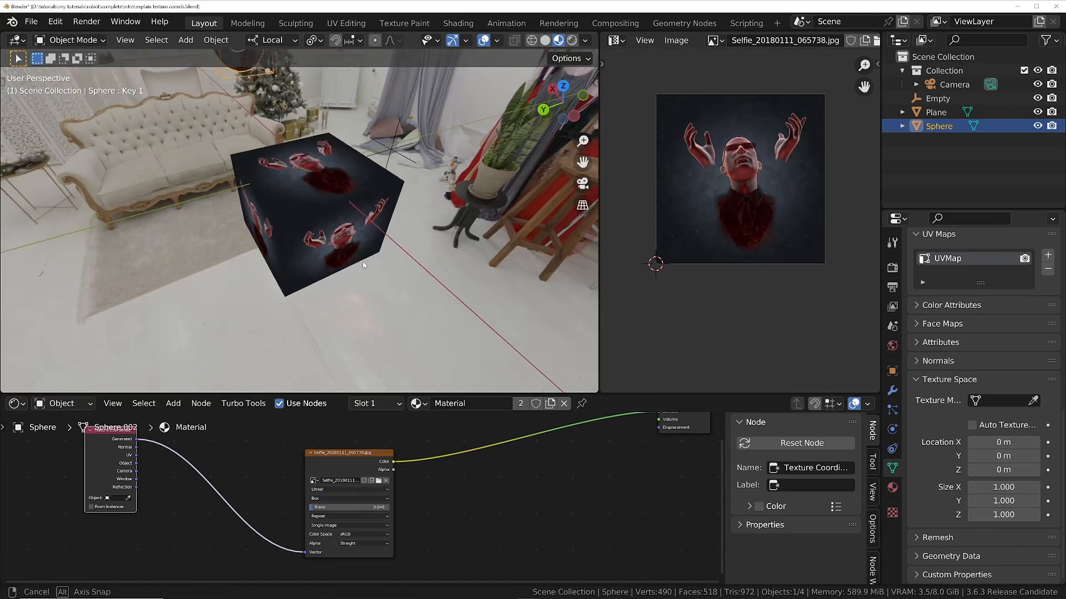
{"action": "middle_click_drag", "start_coordinate": [321, 221], "coordinate": [311, 304], "text": "shift"}
{"action": "left_click", "coordinate": [123, 444], "text": "ctrl+shift"}
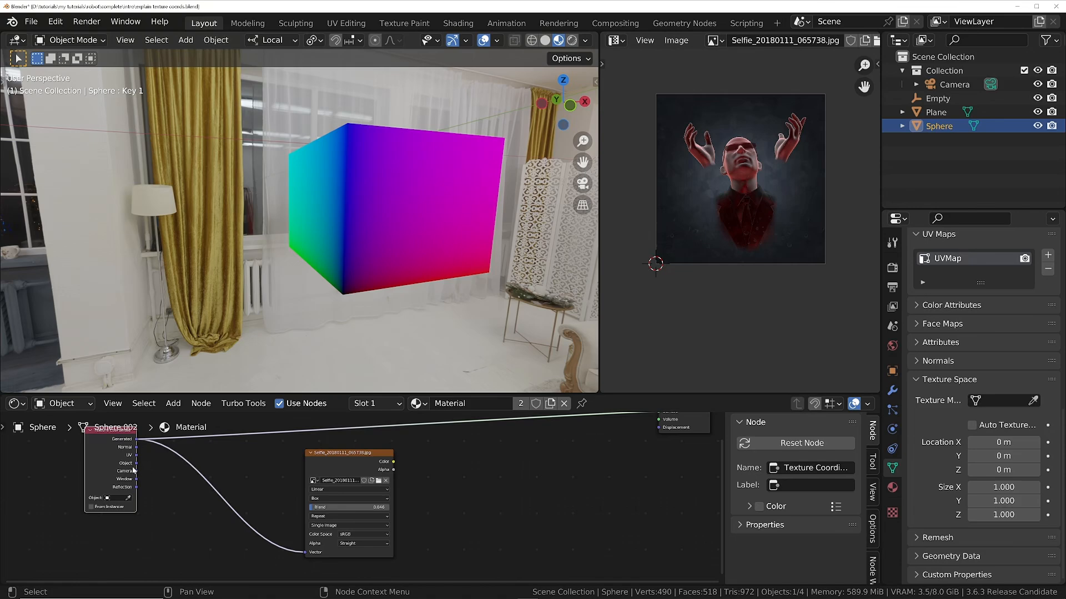
Connect the Object output to the image texture's Vector and preview the Object coordinates as colours on the box
{"action": "left_click_drag", "start_coordinate": [136, 465], "coordinate": [304, 553]}
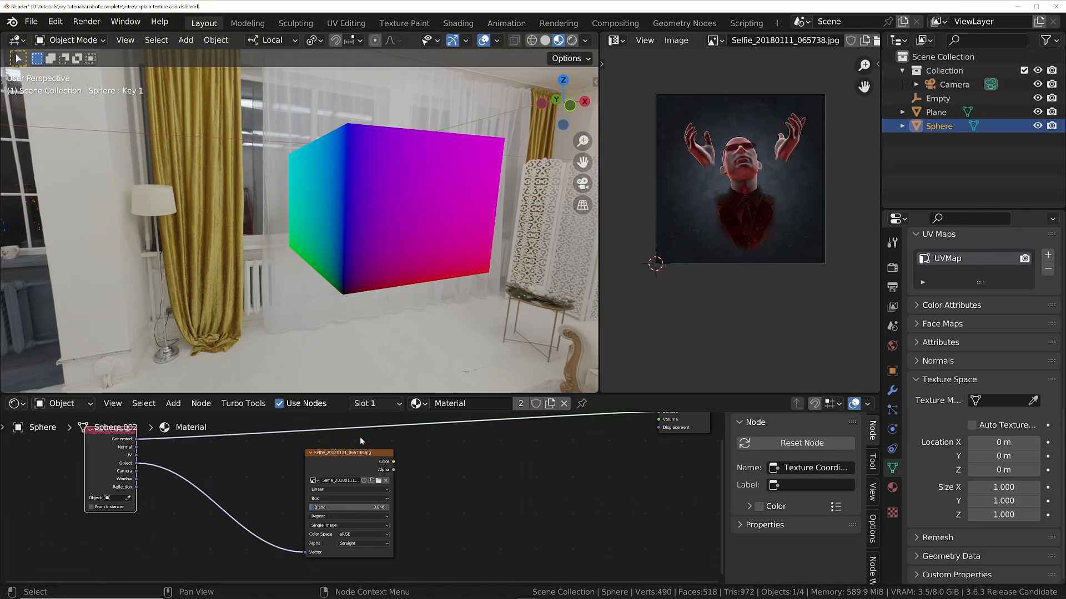
{"action": "left_click", "coordinate": [109, 452], "text": "ctrl+shift"}
{"action": "left_click", "coordinate": [107, 448], "text": "ctrl+shift"}
{"action": "left_click", "coordinate": [108, 448], "text": "ctrl+shift"}
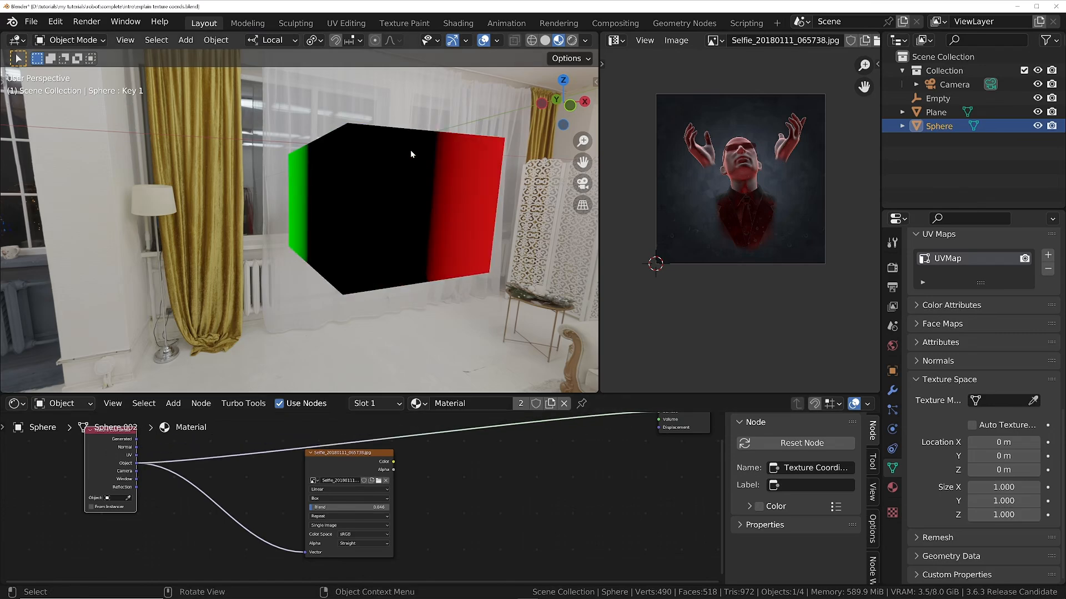
Select the box and move its origin to the centre of its geometry
{"action": "middle_click_drag", "start_coordinate": [410, 154], "coordinate": [381, 213]}
{"action": "left_click", "coordinate": [348, 178]}
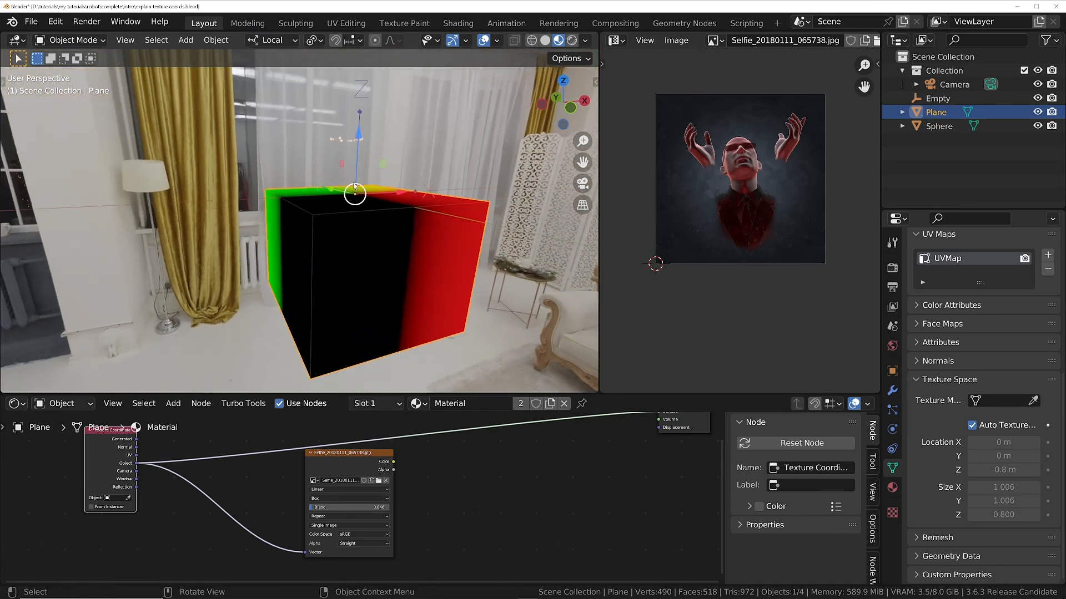
{"action": "right_click", "coordinate": [401, 252]}
{"action": "mouse_move", "coordinate": [400, 252]}
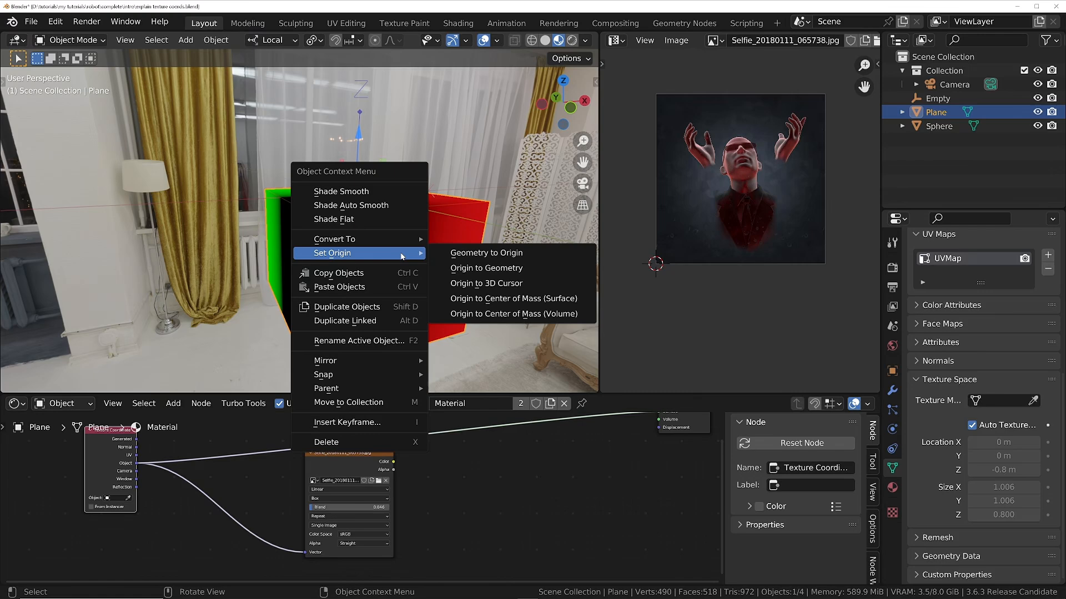
{"action": "left_click", "coordinate": [501, 270]}
Preview the selfie image texture on the box and view its Object-coordinate mapping from the side
{"action": "middle_click_drag", "start_coordinate": [406, 262], "coordinate": [362, 255]}
{"action": "middle_click_drag", "start_coordinate": [391, 238], "coordinate": [426, 274], "text": "shift"}
{"action": "left_click", "coordinate": [364, 461], "text": "ctrl+shift"}
{"action": "middle_click_drag", "start_coordinate": [366, 255], "coordinate": [384, 208]}
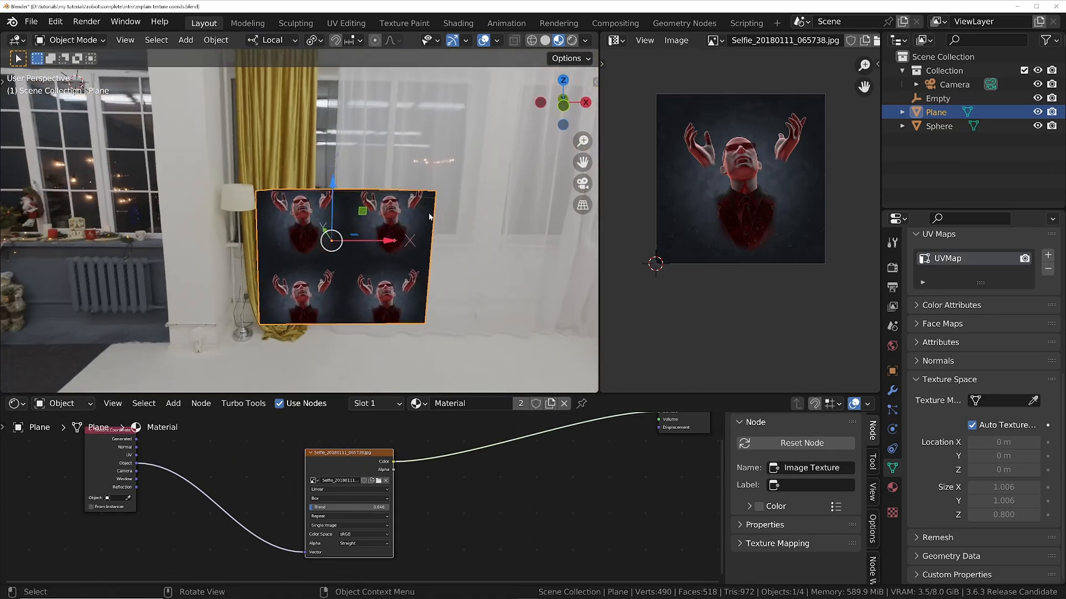
Turn off the Origins-only transform option and, in top view, scale the box up to about twice its size
{"action": "key", "text": "KP_7"}
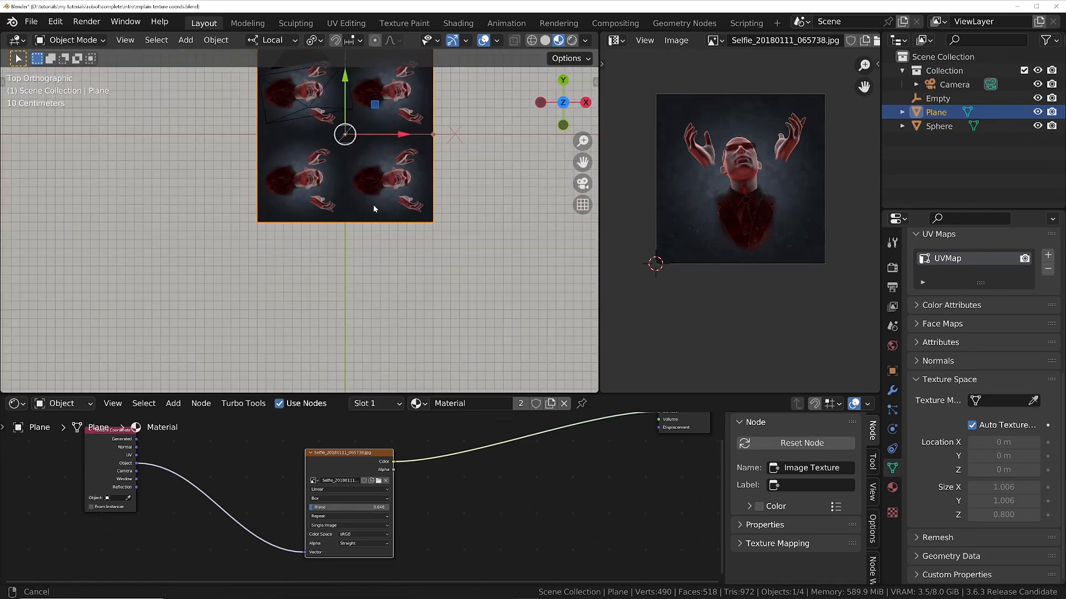
{"action": "scroll", "coordinate": [373, 205], "scroll_direction": "down", "scroll_amount": 5}
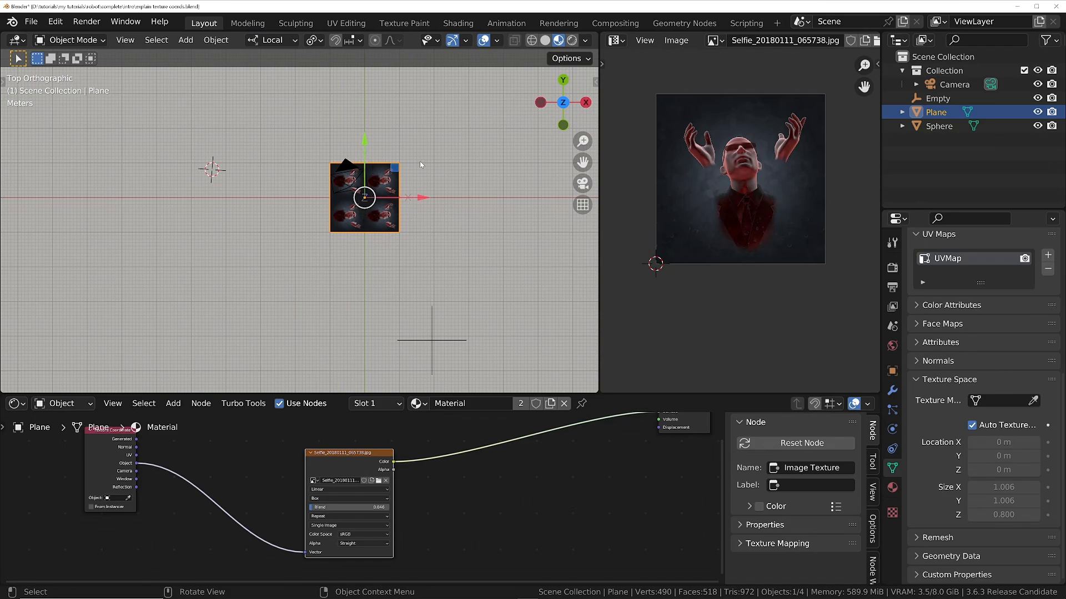
{"action": "key", "text": "s"}
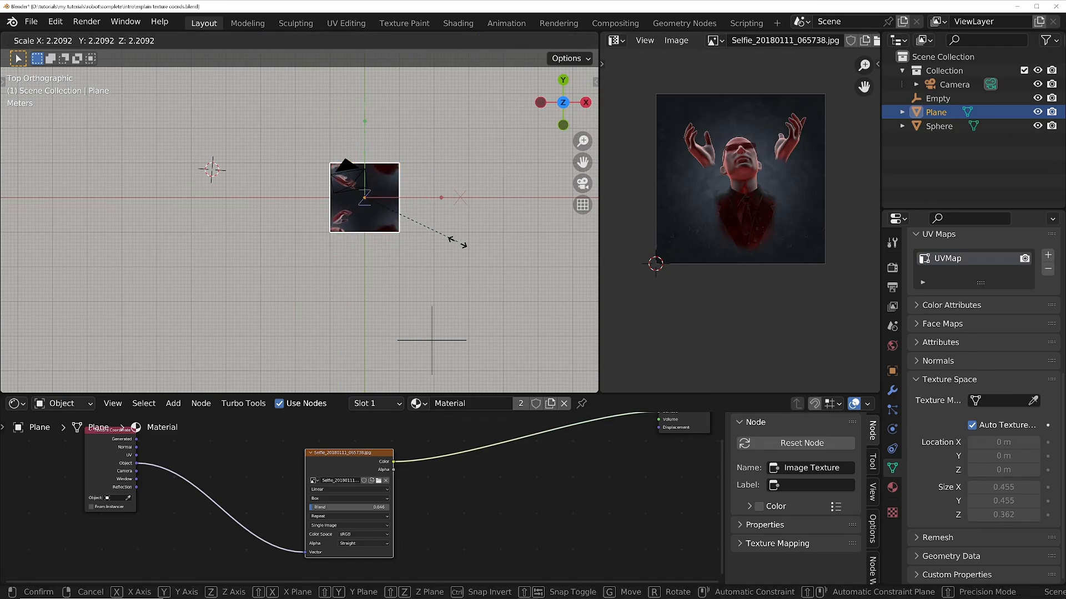
{"action": "right_click", "coordinate": [481, 245]}
{"action": "left_click", "coordinate": [579, 58]}
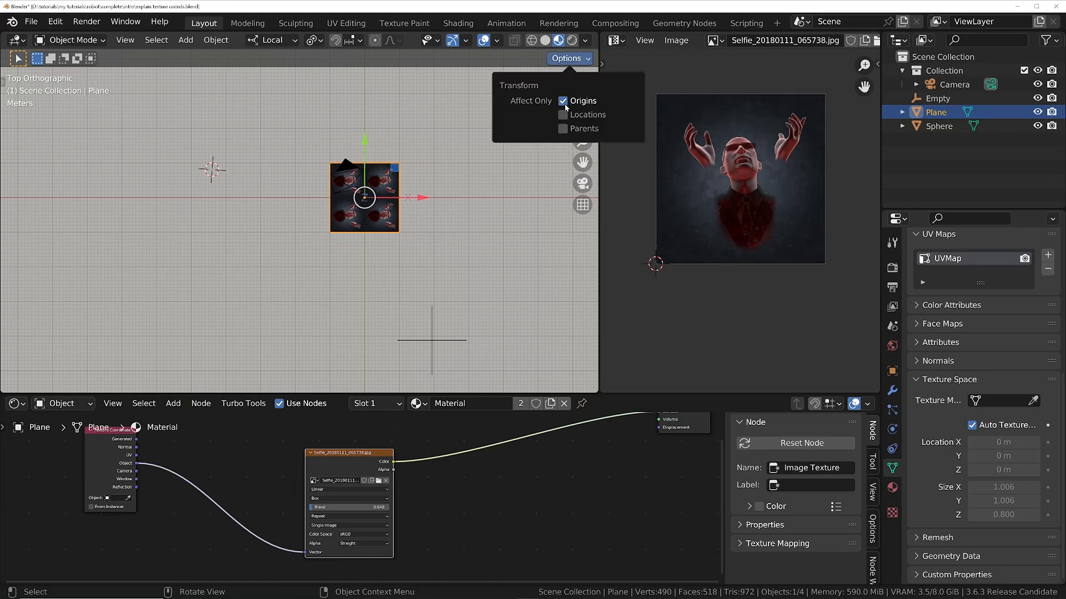
{"action": "key", "text": "s"}
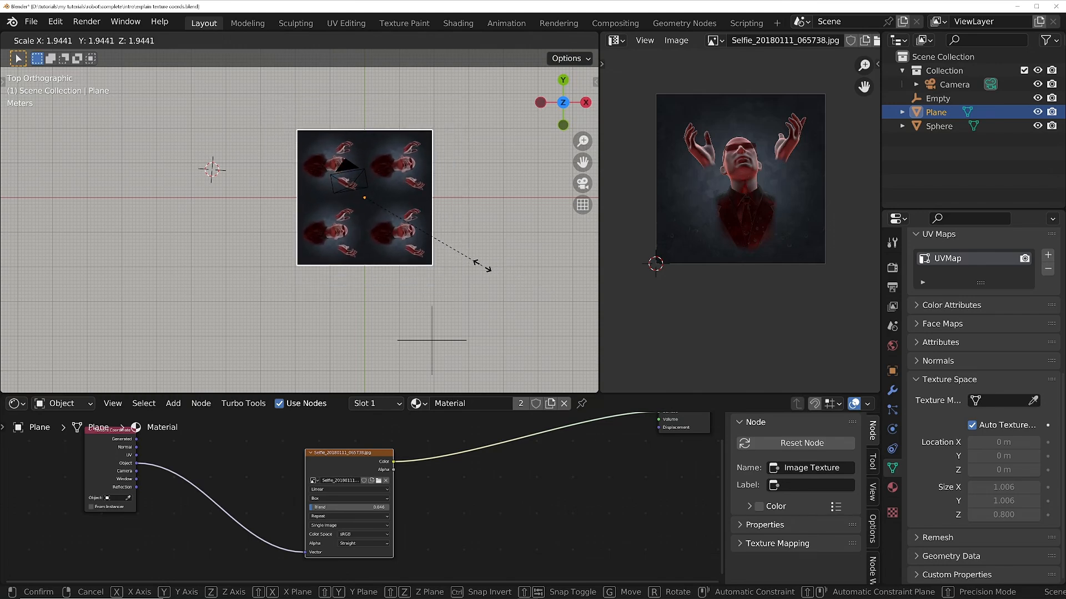
{"action": "left_click", "coordinate": [484, 272]}
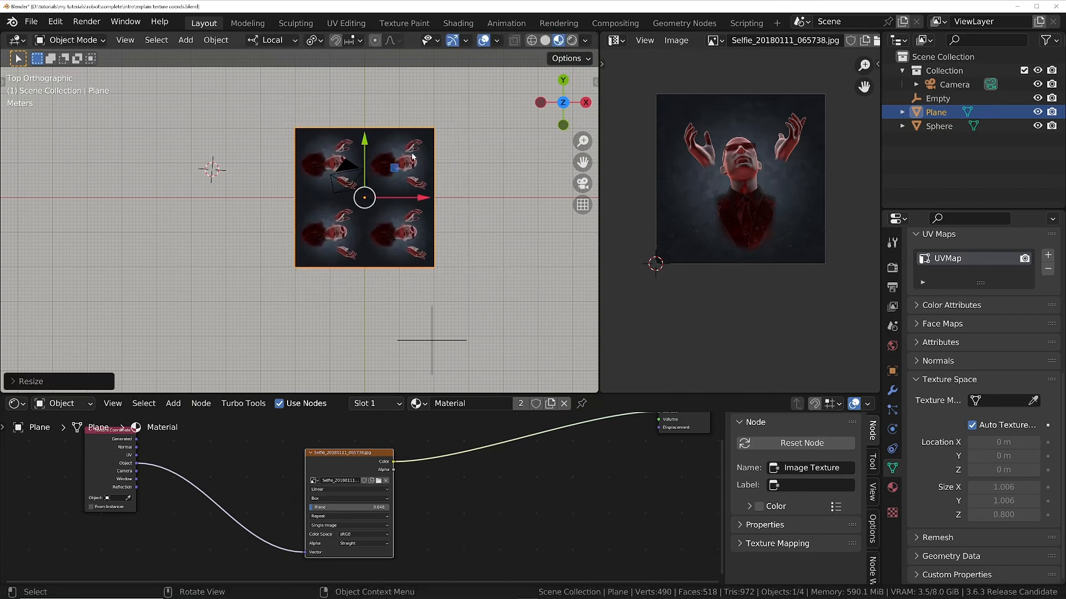
Apply the box's scale and view the resulting texture tiling from above
{"action": "key", "text": "ctrl+a"}
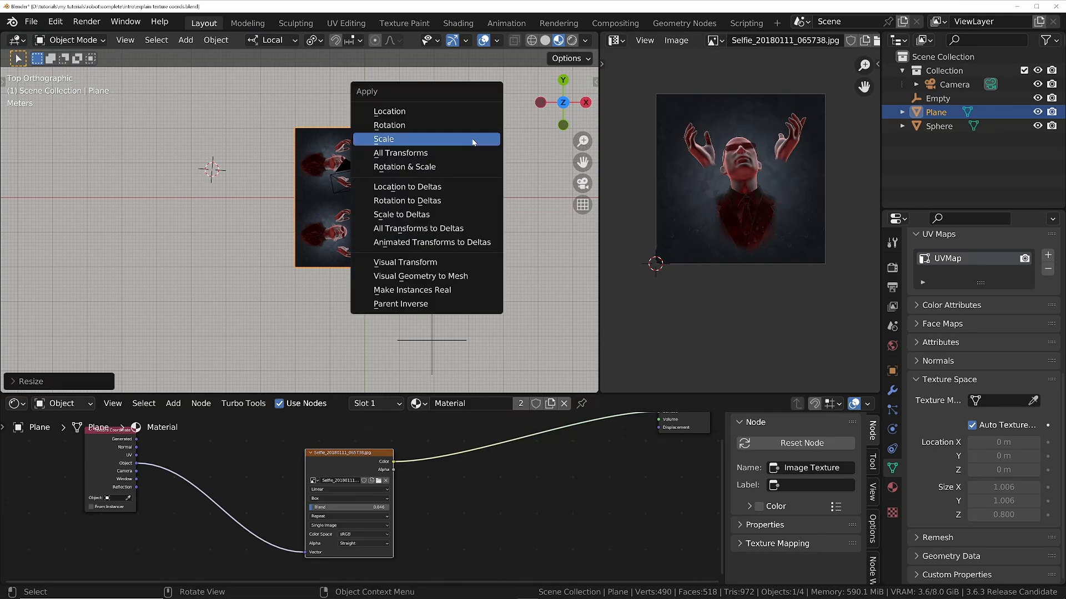
{"action": "left_click", "coordinate": [473, 142]}
{"action": "scroll", "coordinate": [395, 167], "scroll_direction": "up", "scroll_amount": 4}
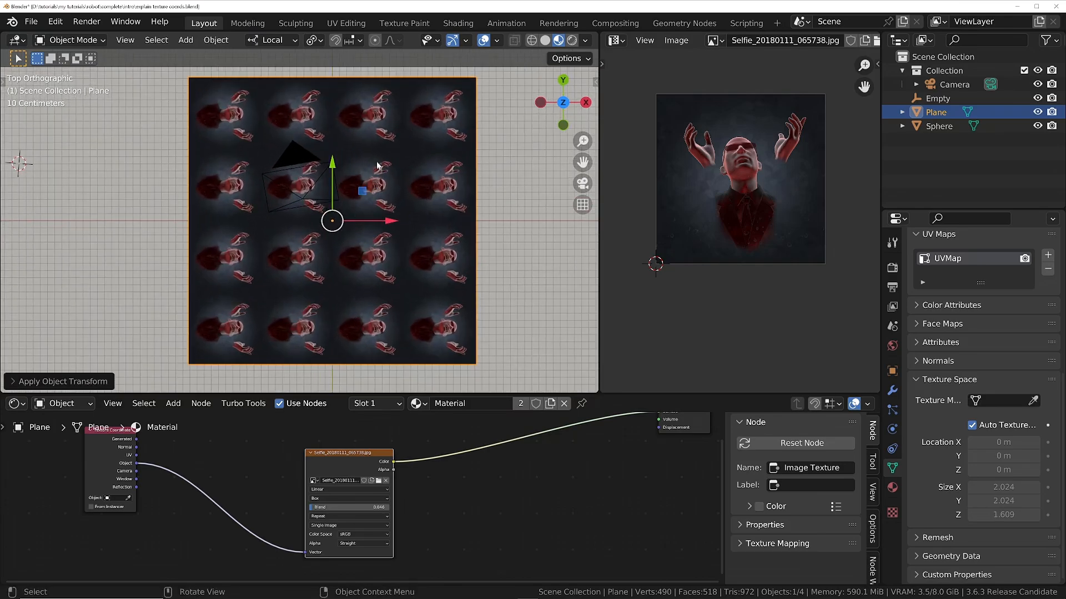
Select the sphere and try varying the value of its Key 1 shape key
{"action": "scroll", "coordinate": [377, 165], "scroll_direction": "down", "scroll_amount": 5}
{"action": "middle_click_drag", "start_coordinate": [378, 165], "coordinate": [429, 179]}
{"action": "left_click", "coordinate": [425, 228]}
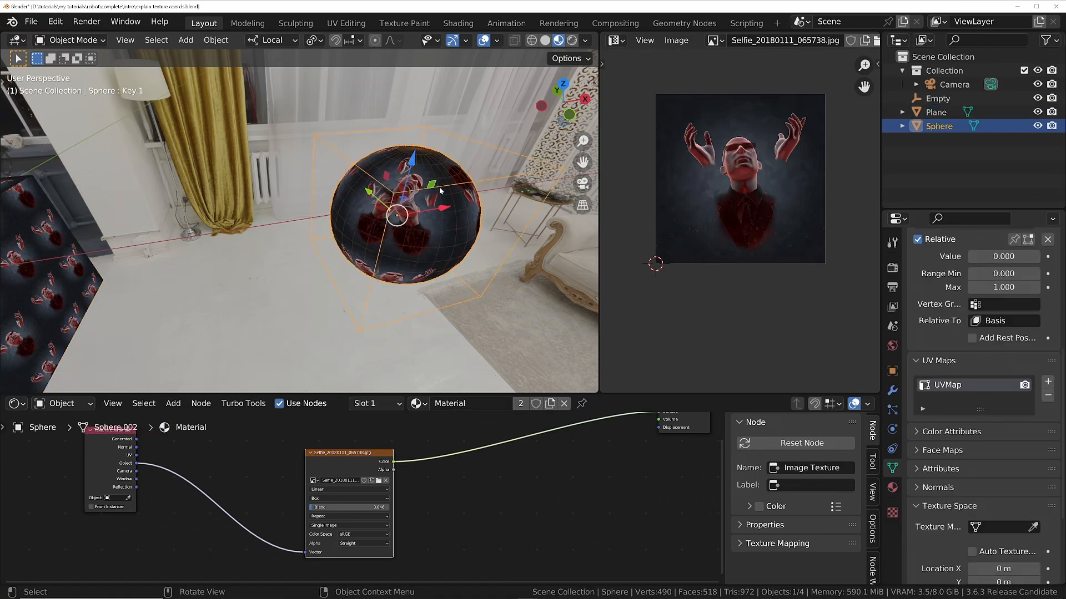
{"action": "scroll", "coordinate": [972, 489], "scroll_direction": "up", "scroll_amount": 5}
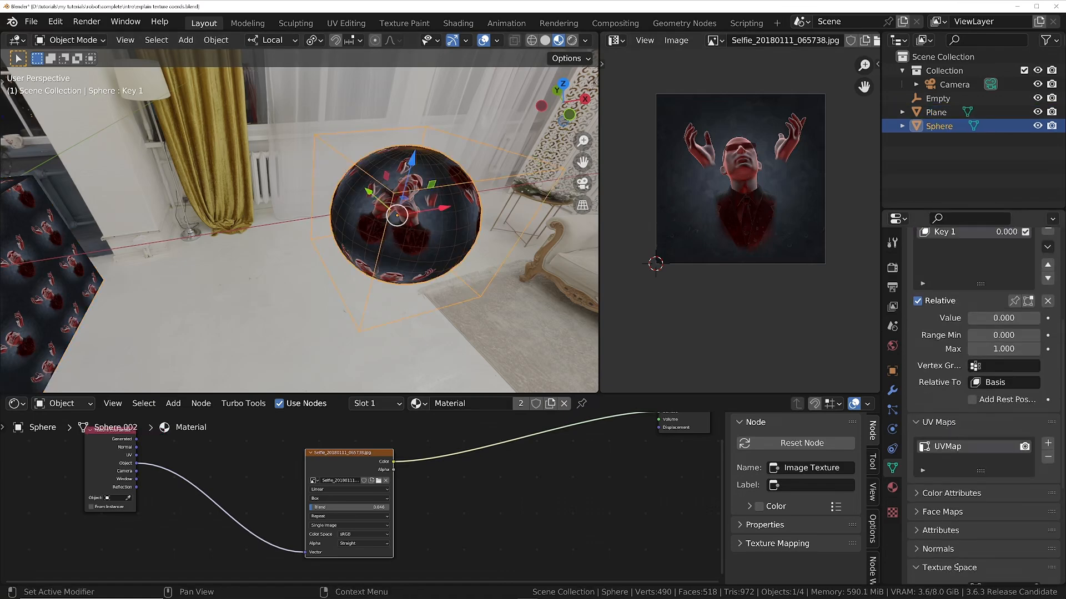
{"action": "left_click_drag", "start_coordinate": [1006, 369], "coordinate": [970, 369]}
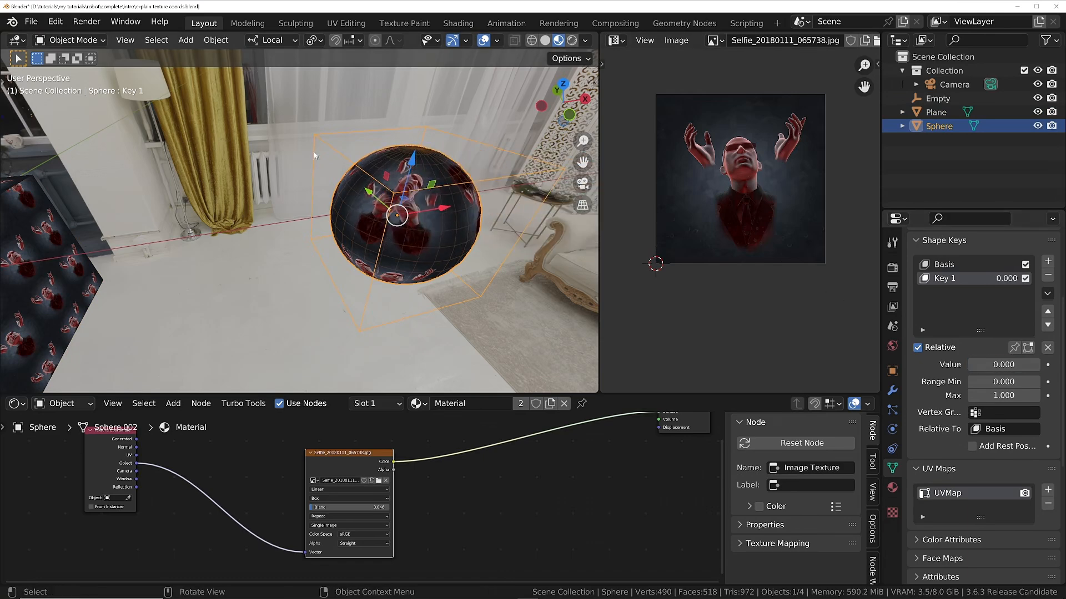
{"action": "middle_click_drag", "start_coordinate": [314, 156], "coordinate": [372, 222]}
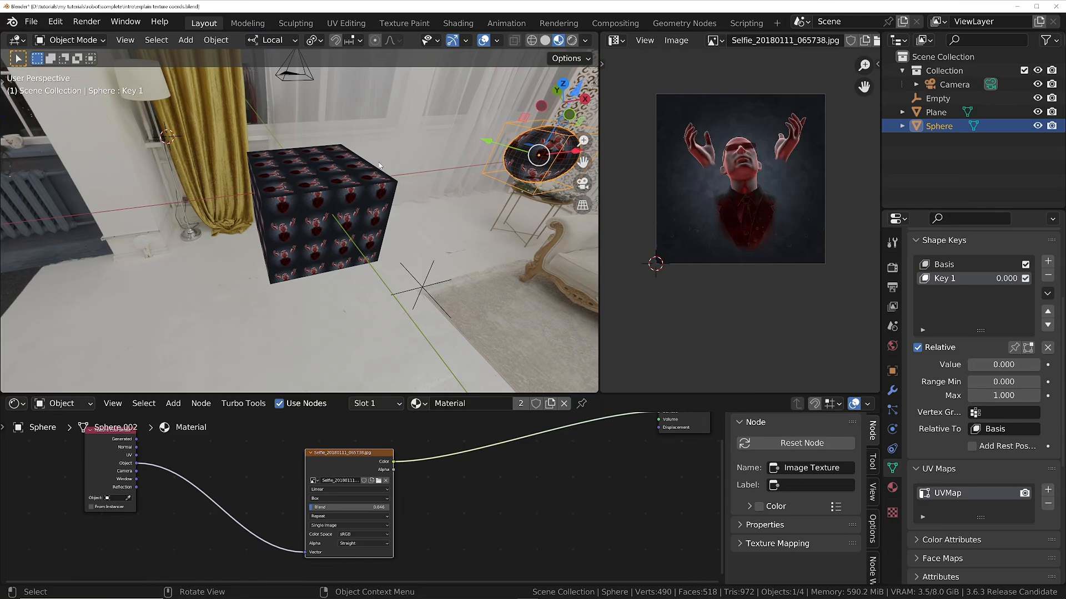
Select the box and set the Texture Coordinate node's Object to Empty
{"action": "left_click", "coordinate": [347, 191]}
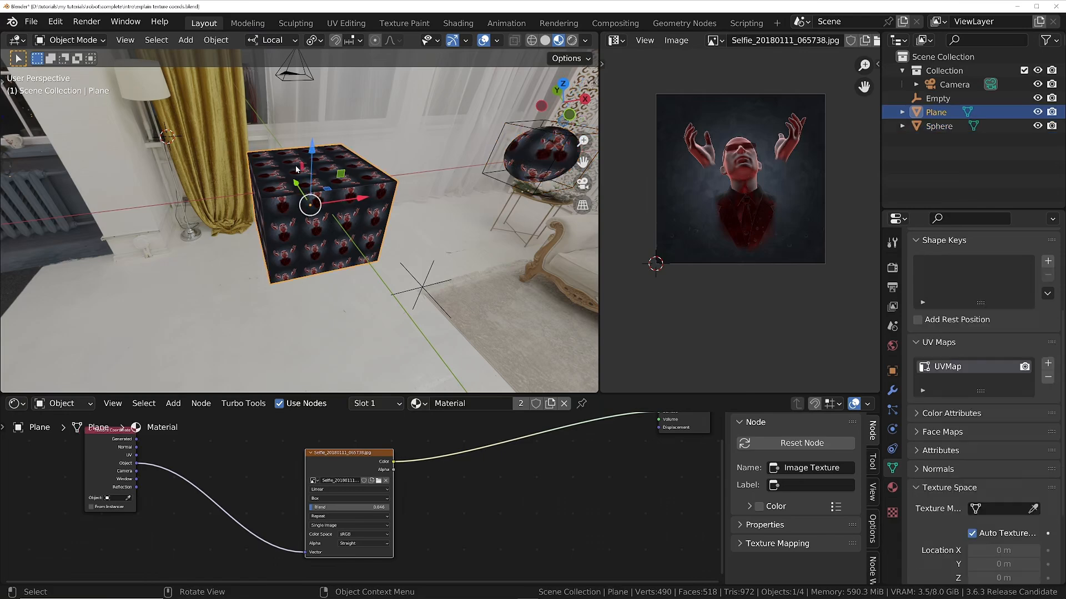
{"action": "middle_click_drag", "start_coordinate": [399, 257], "coordinate": [333, 300]}
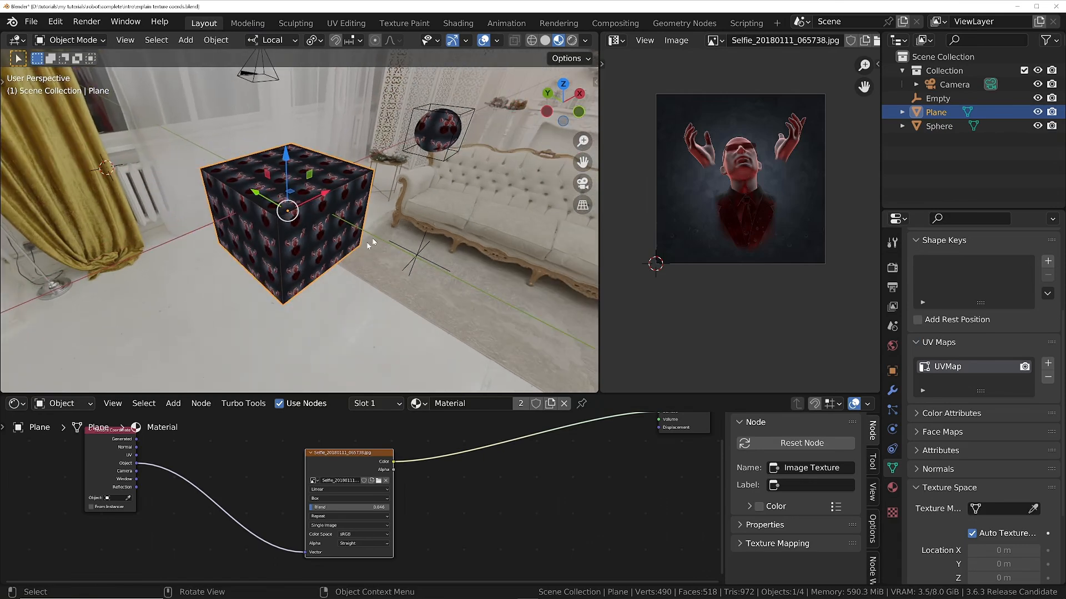
{"action": "scroll", "coordinate": [114, 491], "scroll_direction": "up", "scroll_amount": 3}
{"action": "middle_click_drag", "start_coordinate": [114, 491], "coordinate": [179, 512]}
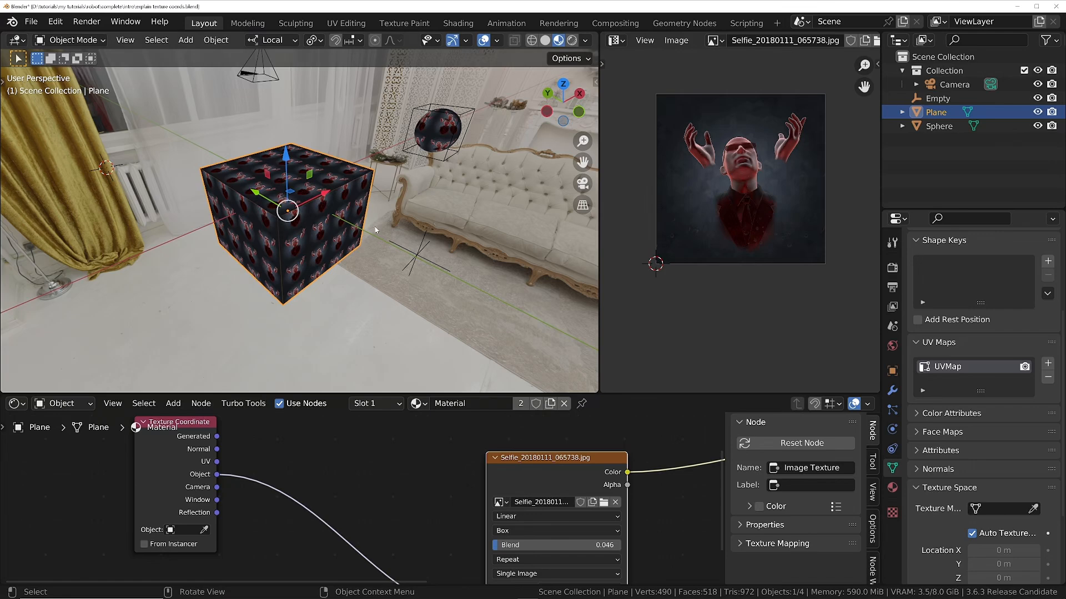
{"action": "left_click", "coordinate": [184, 530]}
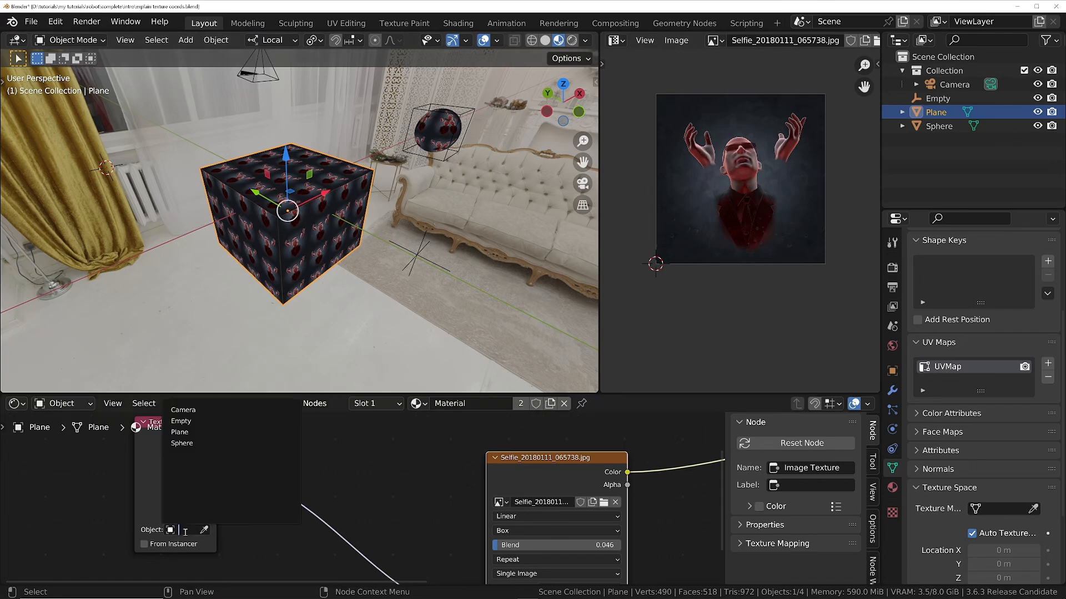
{"action": "left_click", "coordinate": [191, 421]}
Try moving, rotating and scaling the Empty to test how it controls the texture on the box
{"action": "left_click", "coordinate": [423, 253]}
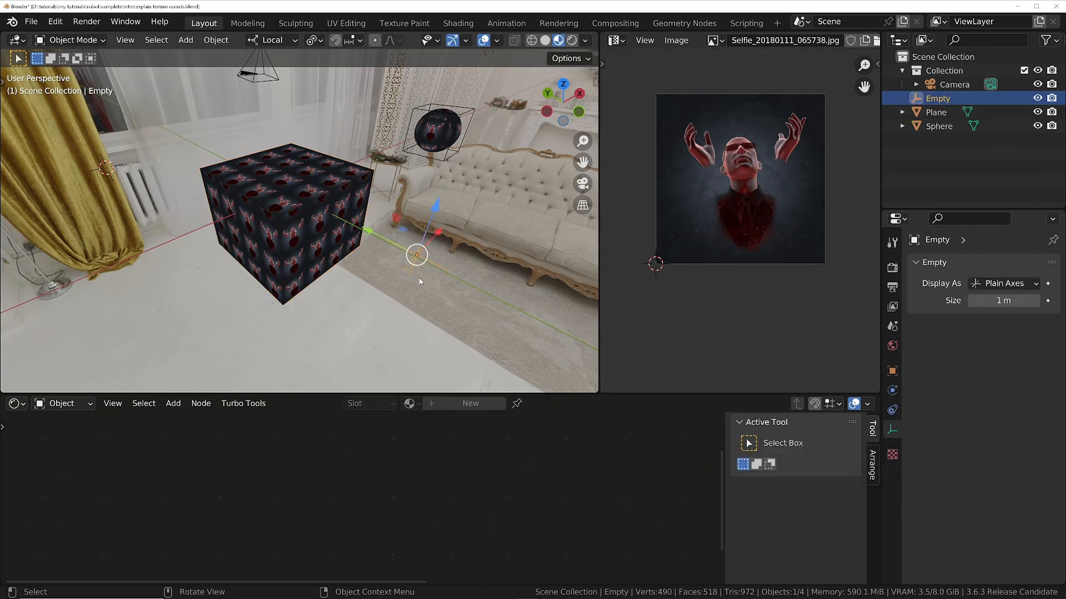
{"action": "key", "text": "g"}
{"action": "key", "text": "Escape"}
{"action": "key", "text": "r"}
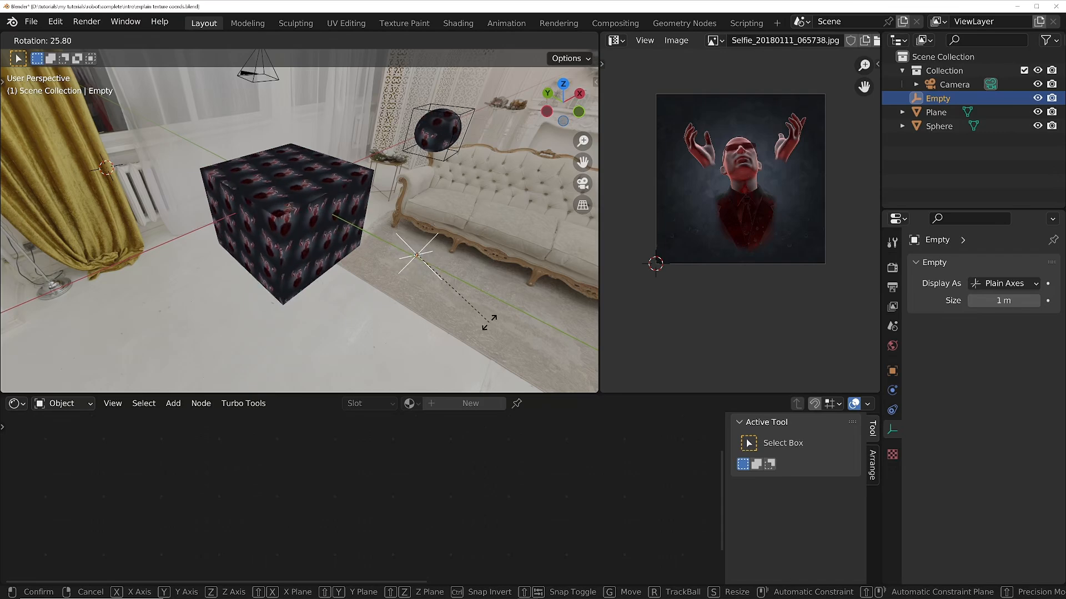
{"action": "key", "text": "Escape"}
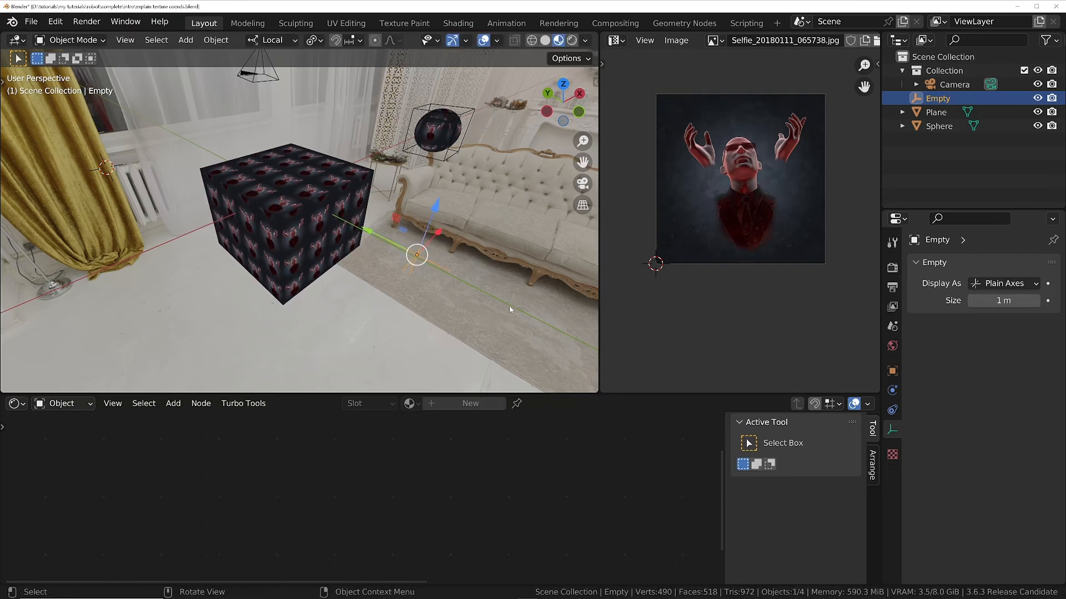
{"action": "key", "text": "g"}
{"action": "key", "text": "r"}
{"action": "key", "text": "r"}
{"action": "key", "text": "Escape"}
{"action": "key", "text": "s"}
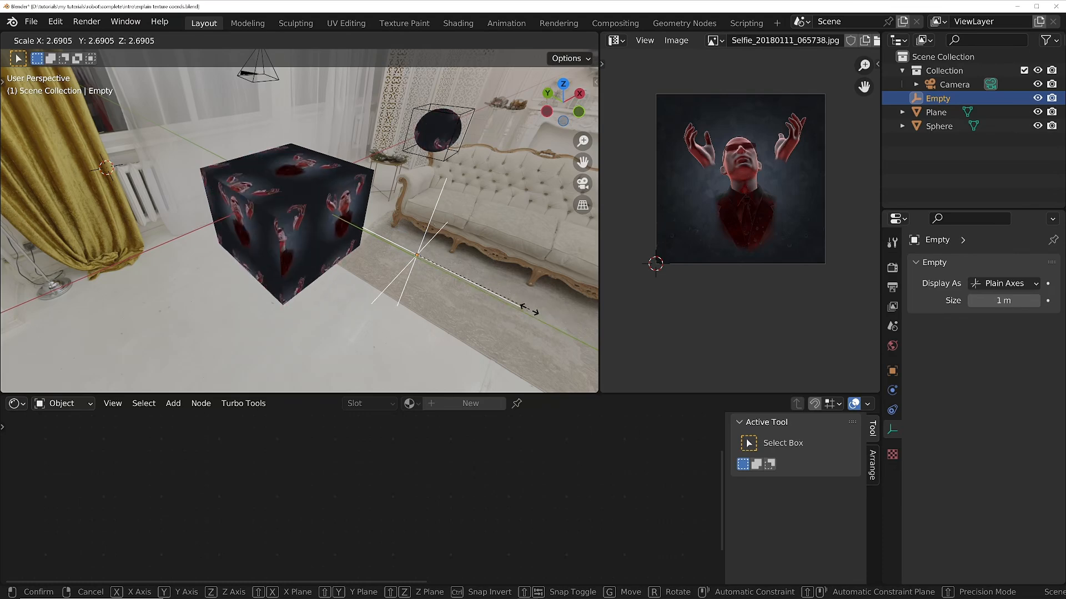
{"action": "left_click", "coordinate": [406, 241]}
Select the box and insert a Mapping node between the Texture Coordinate and image texture nodes
{"action": "left_click", "coordinate": [313, 224]}
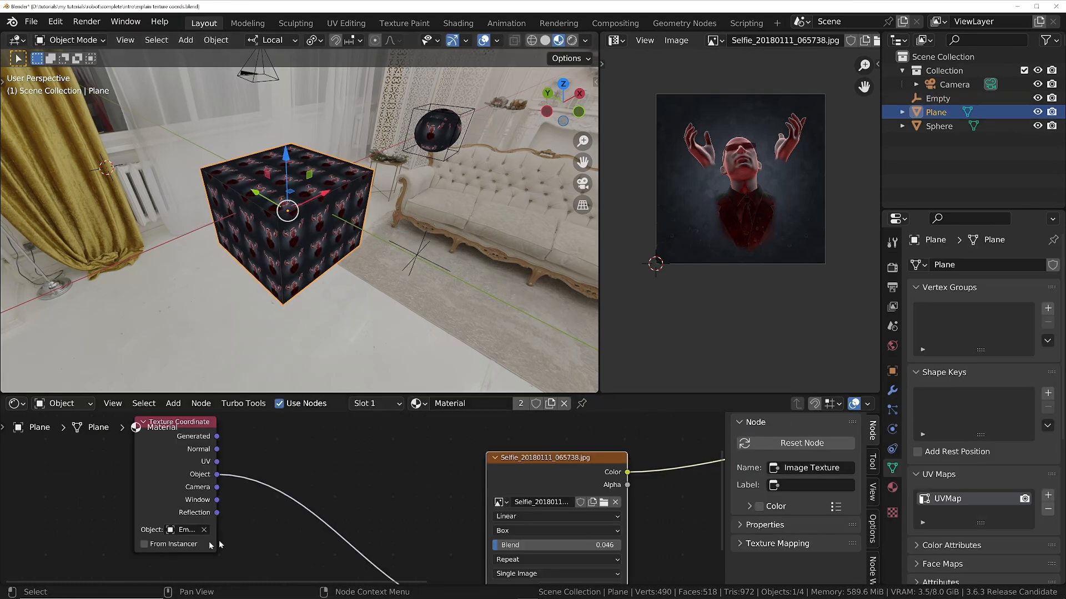
{"action": "scroll", "coordinate": [401, 478], "scroll_direction": "down", "scroll_amount": 2}
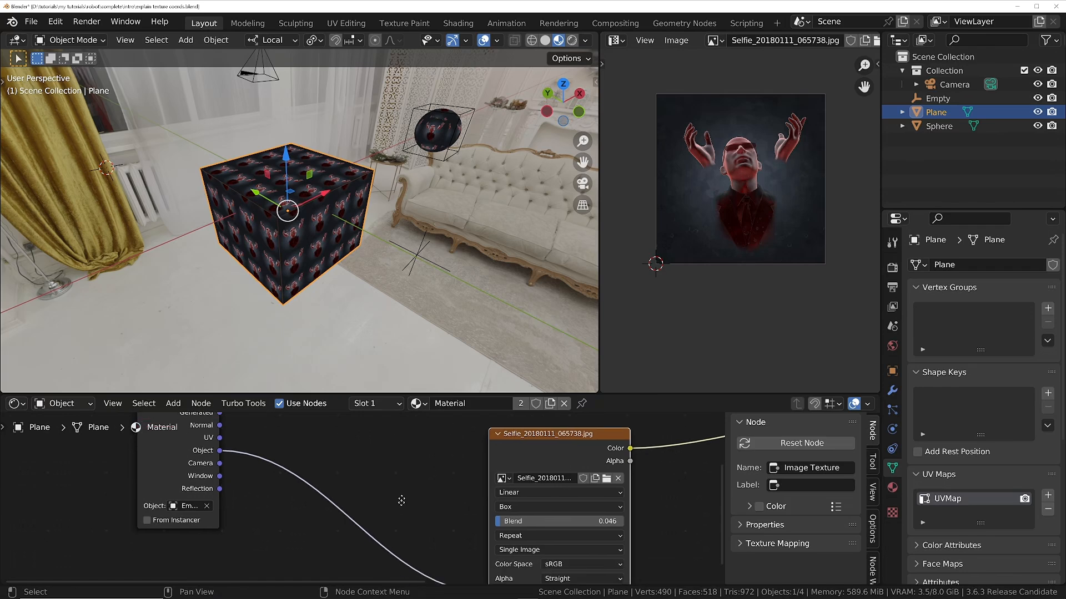
{"action": "left_click_drag", "start_coordinate": [262, 435], "coordinate": [226, 468]}
{"action": "left_click", "coordinate": [328, 553]}
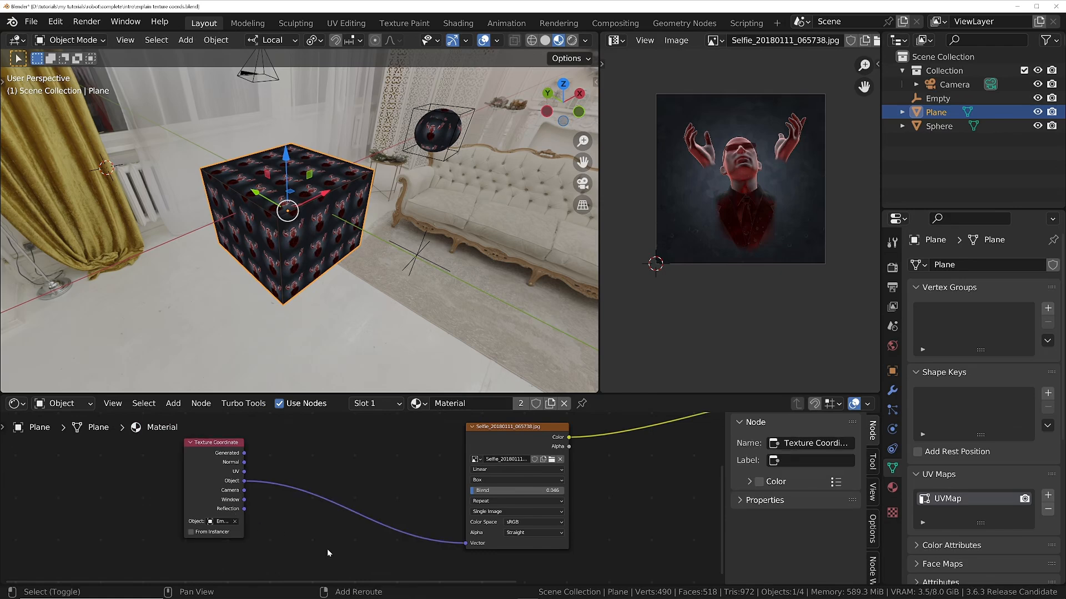
{"action": "key", "text": "shift+a"}
{"action": "type", "text": "mapp"}
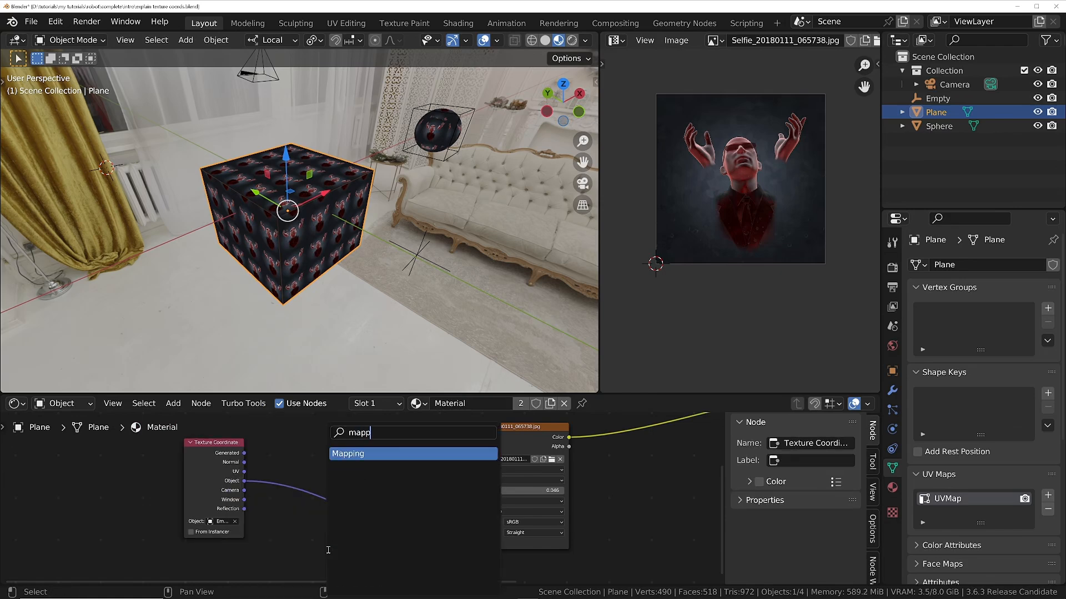
{"action": "key", "text": "Return"}
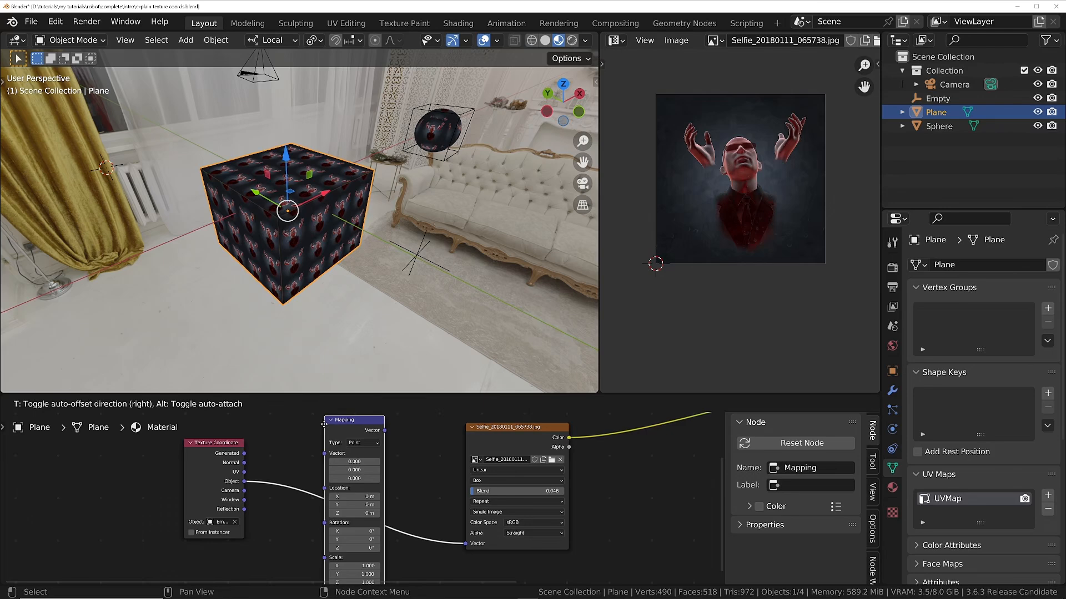
{"action": "left_click", "coordinate": [337, 471]}
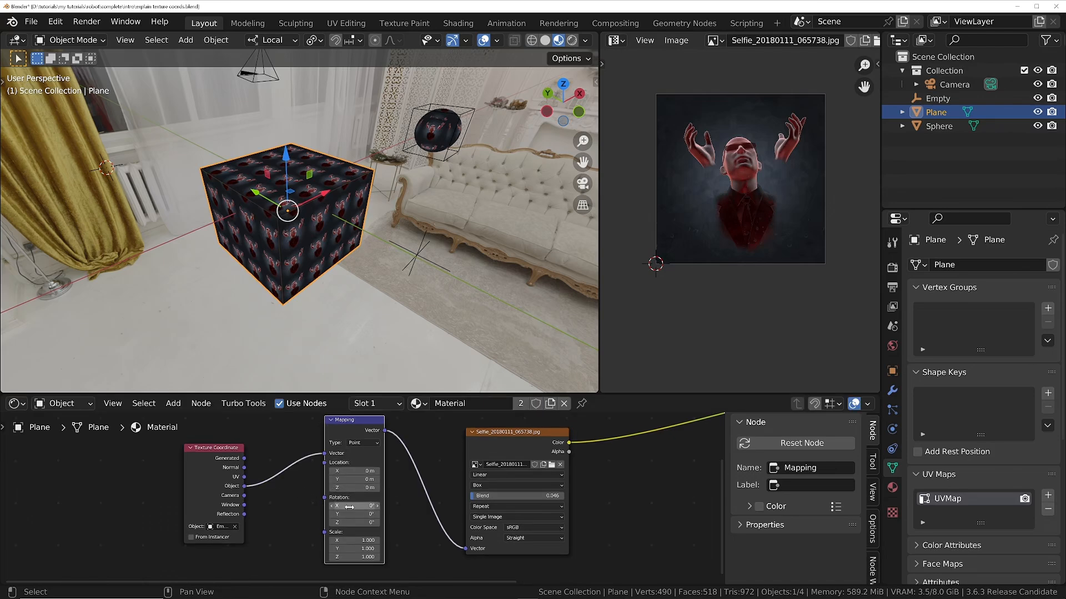
Try varying the Mapping node's individual location, rotation and scale values on the box's texture
{"action": "mouse_move", "coordinate": [337, 506]}
{"action": "left_mouse_down"}
{"action": "mouse_move", "coordinate": [377, 506]}
{"action": "mouse_move", "coordinate": [337, 506]}
{"action": "left_mouse_up"}
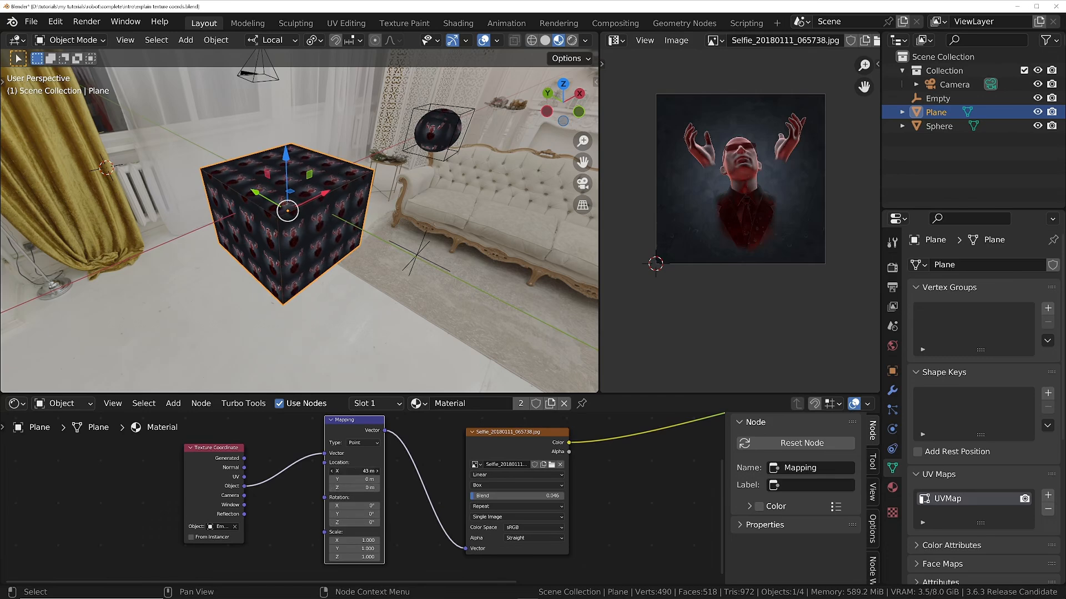
{"action": "left_click_drag", "start_coordinate": [366, 470], "coordinate": [337, 471]}
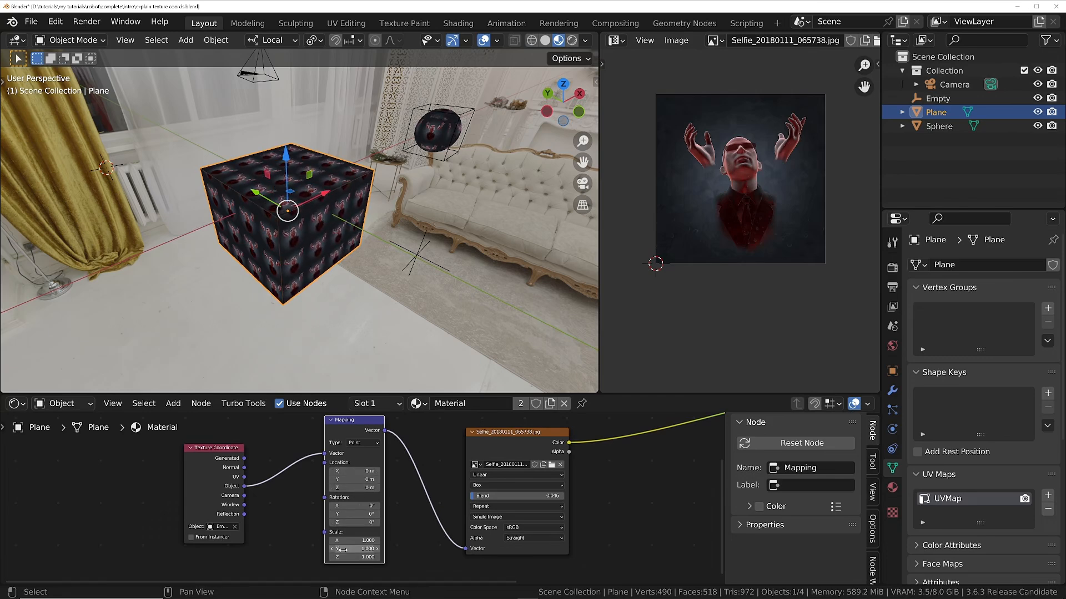
{"action": "left_click_drag", "start_coordinate": [343, 550], "coordinate": [383, 540]}
{"action": "right_click", "coordinate": [346, 548]}
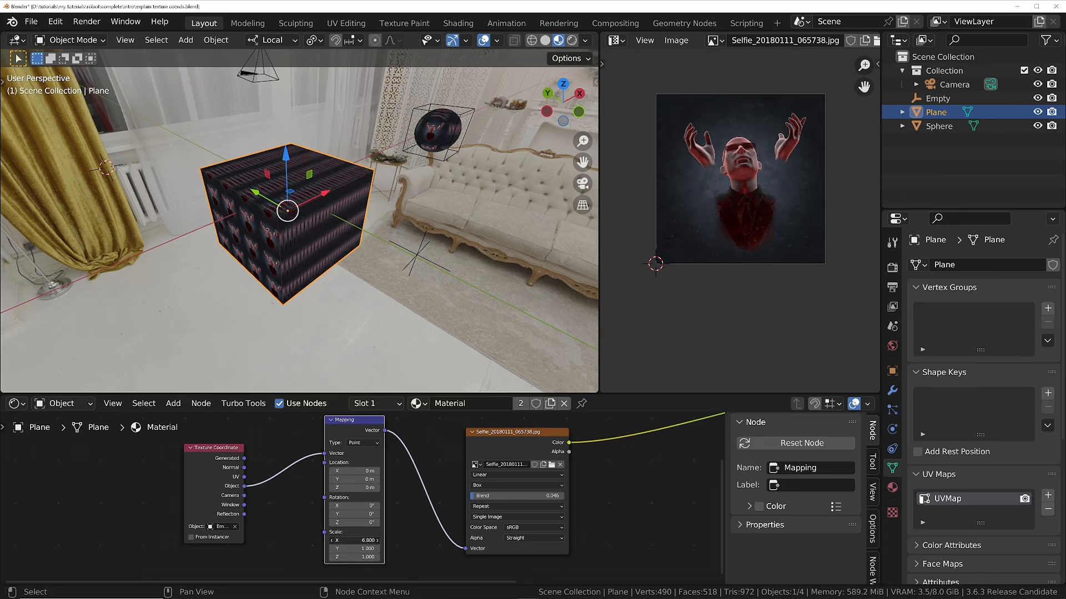
{"action": "right_click", "coordinate": [356, 539]}
Add a Value node, connect it to the Mapping node's Scale, and set the value to about 0.48
{"action": "middle_click_drag", "start_coordinate": [289, 535], "coordinate": [327, 467]}
{"action": "key", "text": "shift+a"}
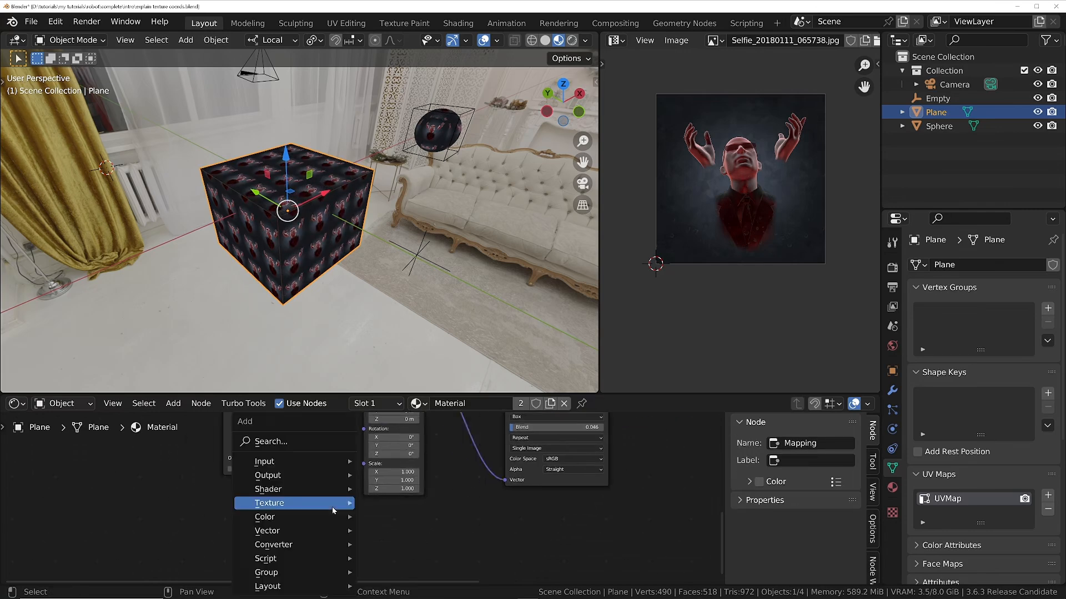
{"action": "type", "text": "valu"}
{"action": "key", "text": "Return"}
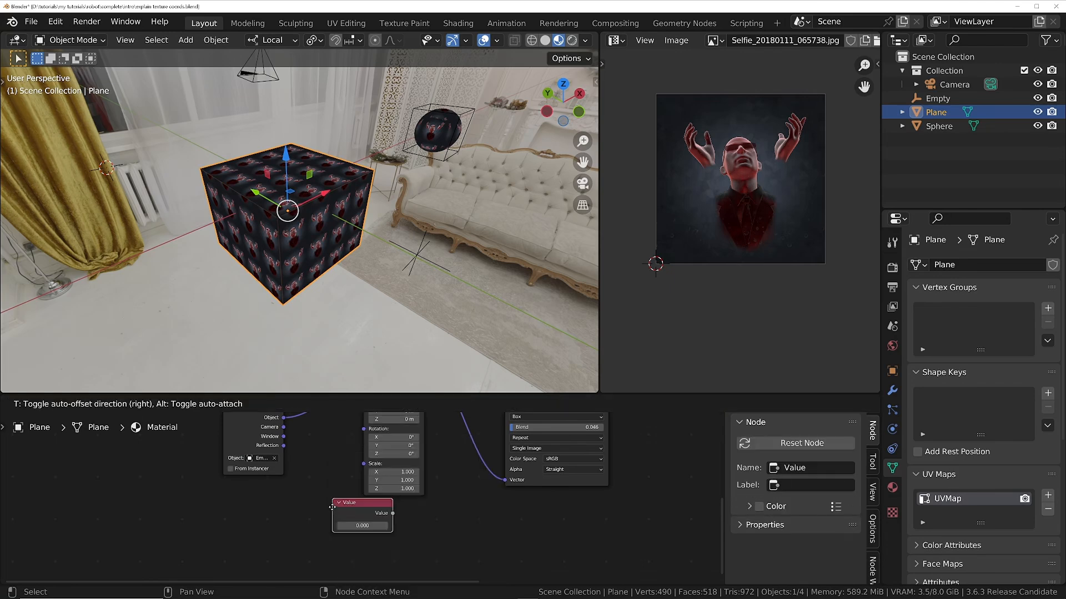
{"action": "left_click", "coordinate": [260, 514]}
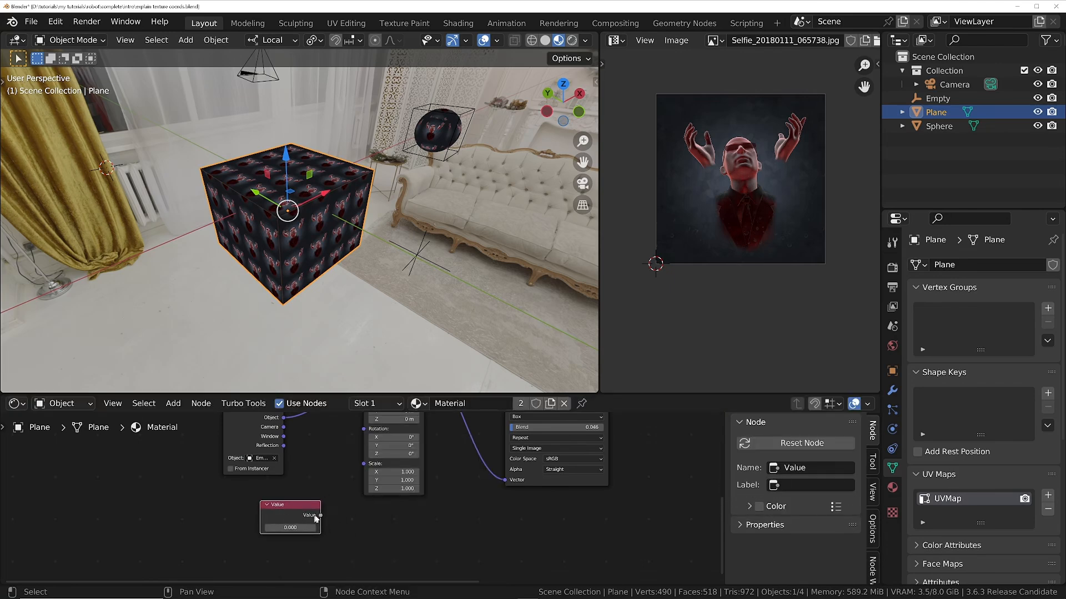
{"action": "left_click_drag", "start_coordinate": [321, 515], "coordinate": [364, 464]}
{"action": "left_click_drag", "start_coordinate": [290, 527], "coordinate": [333, 527], "text": "shift"}
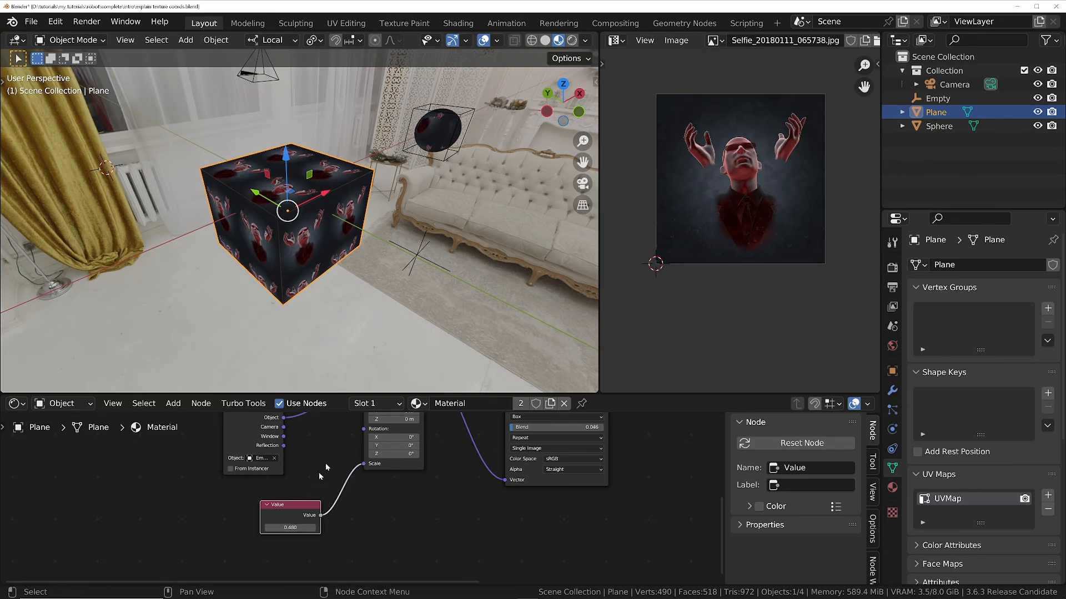
Spread out the Texture Coordinate and image texture nodes around the Mapping node and view the image texture's settings
{"action": "middle_click_drag", "start_coordinate": [337, 447], "coordinate": [290, 504]}
{"action": "scroll", "coordinate": [286, 517], "scroll_direction": "down", "scroll_amount": 1}
{"action": "left_click_drag", "start_coordinate": [246, 472], "coordinate": [212, 488]}
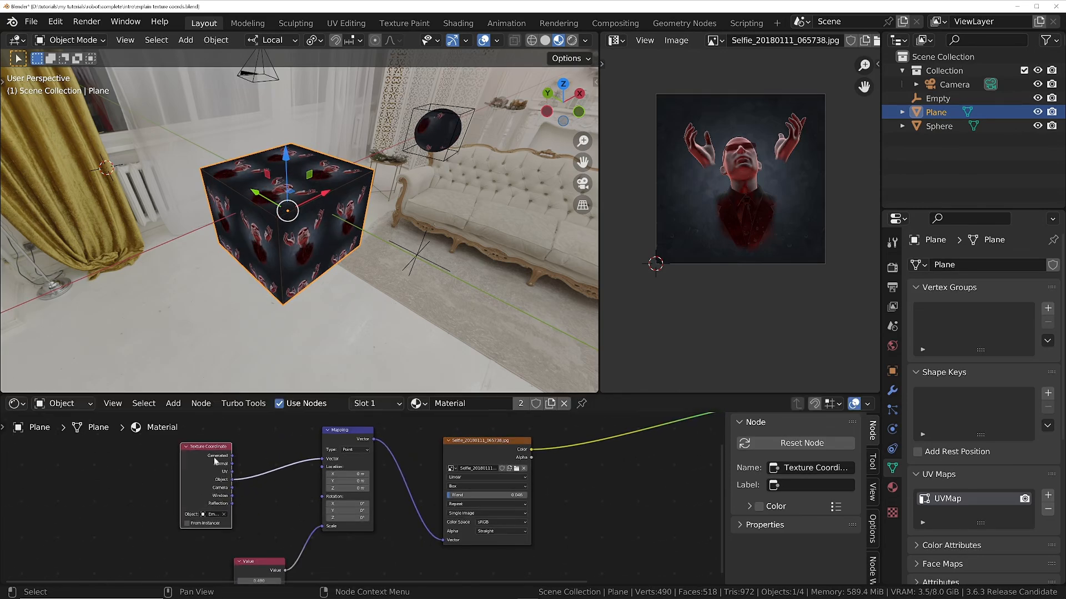
{"action": "scroll", "coordinate": [237, 477], "scroll_direction": "down", "scroll_amount": 1}
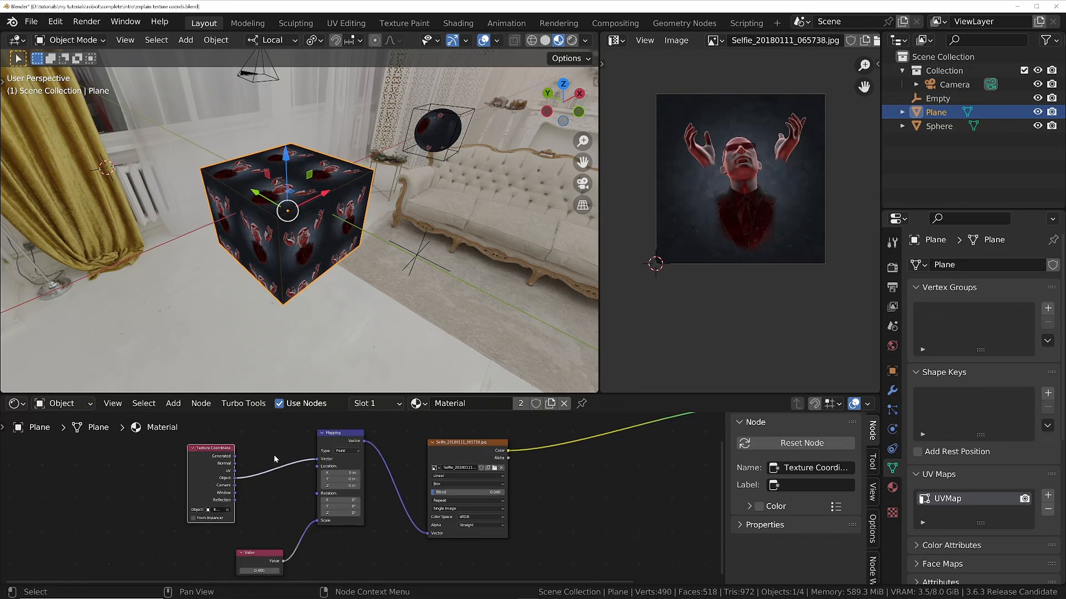
{"action": "left_click_drag", "start_coordinate": [464, 445], "coordinate": [478, 447]}
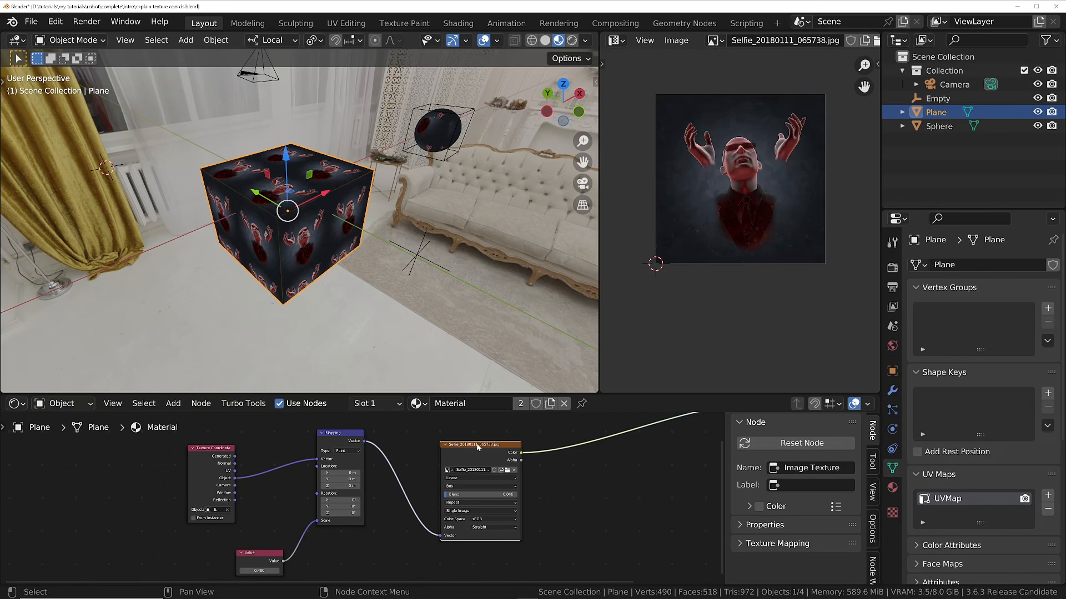
{"action": "scroll", "coordinate": [487, 469], "scroll_direction": "up", "scroll_amount": 4}
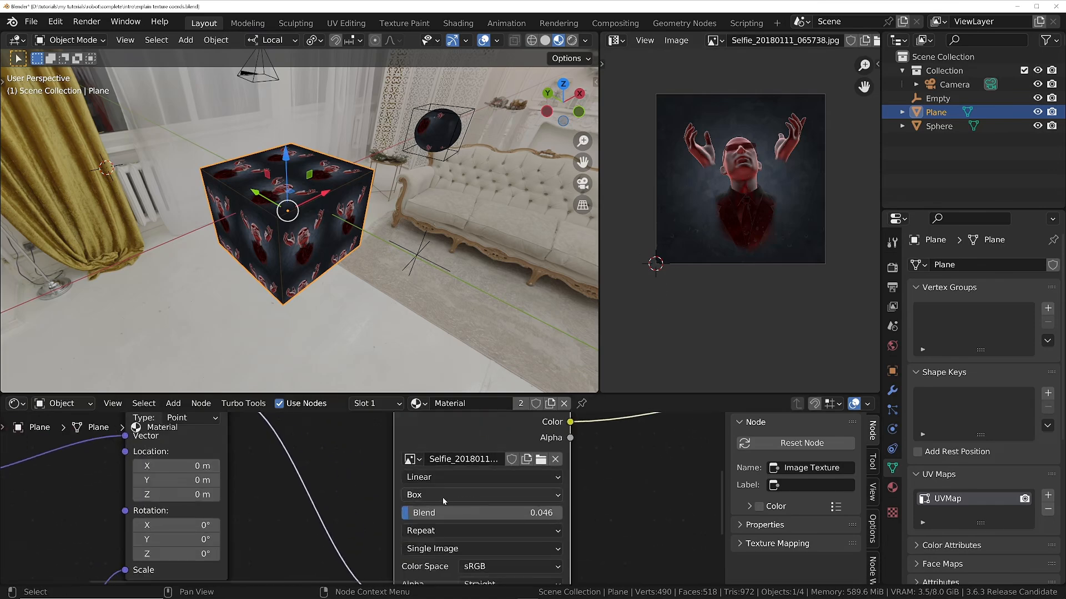
{"action": "left_click", "coordinate": [442, 495]}
{"action": "left_click", "coordinate": [463, 495]}
{"action": "scroll", "coordinate": [456, 494], "scroll_direction": "down", "scroll_amount": 4}
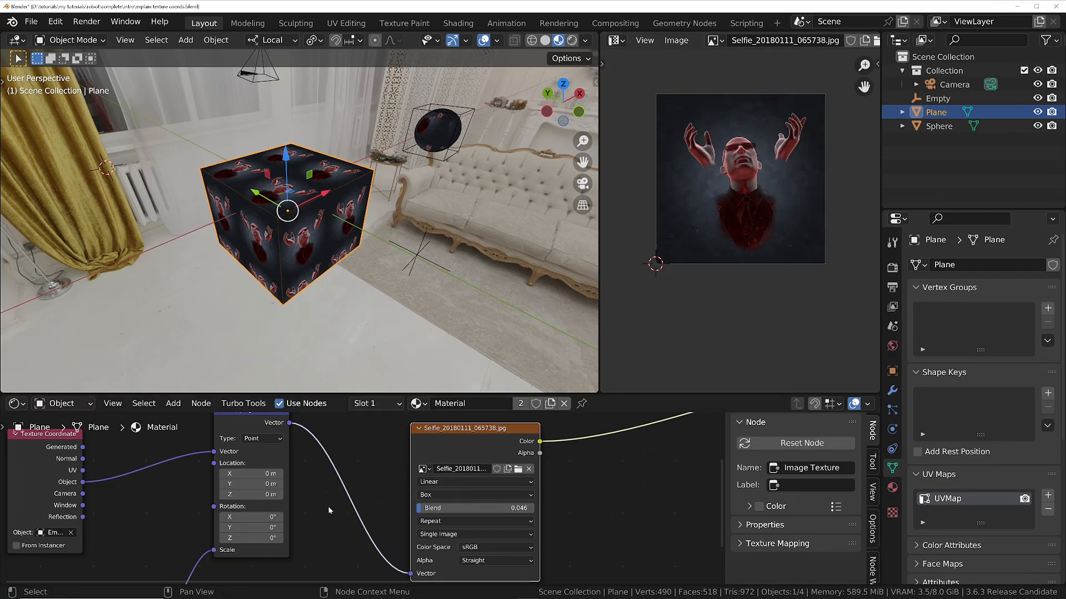
Add a Wave Texture node beside the image texture node in the cube's material
{"action": "scroll", "coordinate": [330, 504], "scroll_direction": "down", "scroll_amount": 2}
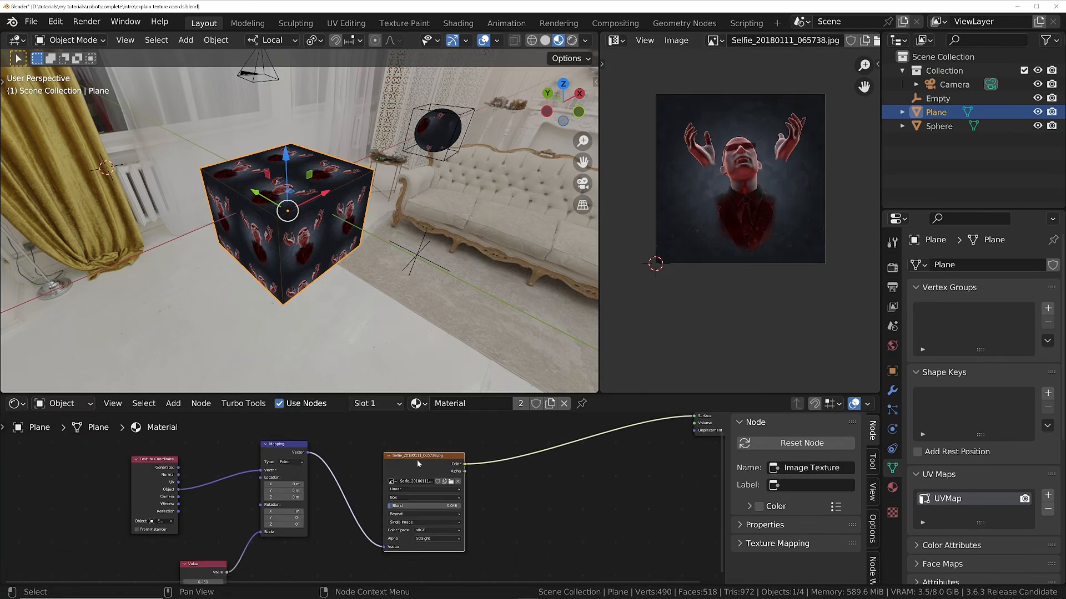
{"action": "key", "text": "shift+a"}
{"action": "mouse_move", "coordinate": [417, 459]}
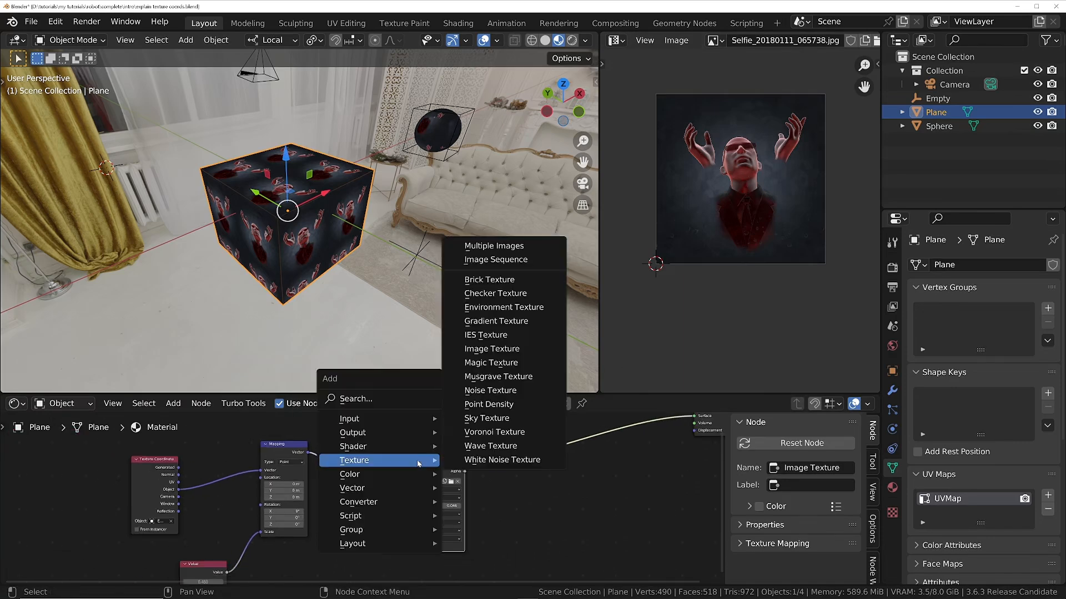
{"action": "left_click", "coordinate": [497, 447]}
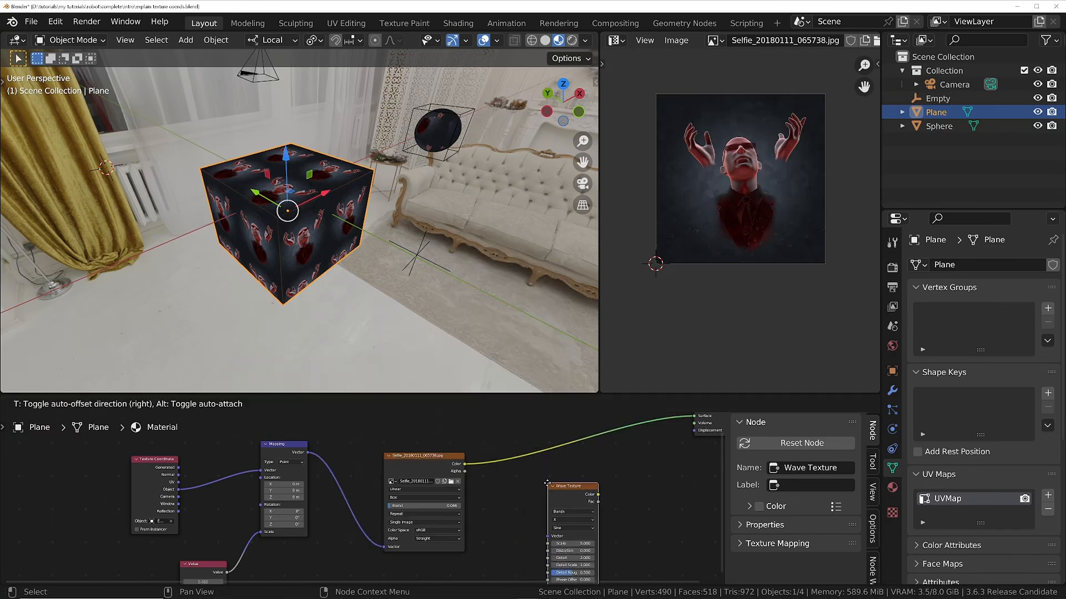
{"action": "left_click", "coordinate": [511, 488]}
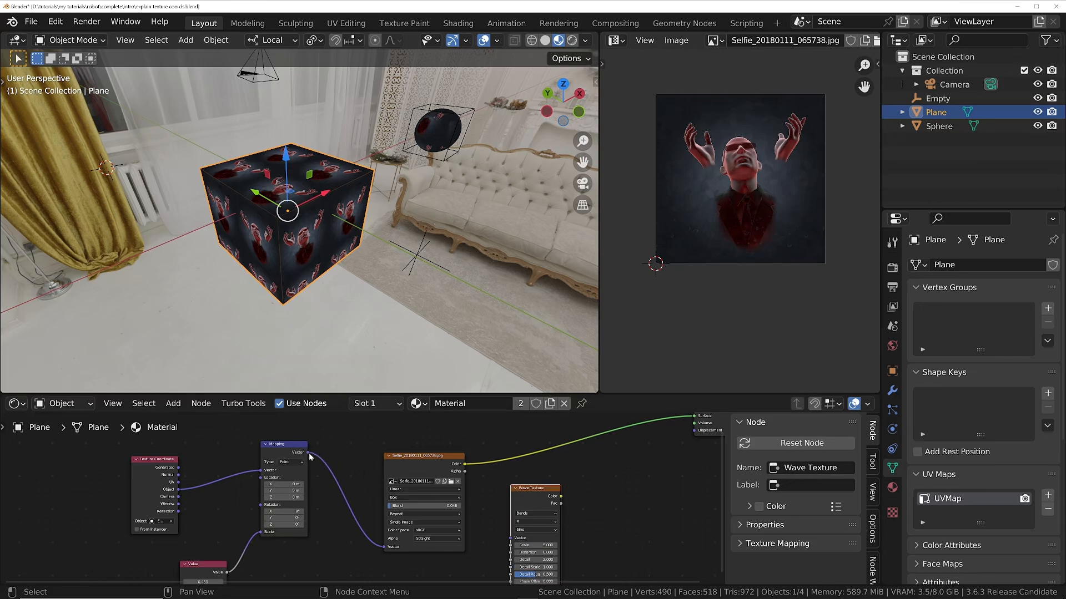
Connect the Mapping node's Vector output to the Wave Texture and preview the wave pattern on the cube
{"action": "left_click_drag", "start_coordinate": [308, 453], "coordinate": [510, 537]}
{"action": "left_click", "coordinate": [529, 491], "text": "ctrl+shift"}
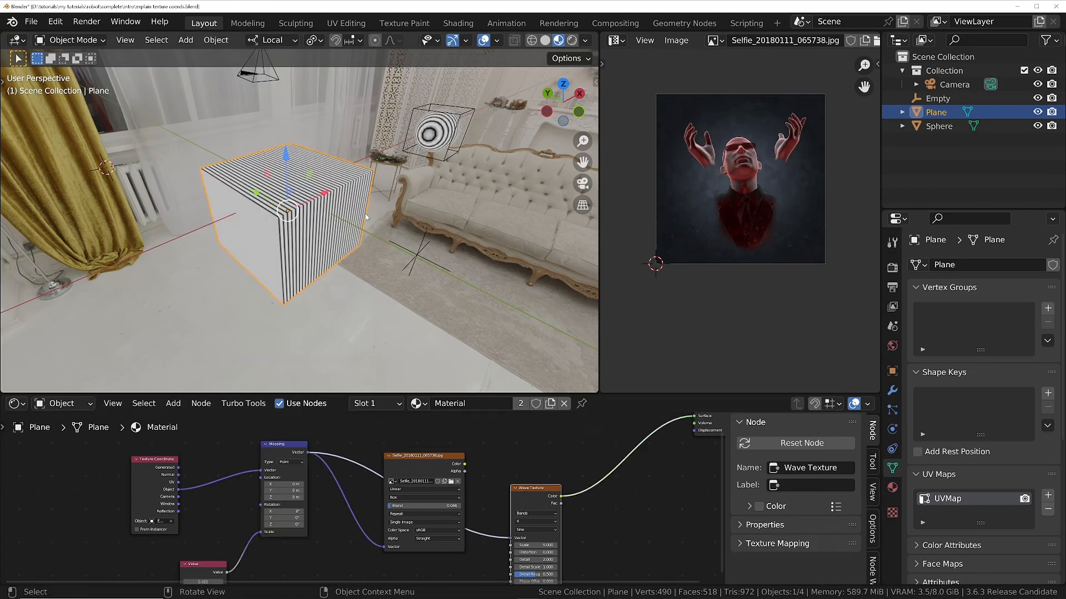
{"action": "middle_click_drag", "start_coordinate": [366, 216], "coordinate": [422, 222]}
Set the Wave Texture's type to Rings and its distortion to 3.800
{"action": "left_click", "coordinate": [531, 514]}
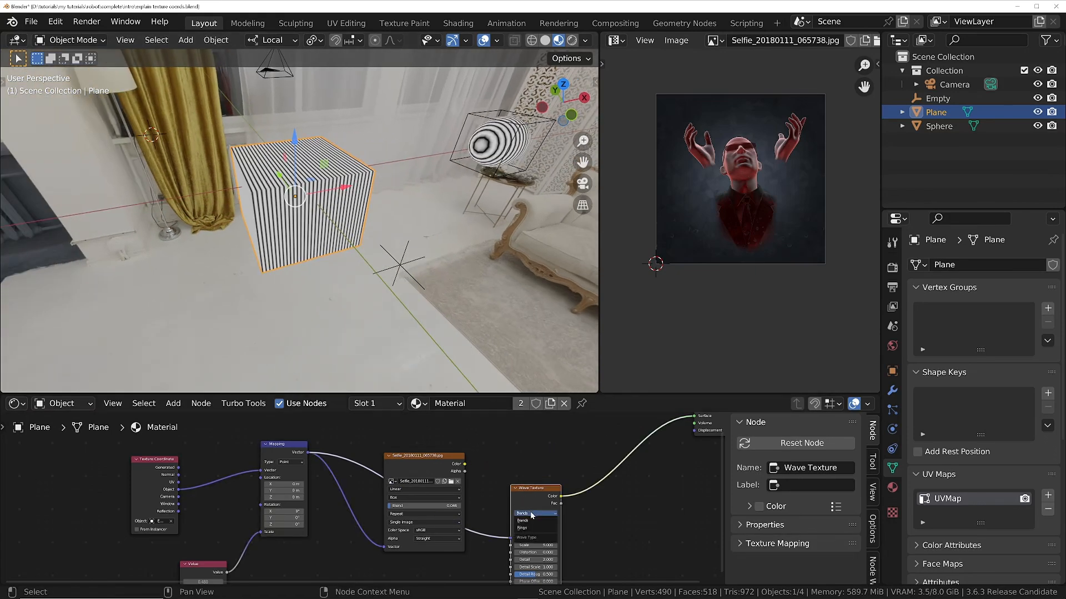
{"action": "left_click", "coordinate": [533, 528]}
{"action": "scroll", "coordinate": [536, 488], "scroll_direction": "up", "scroll_amount": 2}
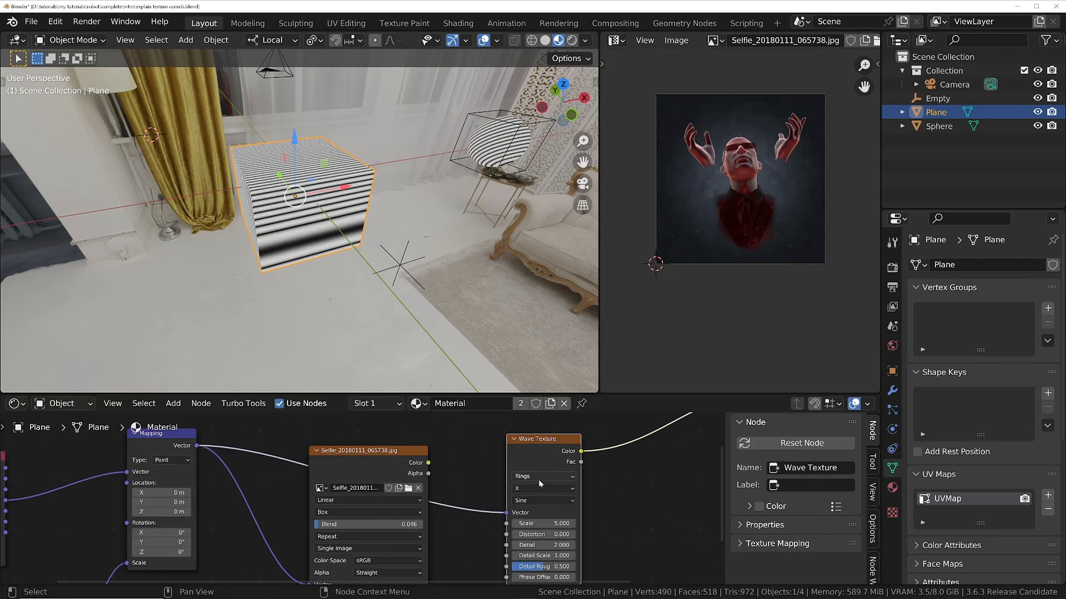
{"action": "mouse_move", "coordinate": [530, 518]}
{"action": "left_mouse_down"}
{"action": "mouse_move", "coordinate": [571, 518]}
{"action": "mouse_move", "coordinate": [549, 518]}
{"action": "left_mouse_up"}
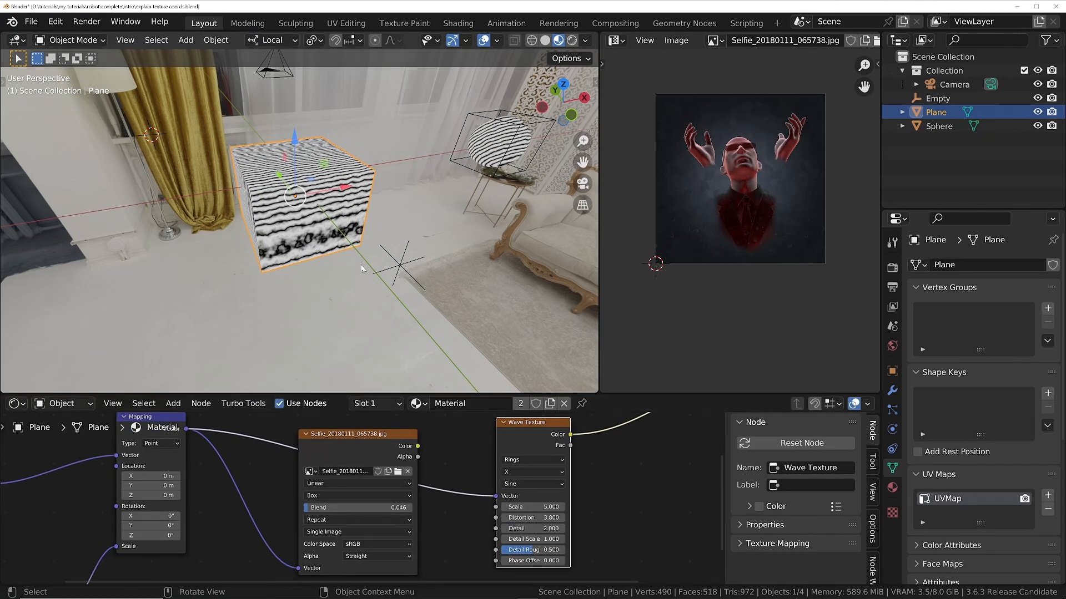
{"action": "middle_click_drag", "start_coordinate": [344, 245], "coordinate": [424, 261]}
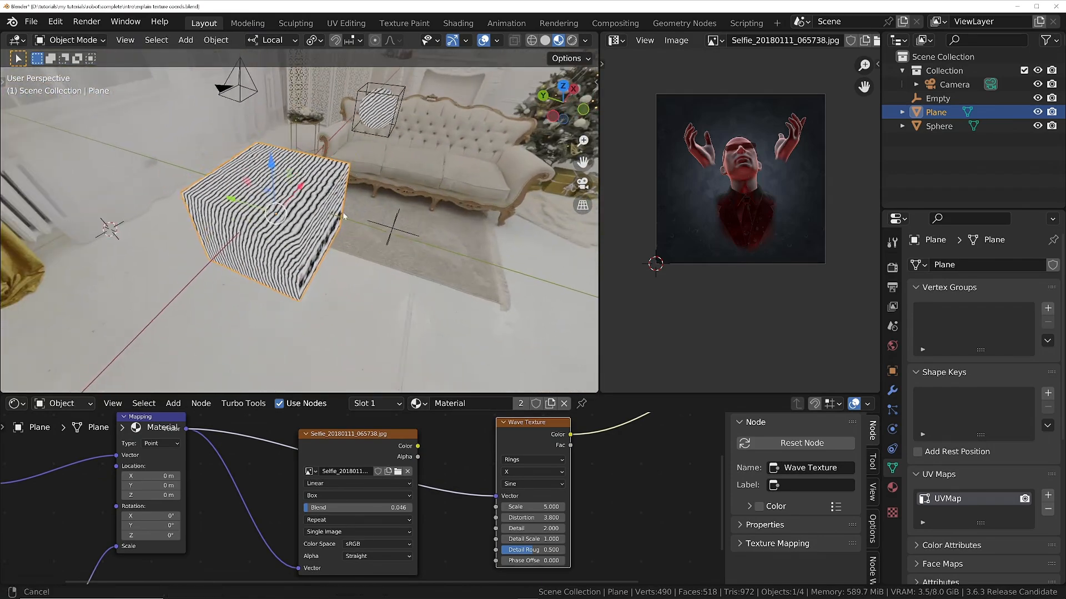
Delete the selfie image texture node and move the Wave Texture node closer to the Mapping node
{"action": "left_click", "coordinate": [369, 445]}
{"action": "key", "text": "x"}
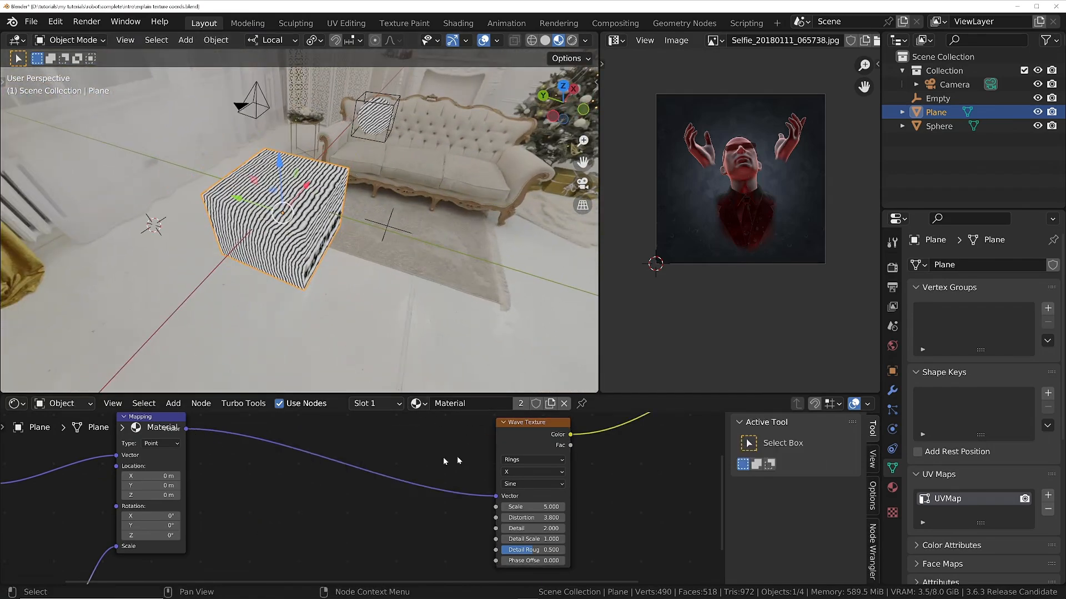
{"action": "middle_click_drag", "start_coordinate": [513, 443], "coordinate": [427, 486]}
{"action": "scroll", "coordinate": [403, 495], "scroll_direction": "down", "scroll_amount": 4}
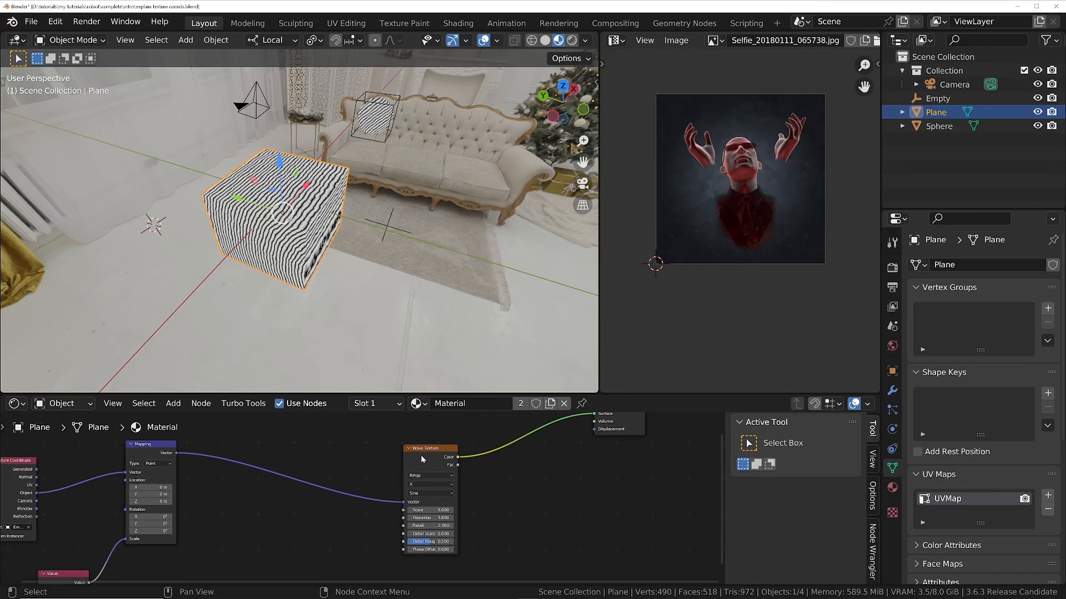
{"action": "left_click_drag", "start_coordinate": [421, 456], "coordinate": [398, 451]}
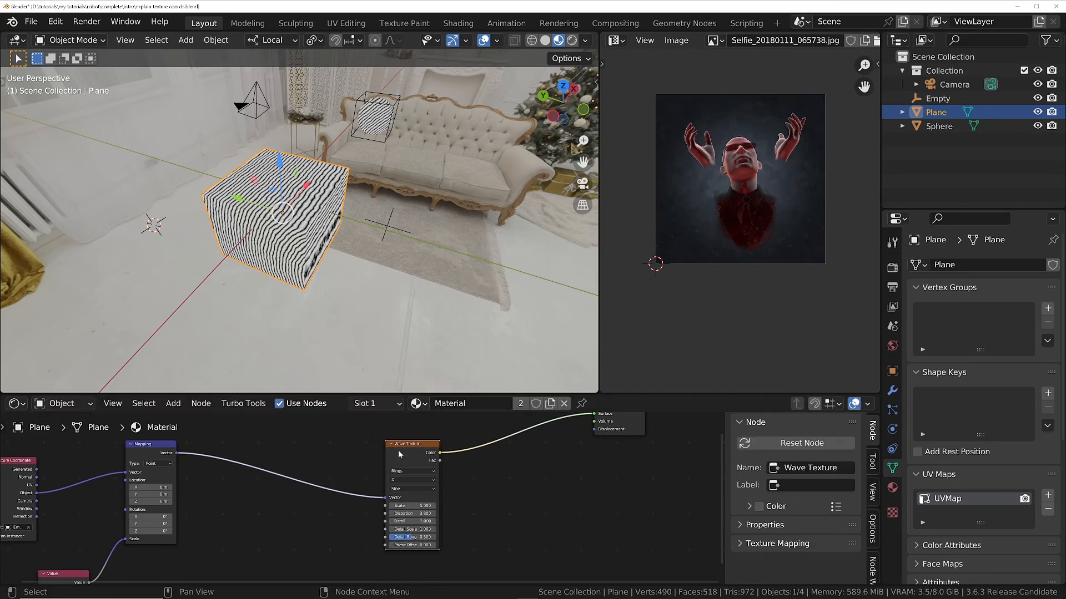
Set the Wave Texture's rings direction to Z
{"action": "middle_click_drag", "start_coordinate": [303, 300], "coordinate": [263, 286]}
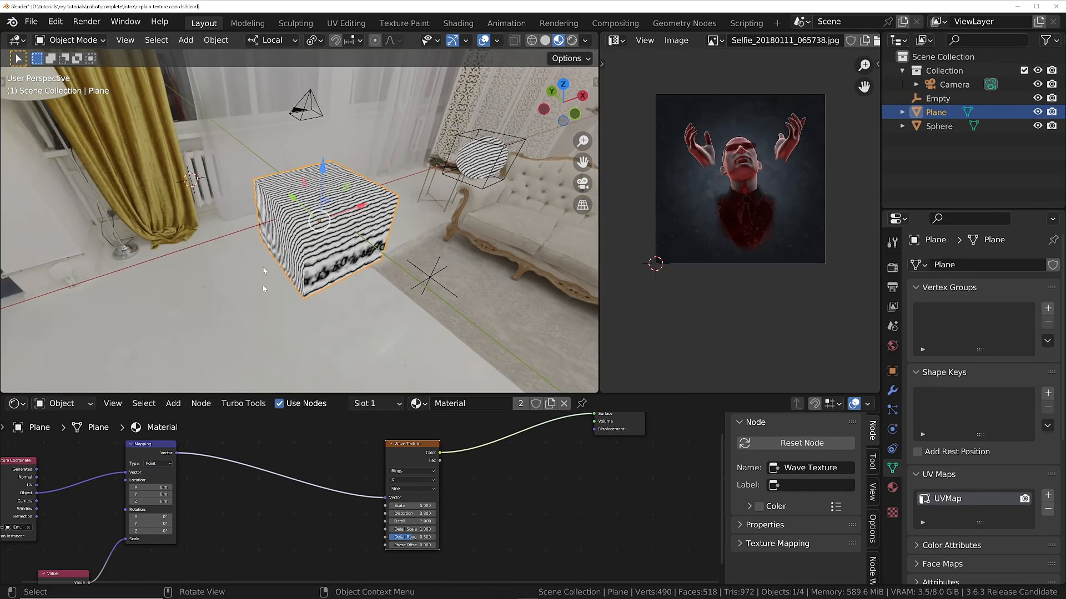
{"action": "middle_click_drag", "start_coordinate": [244, 328], "coordinate": [339, 295]}
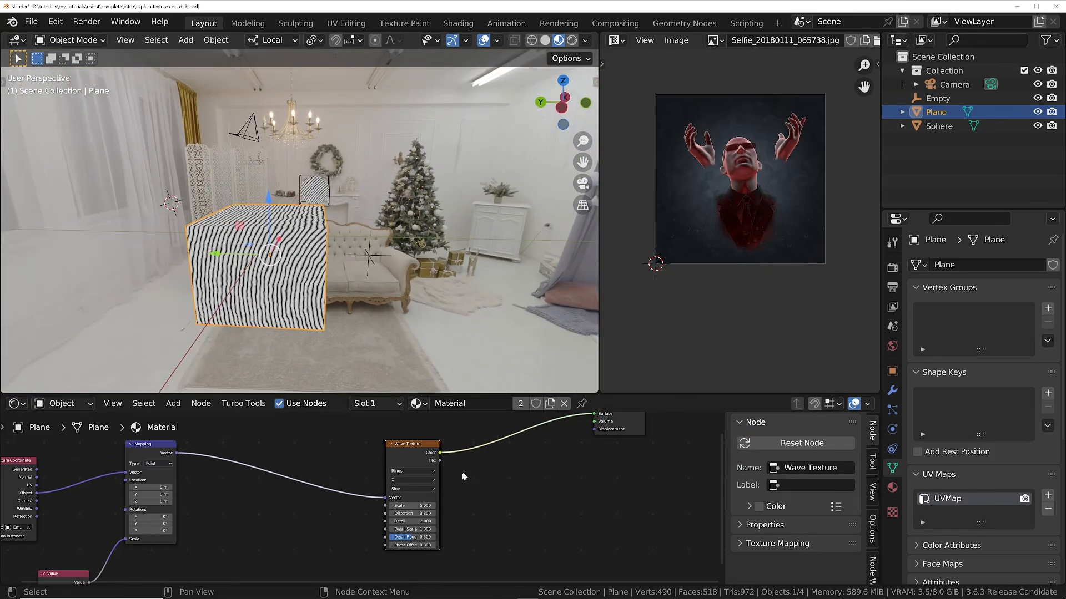
{"action": "scroll", "coordinate": [464, 477], "scroll_direction": "up", "scroll_amount": 2}
{"action": "left_click", "coordinate": [408, 478]}
{"action": "left_click", "coordinate": [400, 515]}
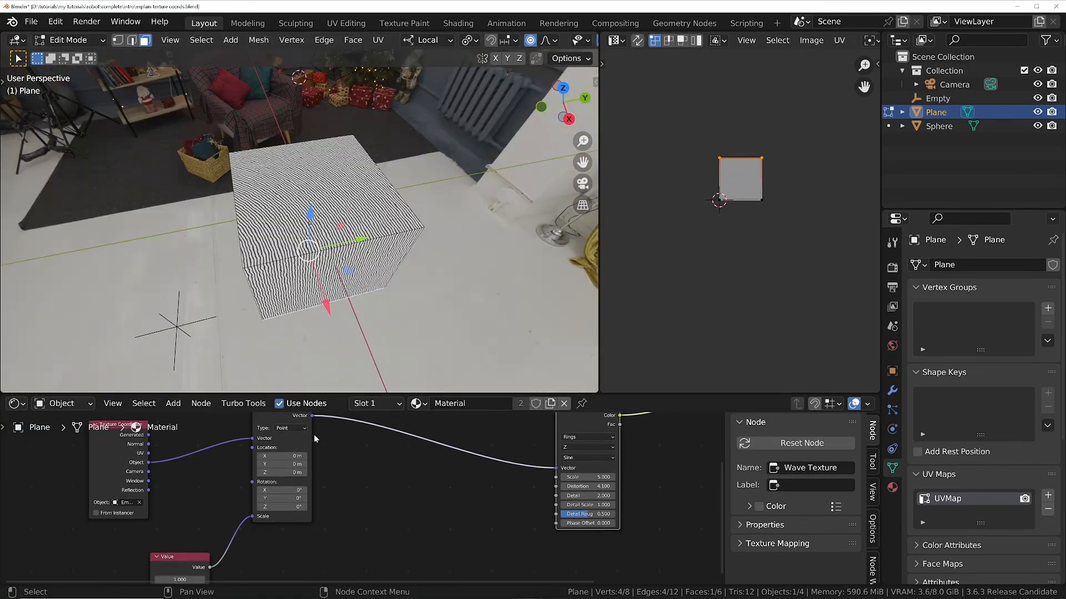
Select a side face of the cube and move it slightly along its local Y axis with proportional editing
{"action": "middle_click_drag", "start_coordinate": [217, 278], "coordinate": [271, 256]}
{"action": "left_click", "coordinate": [237, 253]}
{"action": "middle_click_drag", "start_coordinate": [246, 220], "coordinate": [132, 264]}
{"action": "key", "text": "g"}
{"action": "key", "text": "y"}
{"action": "key", "text": "y"}
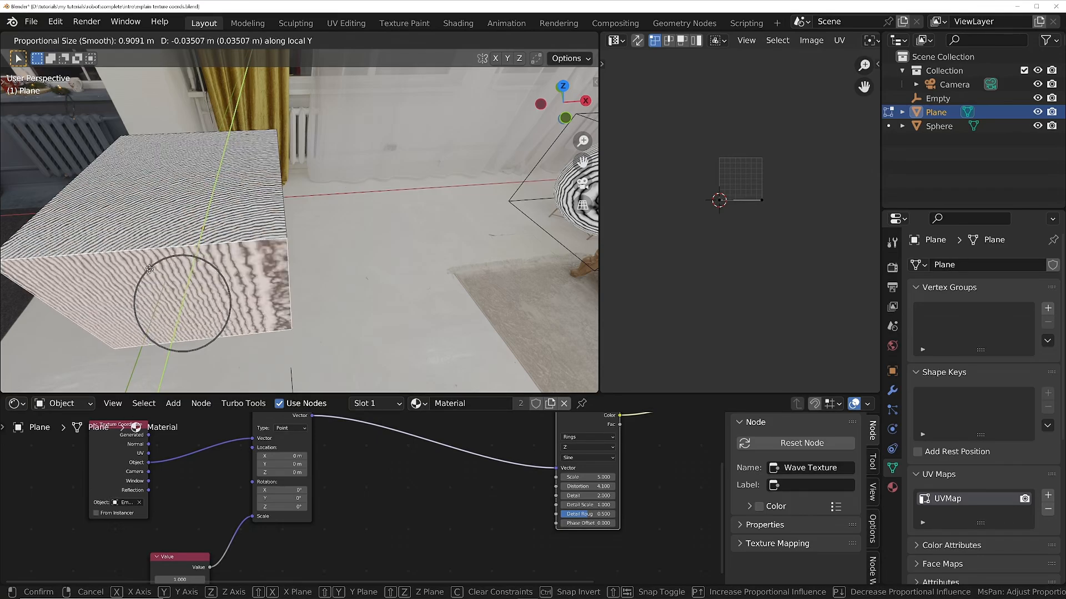
{"action": "left_click", "coordinate": [226, 292]}
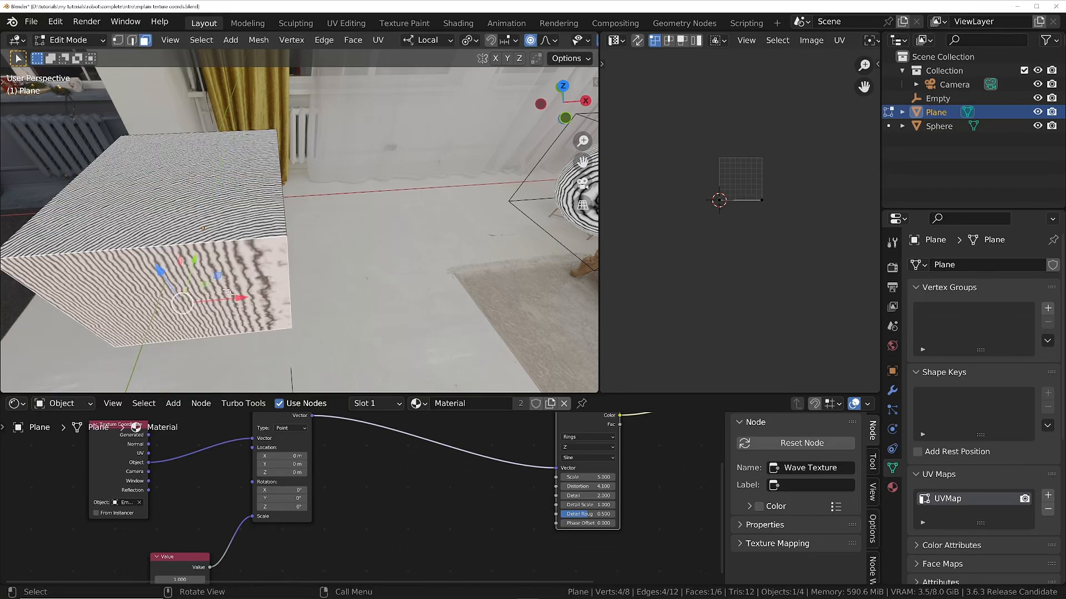
{"action": "middle_click_drag", "start_coordinate": [589, 444], "coordinate": [497, 495]}
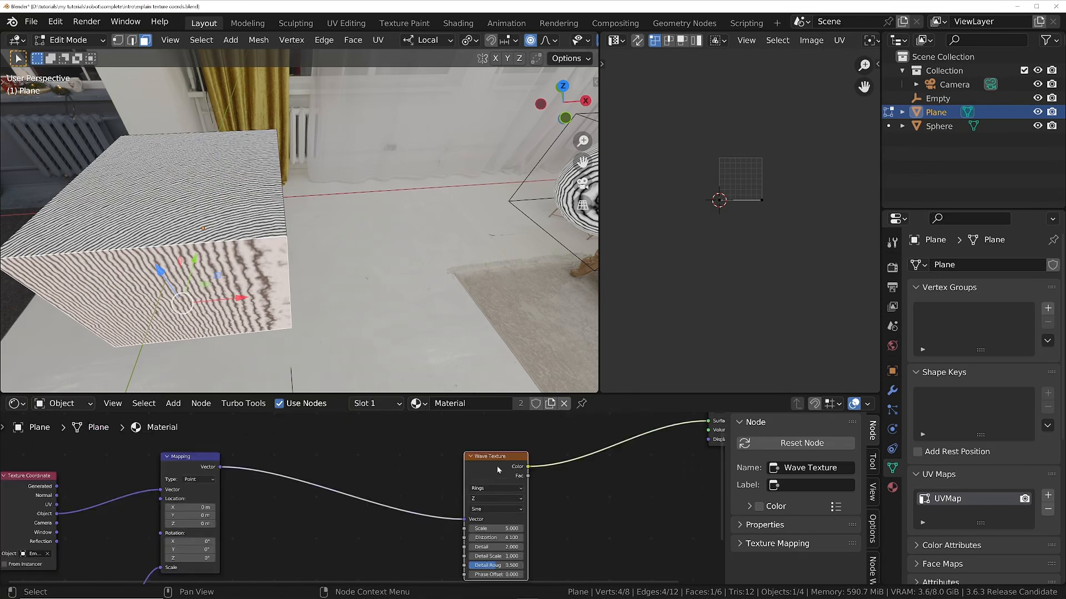
{"action": "middle_click_drag", "start_coordinate": [209, 213], "coordinate": [288, 209]}
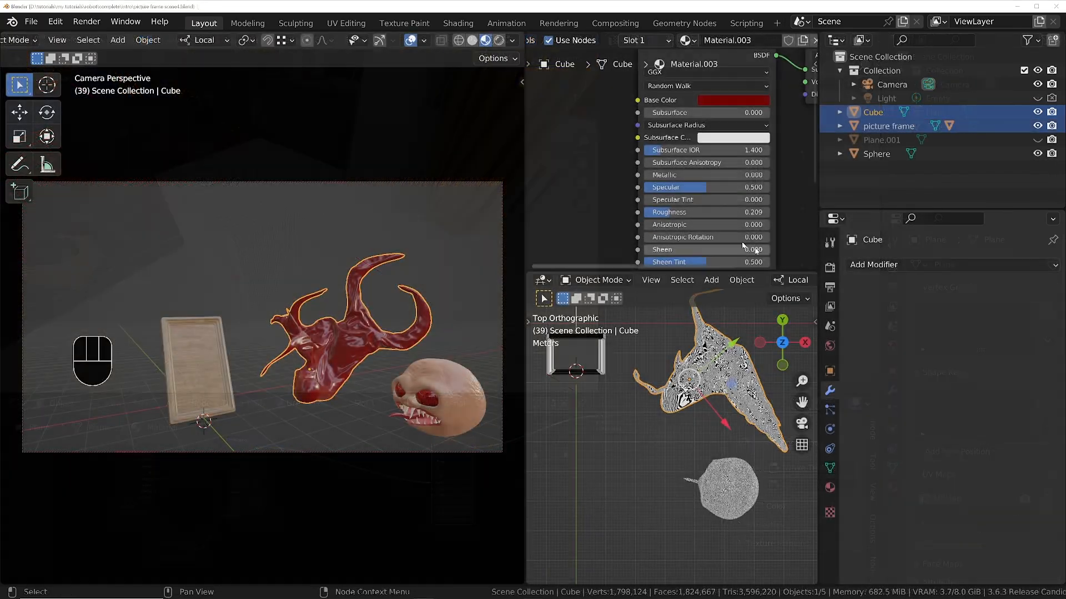
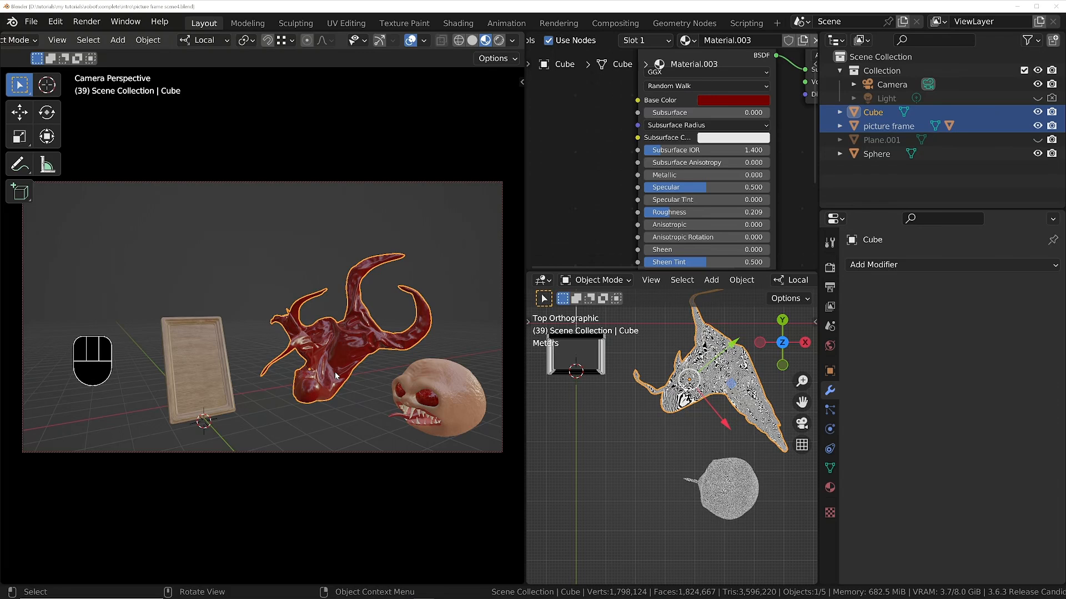
Copy the plywood_diff_4k.jpg image texture node from the picture frame's material
{"action": "key", "text": "KP_Divide"}
{"action": "left_click", "coordinate": [201, 334]}
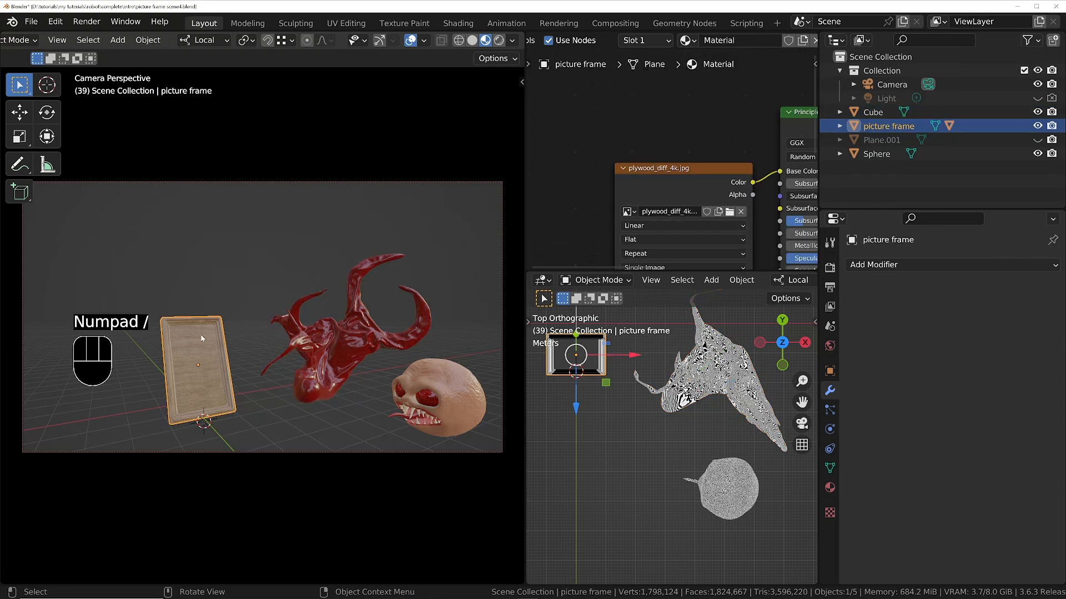
{"action": "middle_click_drag", "start_coordinate": [669, 253], "coordinate": [631, 197]}
{"action": "scroll", "coordinate": [647, 162], "scroll_direction": "down", "scroll_amount": 3}
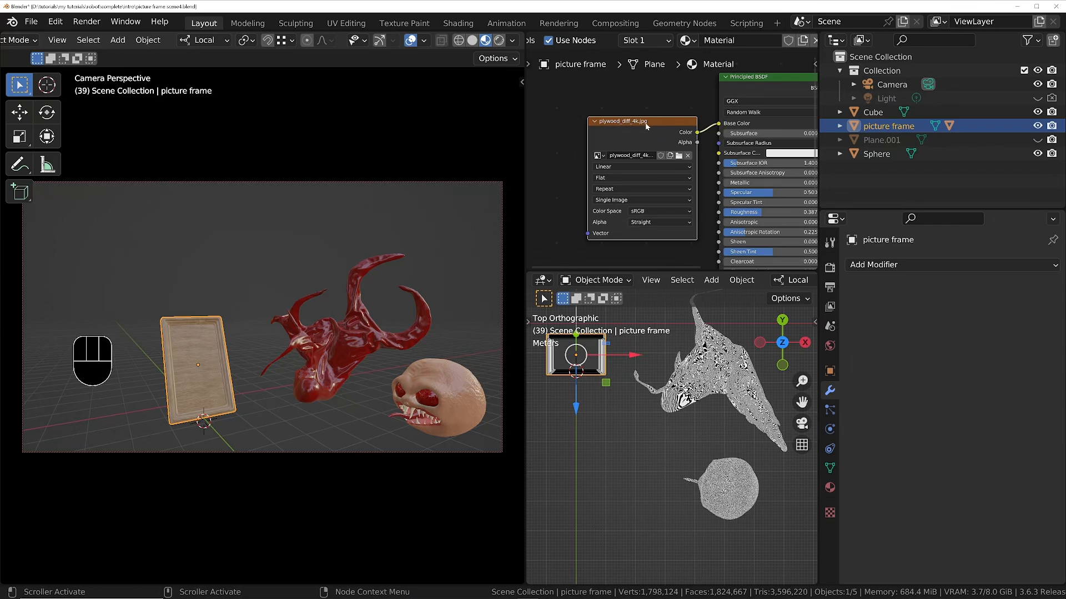
{"action": "key", "text": "ctrl"}
{"action": "key", "text": "ctrl+c"}
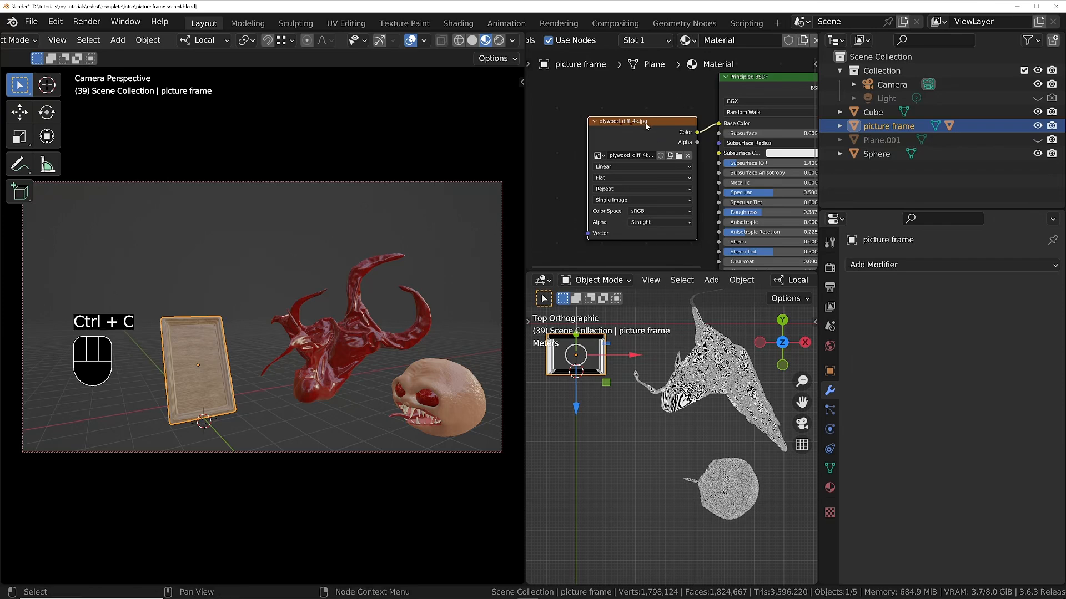
Isolate the red horned sculpture in local view and bring its complete node setup into view
{"action": "left_click", "coordinate": [350, 352]}
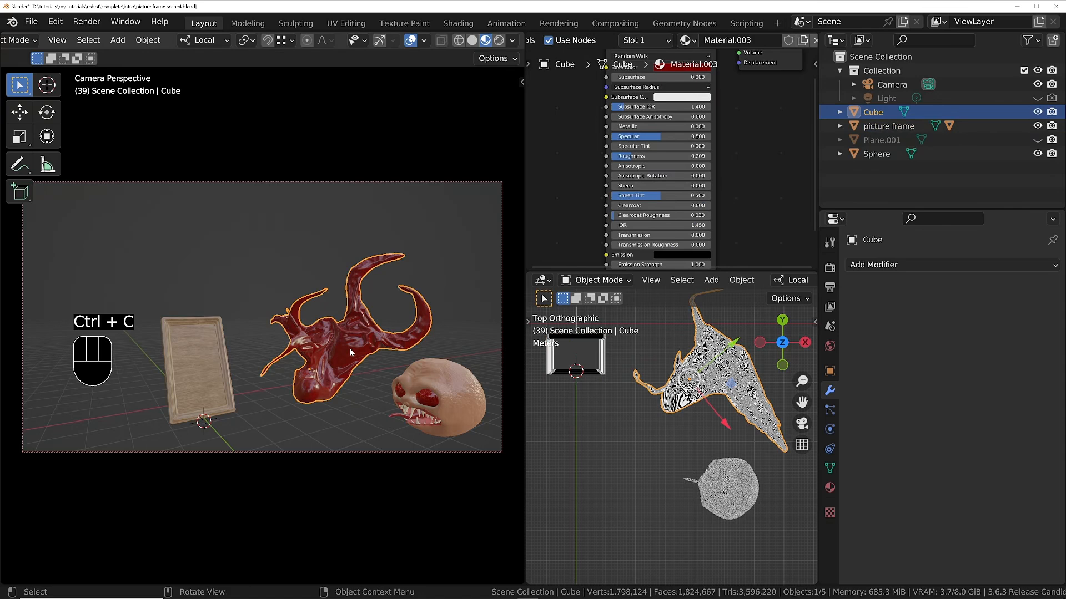
{"action": "key", "text": "KP_Divide"}
{"action": "middle_click_drag", "start_coordinate": [165, 256], "coordinate": [285, 275]}
{"action": "scroll", "coordinate": [664, 158], "scroll_direction": "down", "scroll_amount": 3}
{"action": "scroll", "coordinate": [663, 158], "scroll_direction": "down", "scroll_amount": 1}
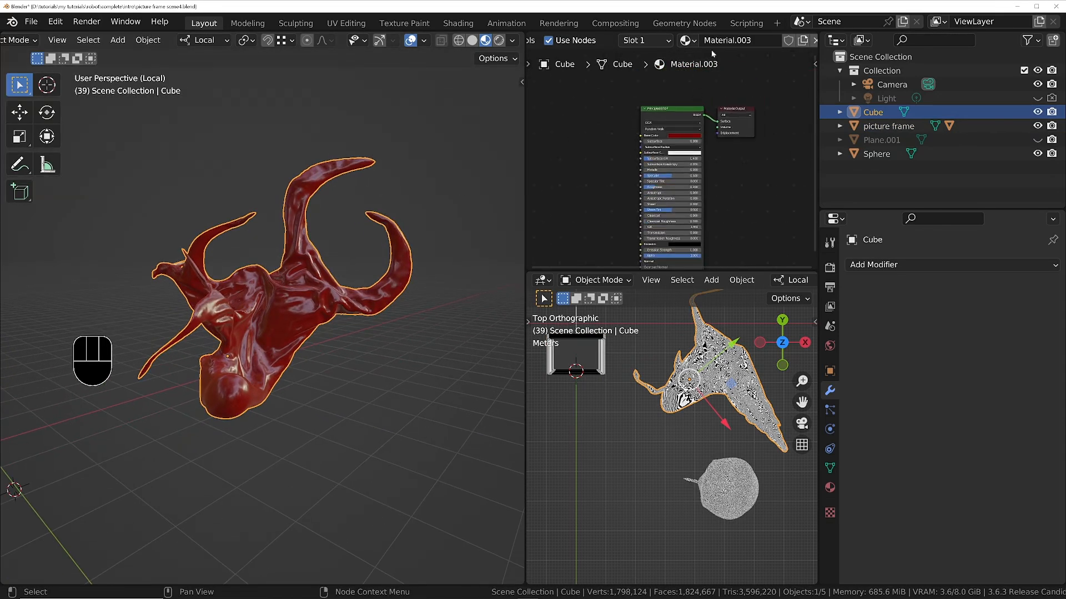
Paste the plywood image texture node into the sculpture's material and connect its Color output to the Principled BSDF's Base Color
{"action": "middle_click_drag", "start_coordinate": [606, 152], "coordinate": [640, 156]}
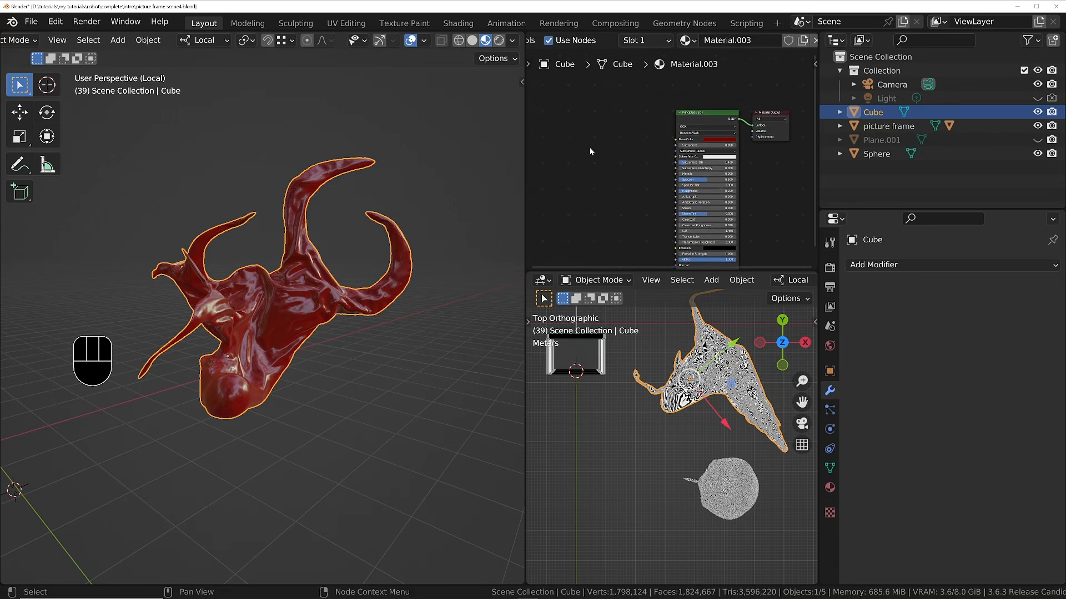
{"action": "key", "text": "ctrl+v"}
{"action": "scroll", "coordinate": [595, 149], "scroll_direction": "up", "scroll_amount": 3}
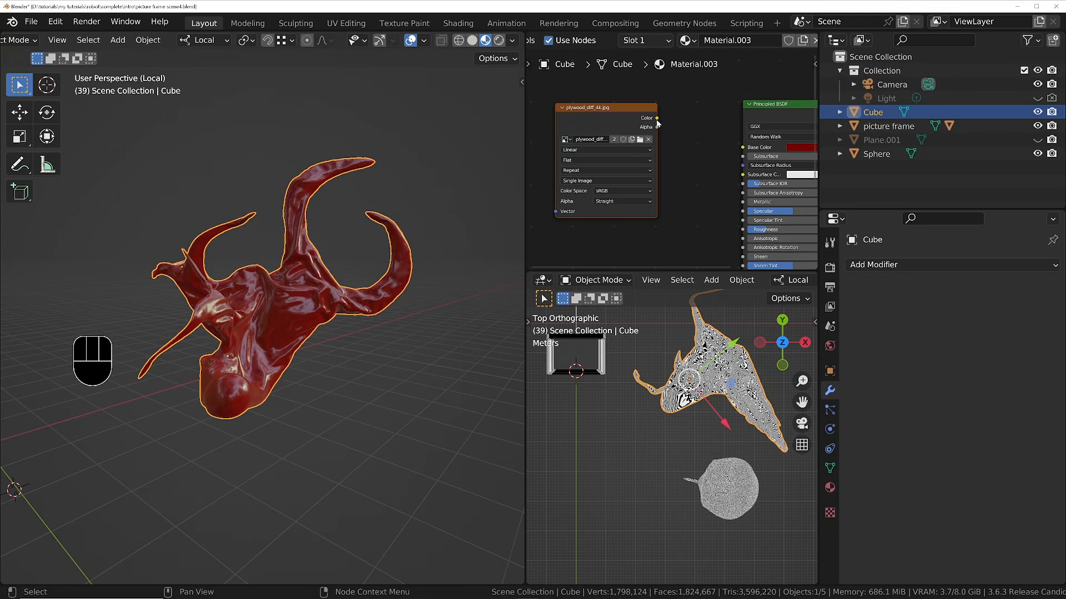
{"action": "left_click_drag", "start_coordinate": [658, 119], "coordinate": [744, 148]}
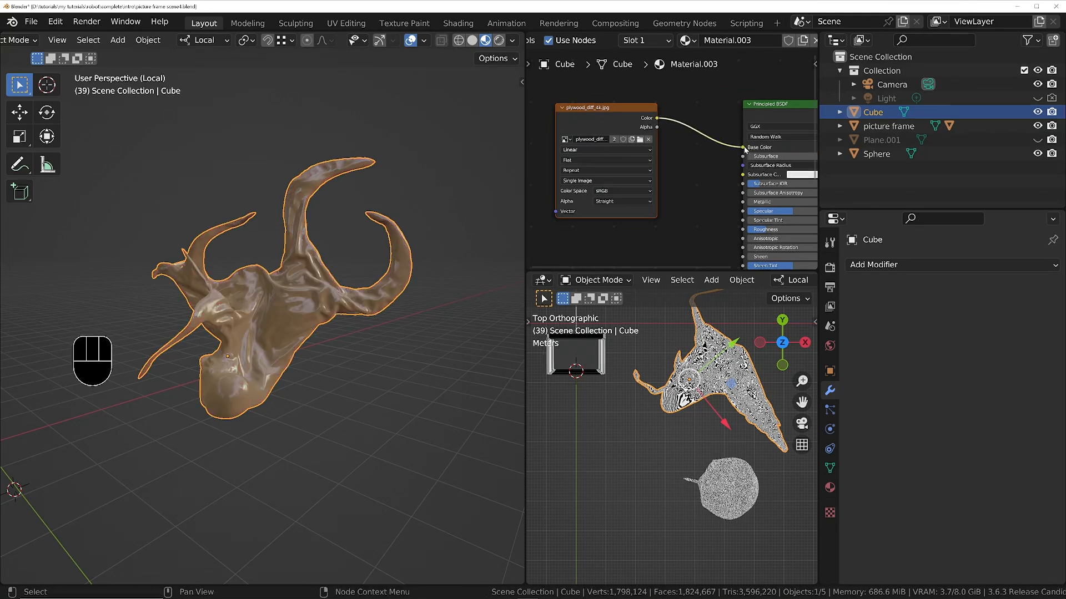
{"action": "middle_click_drag", "start_coordinate": [595, 210], "coordinate": [613, 202]}
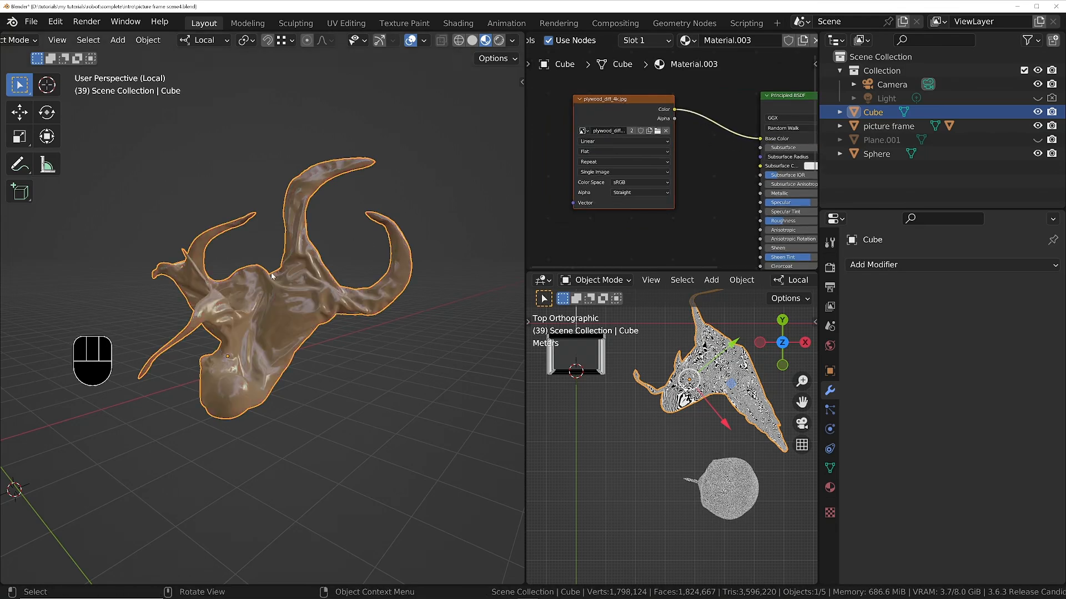
{"action": "middle_click_drag", "start_coordinate": [261, 300], "coordinate": [289, 307]}
{"action": "scroll", "coordinate": [289, 307], "scroll_direction": "up", "scroll_amount": 5}
{"action": "scroll", "coordinate": [289, 307], "scroll_direction": "down", "scroll_amount": 4}
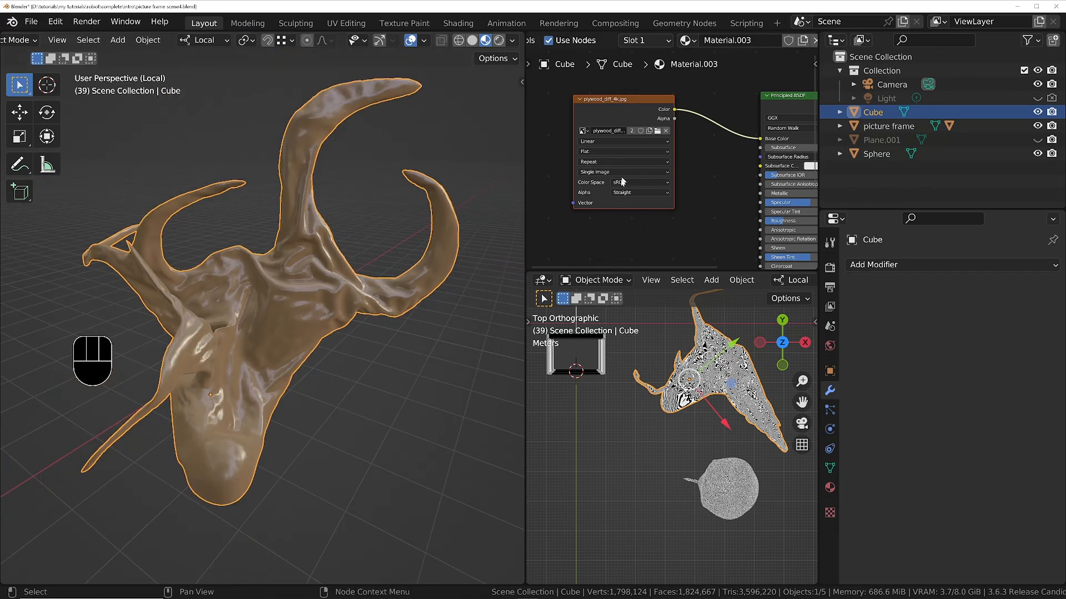
Enlarge the node editor over the lower viewport and add Texture Coordinate and Mapping nodes to the plywood texture
{"action": "left_click_drag", "start_coordinate": [528, 269], "coordinate": [539, 328]}
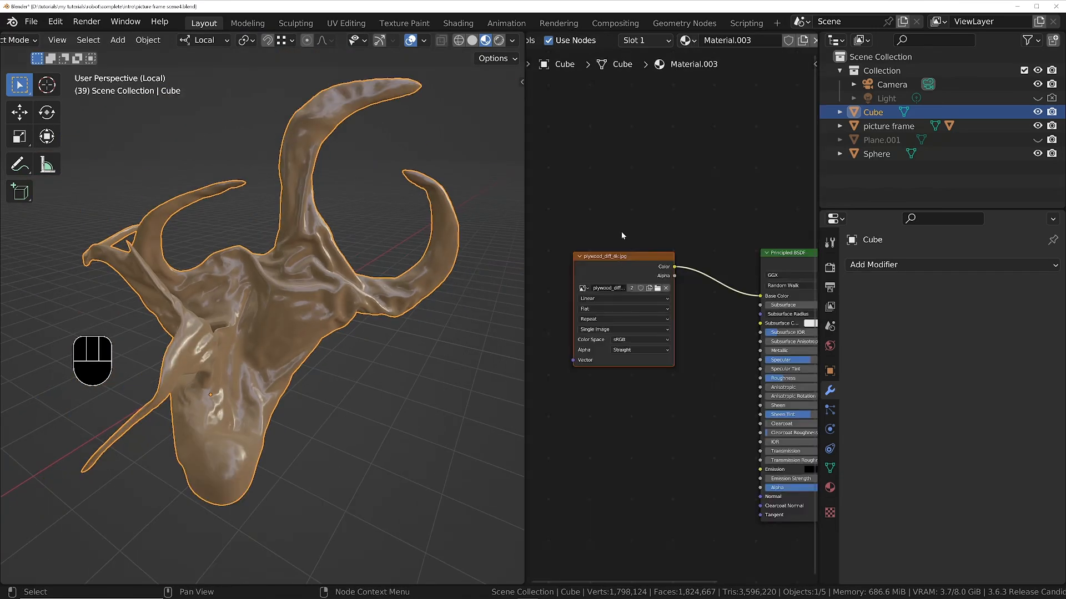
{"action": "middle_click_drag", "start_coordinate": [614, 286], "coordinate": [678, 282]}
{"action": "scroll", "coordinate": [680, 282], "scroll_direction": "down", "scroll_amount": 2}
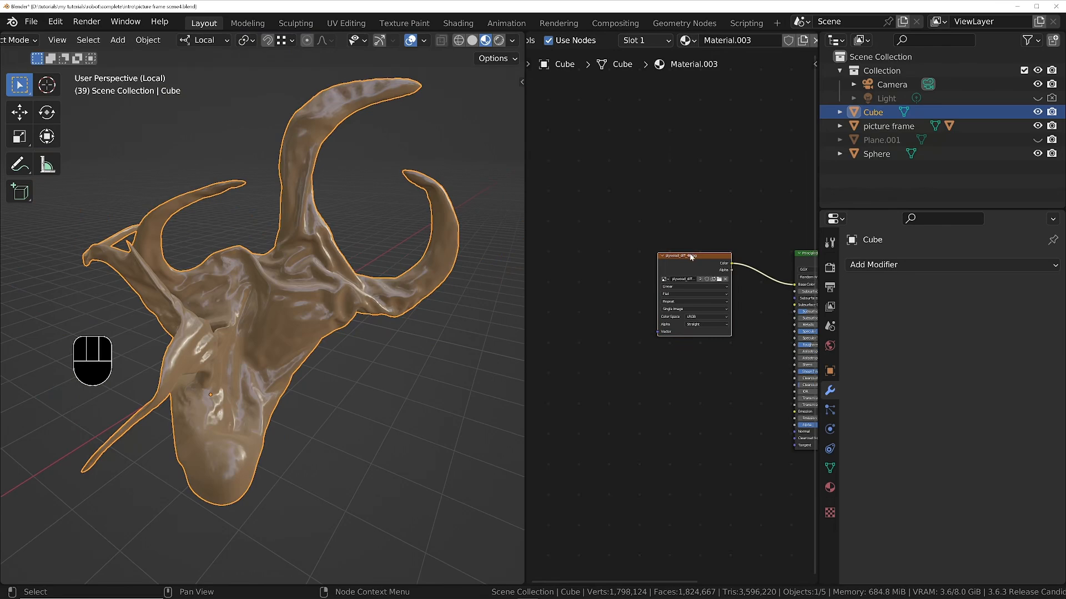
{"action": "key", "text": "ctrl+t"}
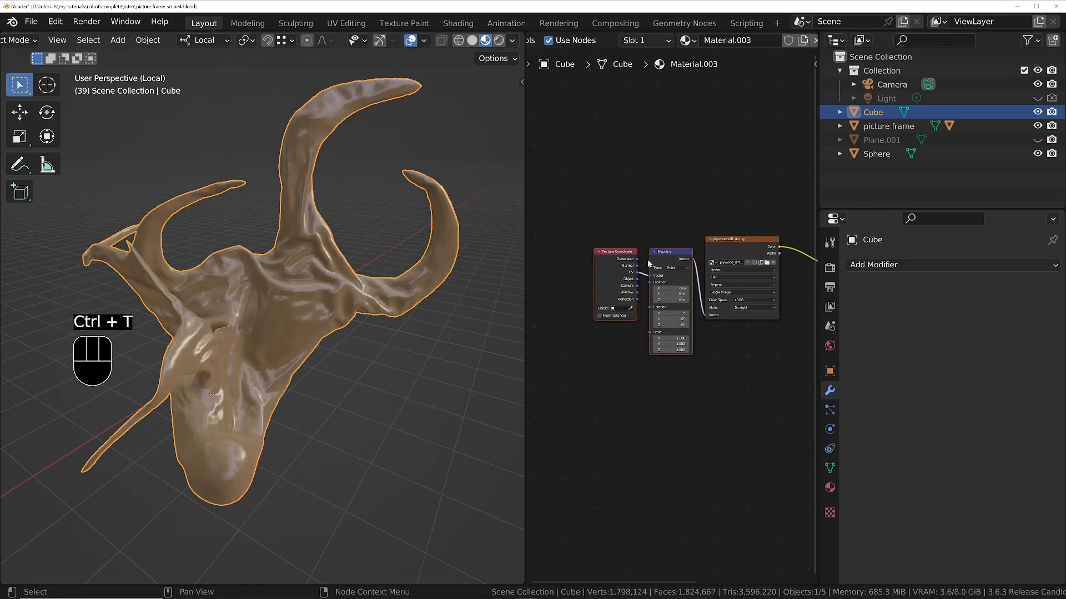
{"action": "scroll", "coordinate": [648, 264], "scroll_direction": "up", "scroll_amount": 2}
{"action": "scroll", "coordinate": [608, 277], "scroll_direction": "up", "scroll_amount": 2}
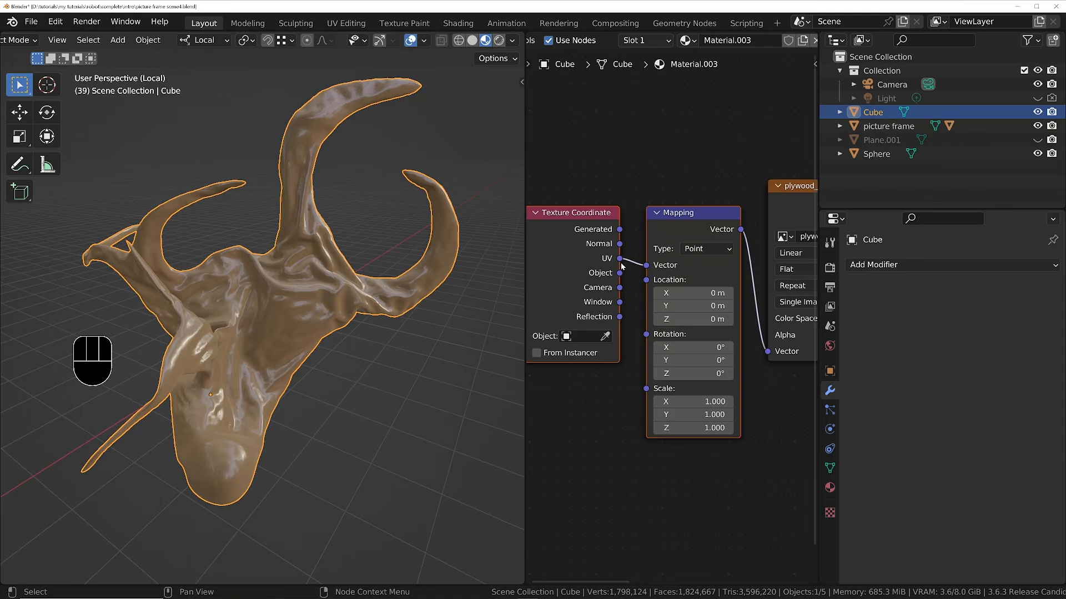
Connect the Texture Coordinate node's Generated output to the Mapping node's Vector input in place of the UV link
{"action": "middle_click_drag", "start_coordinate": [650, 195], "coordinate": [648, 184]}
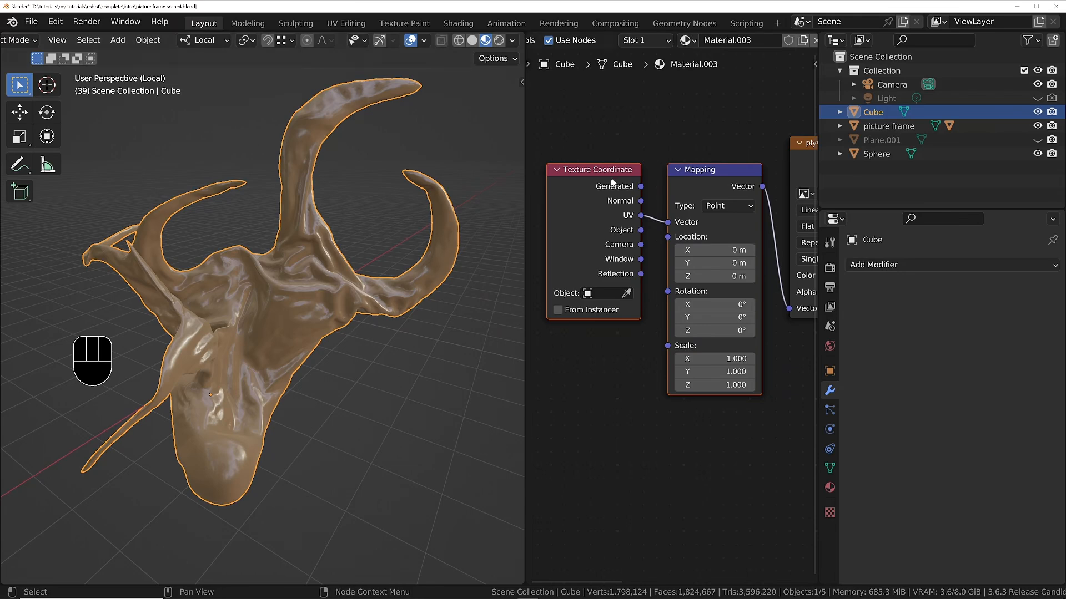
{"action": "left_click_drag", "start_coordinate": [641, 187], "coordinate": [668, 222]}
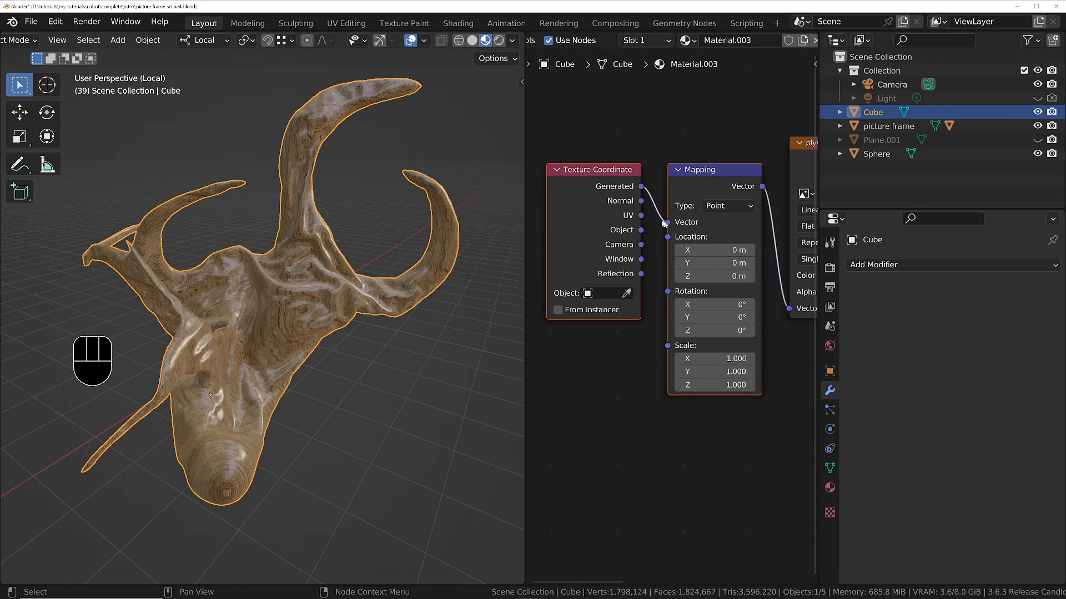
{"action": "middle_click_drag", "start_coordinate": [328, 327], "coordinate": [530, 256], "text": "ctrl"}
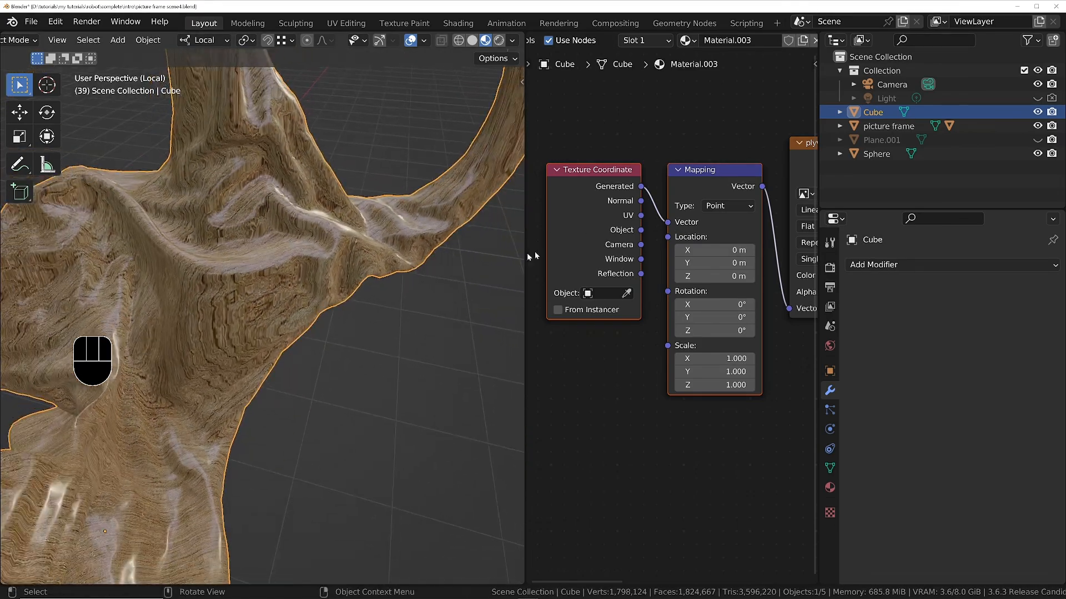
Change the plywood image texture's projection from Flat to Box
{"action": "middle_click_drag", "start_coordinate": [721, 206], "coordinate": [520, 226]}
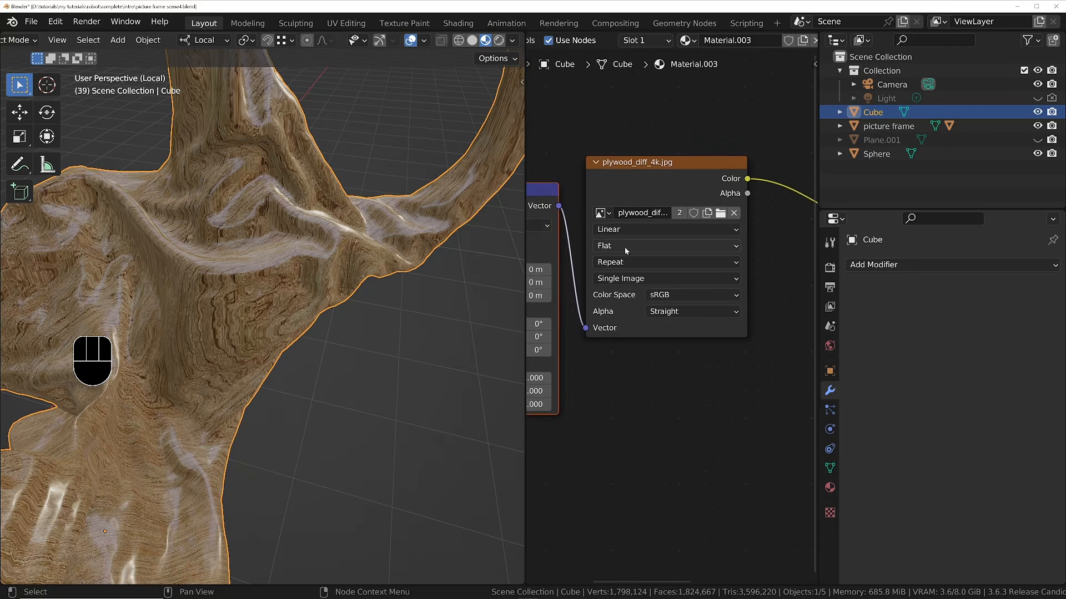
{"action": "left_click", "coordinate": [649, 246]}
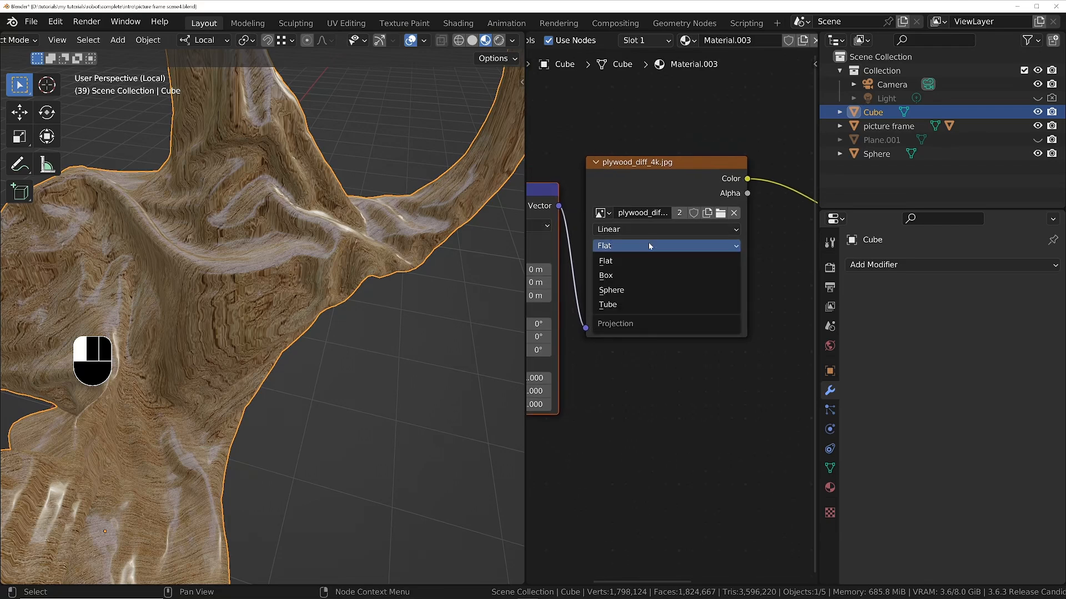
{"action": "left_click", "coordinate": [625, 281]}
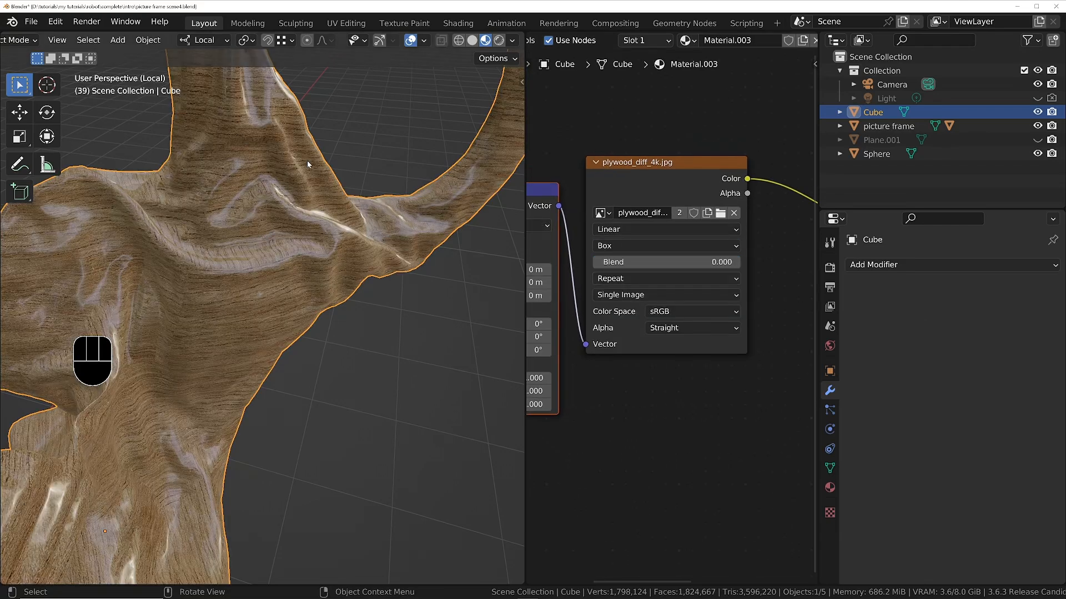
{"action": "middle_click_drag", "start_coordinate": [308, 161], "coordinate": [379, 325]}
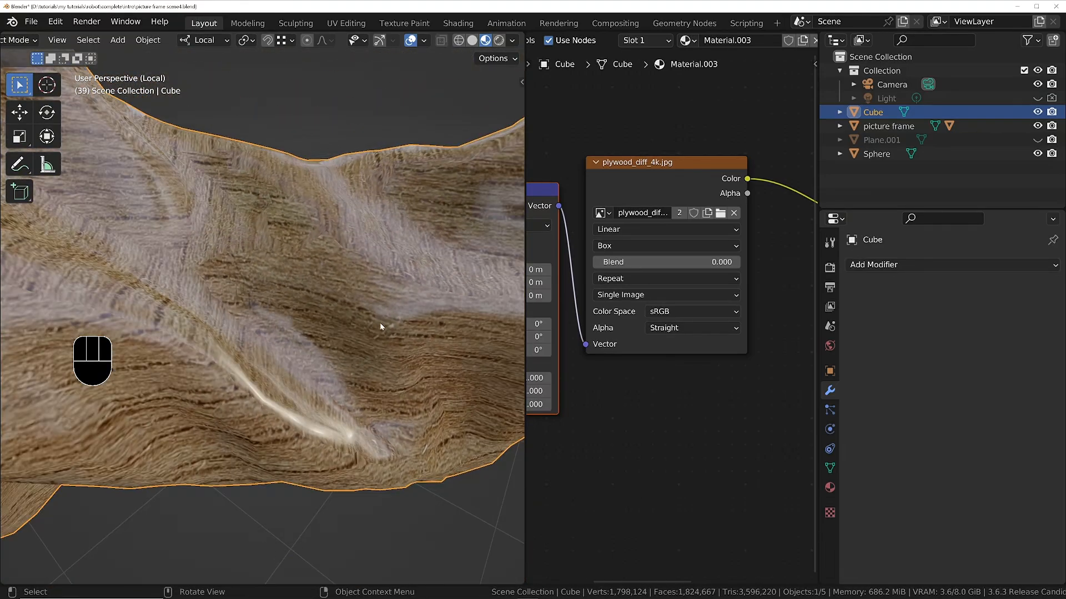
Set the plywood texture's box projection Blend to 0.055 to soften the seams across the sculpture
{"action": "middle_click_drag", "start_coordinate": [366, 266], "coordinate": [332, 305]}
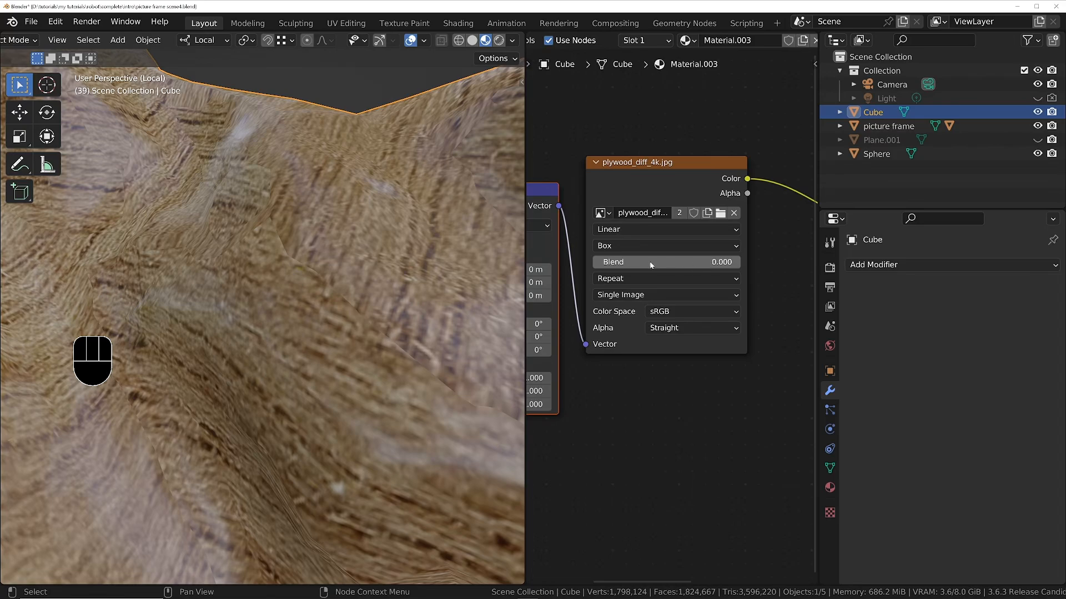
{"action": "left_click_drag", "start_coordinate": [651, 265], "coordinate": [601, 266]}
{"action": "middle_click_drag", "start_coordinate": [313, 208], "coordinate": [245, 349], "text": "ctrl"}
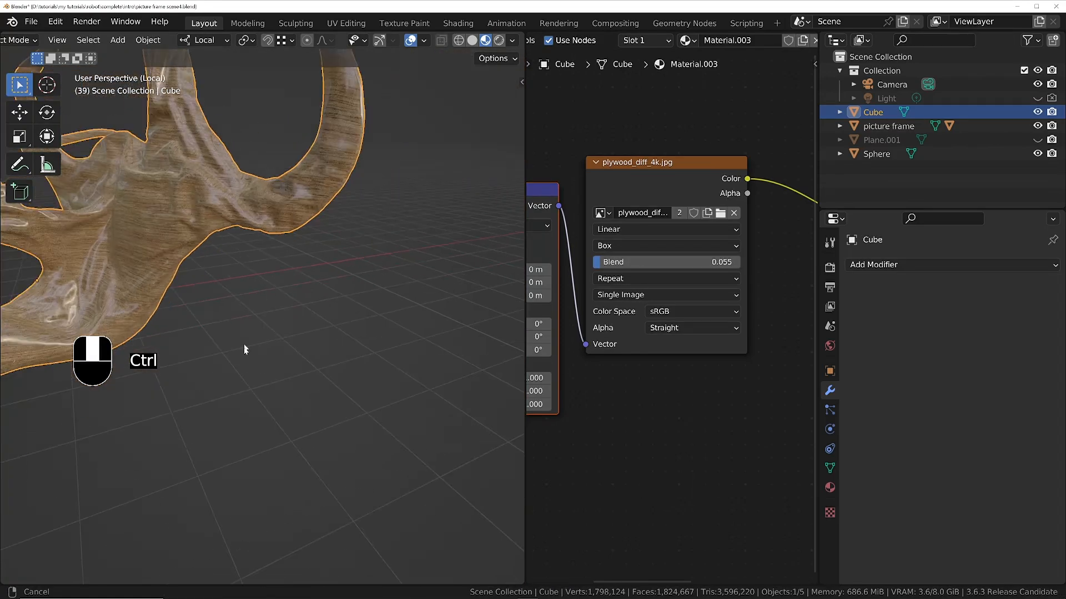
{"action": "middle_click_drag", "start_coordinate": [162, 222], "coordinate": [253, 311], "text": "shift"}
{"action": "middle_click_drag", "start_coordinate": [252, 311], "coordinate": [257, 247]}
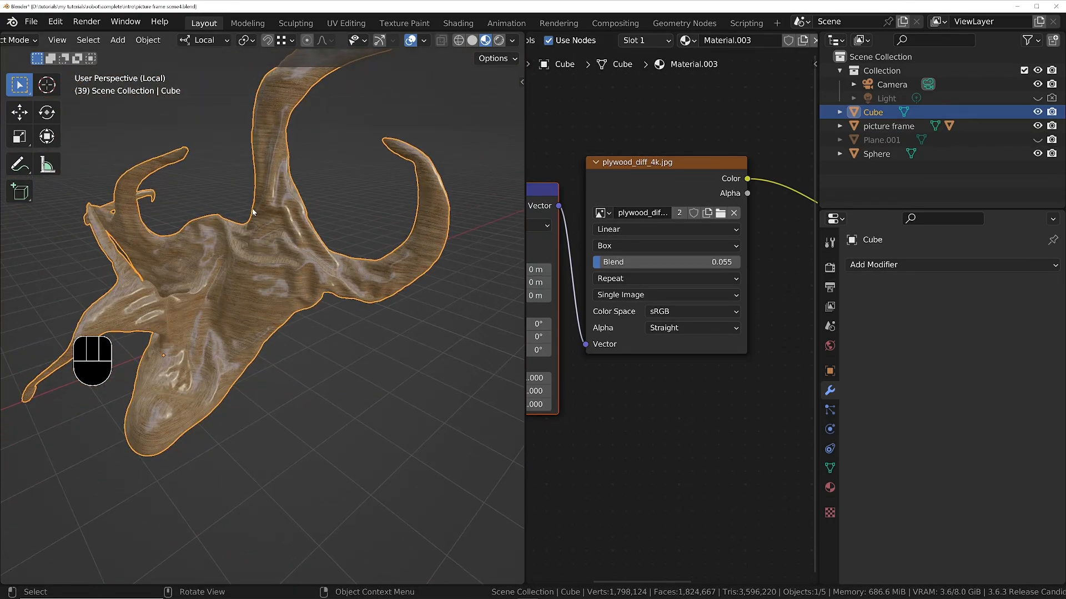
{"action": "scroll", "coordinate": [261, 250], "scroll_direction": "down", "scroll_amount": 2}
Exit local view and preview the whole scene in rendered shading with overlays hidden
{"action": "key", "text": "KP_Divide"}
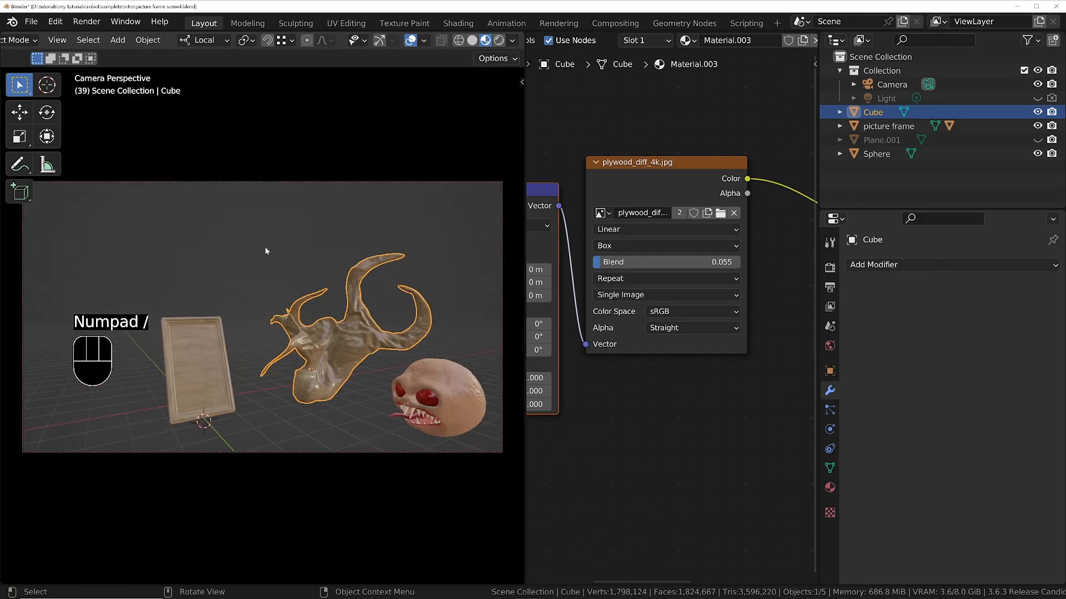
{"action": "left_click", "coordinate": [498, 40]}
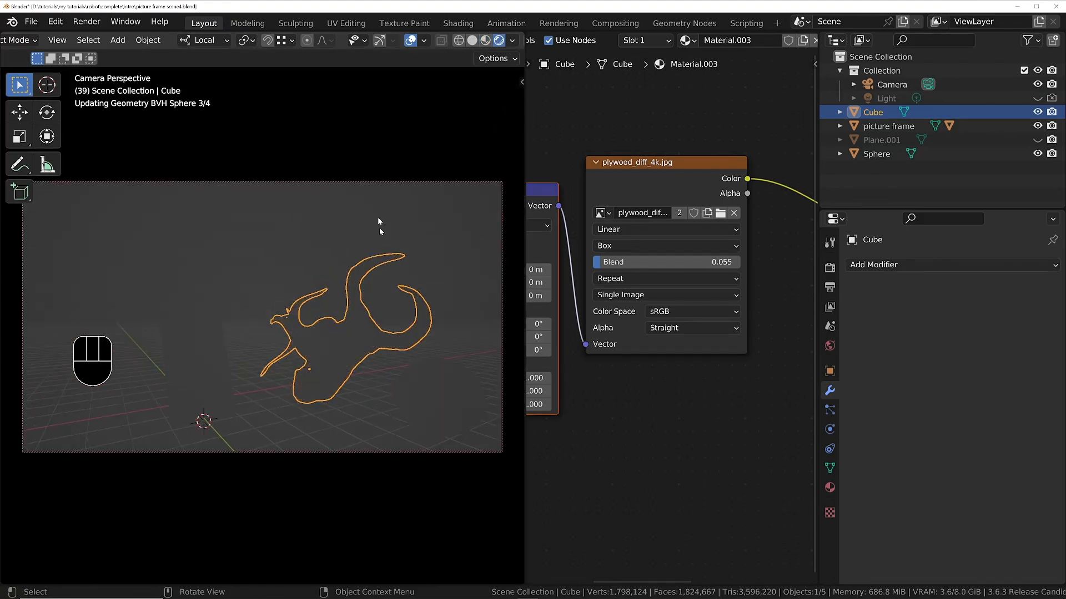
{"action": "left_click", "coordinate": [410, 40]}
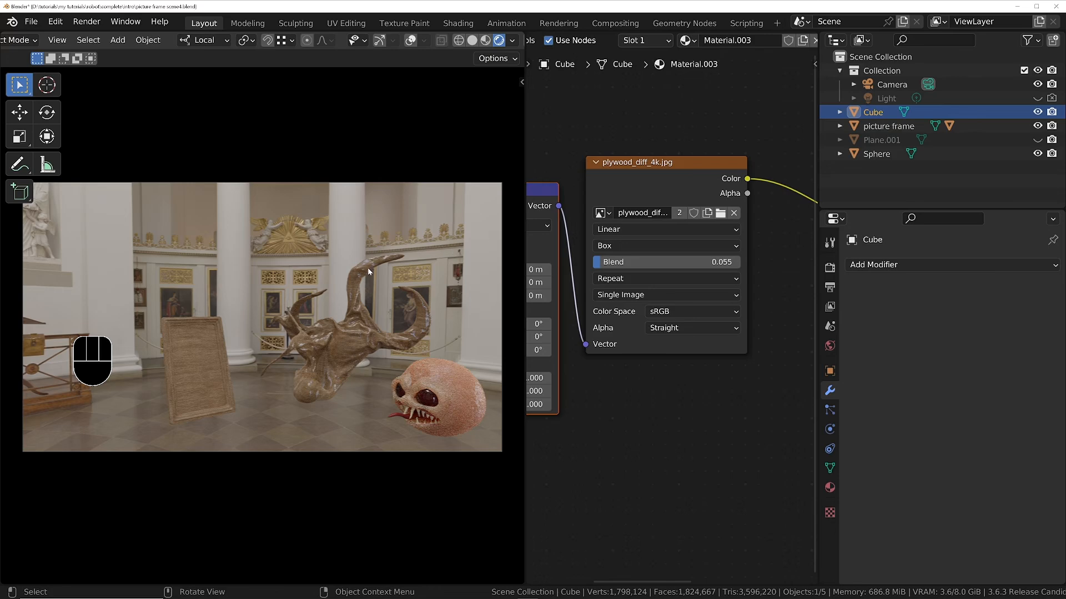
Isolate the sculpture in local view with overlays and gizmos shown, and switch the viewport to material preview shading
{"action": "key", "text": "KP_Divide"}
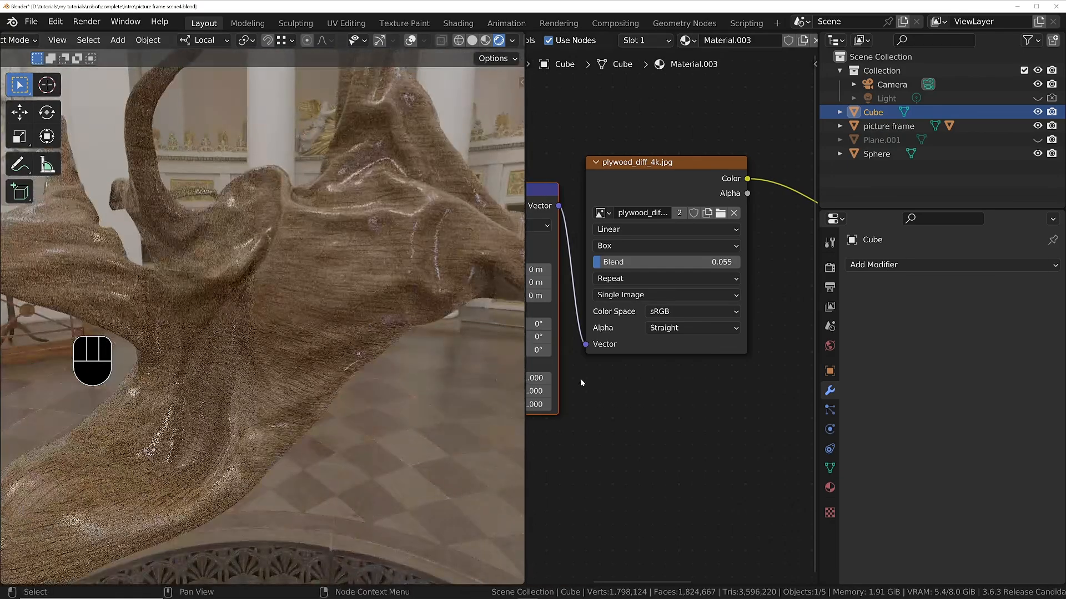
{"action": "middle_click_drag", "start_coordinate": [580, 378], "coordinate": [744, 382]}
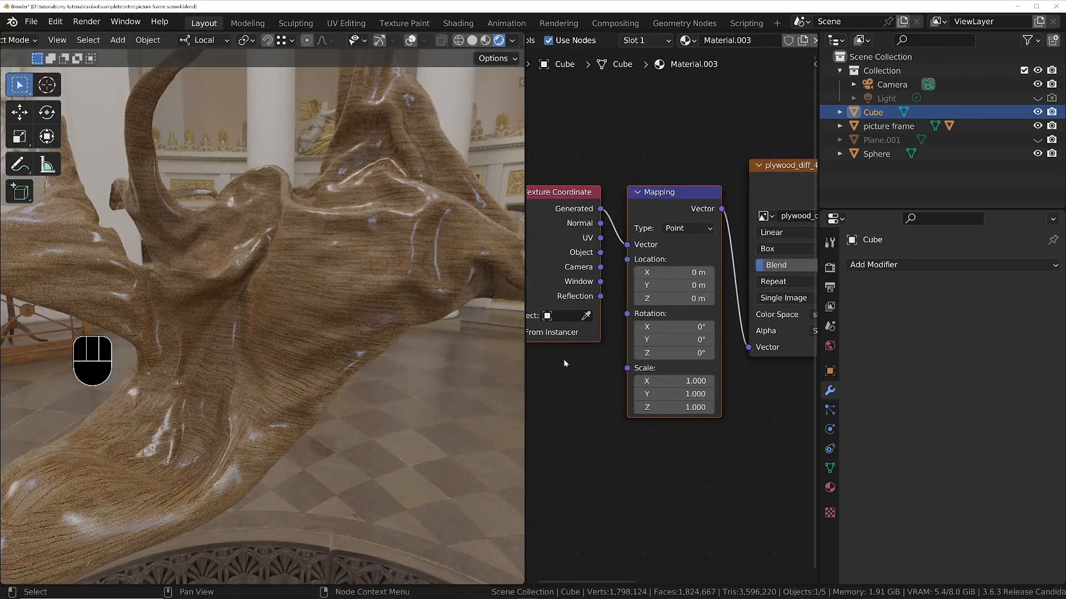
{"action": "middle_click_drag", "start_coordinate": [564, 363], "coordinate": [605, 374]}
{"action": "left_click", "coordinate": [410, 40]}
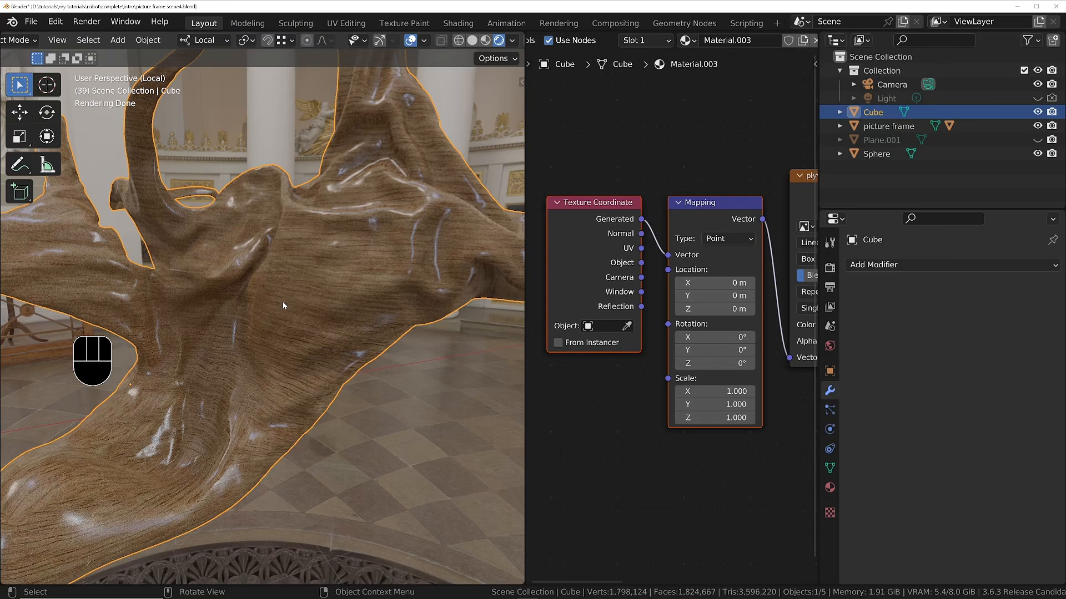
{"action": "left_click", "coordinate": [378, 42]}
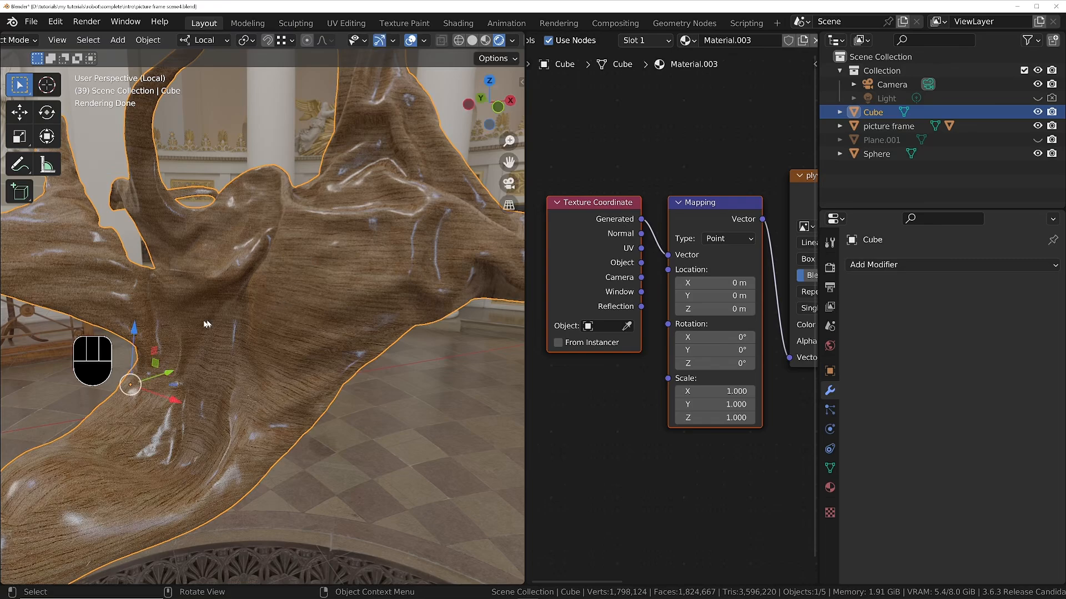
{"action": "middle_click_drag", "start_coordinate": [207, 324], "coordinate": [245, 327]}
{"action": "middle_click_drag", "start_coordinate": [244, 328], "coordinate": [276, 268], "text": "ctrl"}
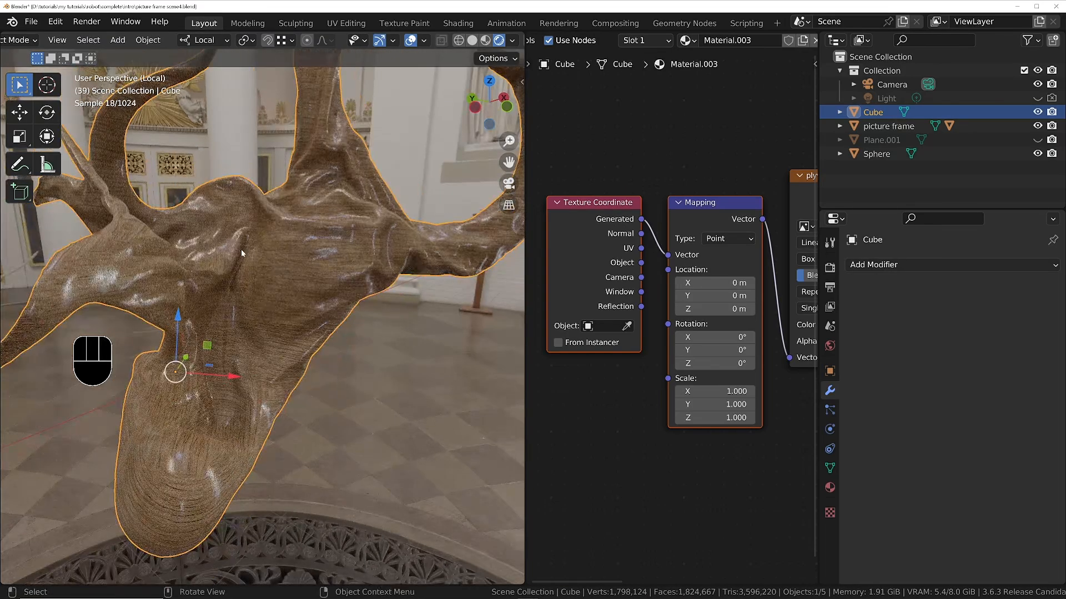
{"action": "left_click", "coordinate": [484, 41]}
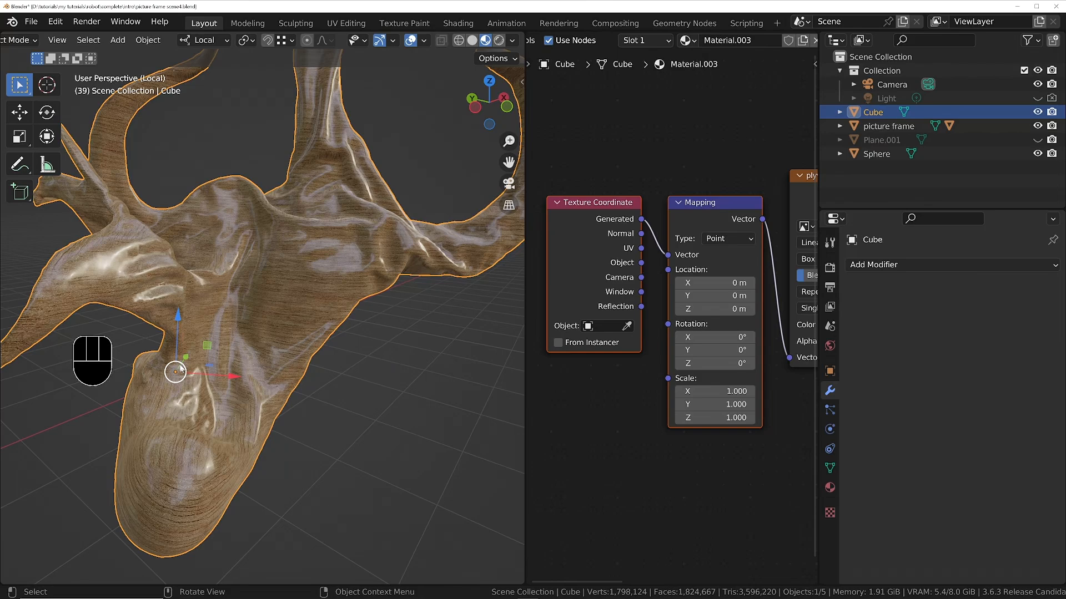
Keep the transform orientation on Local and compare the sculpture's local axes with the wood grain direction
{"action": "middle_click_drag", "start_coordinate": [177, 372], "coordinate": [251, 335]}
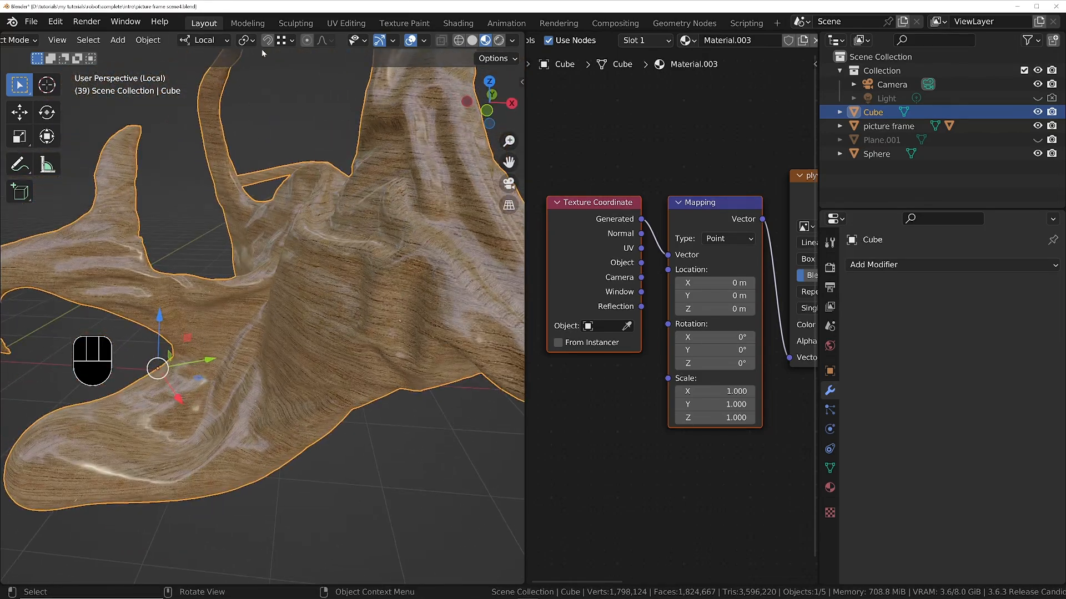
{"action": "left_click", "coordinate": [211, 40]}
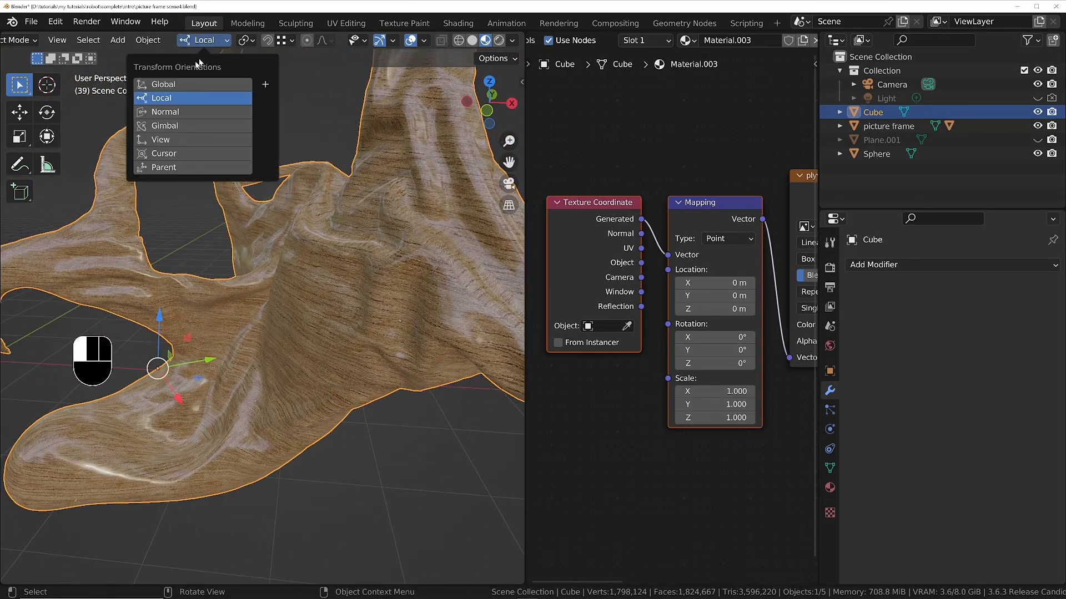
{"action": "left_click", "coordinate": [204, 102]}
{"action": "middle_click_drag", "start_coordinate": [238, 311], "coordinate": [105, 444]}
{"action": "middle_click_drag", "start_coordinate": [282, 361], "coordinate": [297, 297]}
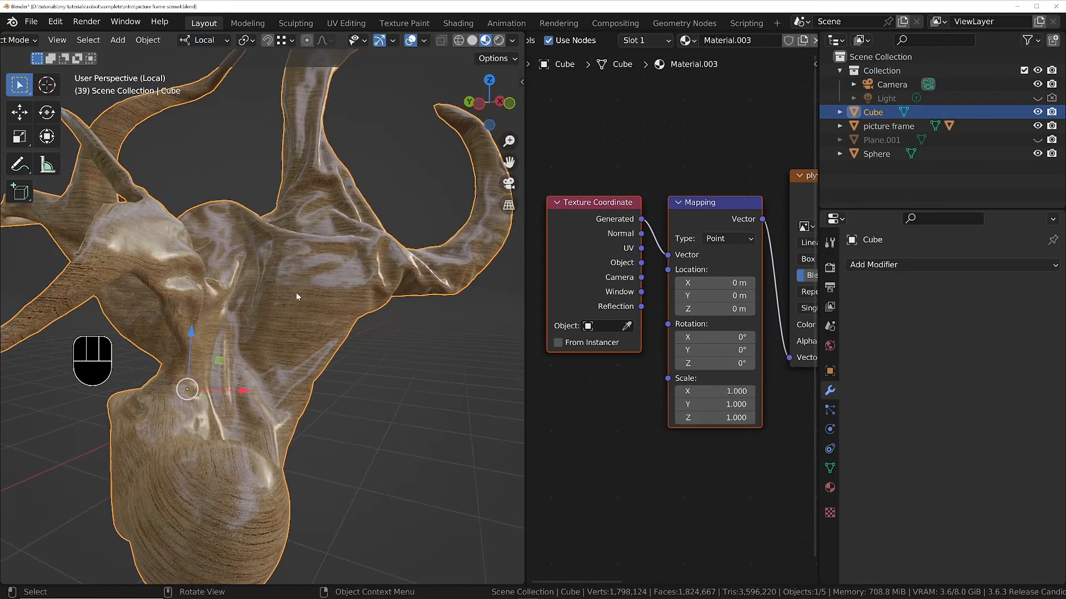
{"action": "middle_click_drag", "start_coordinate": [320, 259], "coordinate": [198, 364]}
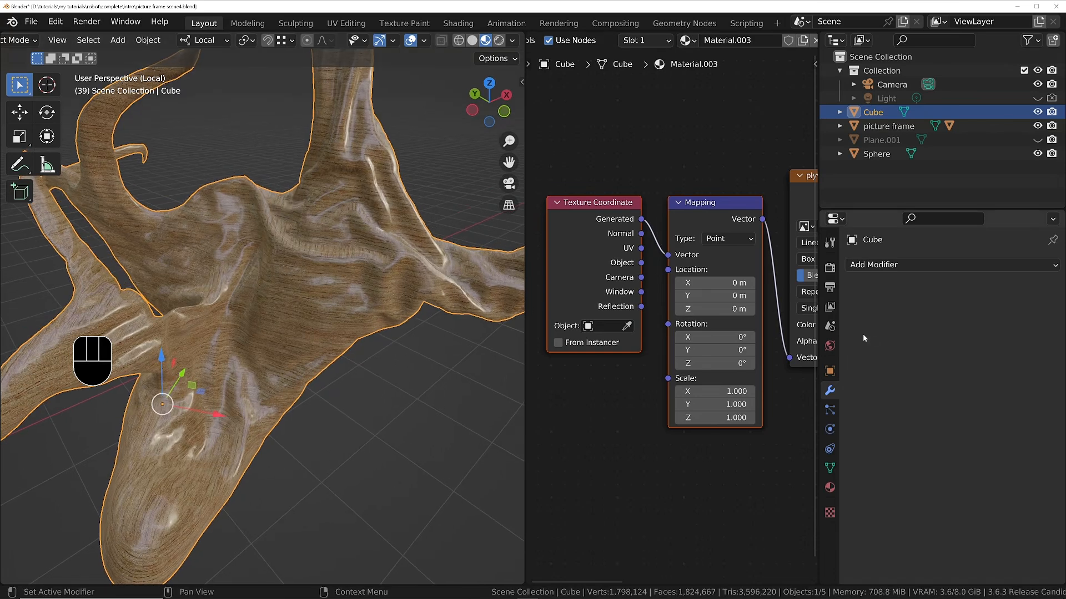
Set the Mapping node's Y rotation to 73.8° to turn the wood grain, and check the sculpture's surface
{"action": "middle_click_drag", "start_coordinate": [714, 205], "coordinate": [695, 198]}
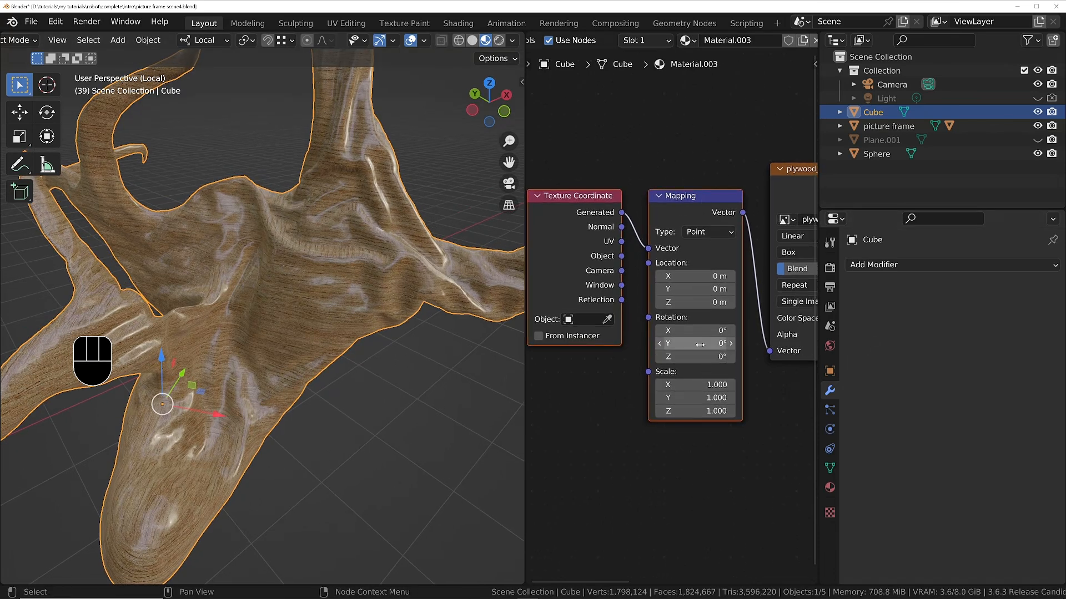
{"action": "left_click_drag", "start_coordinate": [700, 344], "coordinate": [758, 345]}
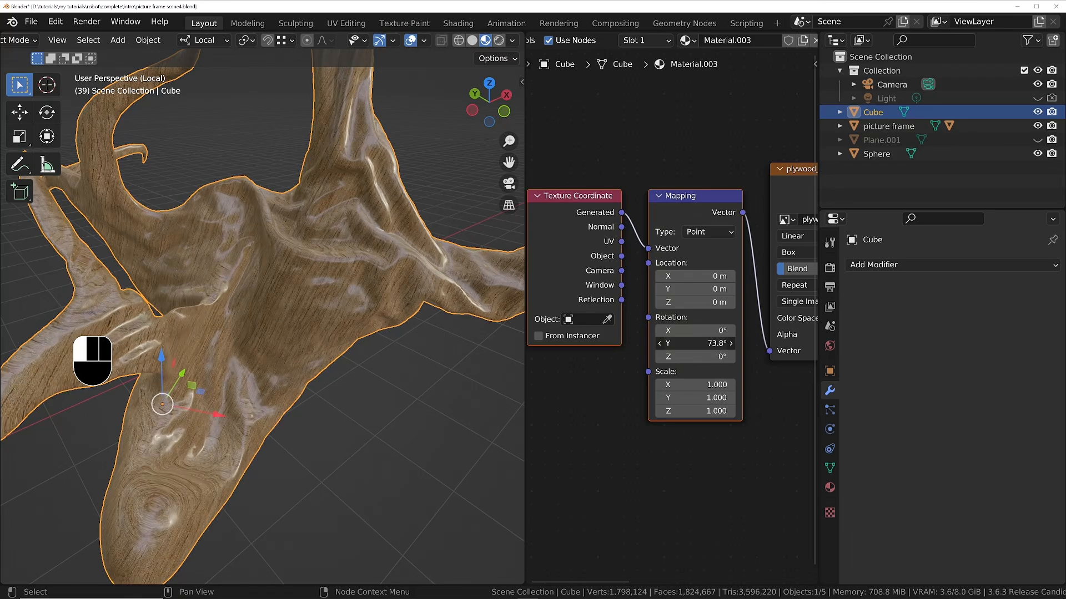
{"action": "middle_click_drag", "start_coordinate": [401, 367], "coordinate": [403, 320]}
{"action": "middle_click_drag", "start_coordinate": [283, 388], "coordinate": [275, 346], "text": "ctrl"}
{"action": "middle_click_drag", "start_coordinate": [224, 402], "coordinate": [307, 304], "text": "shift"}
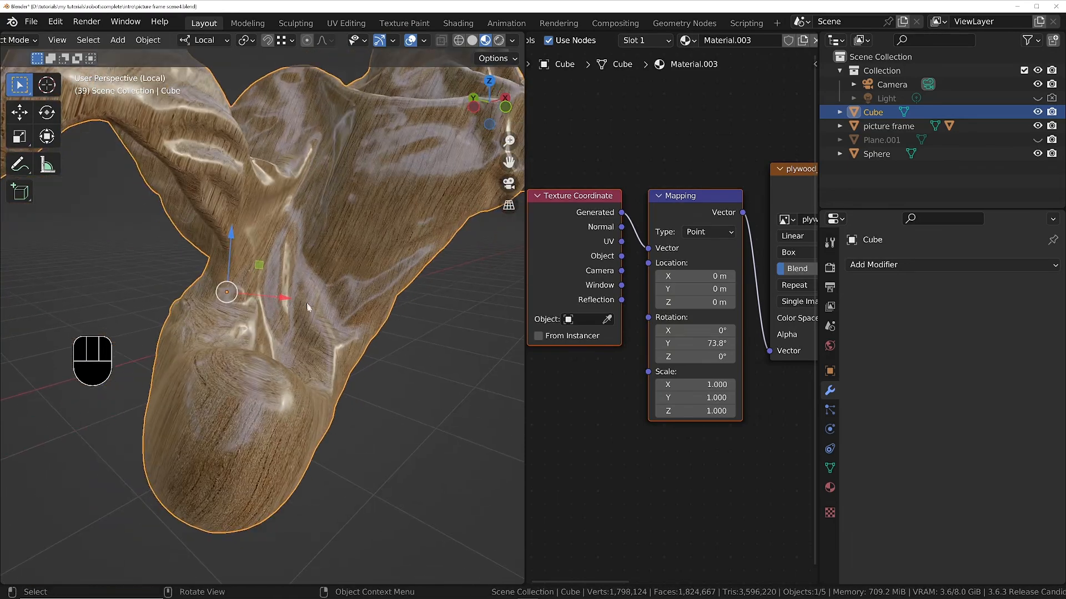
Add a Value node below the Mapping node and connect its output to the Mapping node's Scale input
{"action": "left_click", "coordinate": [608, 444]}
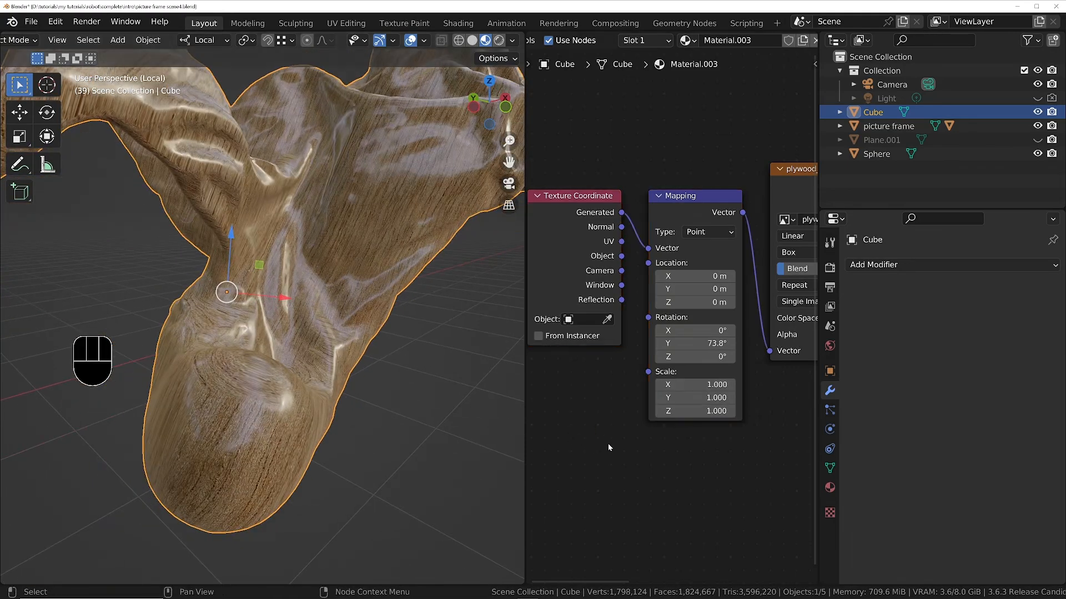
{"action": "key", "text": "shift+a"}
{"action": "type", "text": "val"}
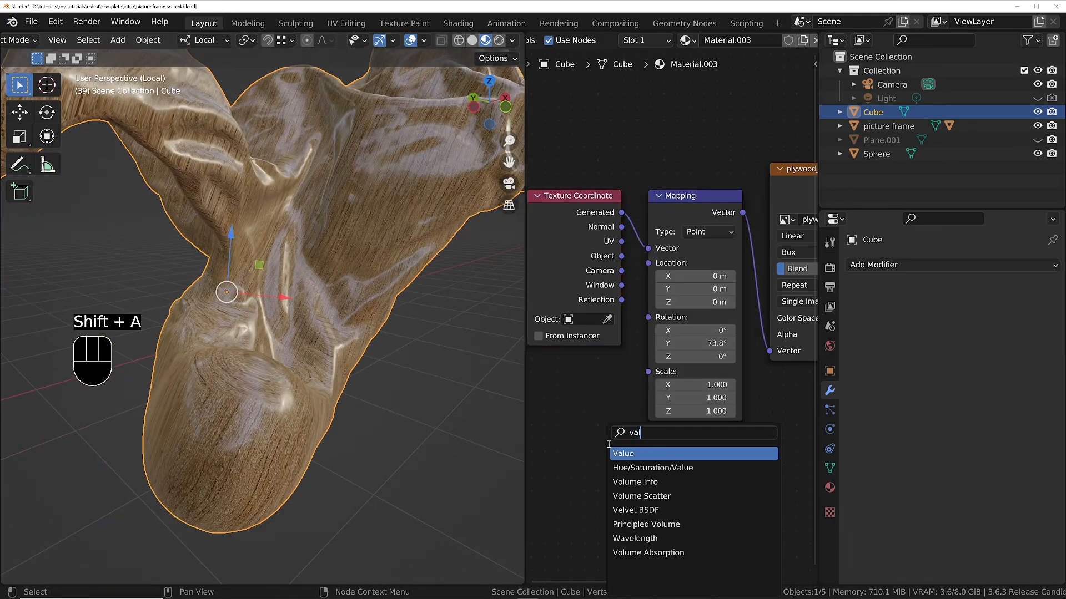
{"action": "key", "text": "Return"}
{"action": "left_click", "coordinate": [607, 446]}
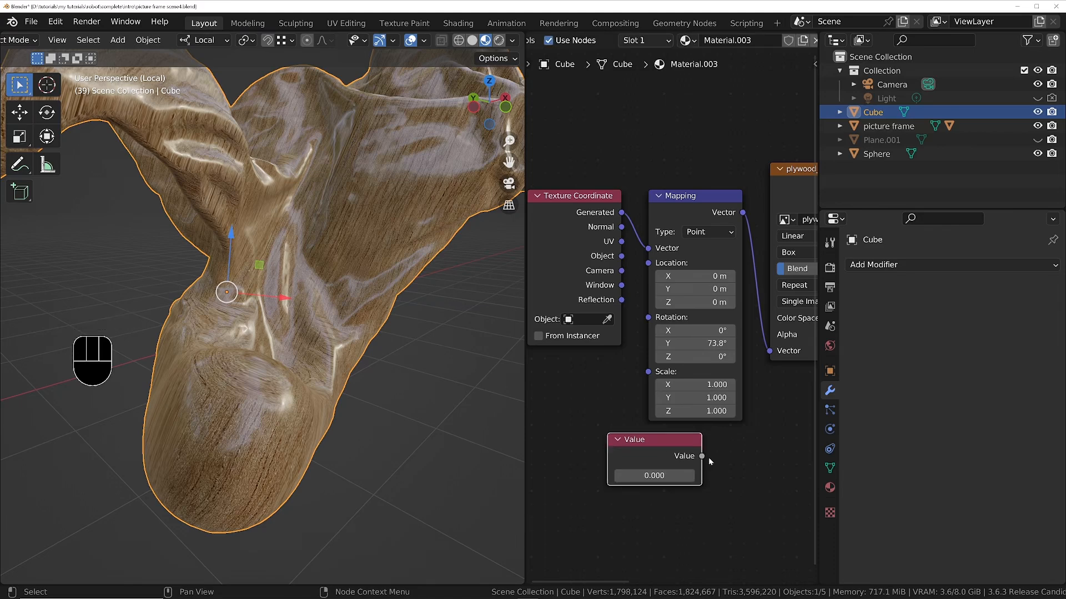
{"action": "left_click_drag", "start_coordinate": [702, 455], "coordinate": [647, 374]}
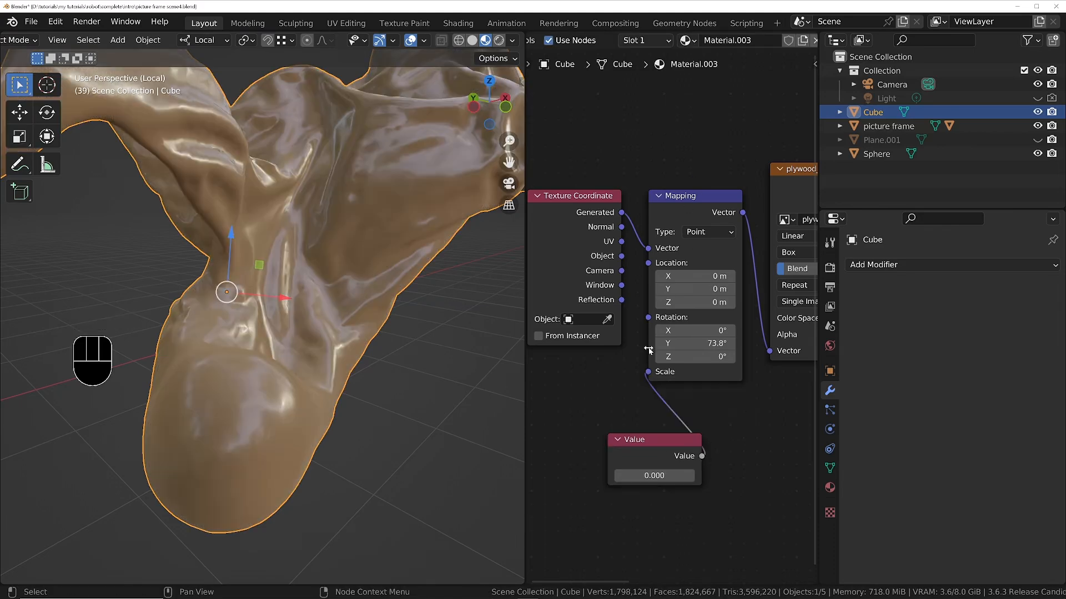
Set the Value node driving the texture's scale to 0.2
{"action": "left_click_drag", "start_coordinate": [647, 469], "coordinate": [808, 469]}
{"action": "middle_click_drag", "start_coordinate": [476, 337], "coordinate": [432, 304]}
{"action": "left_click", "coordinate": [668, 476]}
{"action": "type", "text": "0.2"}
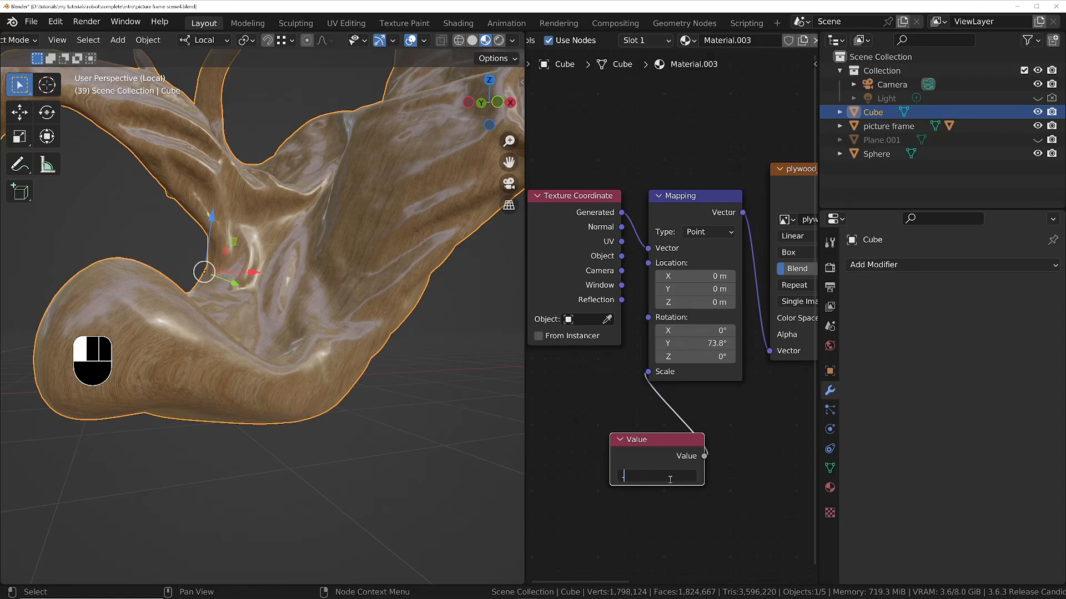
{"action": "key", "text": "Return"}
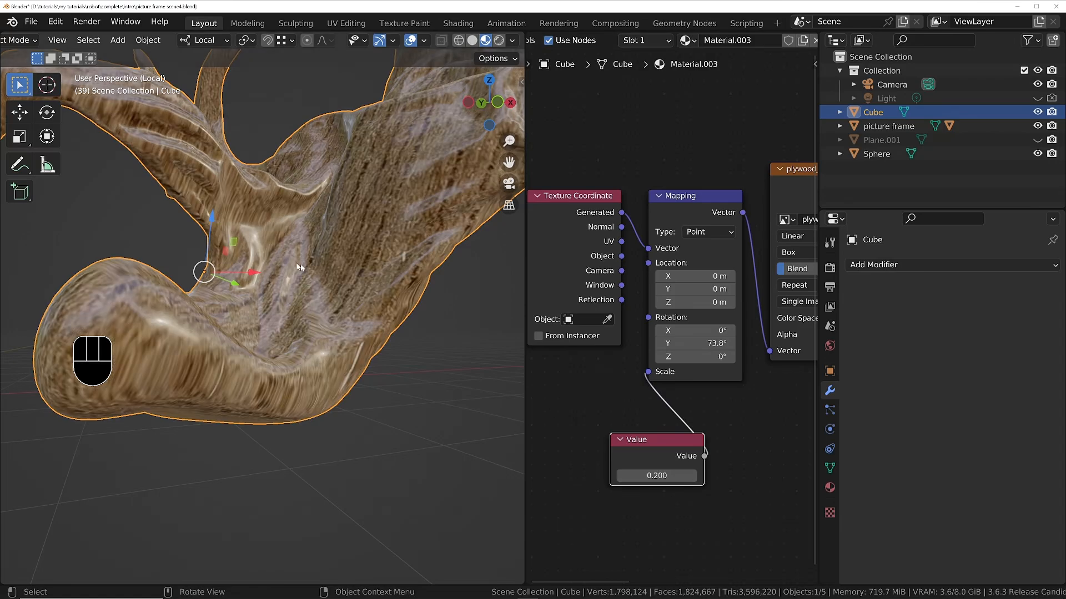
Set the Value node to 0.390 and change the Mapping node's type to Texture
{"action": "middle_click_drag", "start_coordinate": [299, 268], "coordinate": [355, 316]}
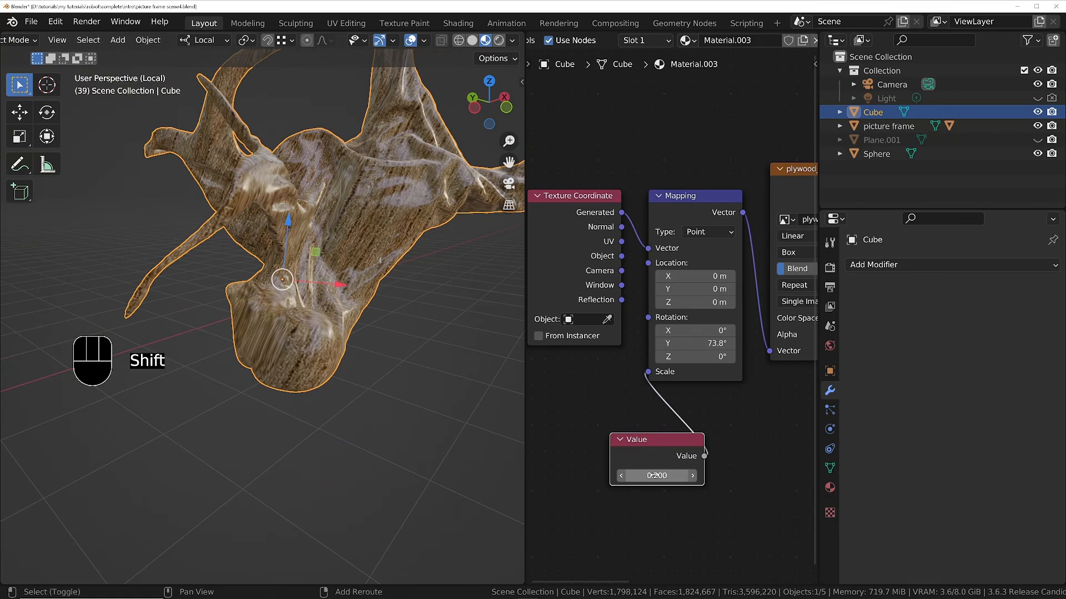
{"action": "left_click_drag", "start_coordinate": [657, 476], "coordinate": [669, 476], "text": "shift"}
{"action": "left_click", "coordinate": [702, 232]}
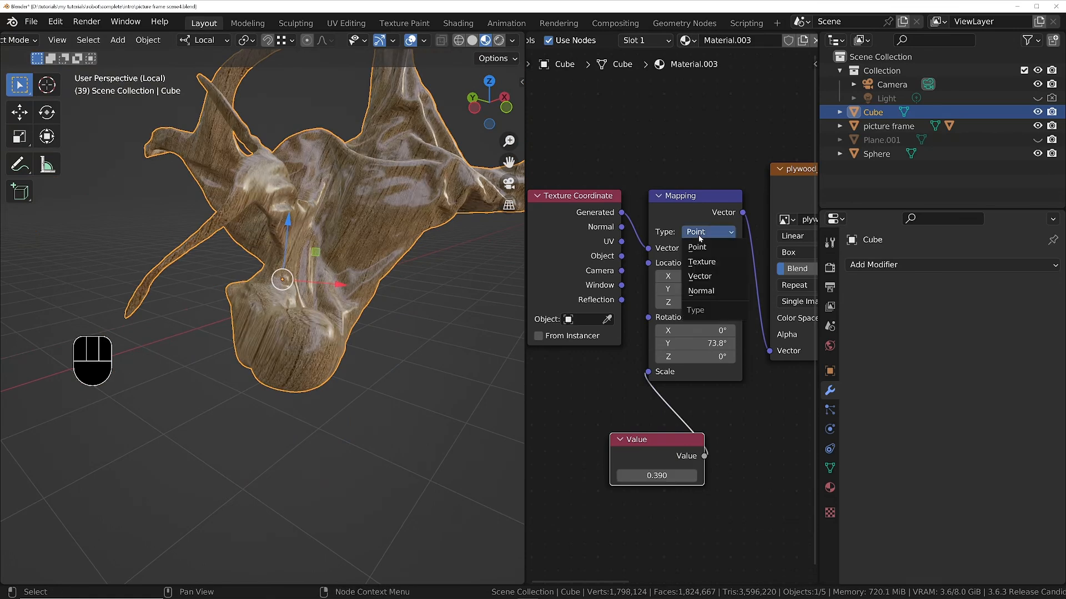
{"action": "left_click", "coordinate": [701, 260]}
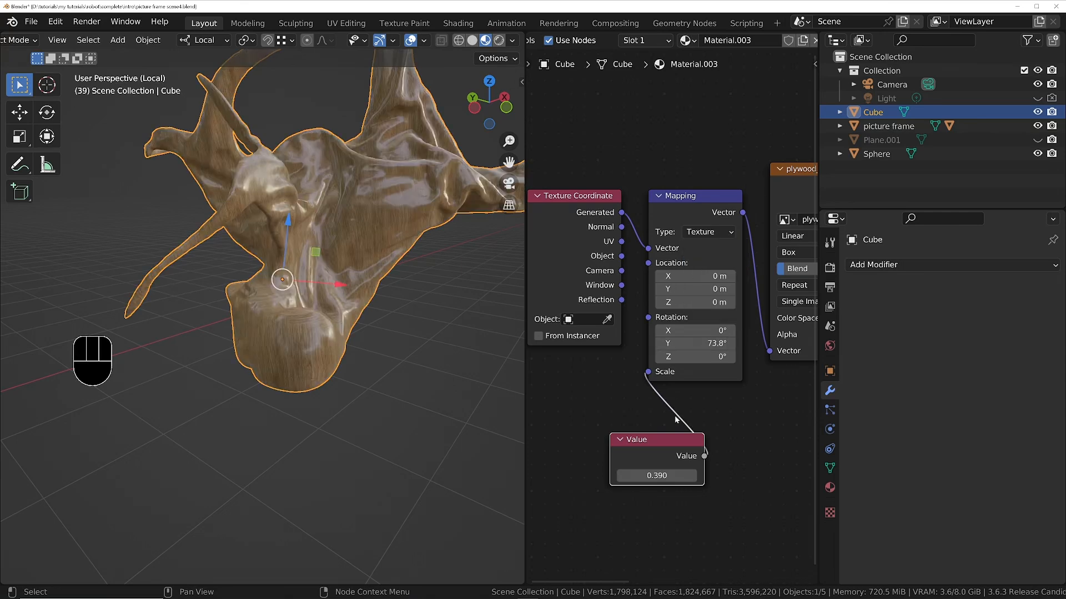
Try the Value node at 0.100 and at 1.900 to compare the wood texture's scale on the sculpture
{"action": "left_click_drag", "start_coordinate": [656, 475], "coordinate": [638, 476], "text": "shift"}
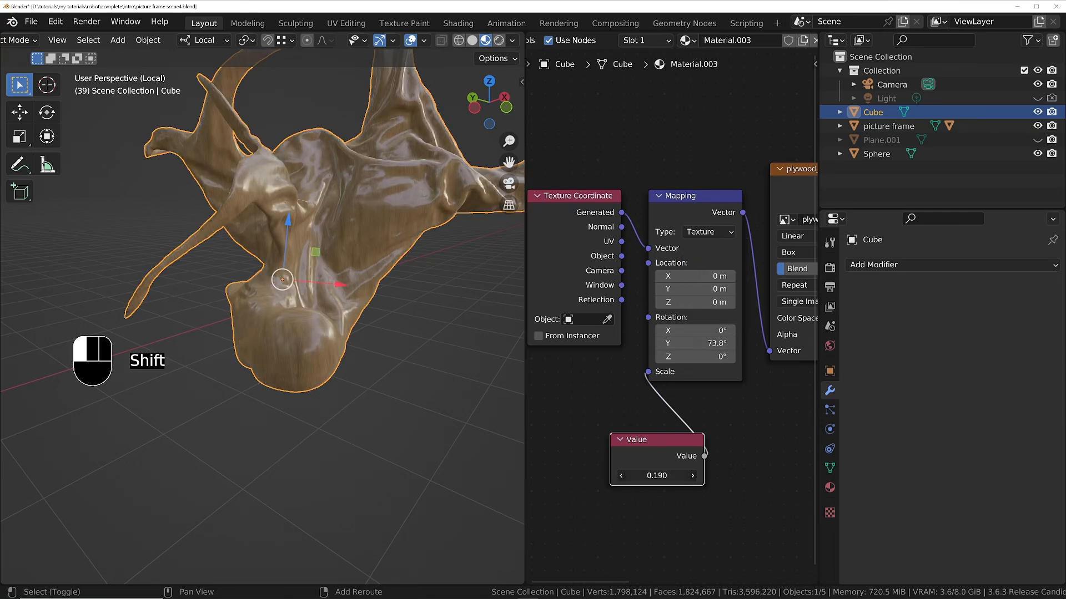
{"action": "scroll", "coordinate": [438, 202], "scroll_direction": "up", "scroll_amount": 4}
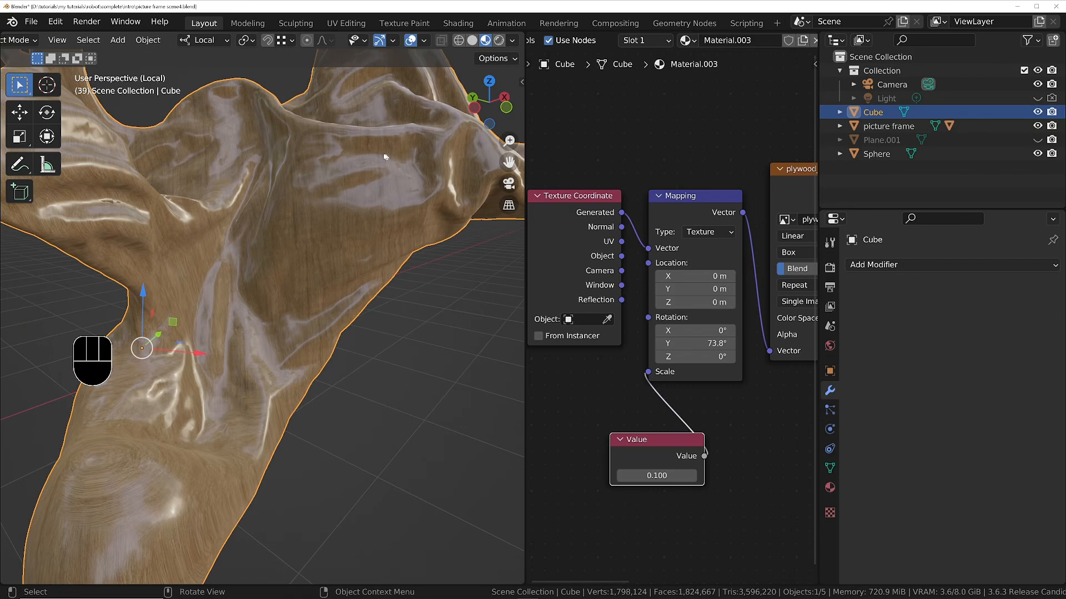
{"action": "scroll", "coordinate": [339, 165], "scroll_direction": "down", "scroll_amount": 4}
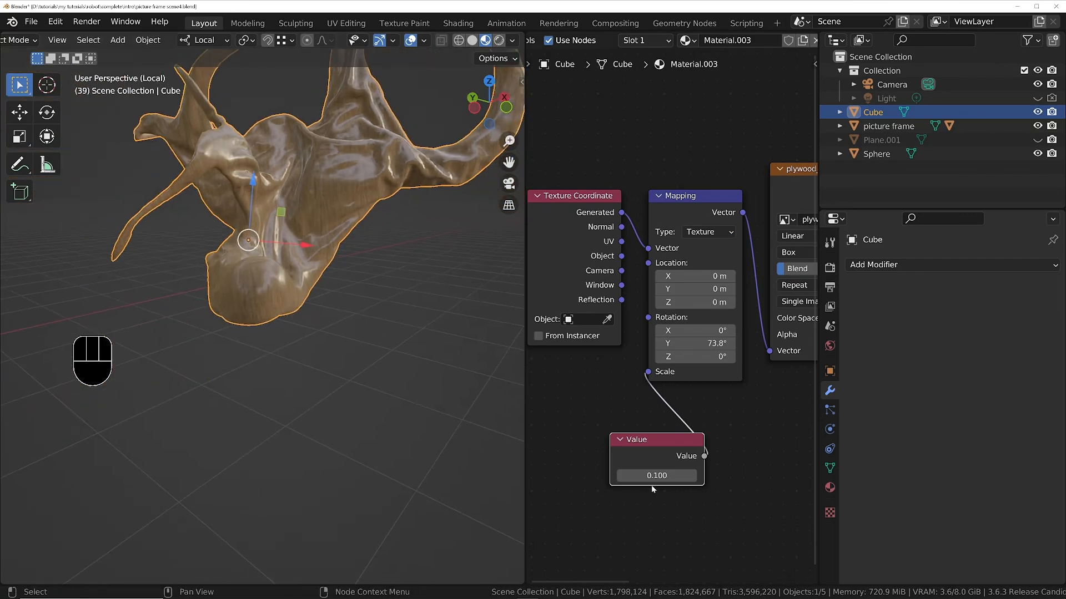
{"action": "mouse_move", "coordinate": [652, 476]}
{"action": "left_mouse_down"}
{"action": "mouse_move", "coordinate": [688, 477]}
{"action": "mouse_move", "coordinate": [658, 476]}
{"action": "left_mouse_up"}
Change the Mapping node's type to Point and set the Value node to 0.470
{"action": "left_click", "coordinate": [709, 232]}
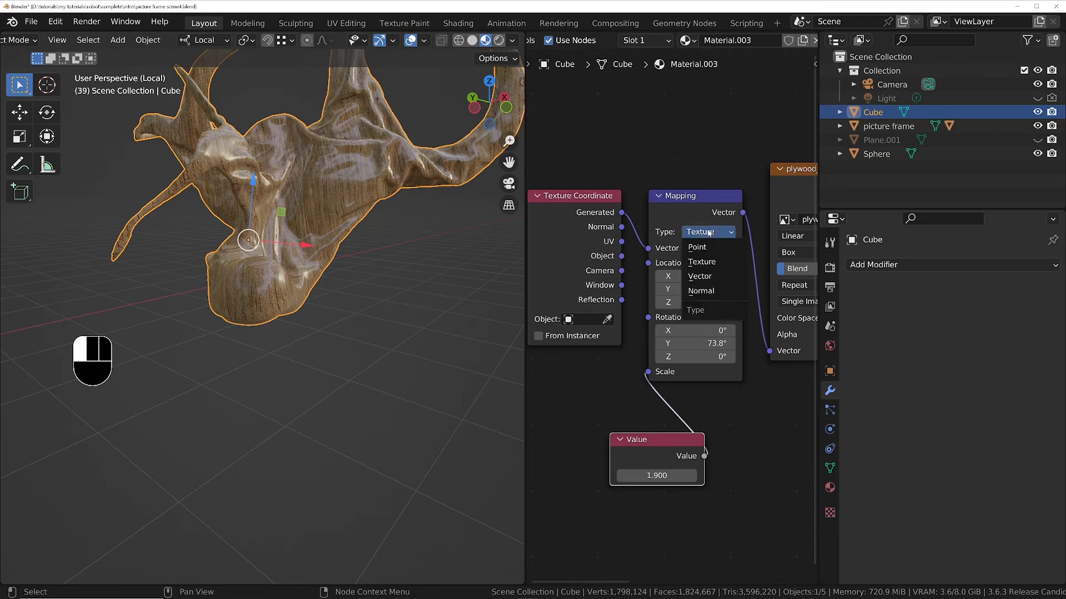
{"action": "left_click", "coordinate": [706, 249]}
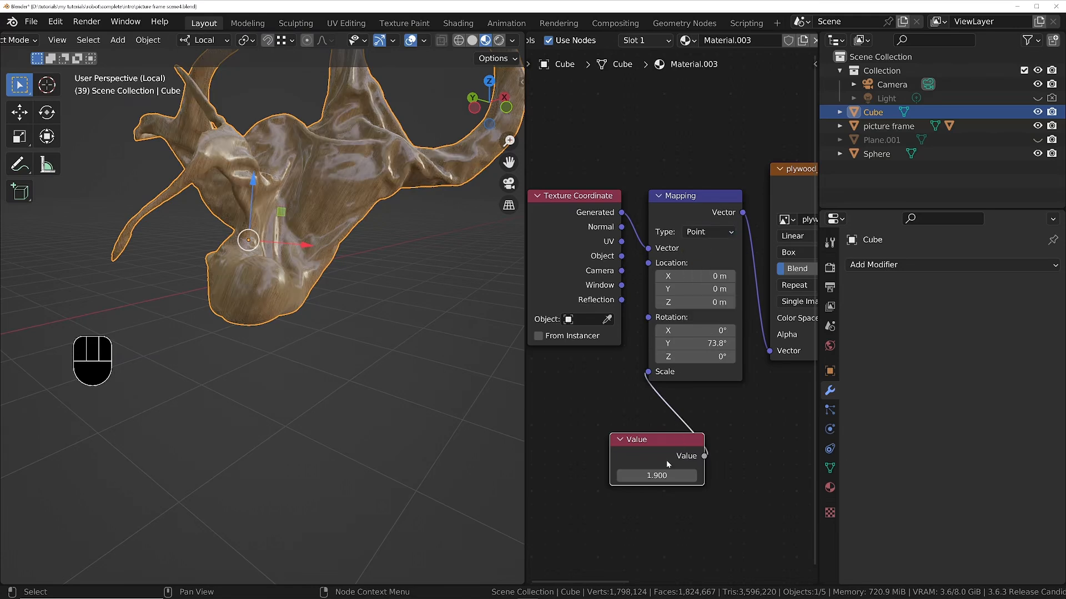
{"action": "left_click_drag", "start_coordinate": [656, 476], "coordinate": [620, 475], "text": "shift"}
{"action": "middle_click_drag", "start_coordinate": [413, 175], "coordinate": [355, 176], "text": "ctrl"}
{"action": "middle_click_drag", "start_coordinate": [355, 175], "coordinate": [389, 227], "text": "shift"}
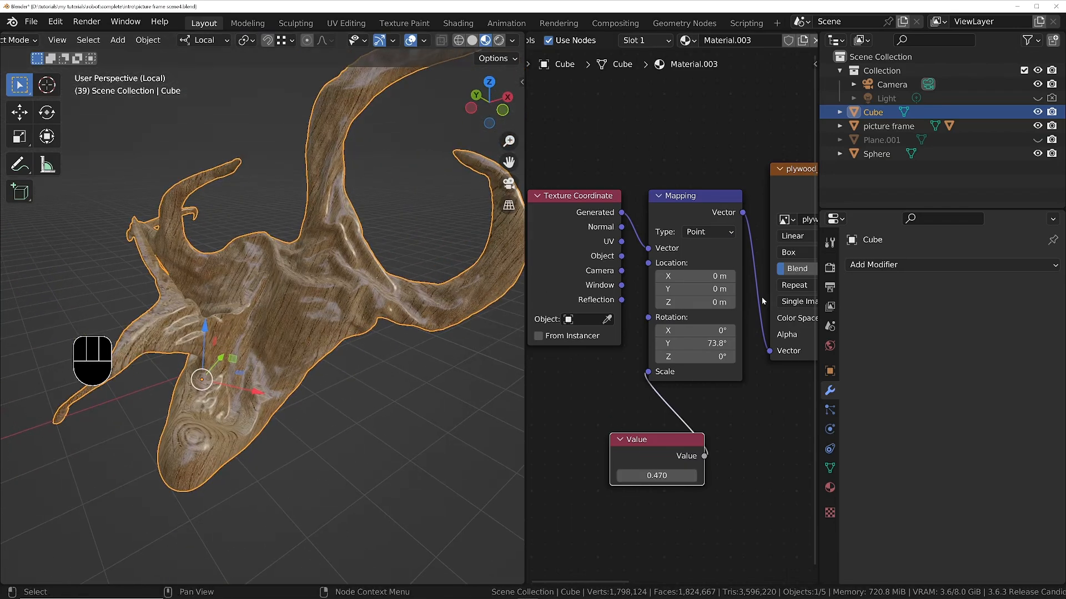
Add a Bump node below the plywood texture, beside the Principled BSDF node
{"action": "middle_click_drag", "start_coordinate": [762, 301], "coordinate": [692, 282]}
{"action": "middle_click_drag", "start_coordinate": [692, 282], "coordinate": [708, 299], "text": "ctrl"}
{"action": "middle_click_drag", "start_coordinate": [746, 275], "coordinate": [596, 285]}
{"action": "scroll", "coordinate": [627, 299], "scroll_direction": "down", "scroll_amount": 9}
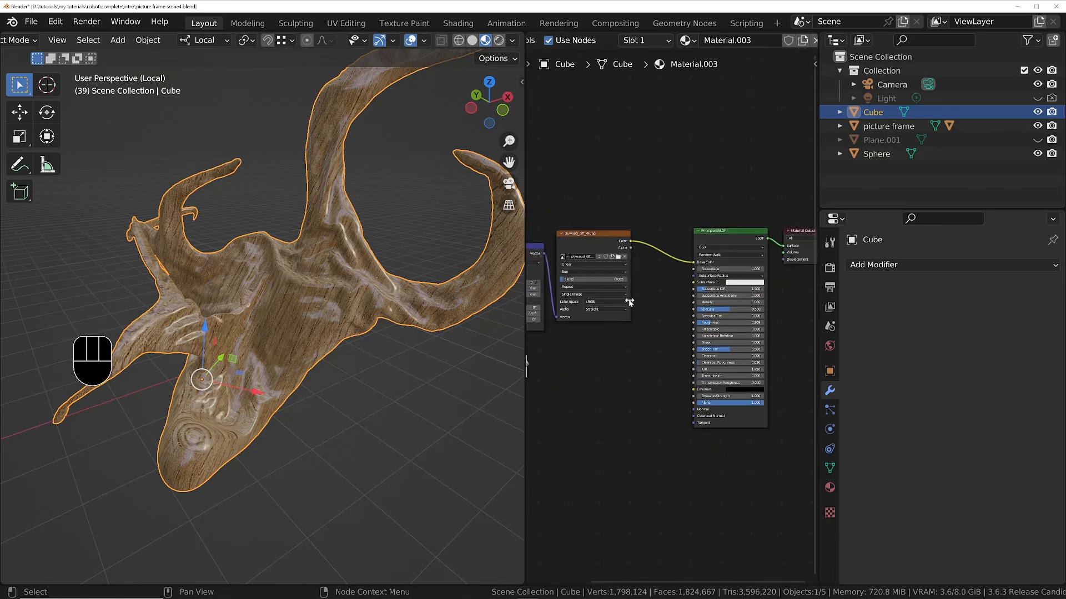
{"action": "scroll", "coordinate": [658, 294], "scroll_direction": "up", "scroll_amount": 4}
{"action": "middle_click_drag", "start_coordinate": [598, 347], "coordinate": [638, 305]}
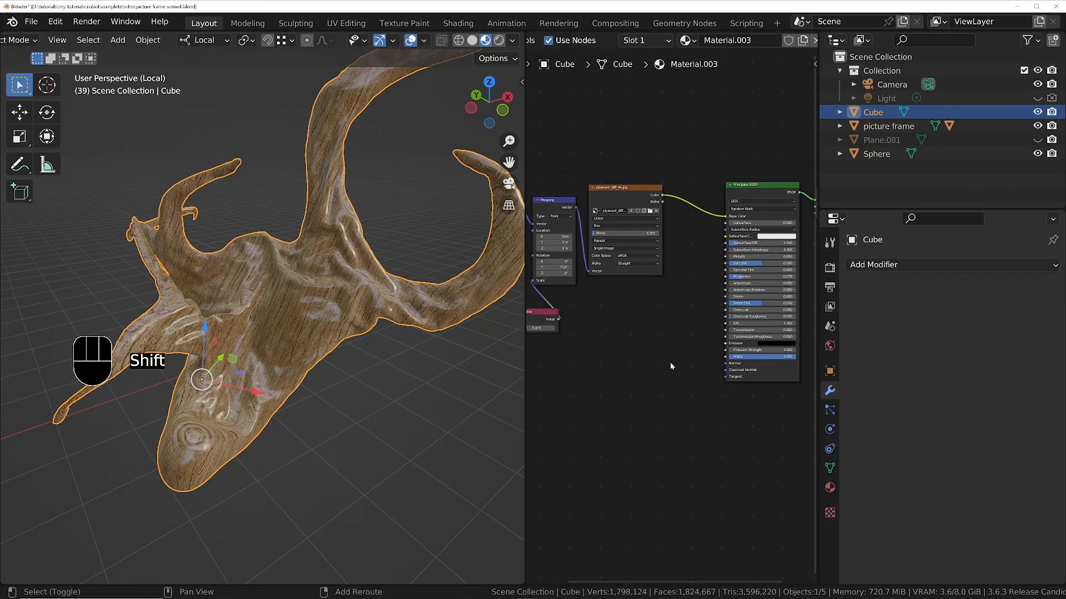
{"action": "key", "text": "shift+a"}
{"action": "type", "text": "bu"}
{"action": "key", "text": "Return"}
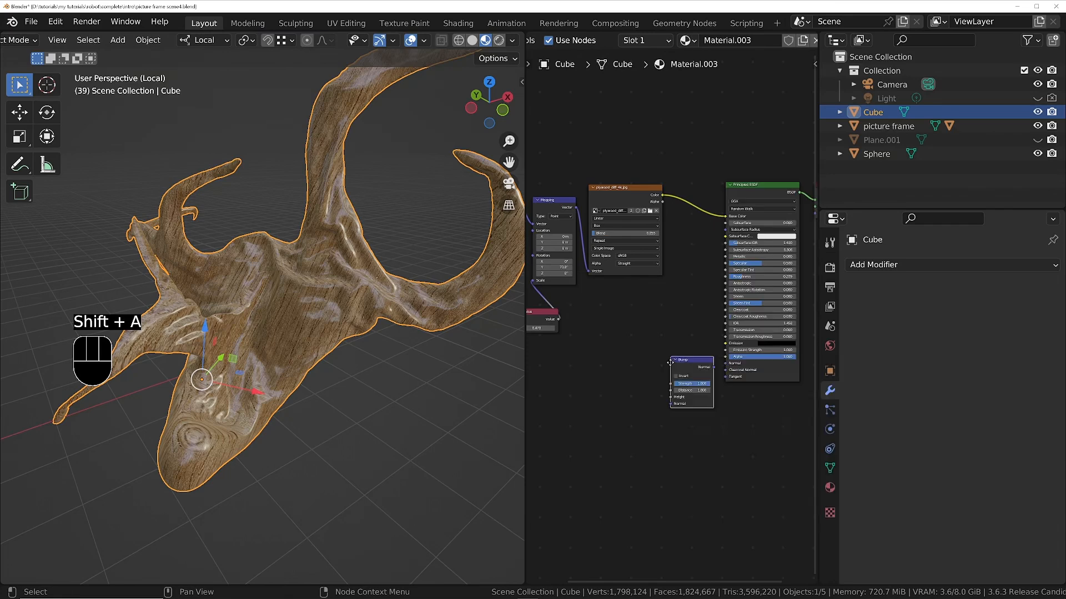
{"action": "left_click", "coordinate": [665, 349]}
Connect the plywood texture's Color to the Bump node's Height, and the Bump Normal to the Principled BSDF's Normal
{"action": "middle_click_drag", "start_coordinate": [637, 214], "coordinate": [669, 202]}
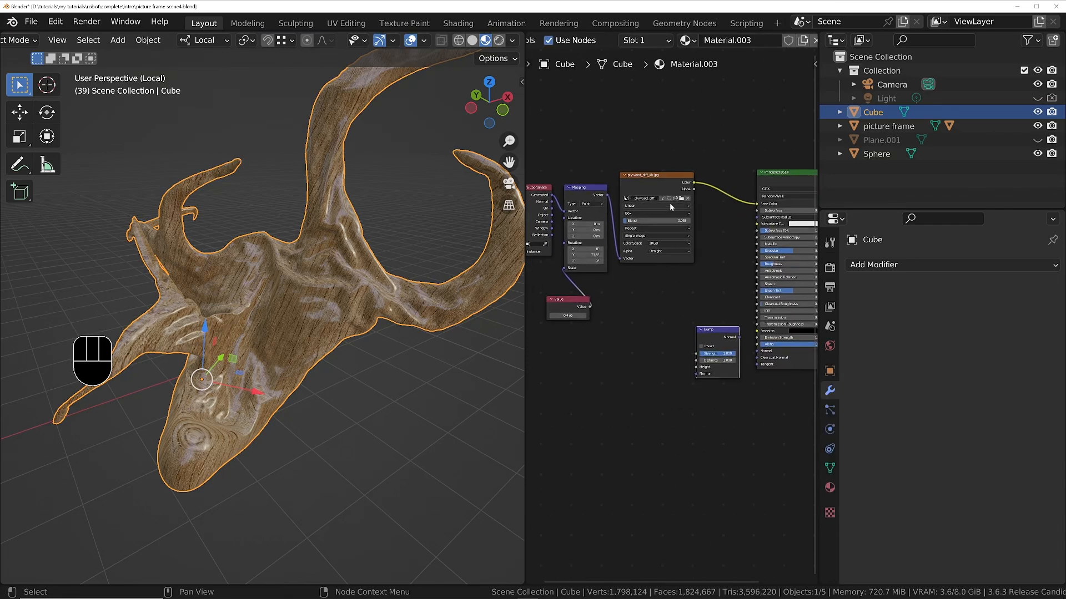
{"action": "left_click", "coordinate": [672, 185]}
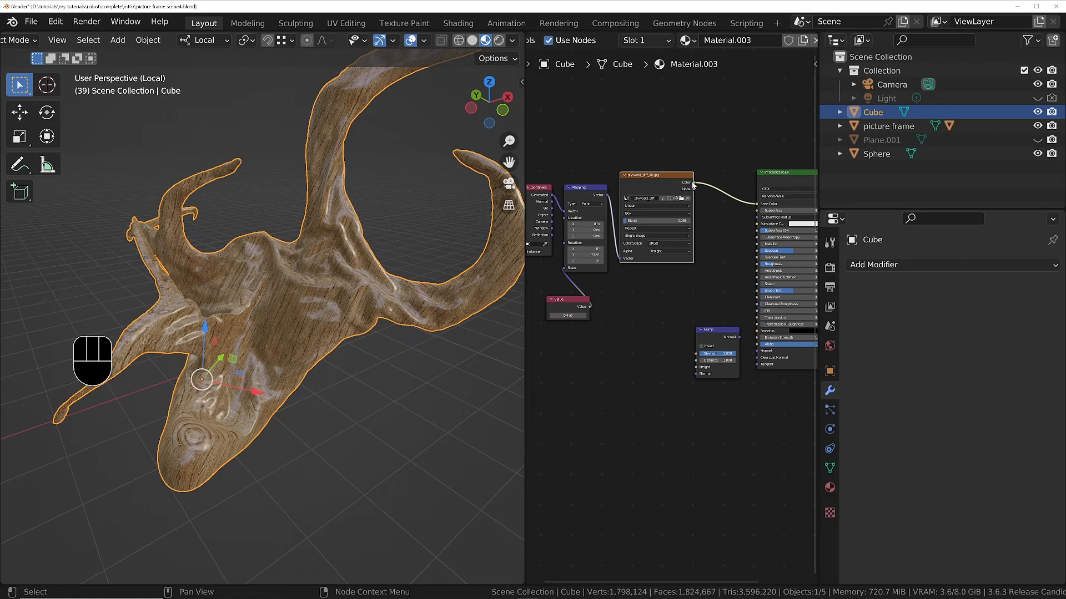
{"action": "left_click_drag", "start_coordinate": [693, 185], "coordinate": [757, 352]}
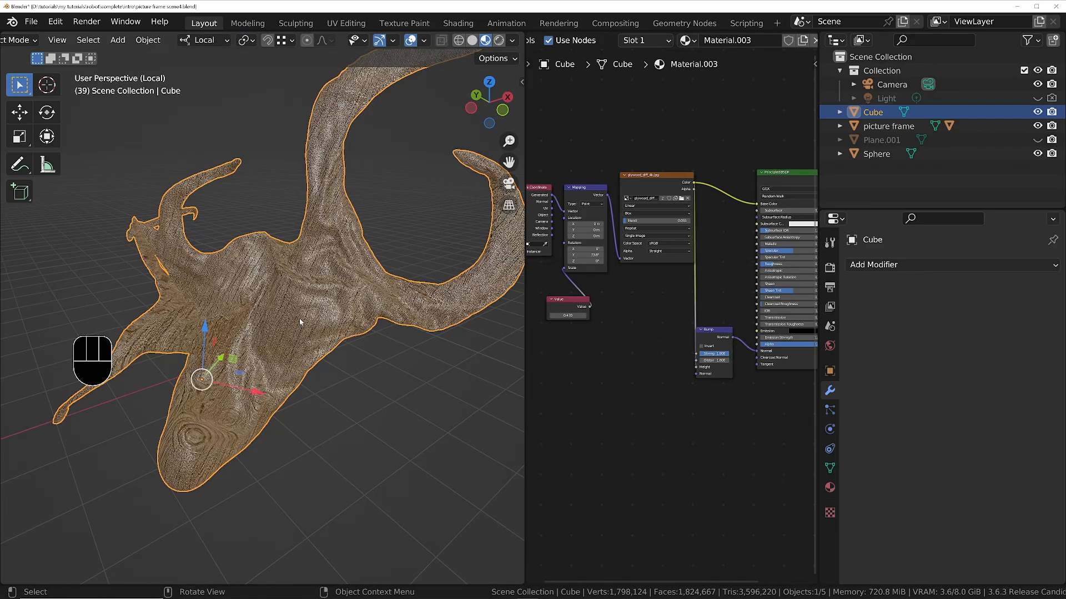
Lower the Bump node's Strength to soften the wood relief on the sculpture
{"action": "middle_click_drag", "start_coordinate": [301, 321], "coordinate": [472, 257], "text": "ctrl"}
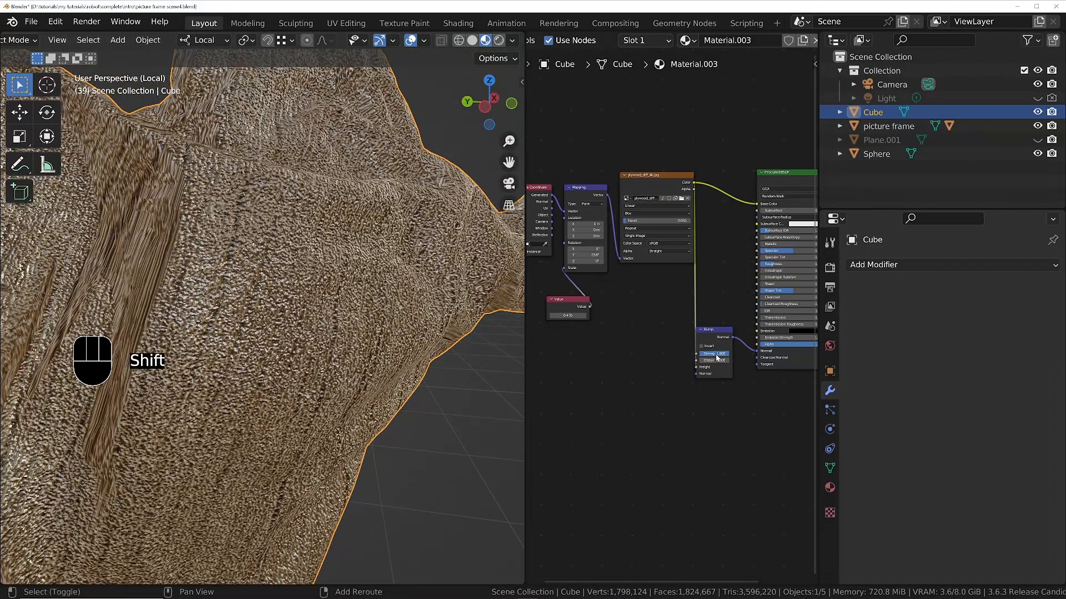
{"action": "left_click_drag", "start_coordinate": [715, 354], "coordinate": [676, 337], "text": "shift"}
{"action": "middle_click_drag", "start_coordinate": [655, 316], "coordinate": [667, 341]}
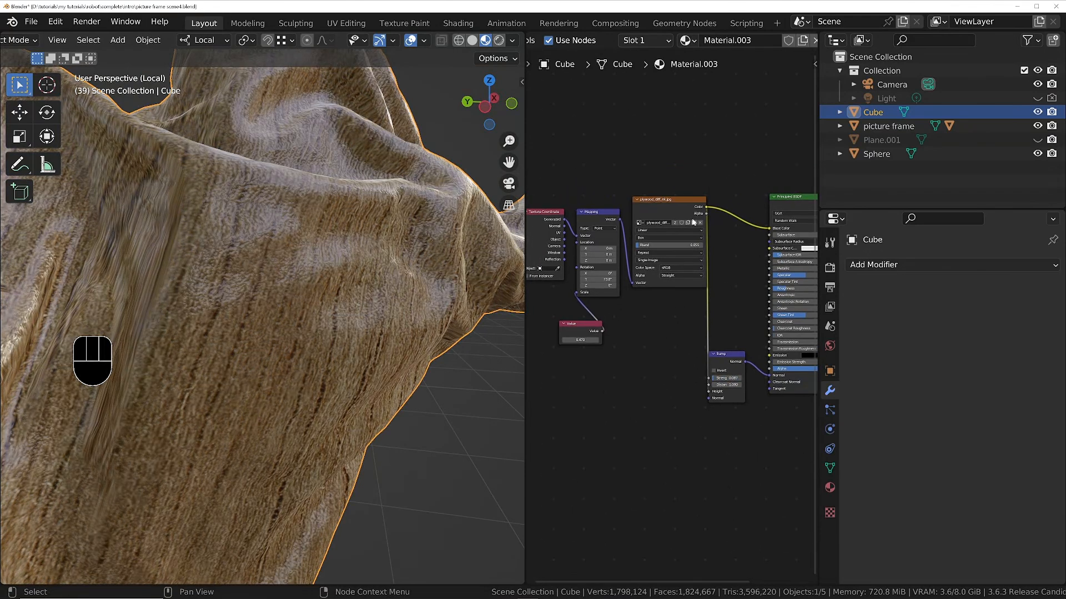
Move the plywood texture node up, preview its colour, and insert a Color Ramp between its Color output and the Bump node's Height
{"action": "left_click_drag", "start_coordinate": [685, 199], "coordinate": [685, 161]}
{"action": "left_click", "coordinate": [685, 161], "text": "ctrl+shift"}
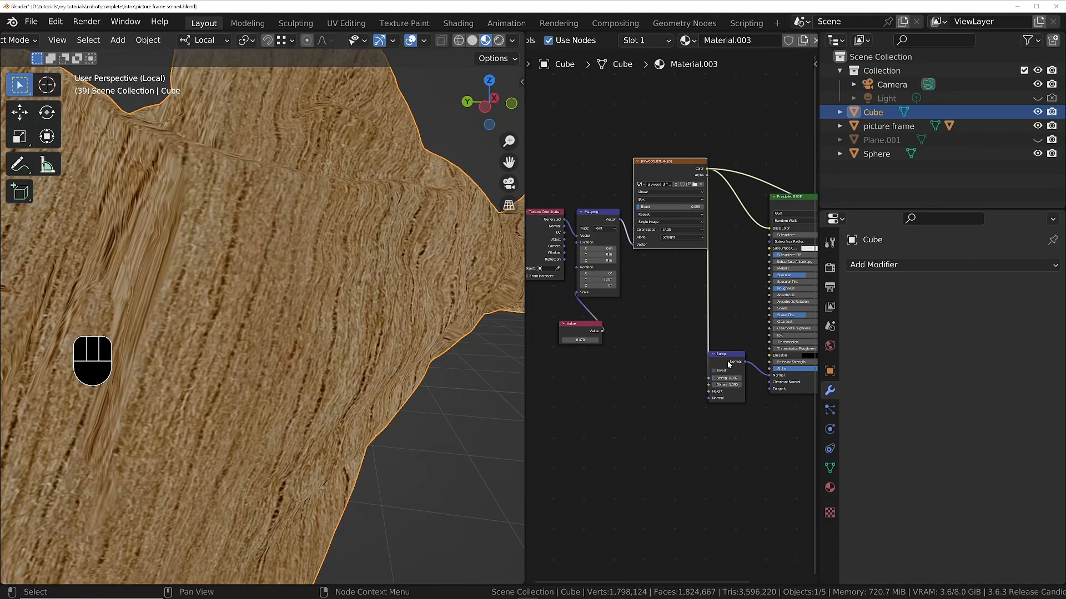
{"action": "key", "text": "shift+a"}
{"action": "type", "text": "ramp"}
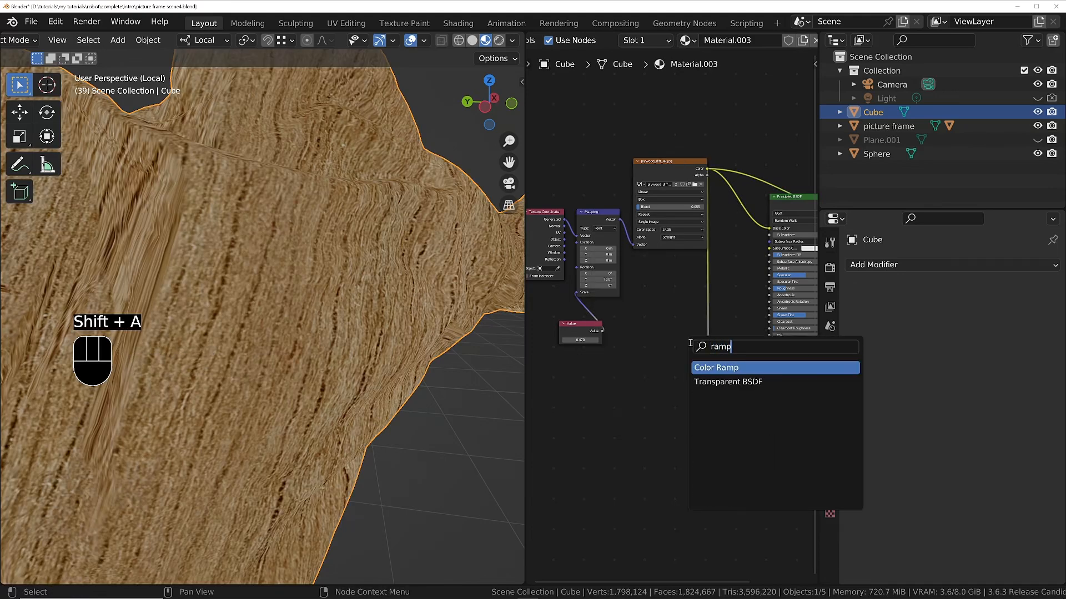
{"action": "key", "text": "Return"}
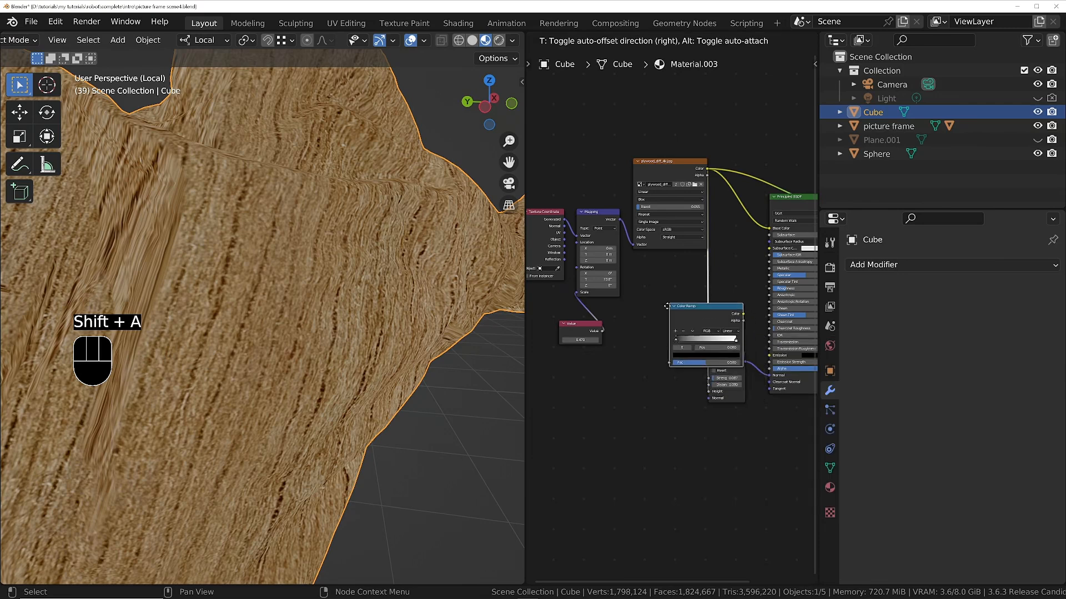
{"action": "left_click", "coordinate": [657, 286]}
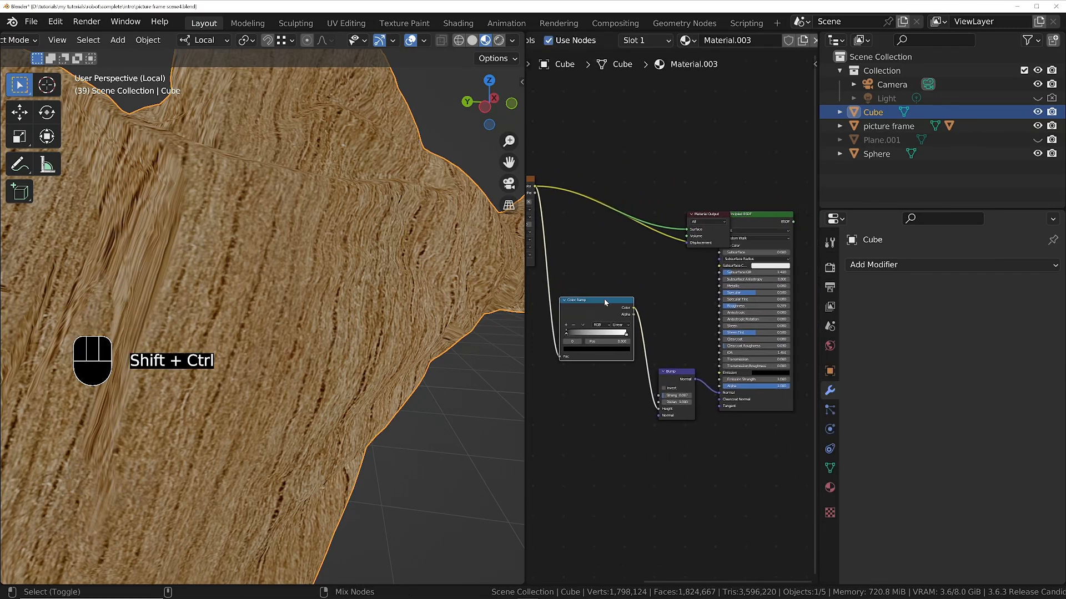
Preview the Color Ramp's output on the model and examine the greyscale wood grain up close
{"action": "left_click", "coordinate": [604, 300], "text": "ctrl+shift"}
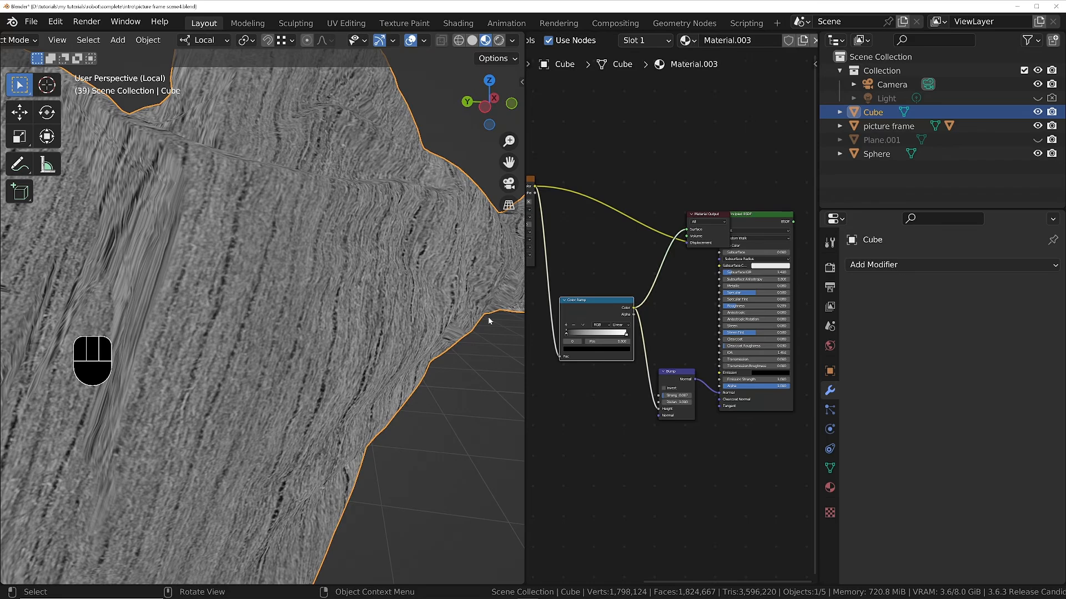
{"action": "scroll", "coordinate": [311, 314], "scroll_direction": "up", "scroll_amount": 3}
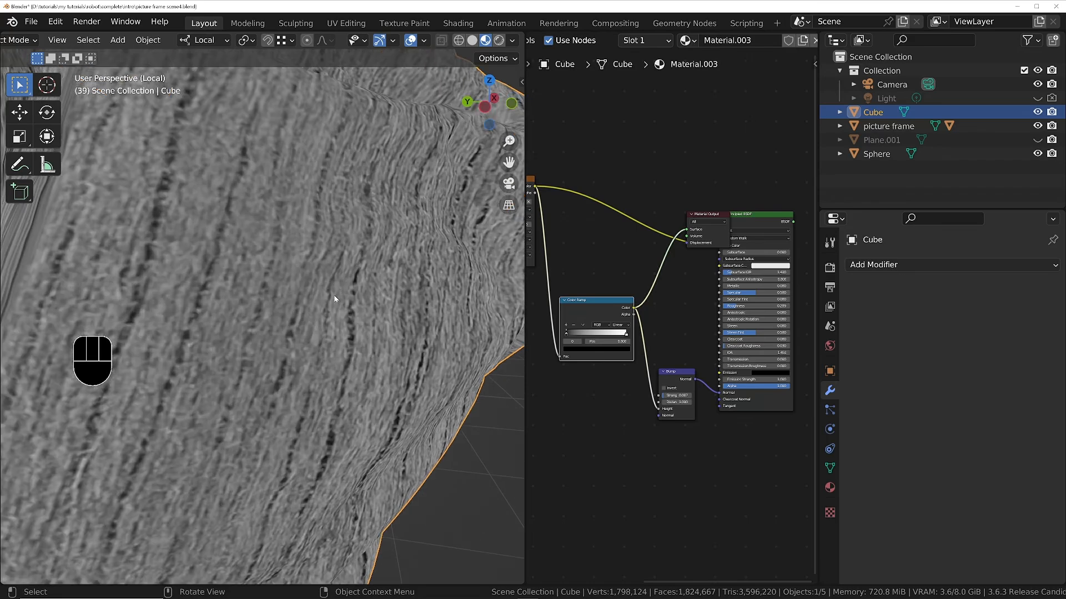
{"action": "middle_click_drag", "start_coordinate": [344, 329], "coordinate": [363, 311]}
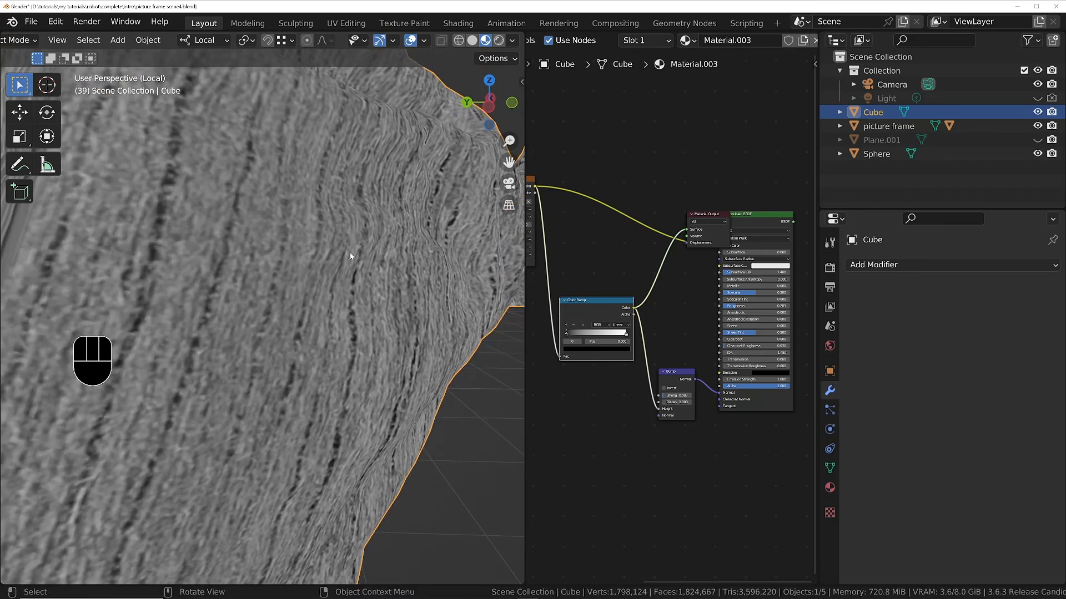
Reconnect the Principled BSDF to the Material Output and move the output node clear above it
{"action": "left_click", "coordinate": [758, 215], "text": "ctrl+shift"}
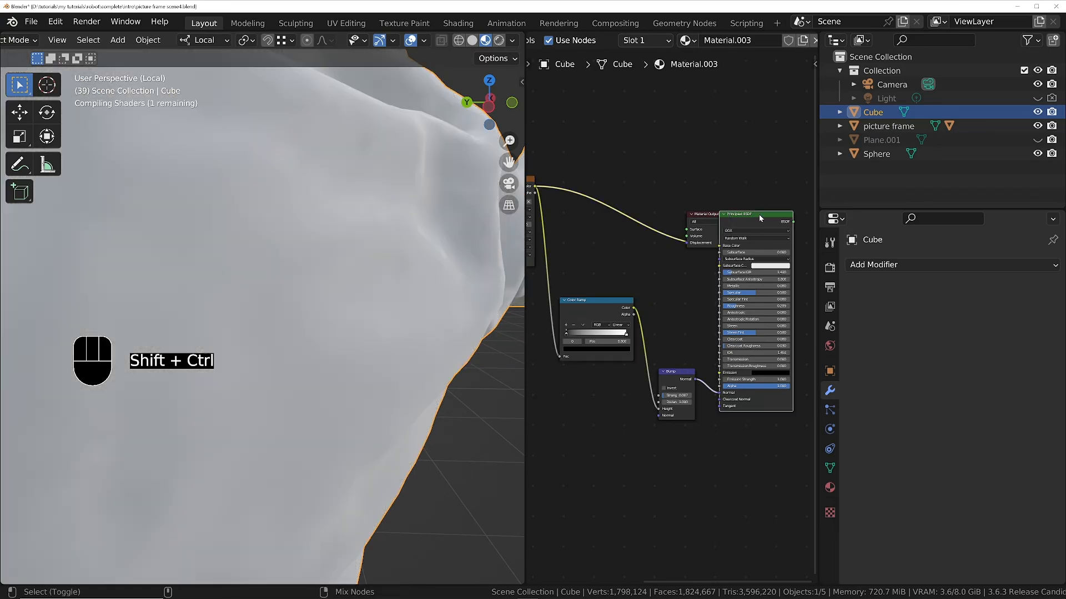
{"action": "left_click_drag", "start_coordinate": [712, 214], "coordinate": [793, 164]}
{"action": "middle_click_drag", "start_coordinate": [331, 289], "coordinate": [293, 430], "text": "ctrl"}
{"action": "middle_click_drag", "start_coordinate": [281, 288], "coordinate": [294, 338], "text": "shift"}
{"action": "middle_click_drag", "start_coordinate": [295, 339], "coordinate": [244, 292]}
Leave local view and select the curved stand behind the picture frame
{"action": "key", "text": "KP_Divide"}
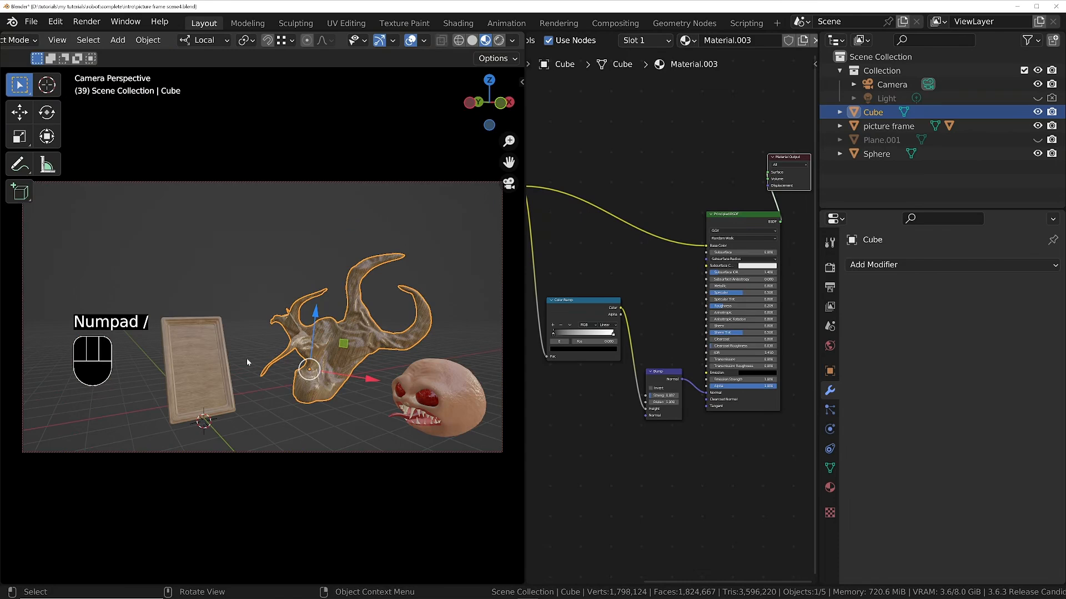
{"action": "key", "text": "KP_0"}
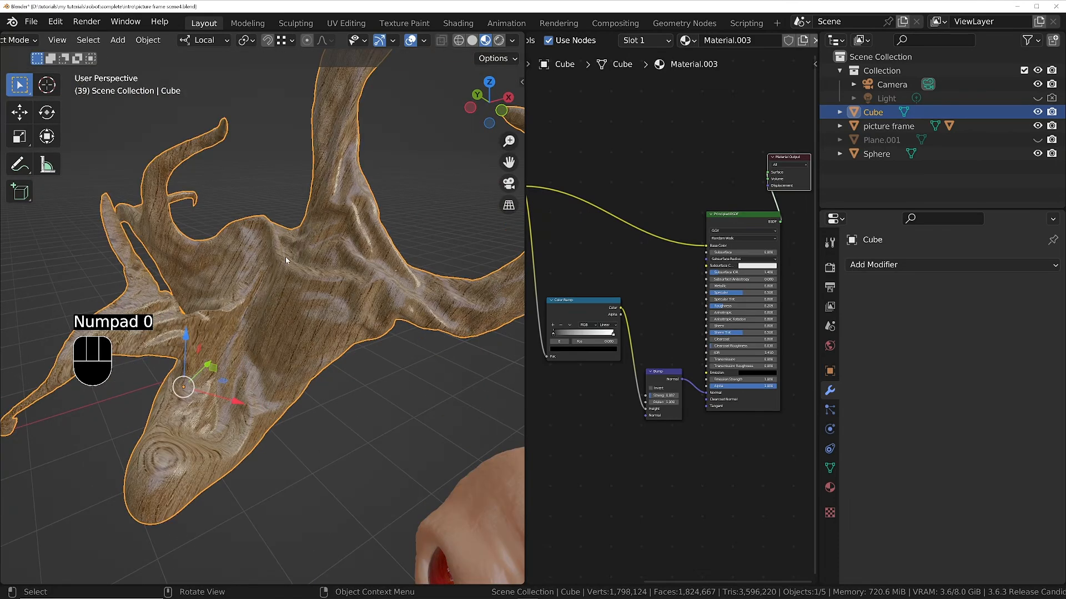
{"action": "middle_click_drag", "start_coordinate": [286, 257], "coordinate": [505, 231]}
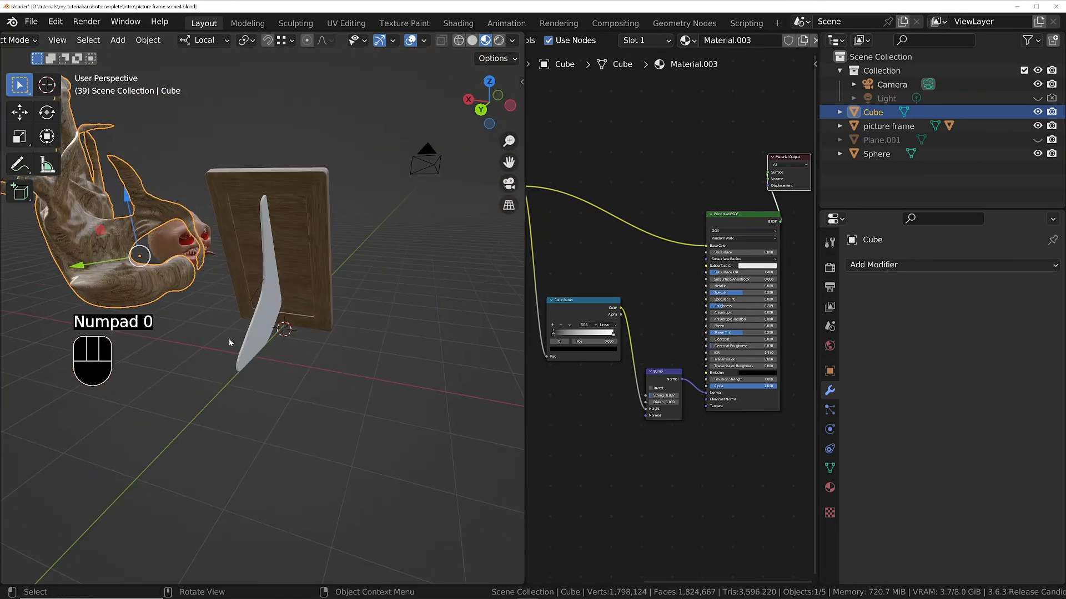
{"action": "left_click", "coordinate": [258, 330]}
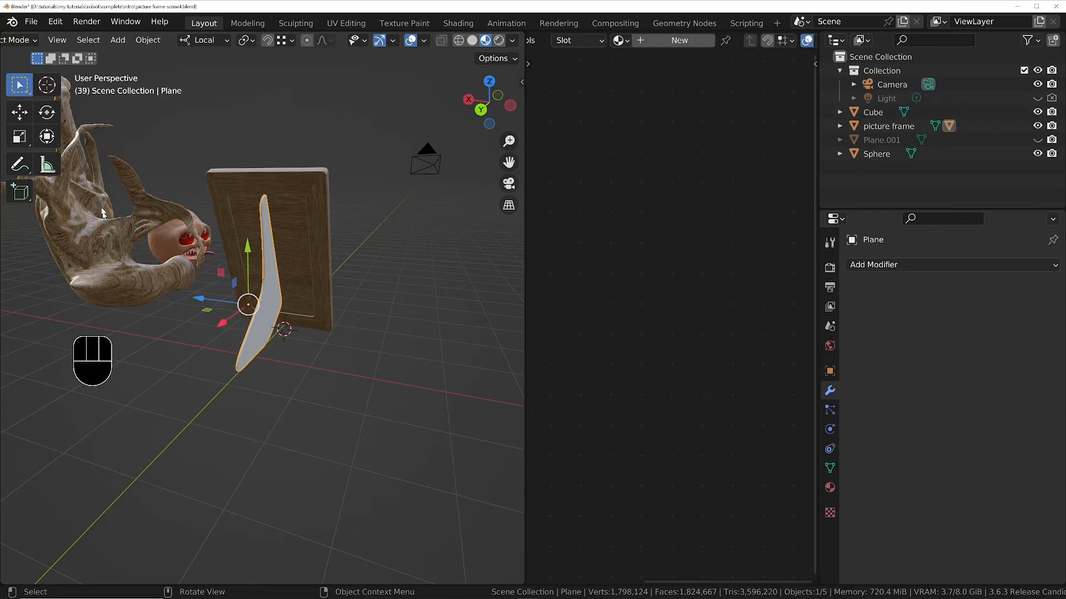
{"action": "middle_click_drag", "start_coordinate": [307, 254], "coordinate": [301, 231]}
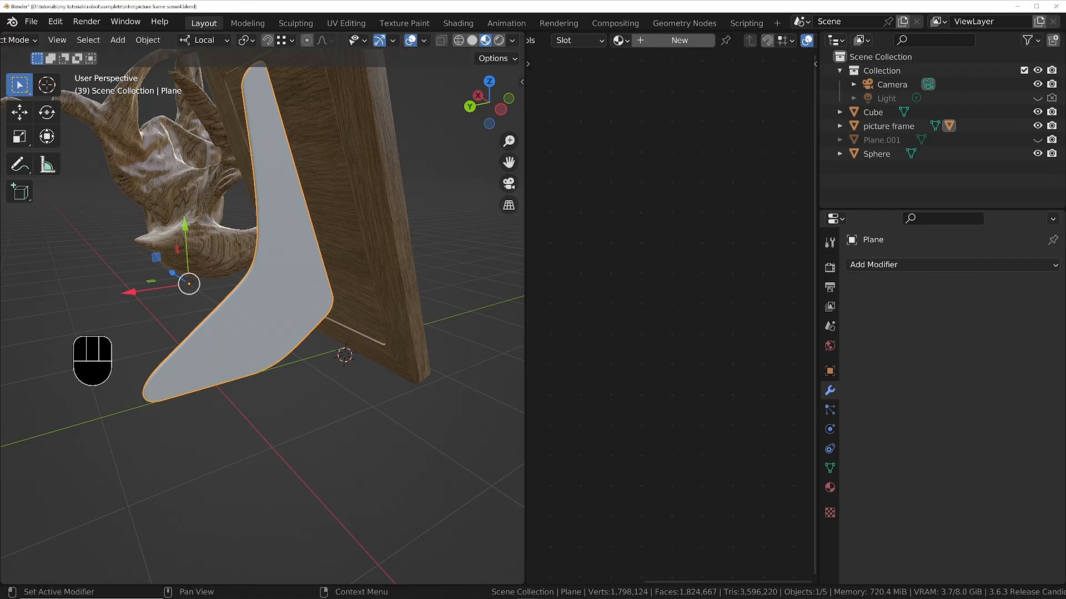
Save the scene as a new incremental file version
{"action": "key", "text": "ctrl+alt+s"}
{"action": "middle_click_drag", "start_coordinate": [305, 250], "coordinate": [293, 322]}
{"action": "scroll", "coordinate": [297, 264], "scroll_direction": "down", "scroll_amount": 1}
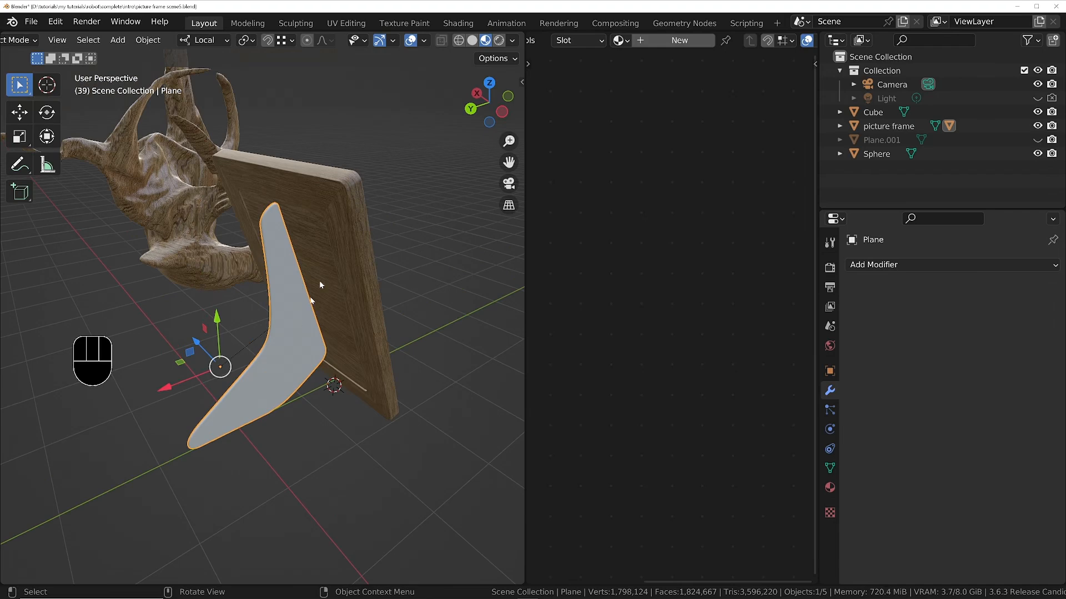
Rename the picture frame's material to "wood"
{"action": "left_click", "coordinate": [331, 239]}
{"action": "middle_click_drag", "start_coordinate": [331, 240], "coordinate": [310, 186]}
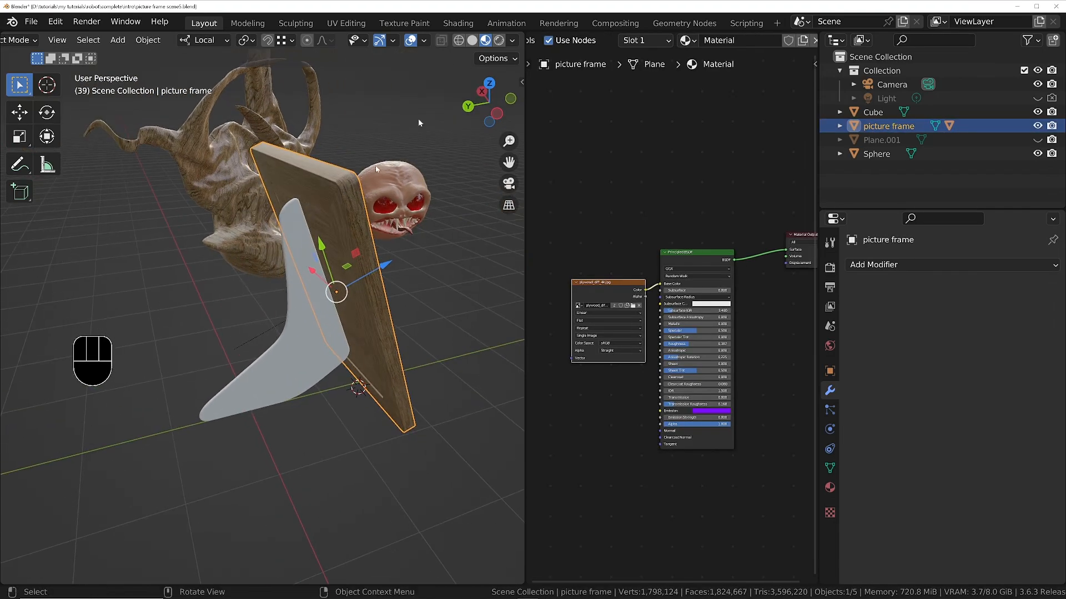
{"action": "left_click", "coordinate": [742, 40]}
{"action": "type", "text": "wood"}
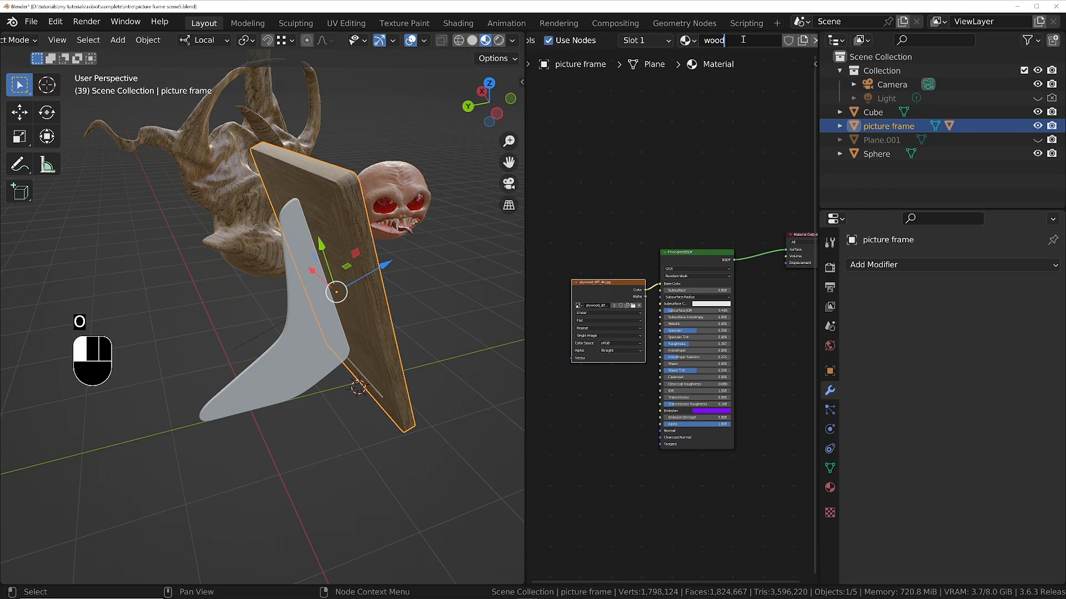
{"action": "key", "text": "Return"}
Assign the existing wood material to the frame's curved stand
{"action": "left_click", "coordinate": [279, 366]}
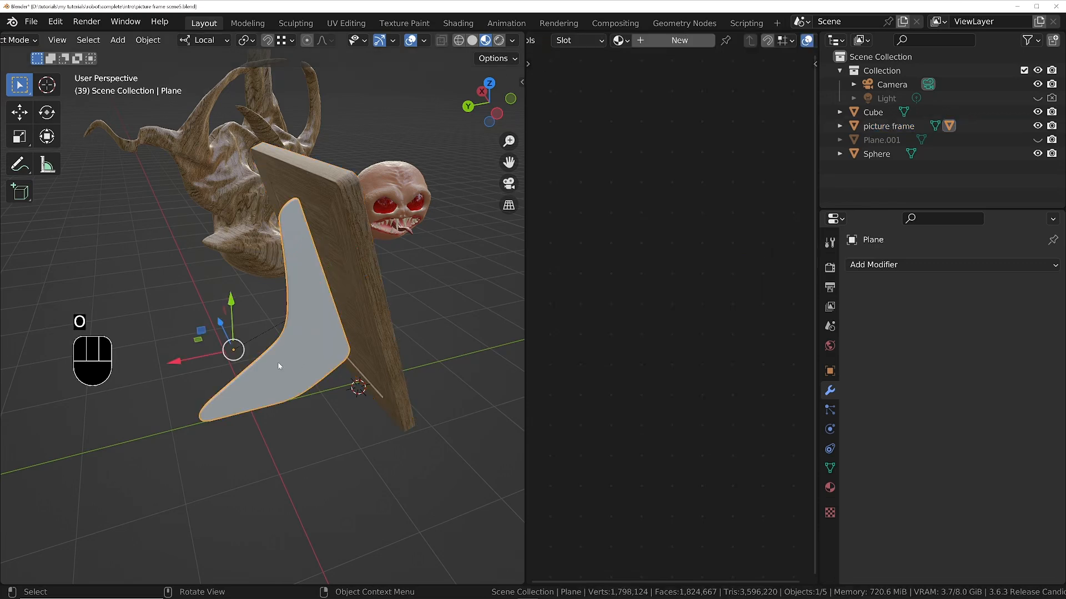
{"action": "left_click", "coordinate": [620, 40]}
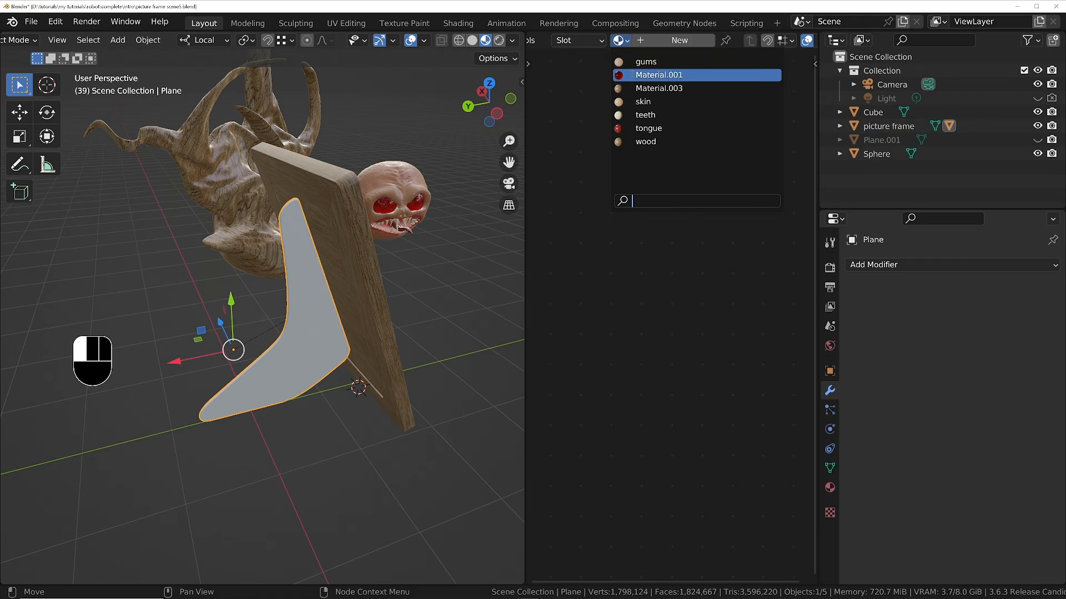
{"action": "left_click", "coordinate": [651, 141]}
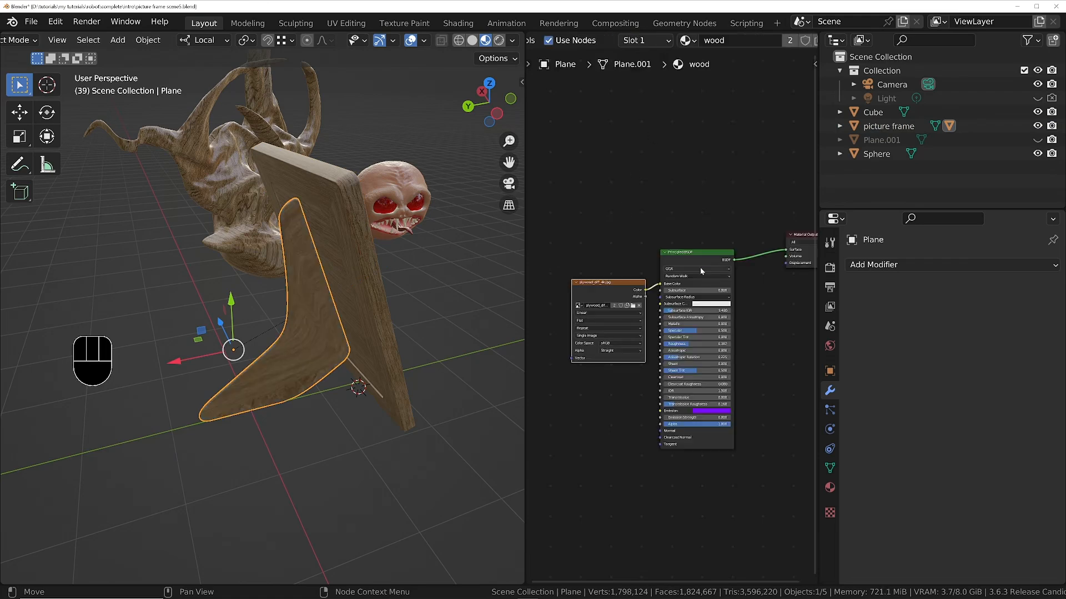
Make the stand's wood material a single-user copy, separate from the picture frame's
{"action": "middle_click_drag", "start_coordinate": [388, 255], "coordinate": [318, 211]}
{"action": "middle_click_drag", "start_coordinate": [374, 272], "coordinate": [323, 201]}
{"action": "scroll", "coordinate": [738, 46], "scroll_direction": "down", "scroll_amount": 2}
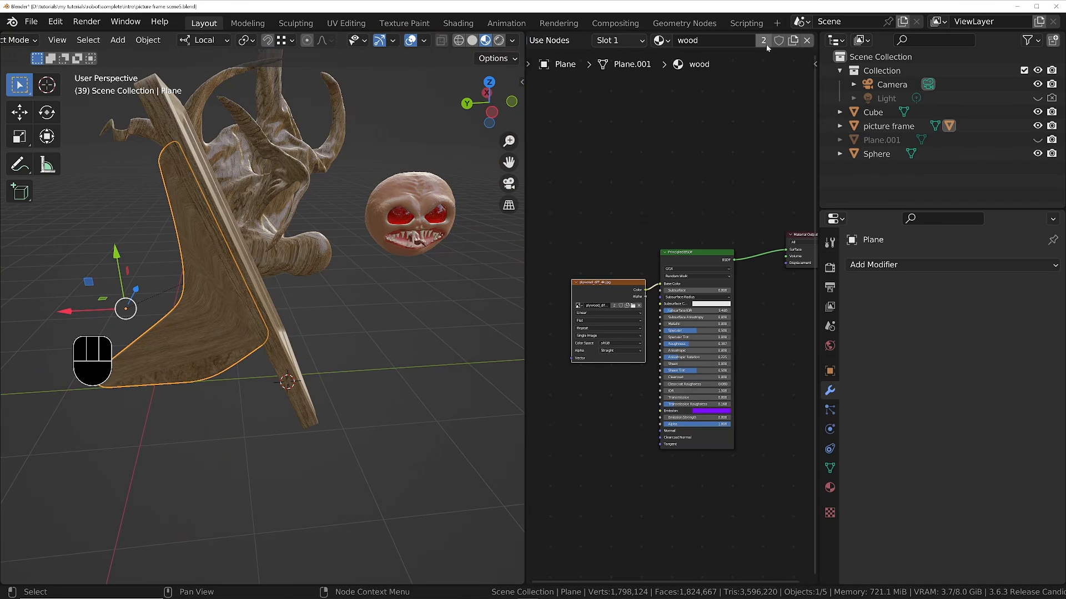
{"action": "left_click", "coordinate": [763, 41]}
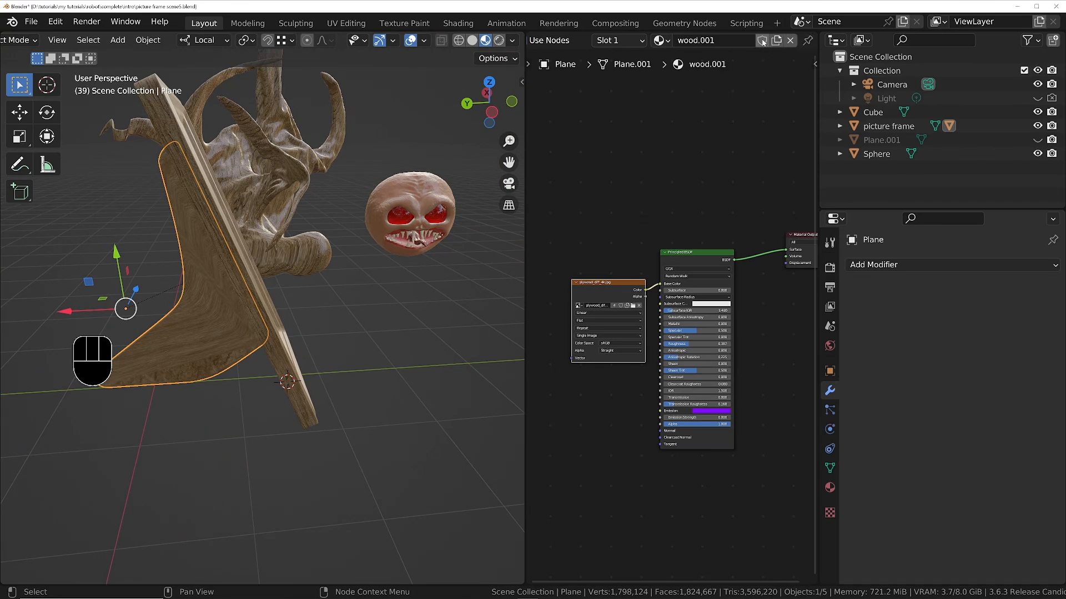
Rename the stand's material to "wood back"
{"action": "left_click", "coordinate": [721, 40]}
{"action": "type", "text": "wood back"}
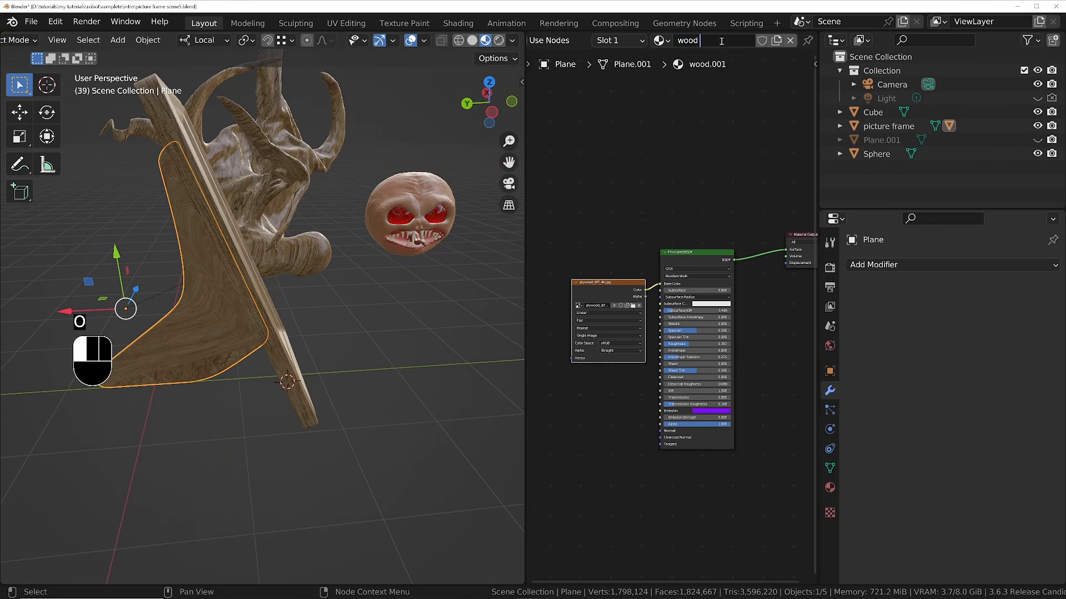
{"action": "key", "text": "Return"}
Rename the stand's material to "wood stand"
{"action": "left_click", "coordinate": [697, 40]}
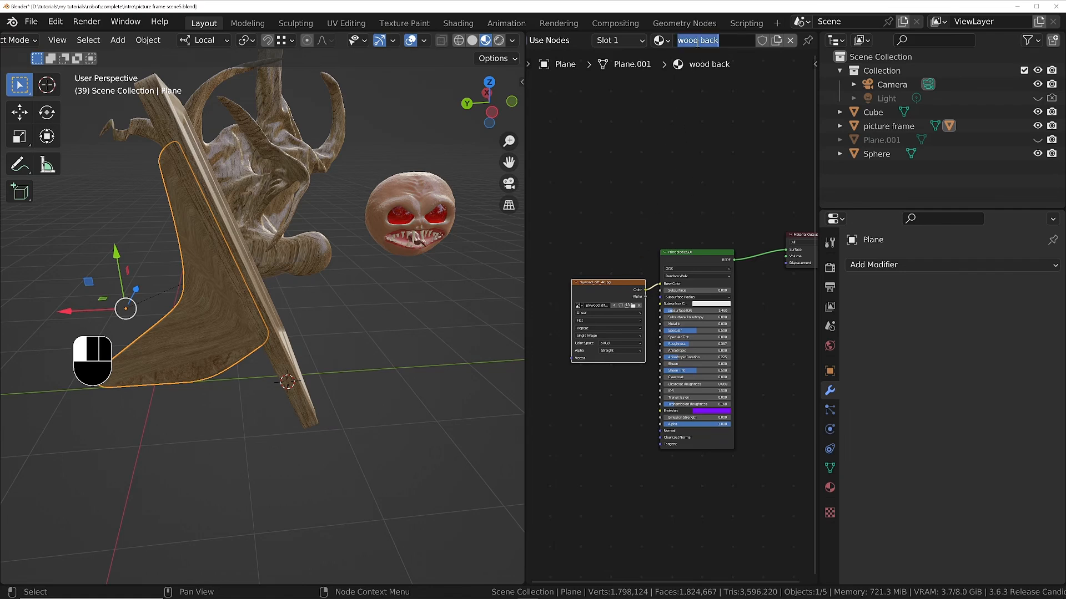
{"action": "type", "text": "wod"}
{"action": "key", "text": "BackSpace"}
{"action": "key", "text": "BackSpace"}
{"action": "type", "text": "od stand"}
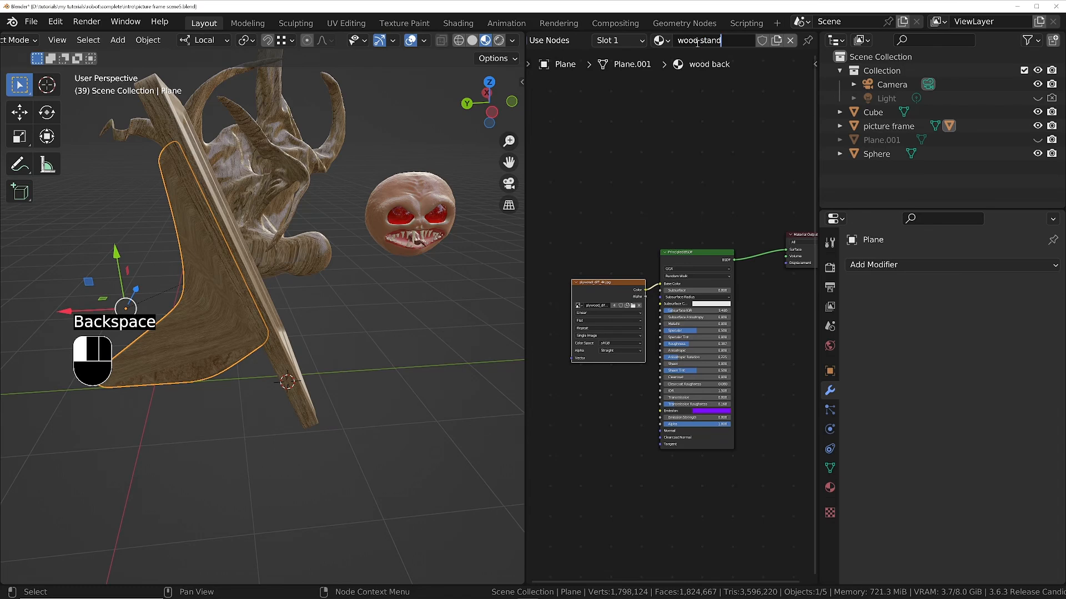
{"action": "key", "text": "Return"}
Add Texture Coordinate and Mapping nodes to the stand's plywood image texture and feed the mapping from the Generated coordinates
{"action": "middle_click_drag", "start_coordinate": [620, 386], "coordinate": [654, 352]}
{"action": "scroll", "coordinate": [654, 351], "scroll_direction": "down", "scroll_amount": 2}
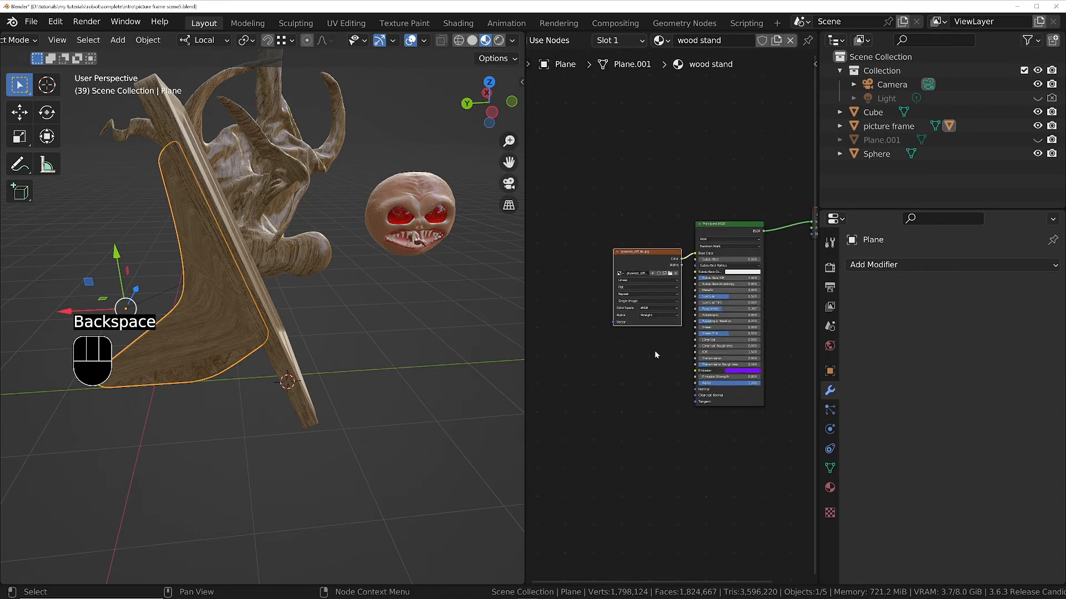
{"action": "middle_click_drag", "start_coordinate": [344, 289], "coordinate": [266, 305]}
{"action": "middle_click_drag", "start_coordinate": [131, 271], "coordinate": [250, 281], "text": "shift"}
{"action": "middle_click_drag", "start_coordinate": [255, 280], "coordinate": [333, 294]}
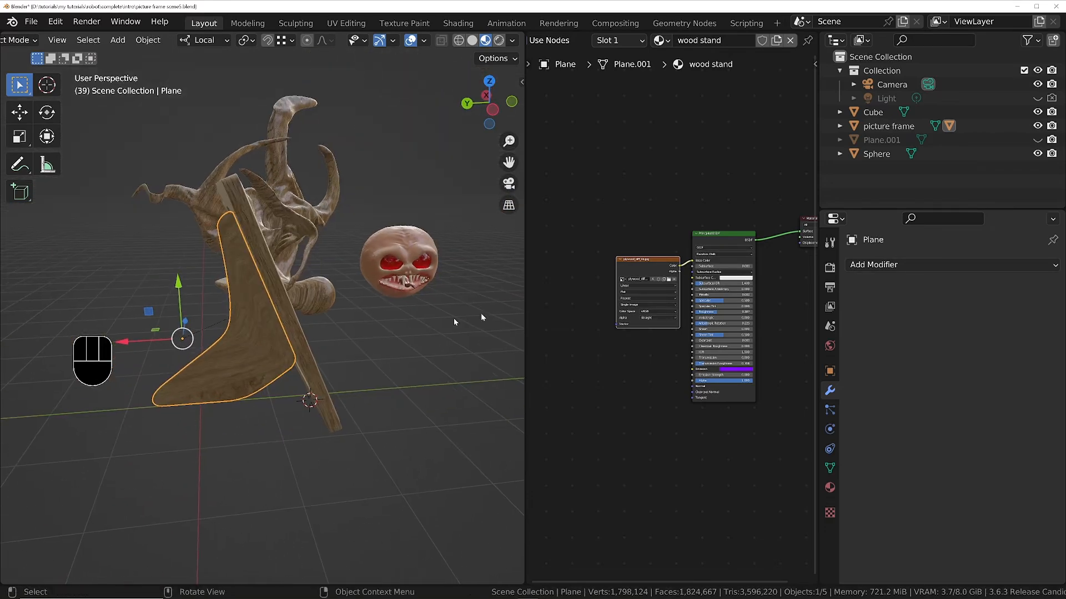
{"action": "key", "text": "ctrl+t"}
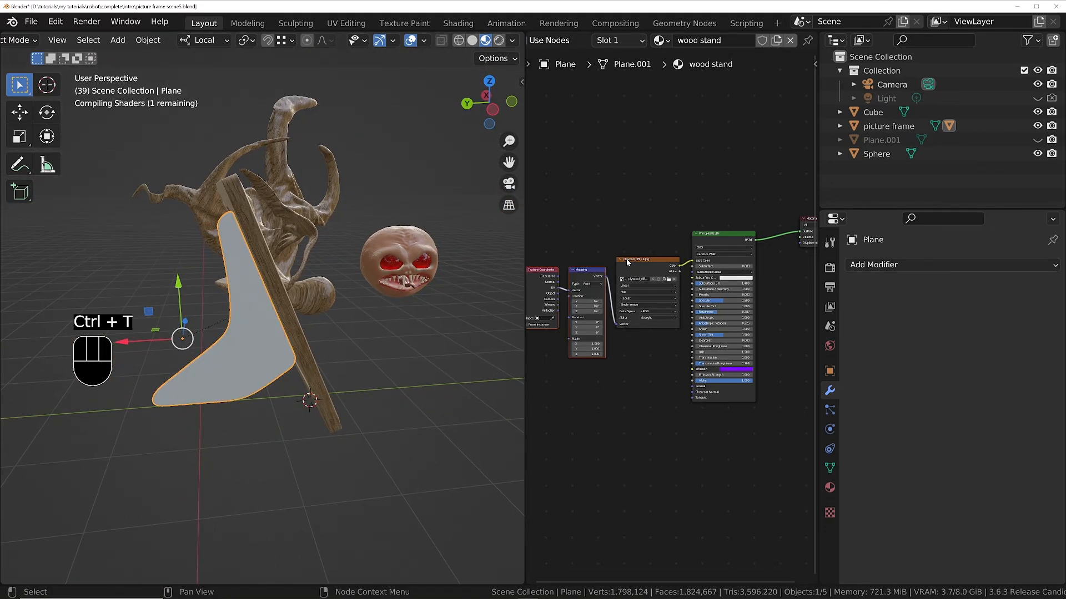
{"action": "scroll", "coordinate": [628, 282], "scroll_direction": "up", "scroll_amount": 3}
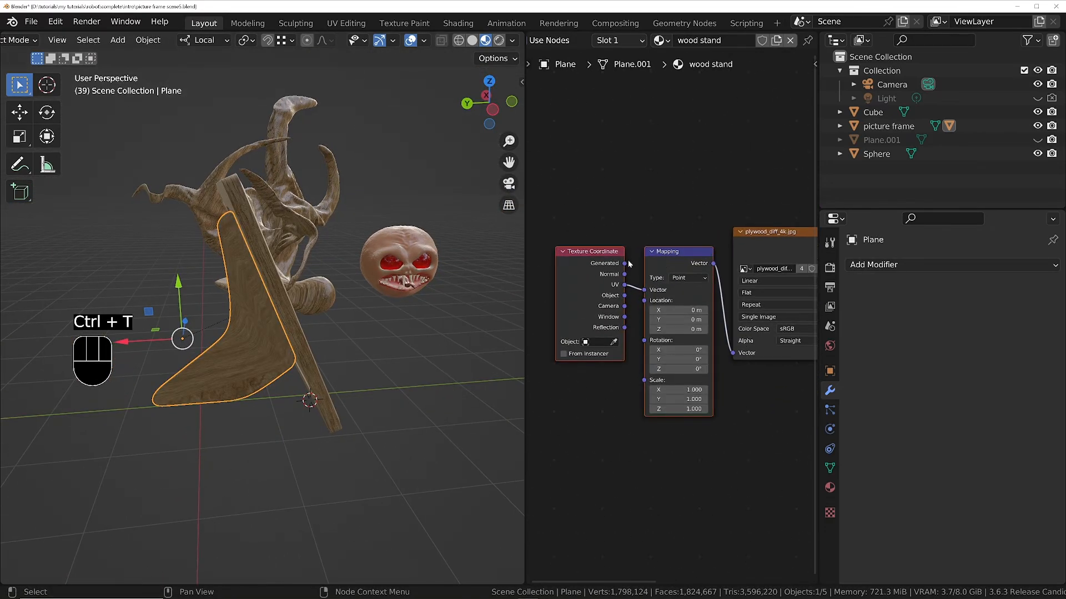
{"action": "left_click_drag", "start_coordinate": [625, 263], "coordinate": [645, 290]}
Switch the projection of the stand's plywood image texture to Box
{"action": "scroll", "coordinate": [332, 309], "scroll_direction": "up", "scroll_amount": 5}
{"action": "middle_click_drag", "start_coordinate": [255, 258], "coordinate": [364, 188]}
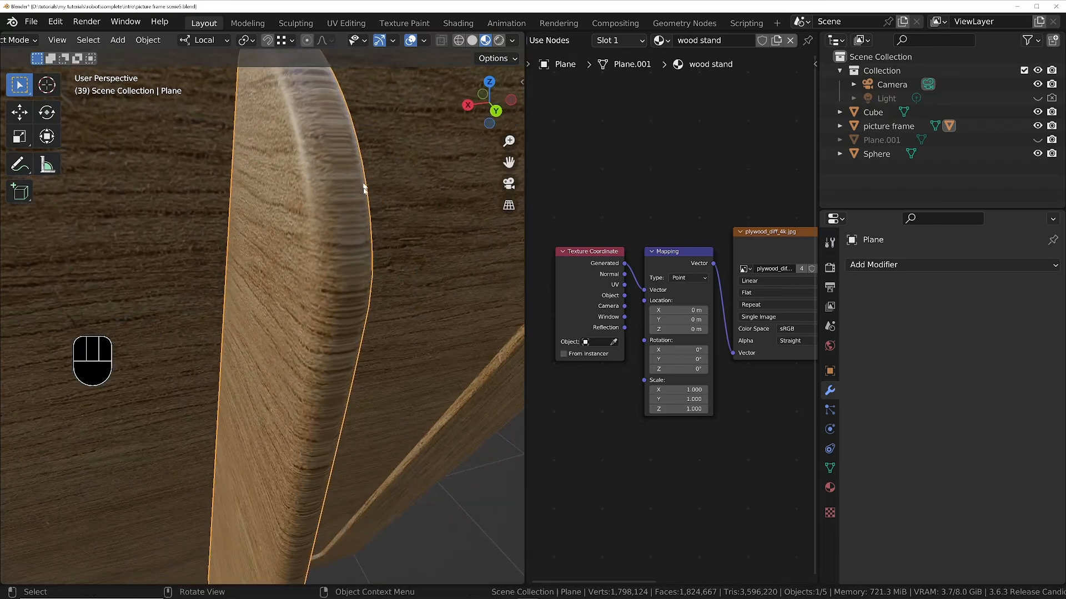
{"action": "middle_click_drag", "start_coordinate": [710, 288], "coordinate": [664, 278]}
{"action": "left_click", "coordinate": [738, 283]}
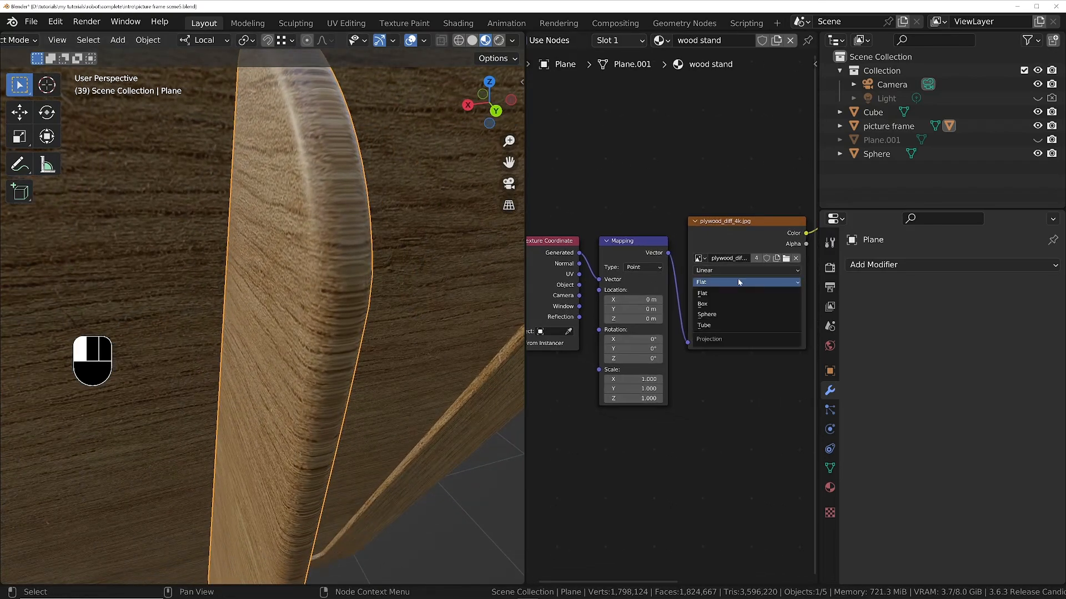
{"action": "left_click", "coordinate": [724, 307]}
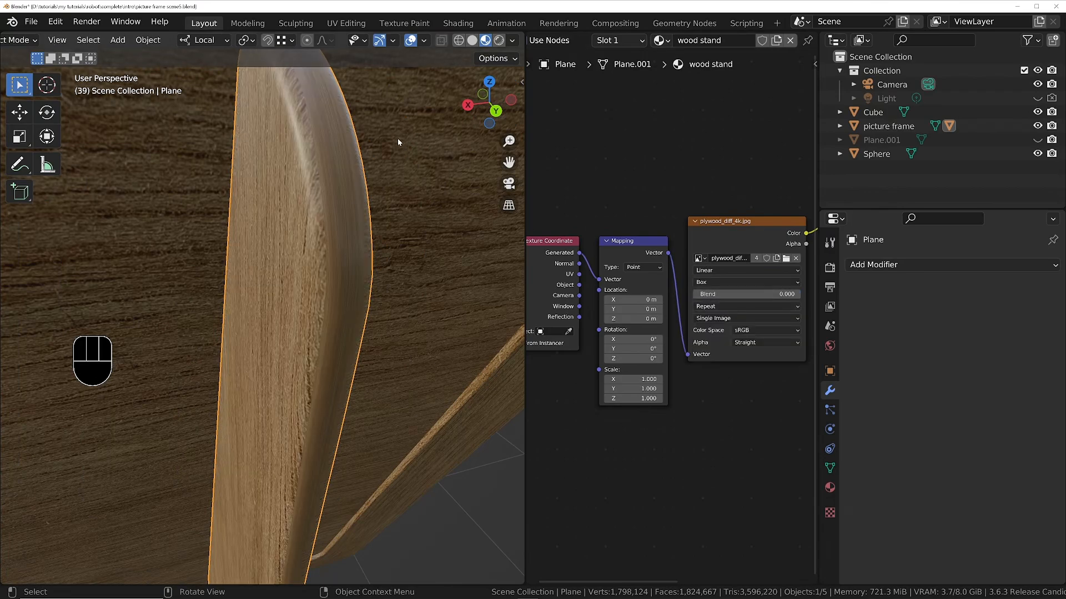
Try a Z scale of about 5.03 in the stand material's Mapping node and check the grain on the narrow edge
{"action": "middle_click_drag", "start_coordinate": [397, 141], "coordinate": [341, 188]}
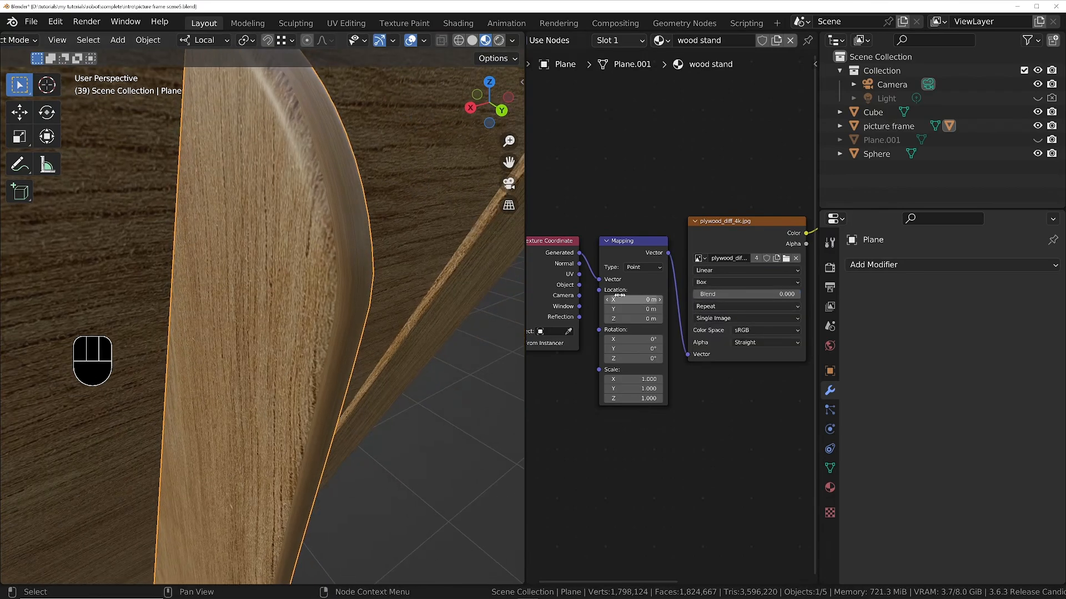
{"action": "middle_click_drag", "start_coordinate": [596, 262], "coordinate": [577, 283], "text": "ctrl"}
{"action": "middle_click_drag", "start_coordinate": [283, 248], "coordinate": [232, 238]}
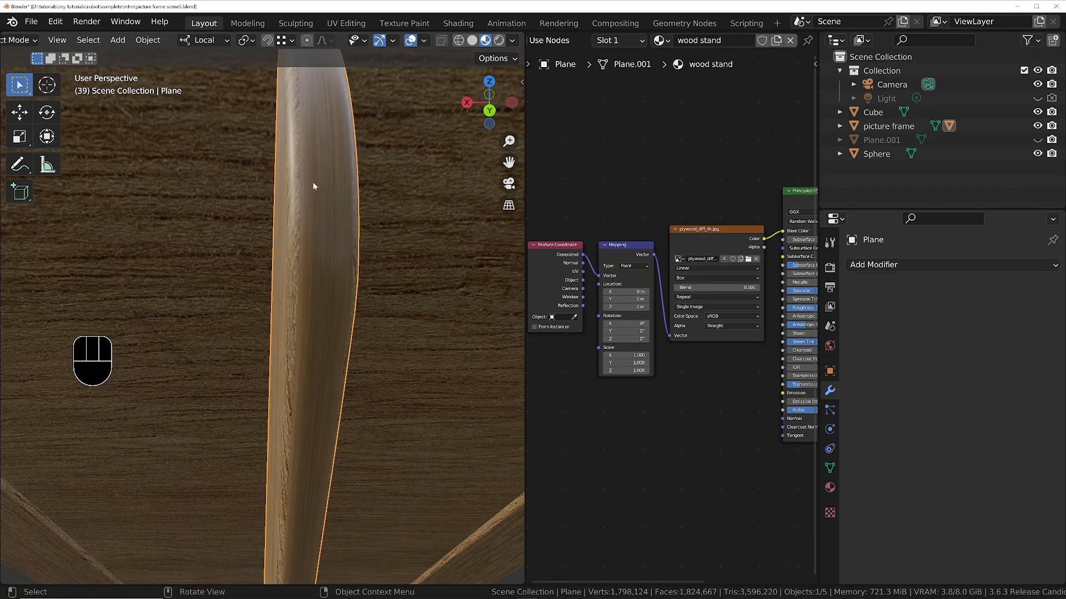
{"action": "middle_click_drag", "start_coordinate": [333, 178], "coordinate": [289, 341], "text": "ctrl"}
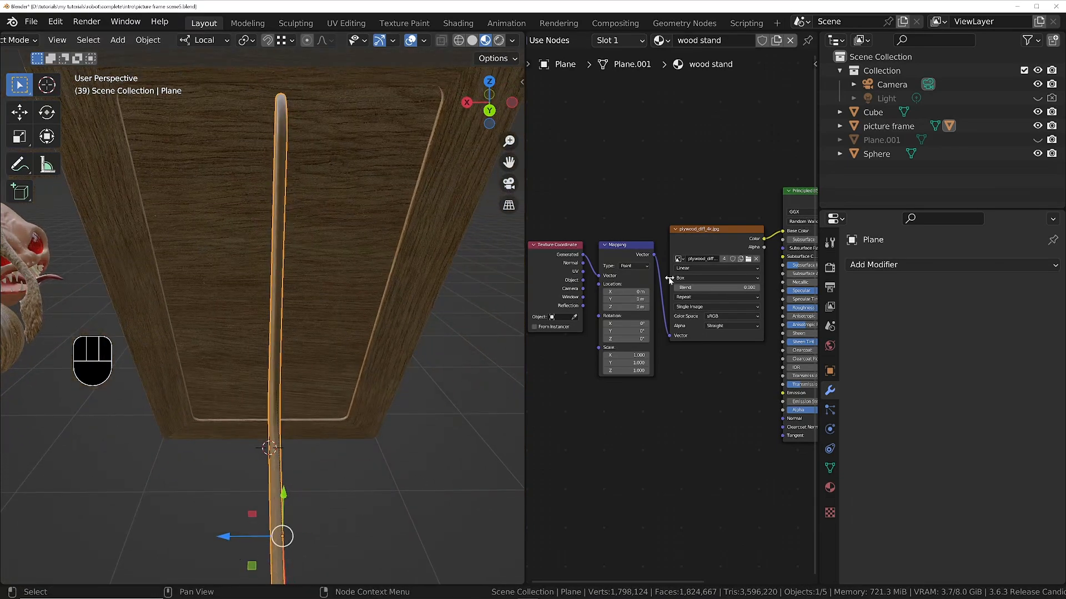
{"action": "scroll", "coordinate": [630, 296], "scroll_direction": "up", "scroll_amount": 3}
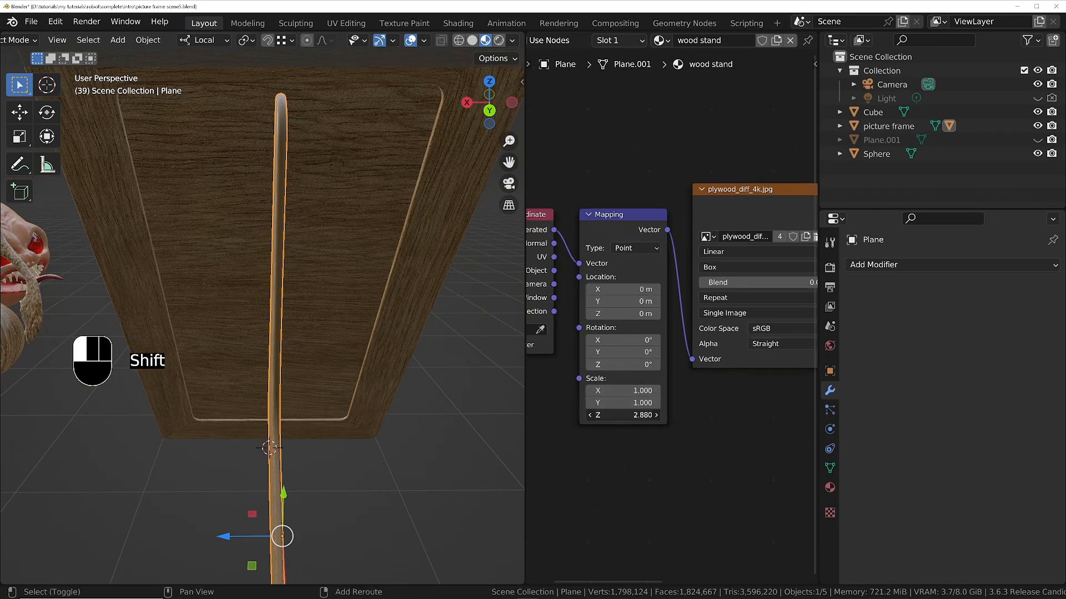
{"action": "left_click_drag", "start_coordinate": [609, 391], "coordinate": [589, 390], "text": "shift"}
{"action": "scroll", "coordinate": [284, 121], "scroll_direction": "up", "scroll_amount": 10}
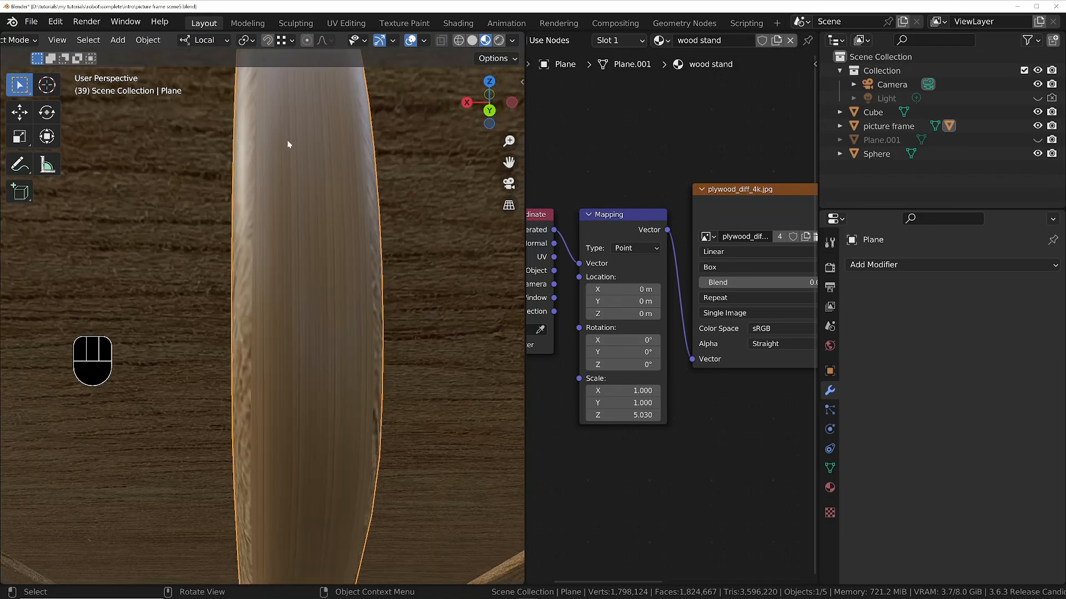
Set the Z scale in the stand material's Mapping node to 0.1
{"action": "left_click", "coordinate": [633, 417]}
{"action": "type", "text": "0.1"}
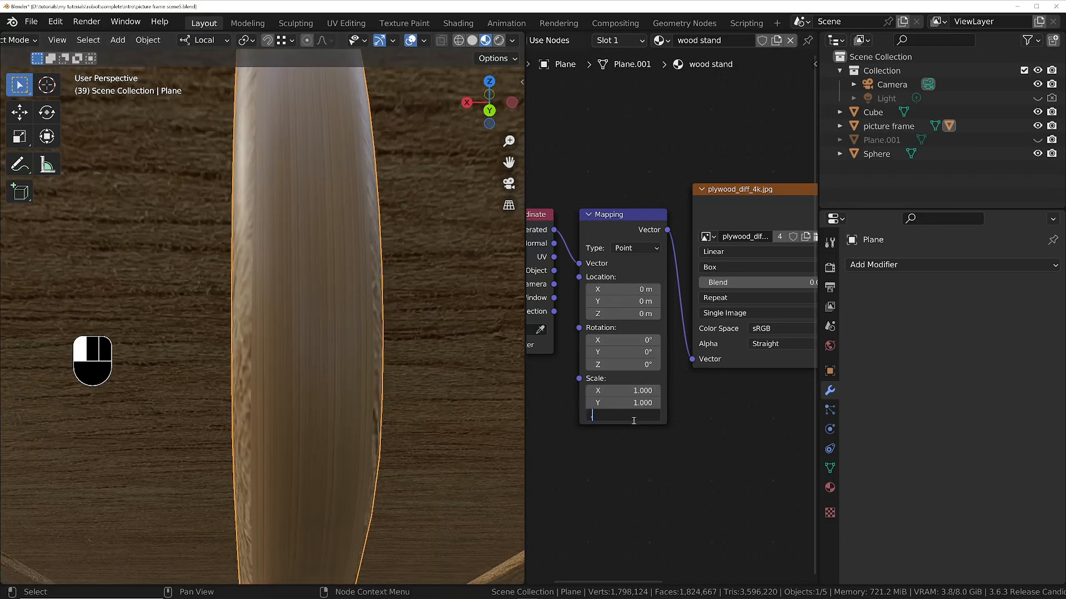
{"action": "key", "text": "Return"}
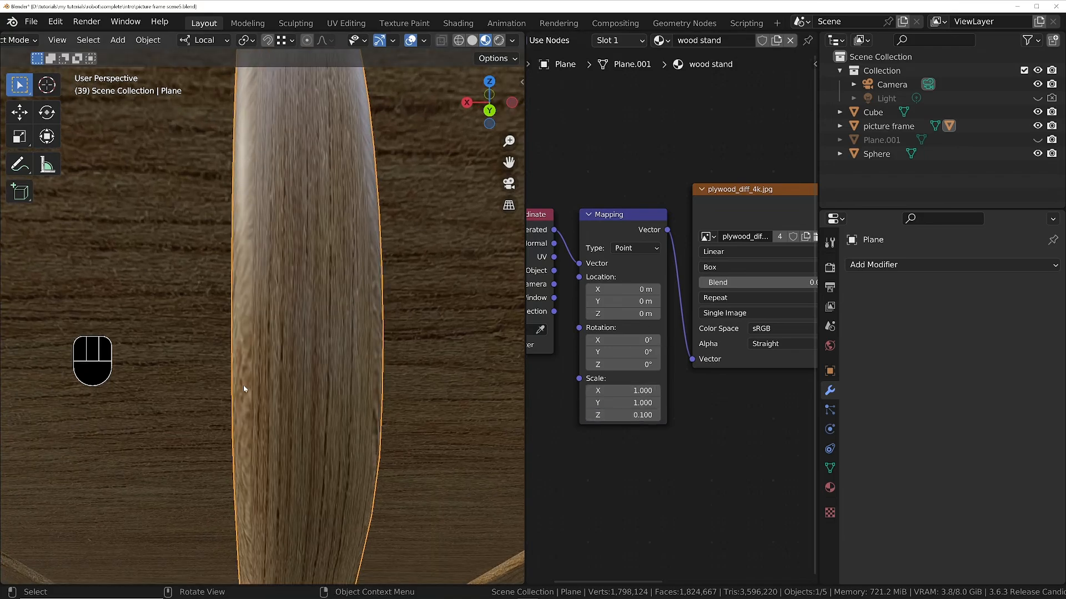
Raise the Box projection blend of the stand's plywood texture to about 0.209 to soften the seams
{"action": "middle_click_drag", "start_coordinate": [289, 149], "coordinate": [263, 249]}
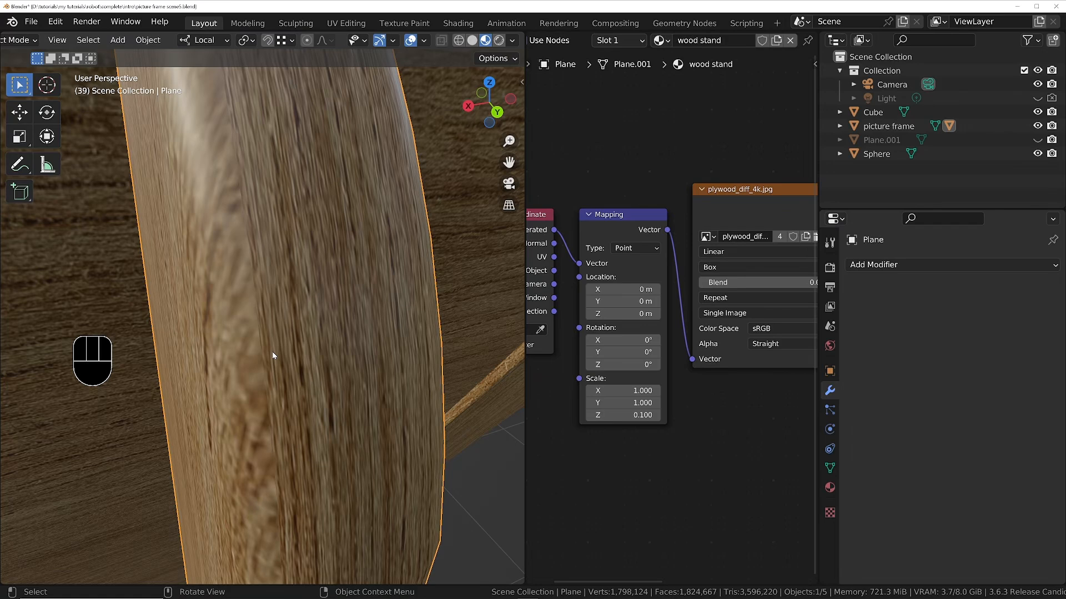
{"action": "middle_click_drag", "start_coordinate": [783, 285], "coordinate": [718, 283]}
{"action": "left_click_drag", "start_coordinate": [718, 282], "coordinate": [747, 282]}
{"action": "middle_click_drag", "start_coordinate": [328, 232], "coordinate": [335, 392], "text": "ctrl"}
{"action": "middle_click_drag", "start_coordinate": [320, 353], "coordinate": [383, 344]}
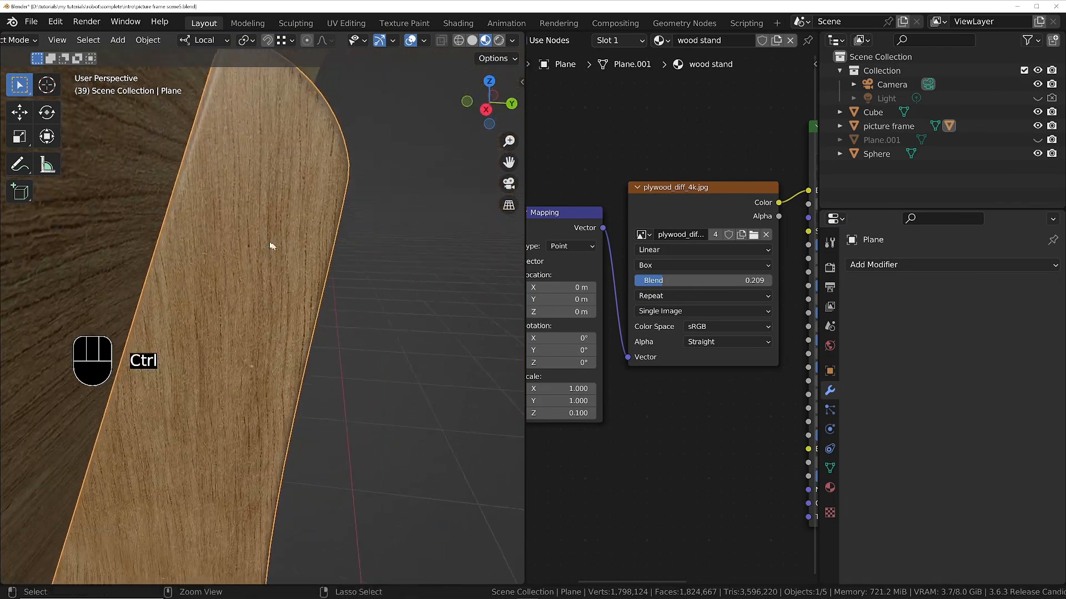
Rotate the stand's texture mapping about 19.5° around Z so the grain runs at an angle
{"action": "middle_click_drag", "start_coordinate": [272, 244], "coordinate": [275, 289], "text": "ctrl"}
{"action": "middle_click_drag", "start_coordinate": [274, 288], "coordinate": [281, 65], "text": "shift"}
{"action": "middle_click_drag", "start_coordinate": [227, 366], "coordinate": [253, 358]}
{"action": "middle_click_drag", "start_coordinate": [234, 182], "coordinate": [162, 365]}
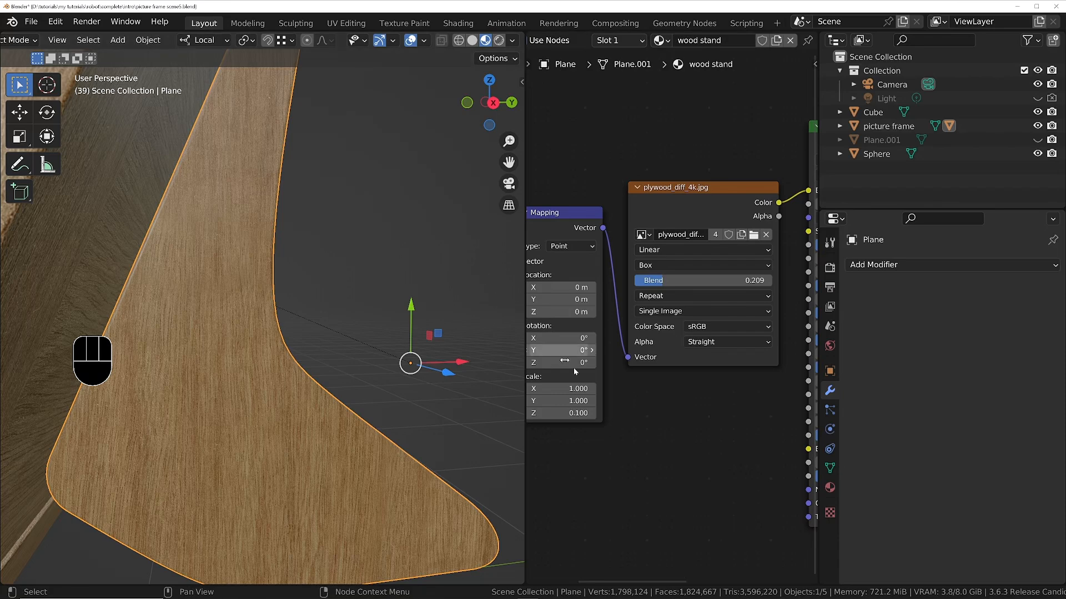
{"action": "middle_click_drag", "start_coordinate": [611, 372], "coordinate": [715, 363]}
{"action": "middle_click_drag", "start_coordinate": [423, 359], "coordinate": [408, 362]}
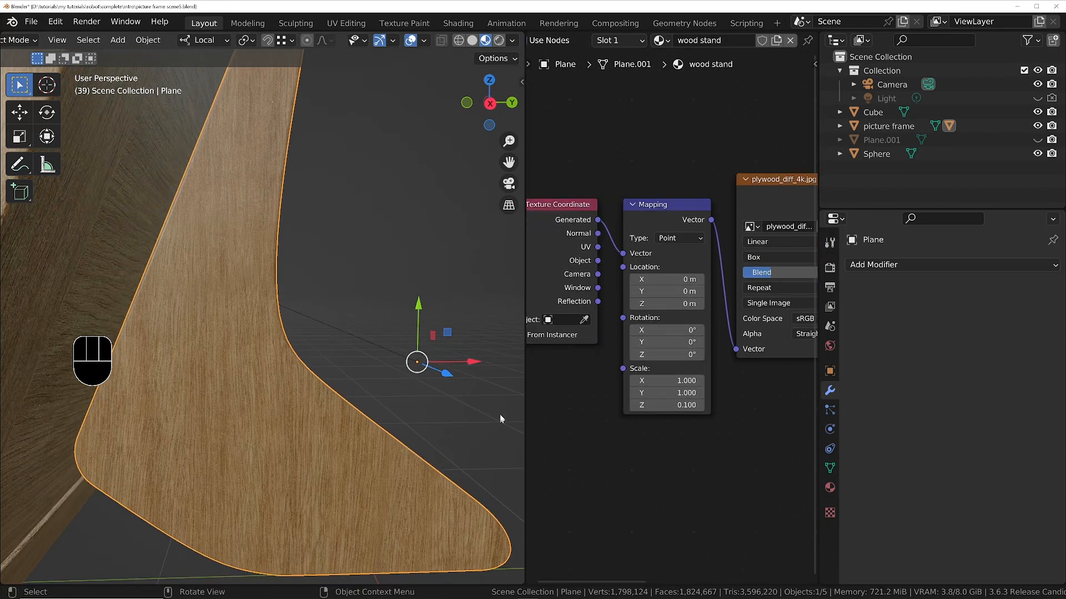
{"action": "left_click_drag", "start_coordinate": [666, 354], "coordinate": [694, 355]}
Preview the whole scene through the camera in Rendered shading with overlays hidden
{"action": "middle_click_drag", "start_coordinate": [483, 327], "coordinate": [305, 338]}
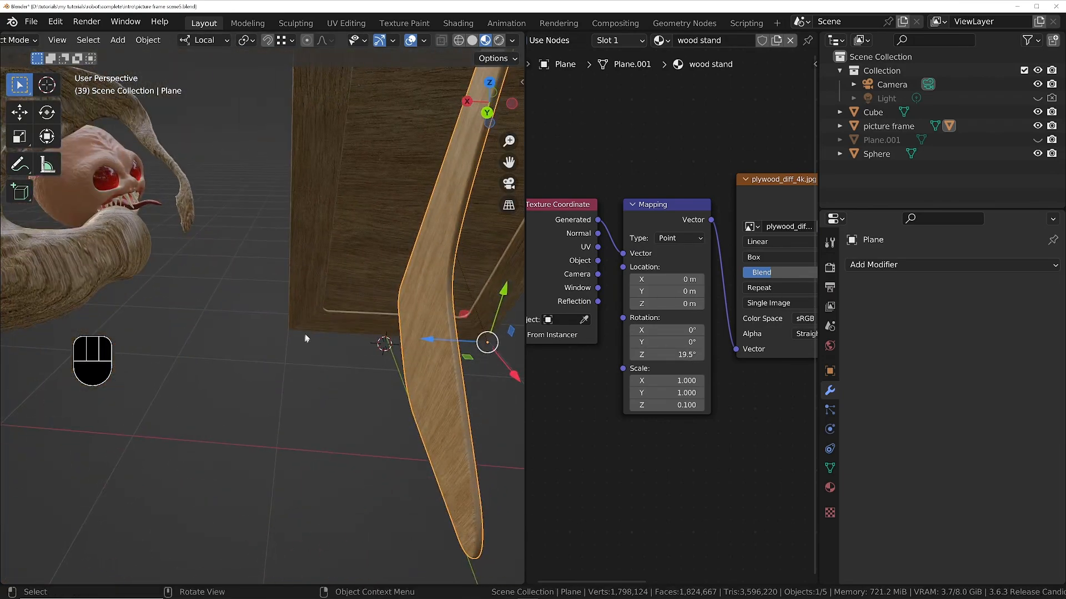
{"action": "middle_click_drag", "start_coordinate": [444, 335], "coordinate": [177, 256], "text": "shift"}
{"action": "middle_click_drag", "start_coordinate": [177, 255], "coordinate": [291, 322], "text": "shift"}
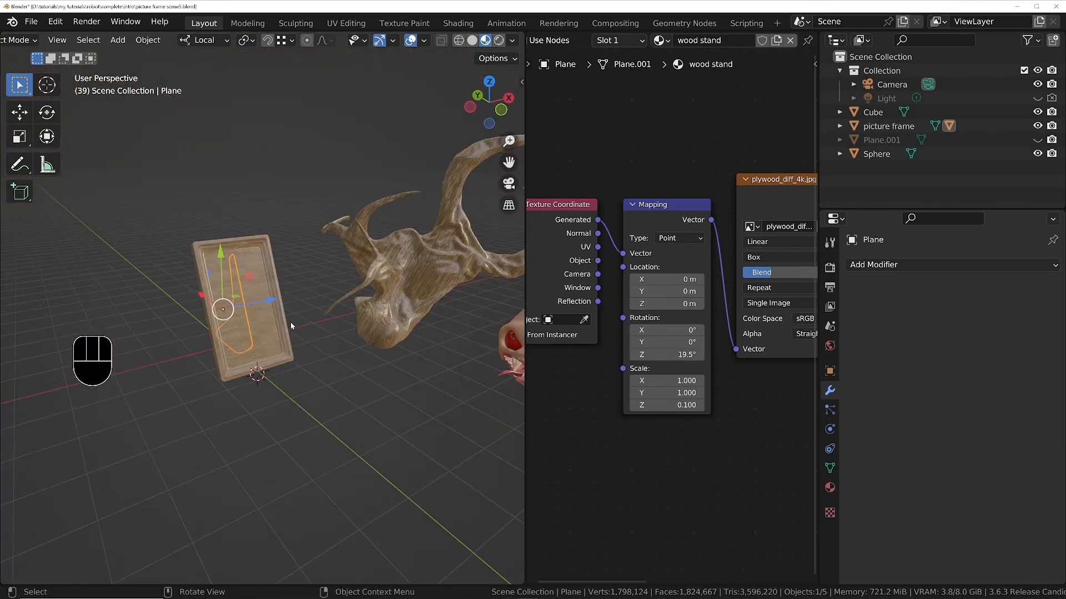
{"action": "key", "text": "KP_0"}
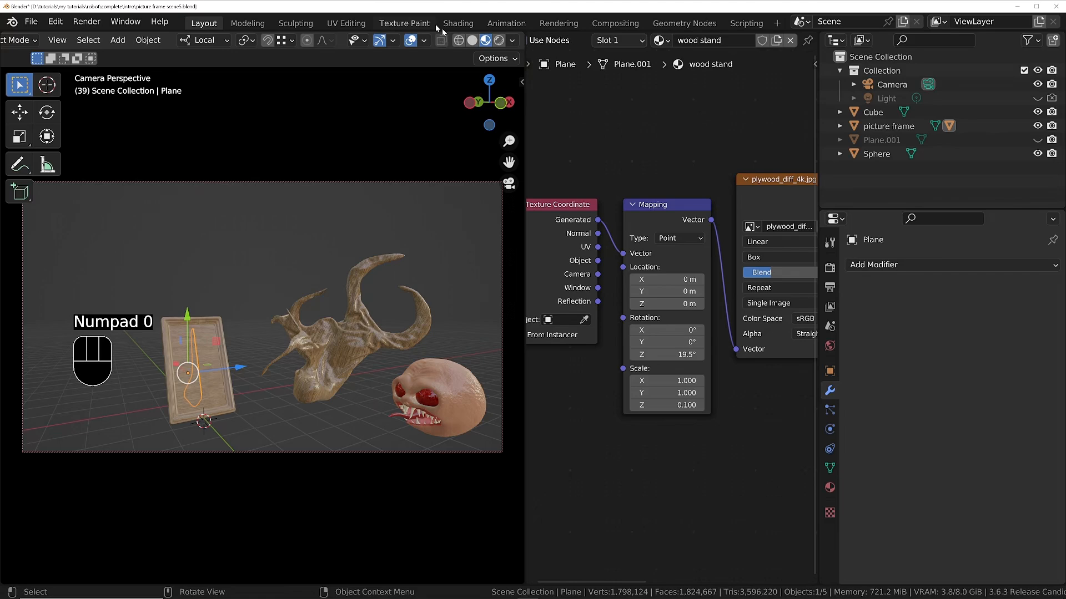
{"action": "left_click", "coordinate": [498, 41]}
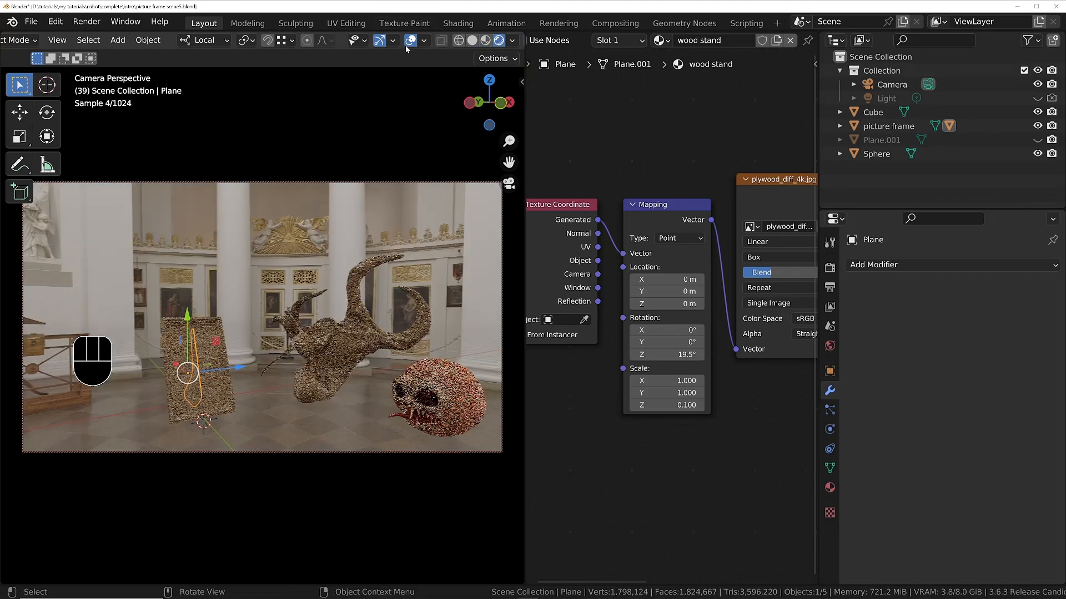
{"action": "left_click", "coordinate": [411, 41]}
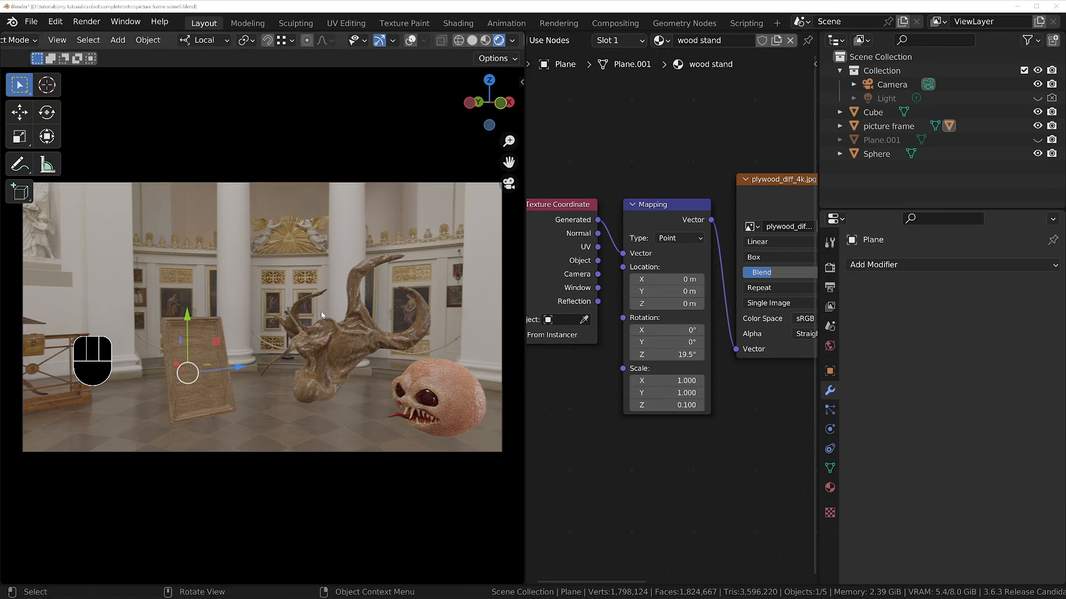
Isolate the picture frame in local view, with overlays shown and Material Preview shading
{"action": "left_click", "coordinate": [209, 340]}
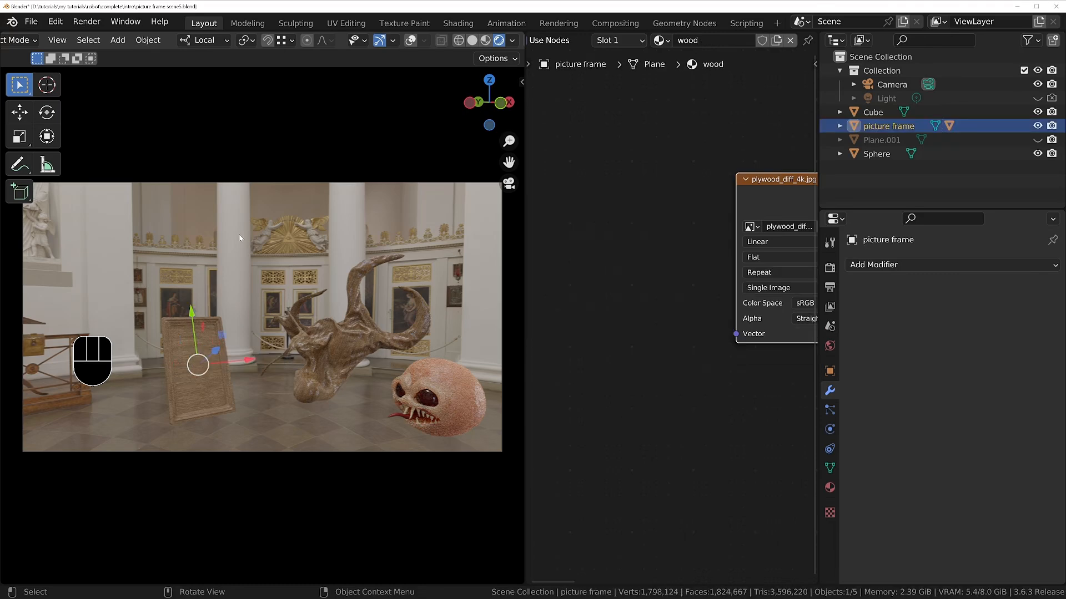
{"action": "left_click", "coordinate": [410, 40]}
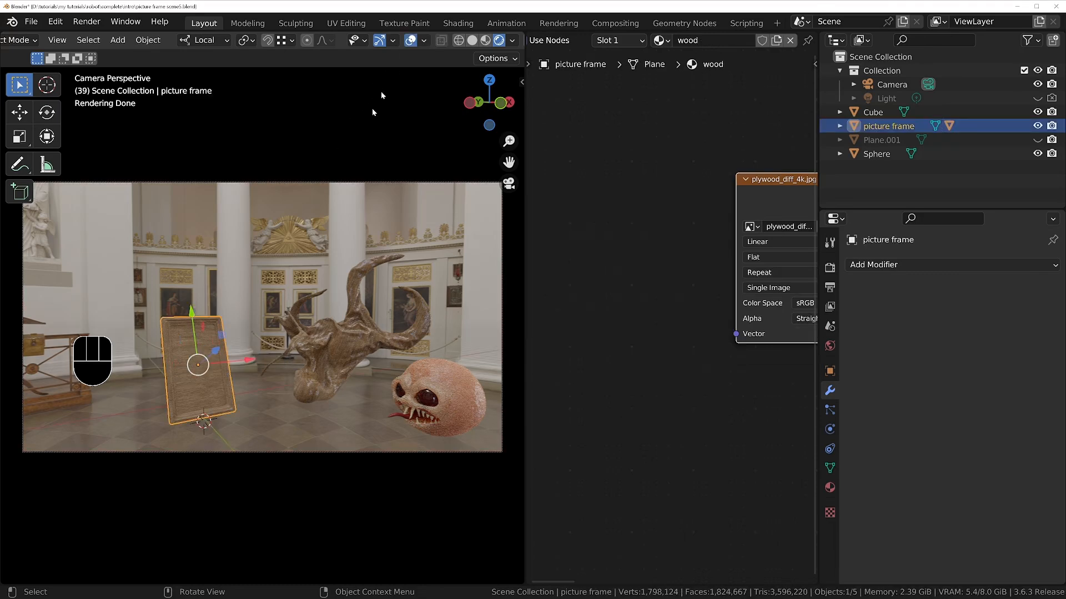
{"action": "key", "text": "KP_Divide"}
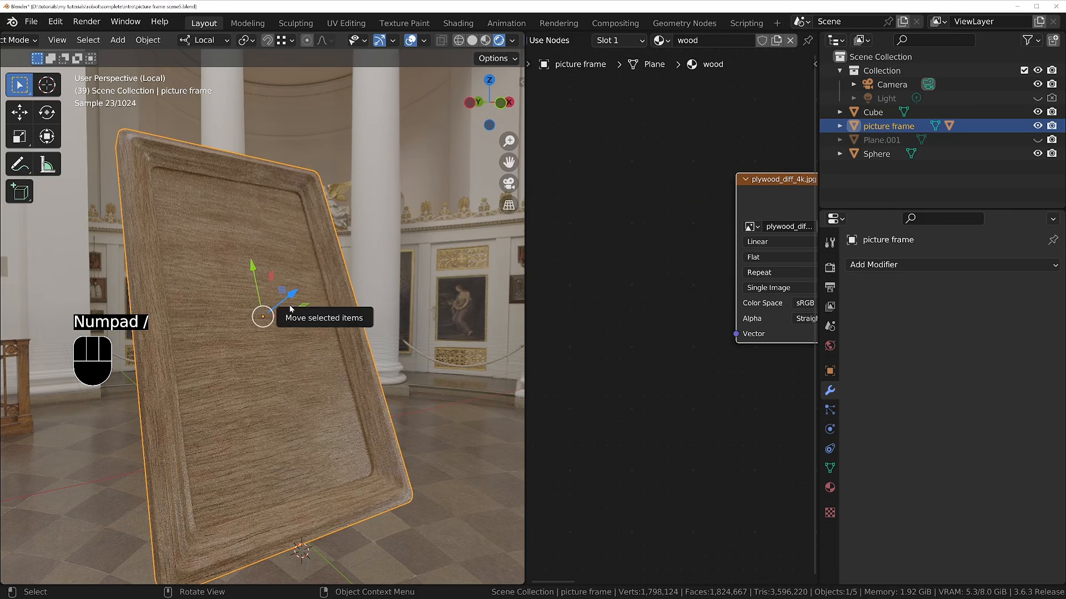
{"action": "left_click", "coordinate": [486, 40]}
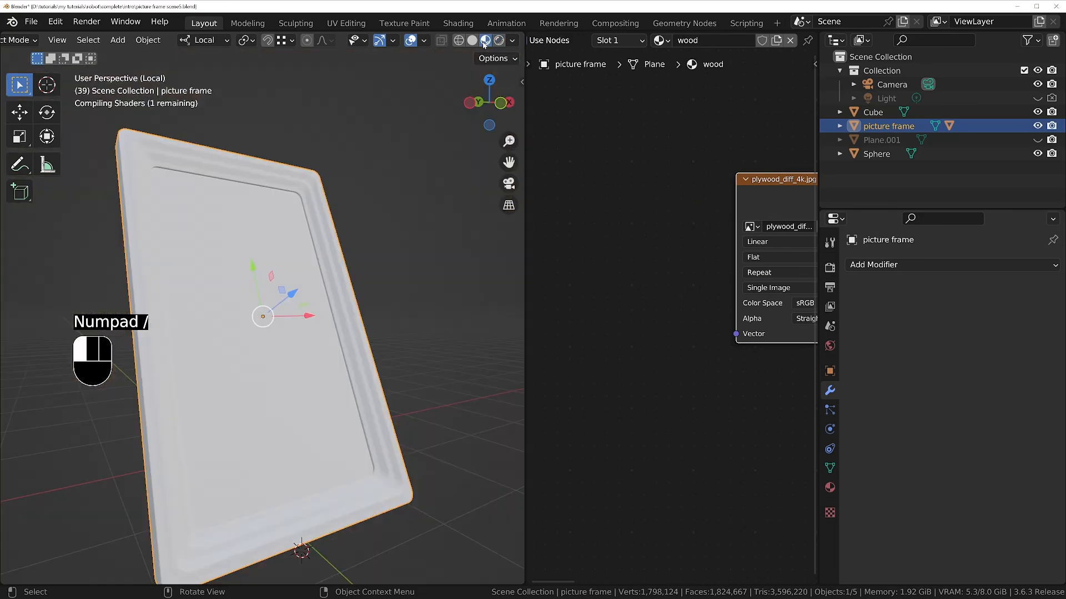
{"action": "middle_click_drag", "start_coordinate": [308, 253], "coordinate": [289, 244]}
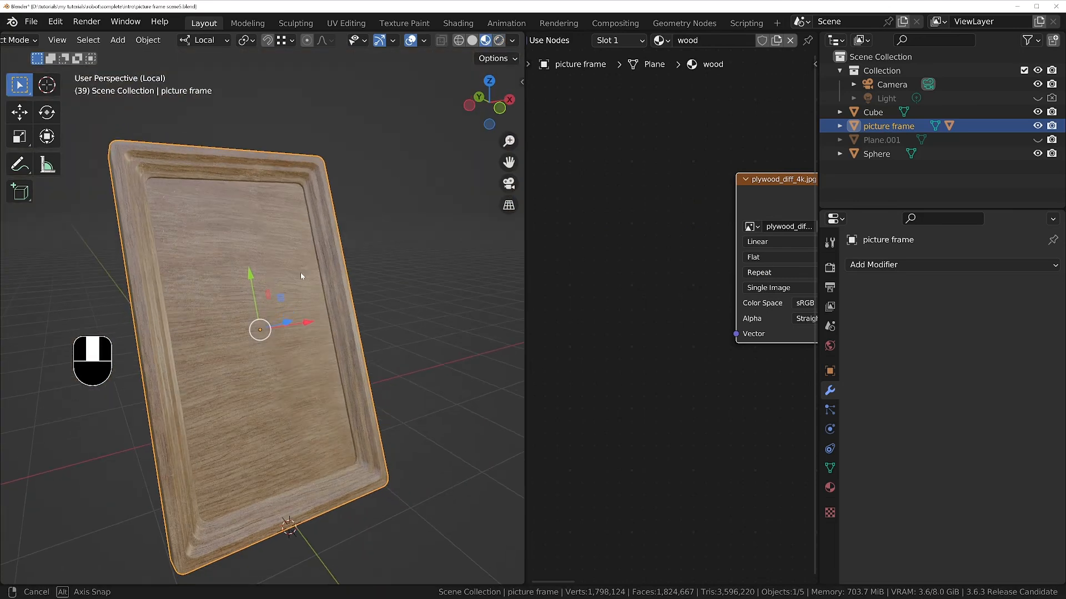
Add a second material slot with a new material to the picture frame and enter Edit Mode on its mesh
{"action": "left_click", "coordinate": [830, 487]}
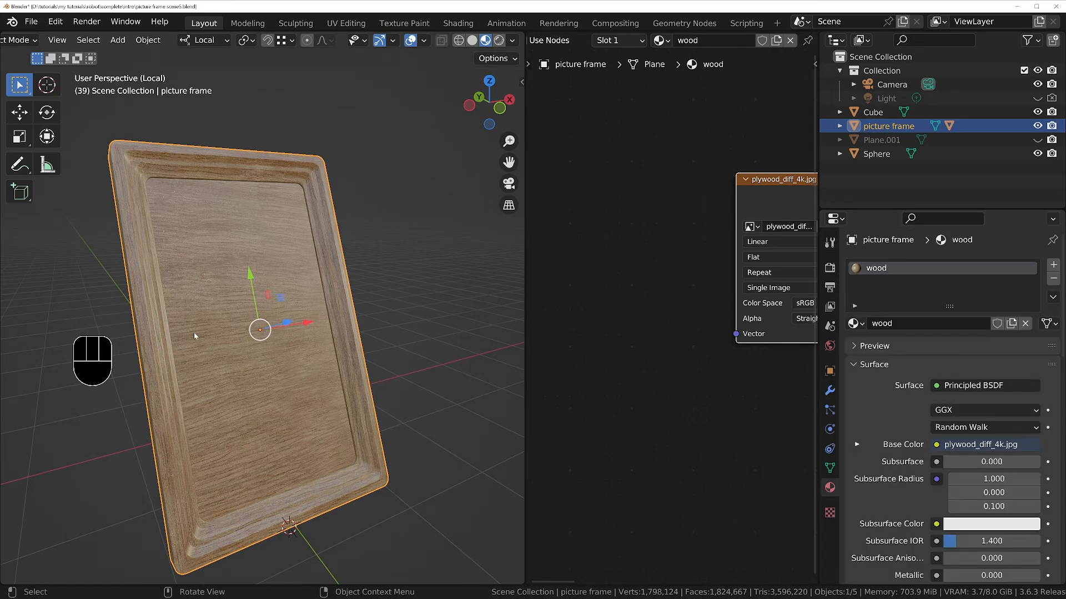
{"action": "left_click", "coordinate": [1053, 265]}
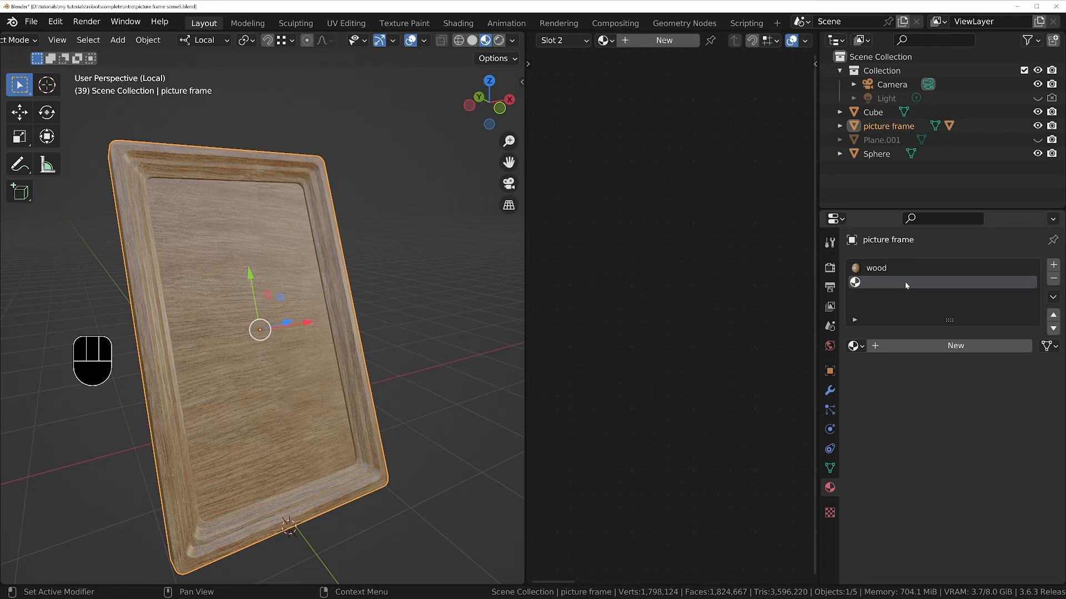
{"action": "left_click", "coordinate": [949, 346]}
{"action": "middle_click_drag", "start_coordinate": [696, 291], "coordinate": [604, 274]}
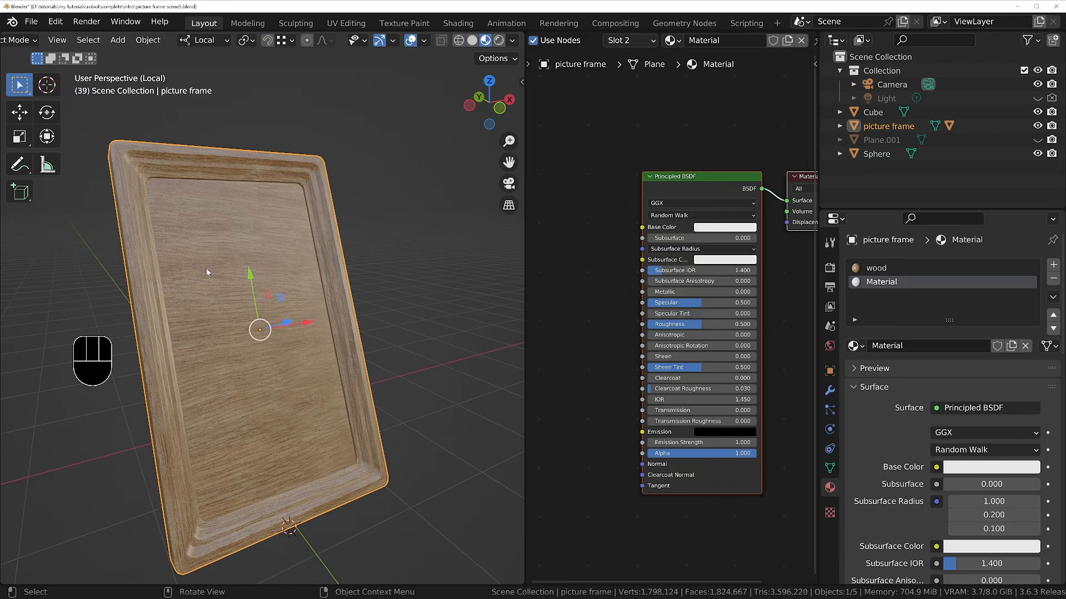
{"action": "key", "text": "Tab"}
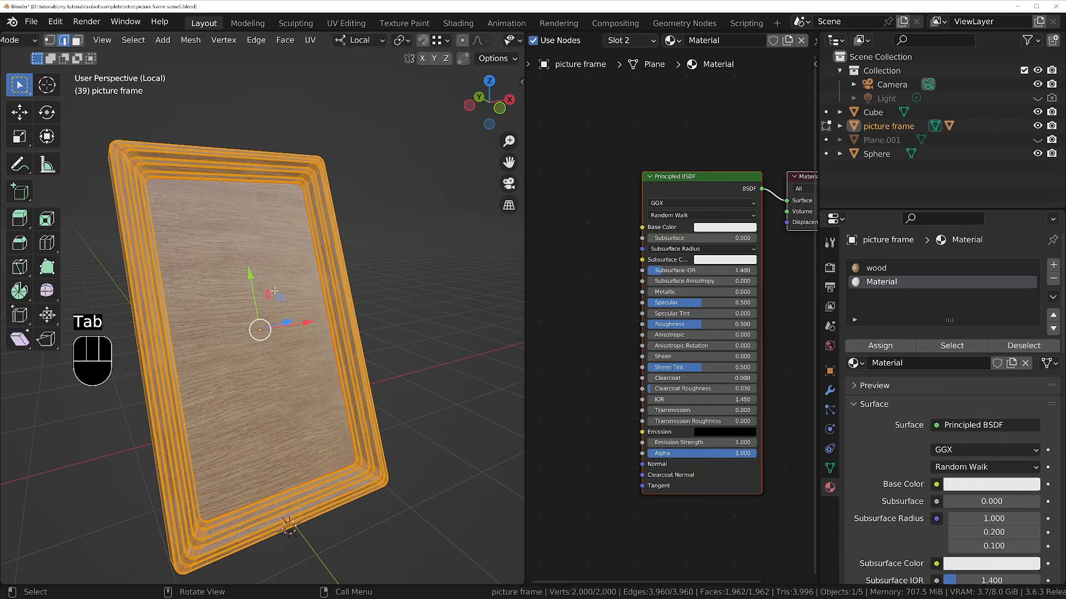
Assign the second material, Material, to the large inner face of the picture frame
{"action": "key", "text": "3"}
{"action": "left_click", "coordinate": [261, 233]}
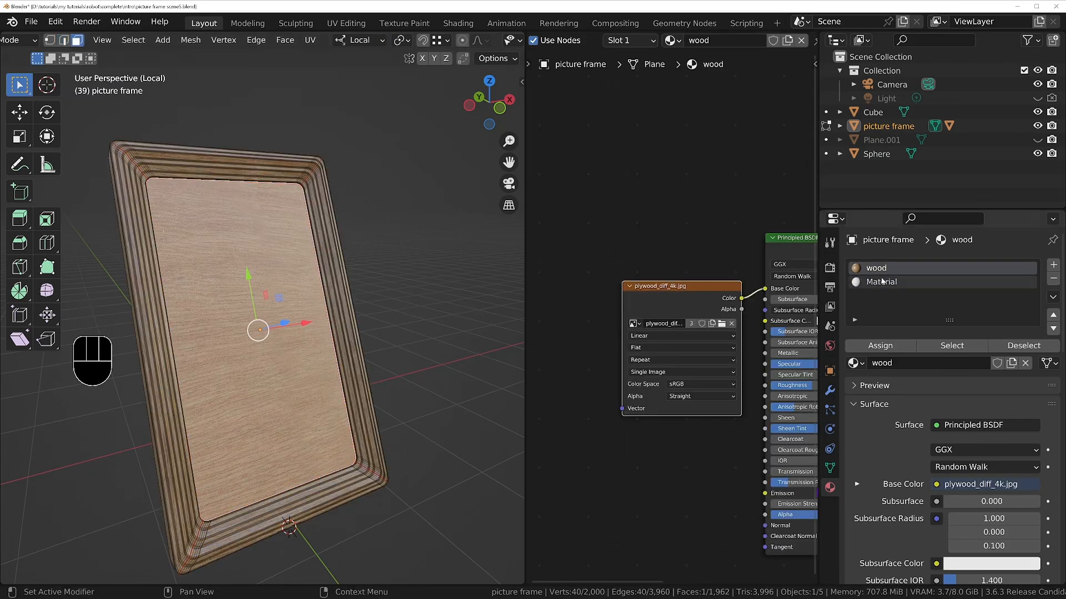
{"action": "left_click", "coordinate": [944, 283]}
{"action": "left_click", "coordinate": [879, 345]}
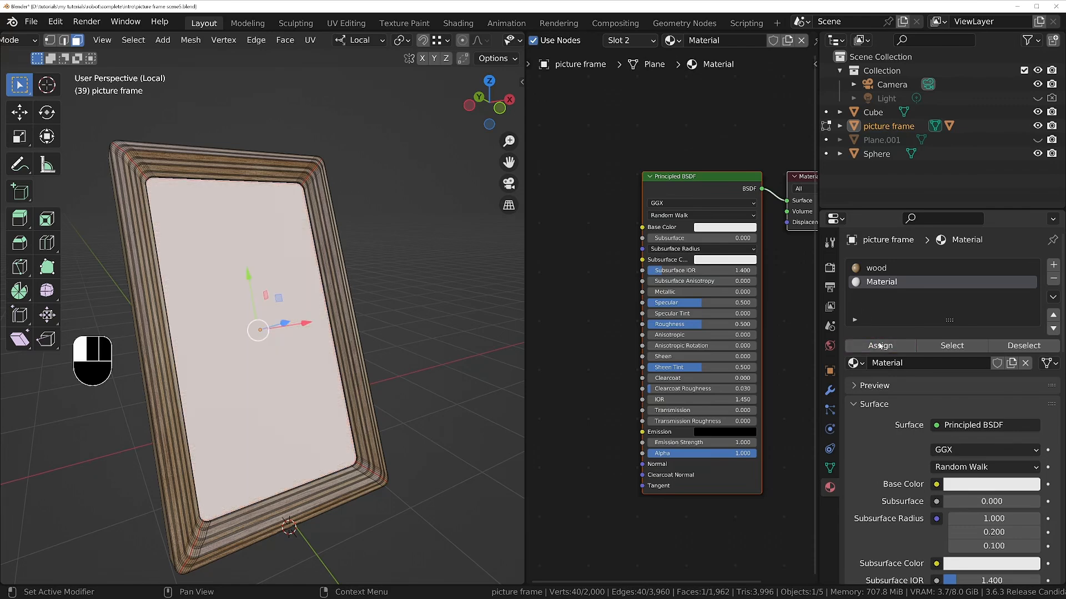
Add the photo IMG_8535.JPG as an image texture node beside the Principled BSDF of the second material
{"action": "middle_click_drag", "start_coordinate": [618, 284], "coordinate": [652, 289]}
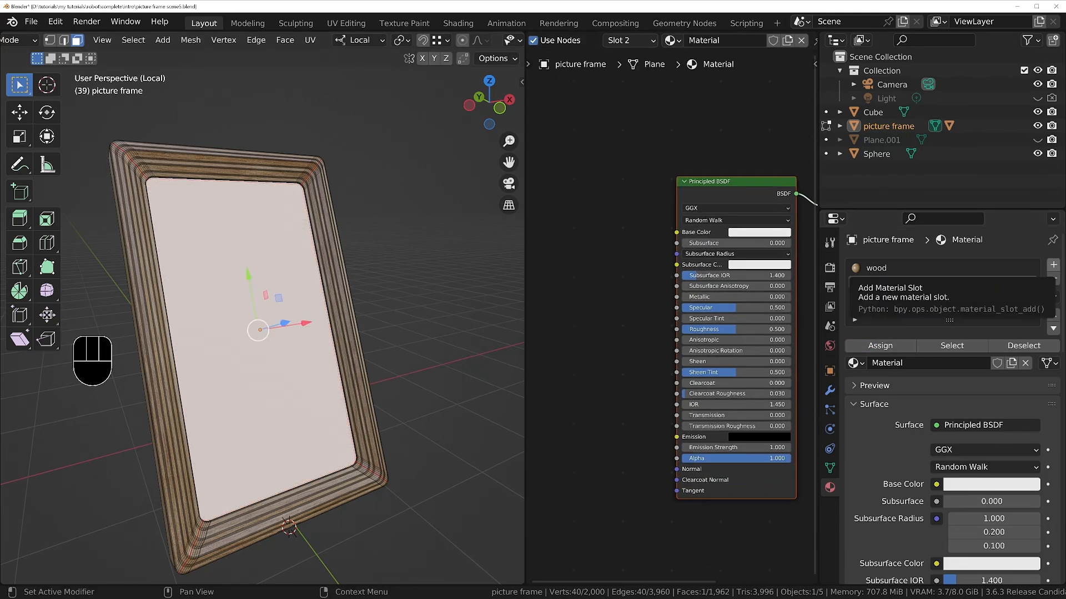
{"action": "left_click_drag", "start_coordinate": [795, 303], "coordinate": [610, 193]}
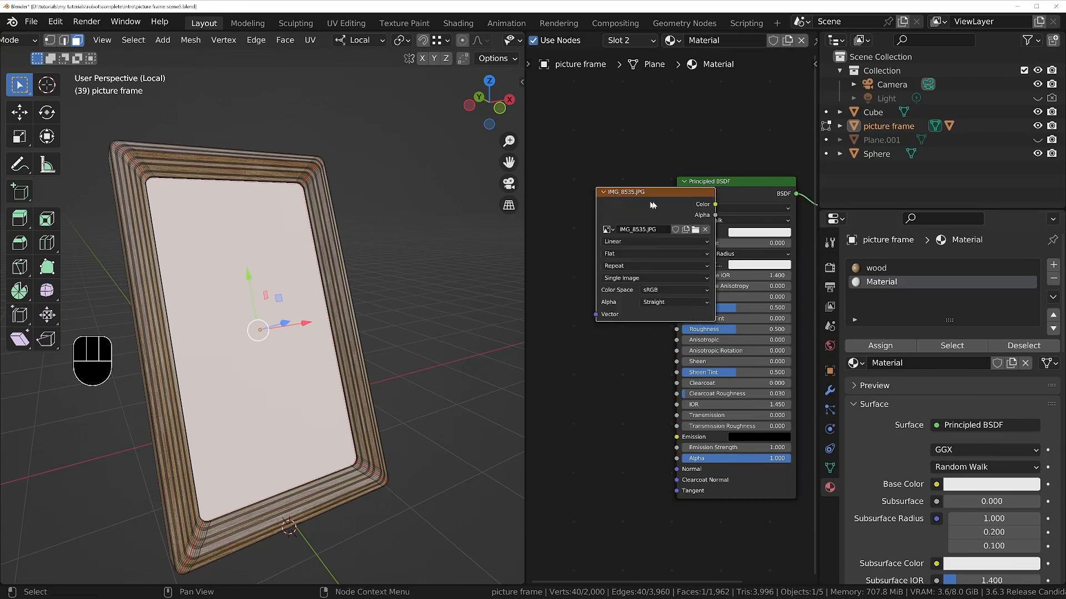
{"action": "left_click", "coordinate": [598, 205]}
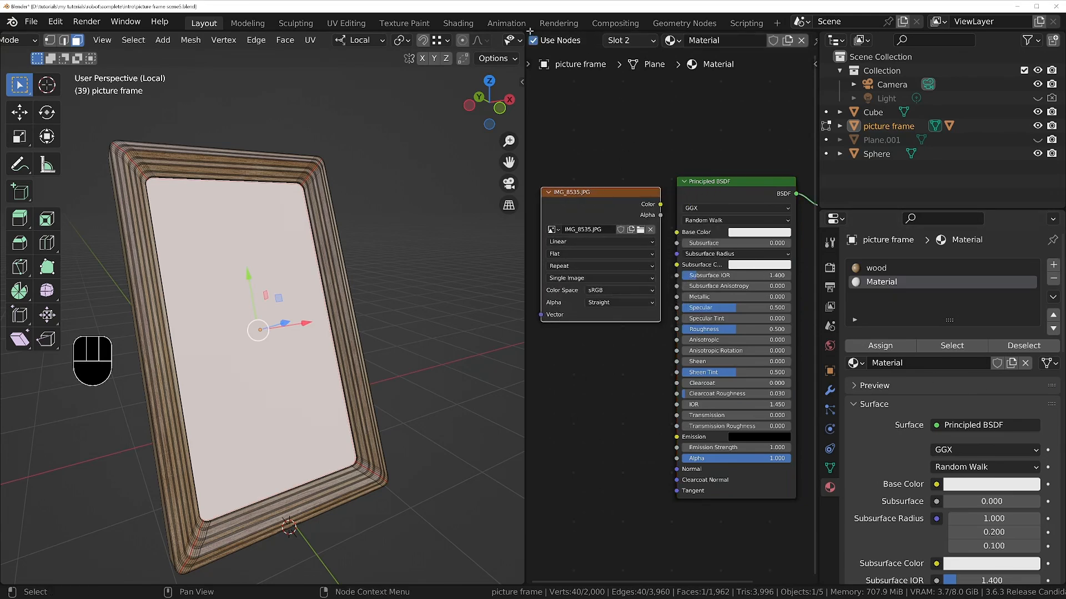
Split the node editor area into two stacked areas and turn the upper one into a UV Editor
{"action": "left_click_drag", "start_coordinate": [530, 32], "coordinate": [530, 258]}
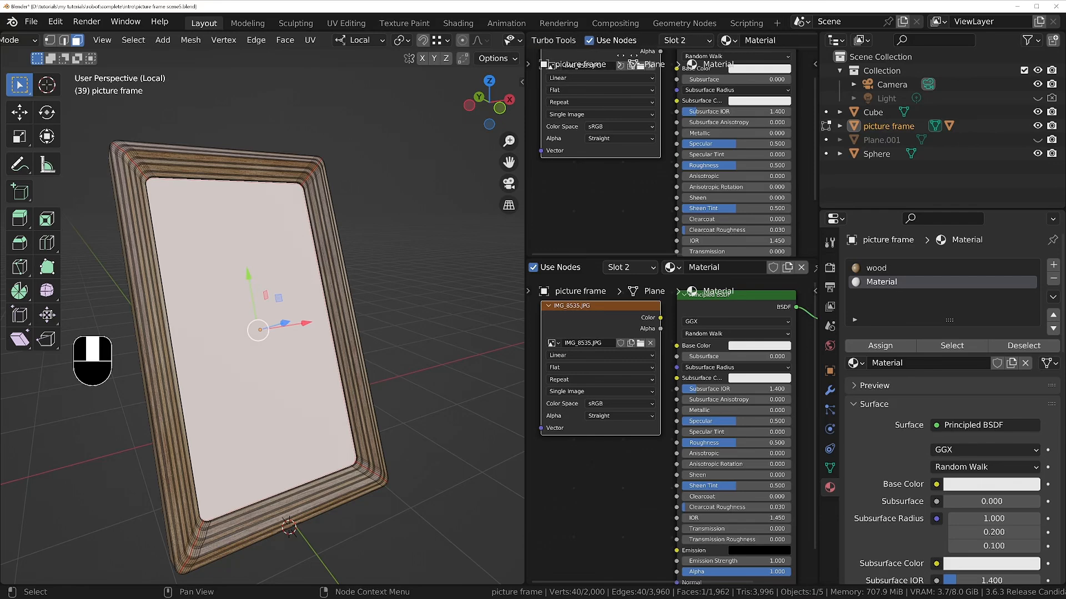
{"action": "left_click", "coordinate": [542, 40]}
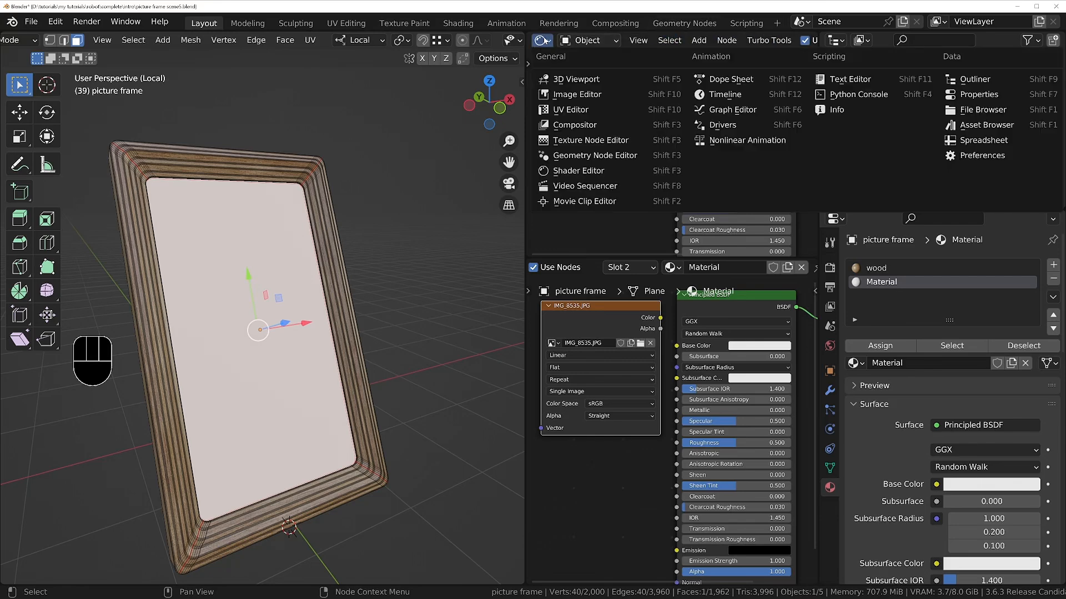
{"action": "left_click", "coordinate": [582, 112]}
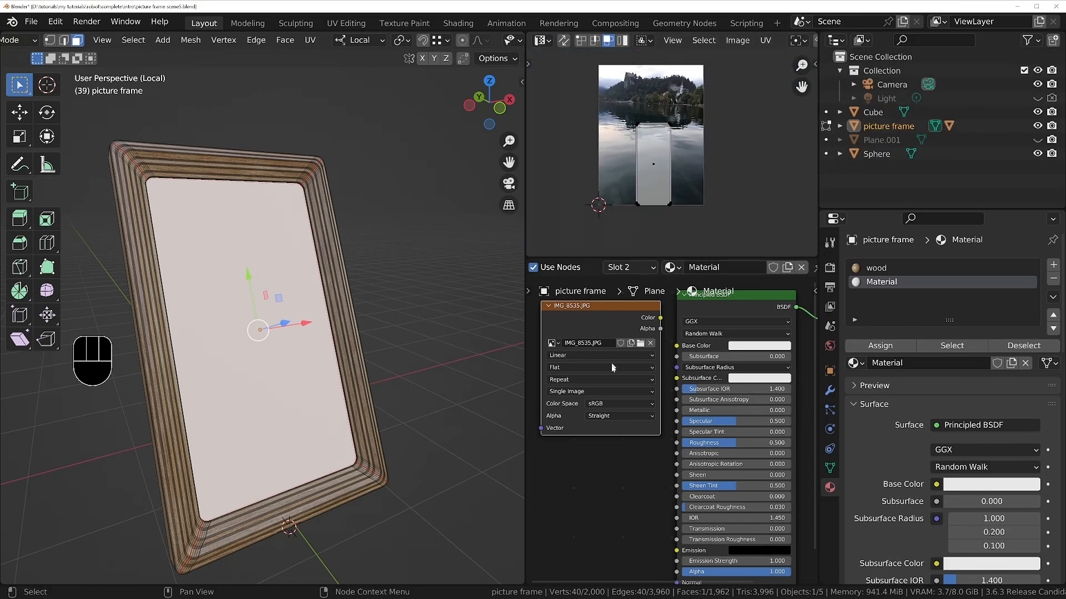
Connect the photo texture's Color to the Principled BSDF's Base Color and hide the viewport overlays
{"action": "middle_click_drag", "start_coordinate": [587, 348], "coordinate": [637, 375]}
{"action": "left_click_drag", "start_coordinate": [708, 347], "coordinate": [724, 372]}
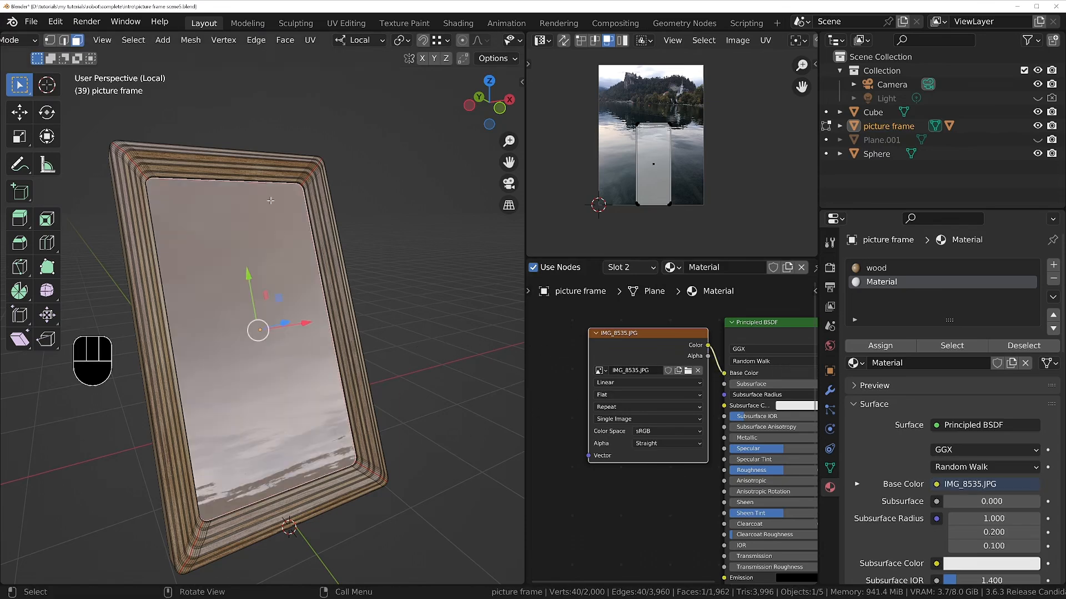
{"action": "scroll", "coordinate": [429, 44], "scroll_direction": "down", "scroll_amount": 5}
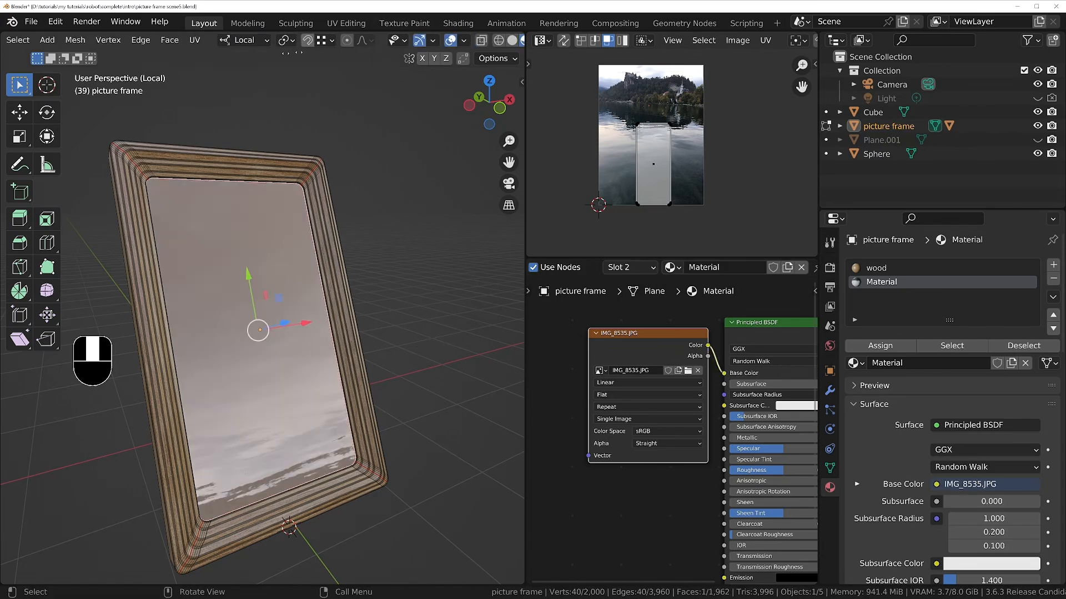
{"action": "left_click", "coordinate": [485, 40]}
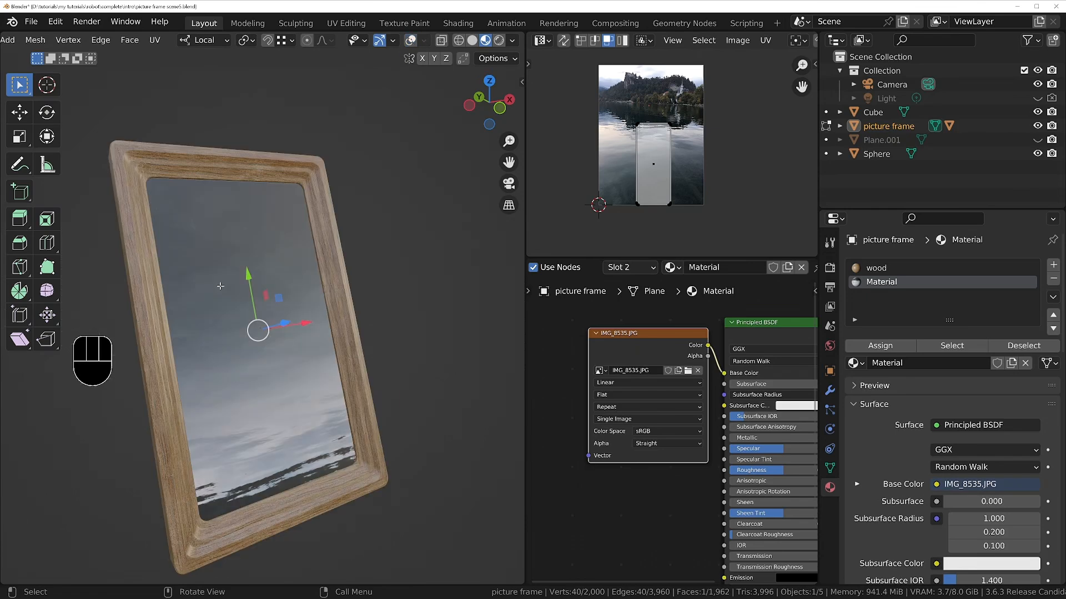
{"action": "scroll", "coordinate": [220, 286], "scroll_direction": "down", "scroll_amount": 4}
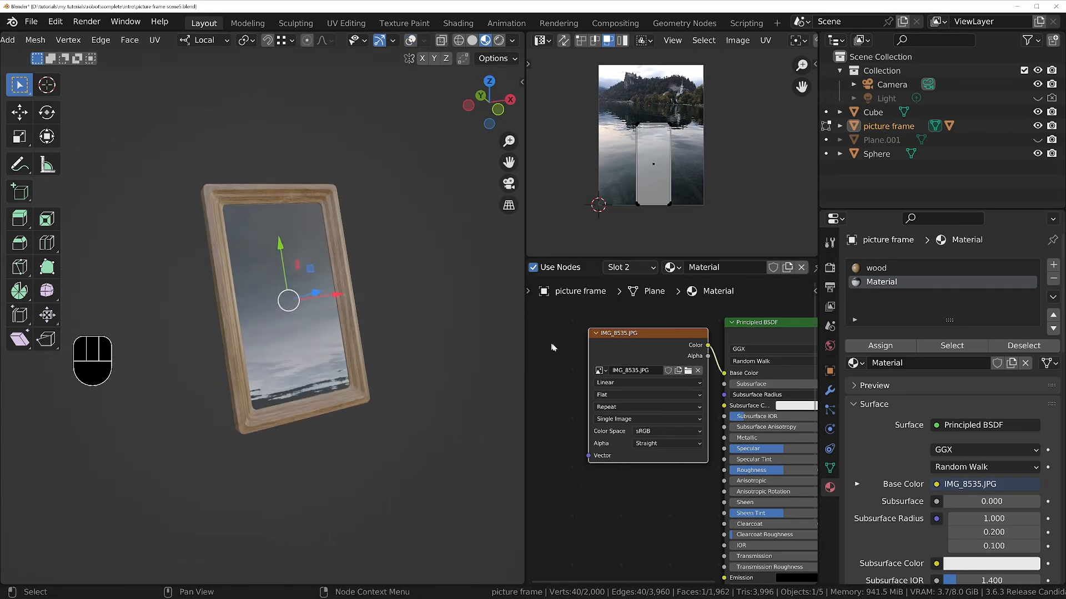
{"action": "scroll", "coordinate": [641, 343], "scroll_direction": "down", "scroll_amount": 3}
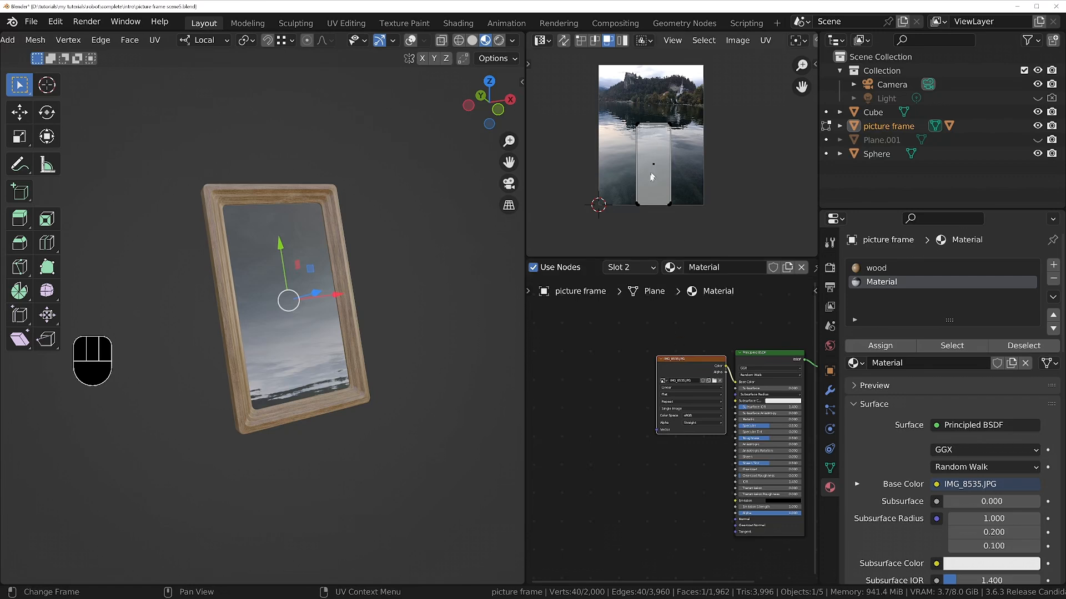
Add Mapping and Texture Coordinate nodes to the photo texture and drive the mapping with Generated coordinates
{"action": "left_click", "coordinate": [685, 360]}
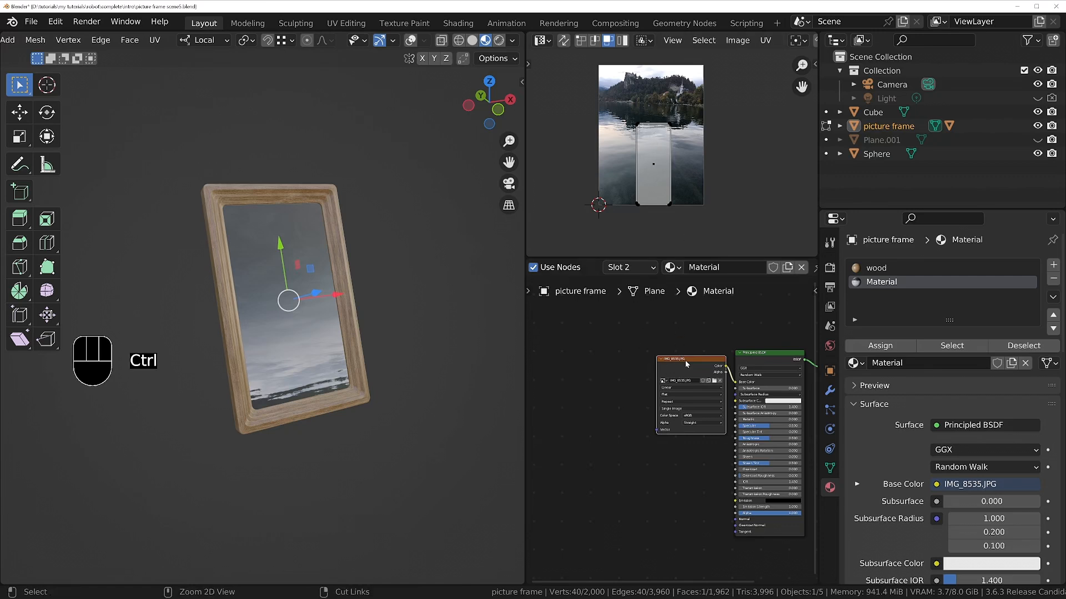
{"action": "key", "text": "ctrl+t"}
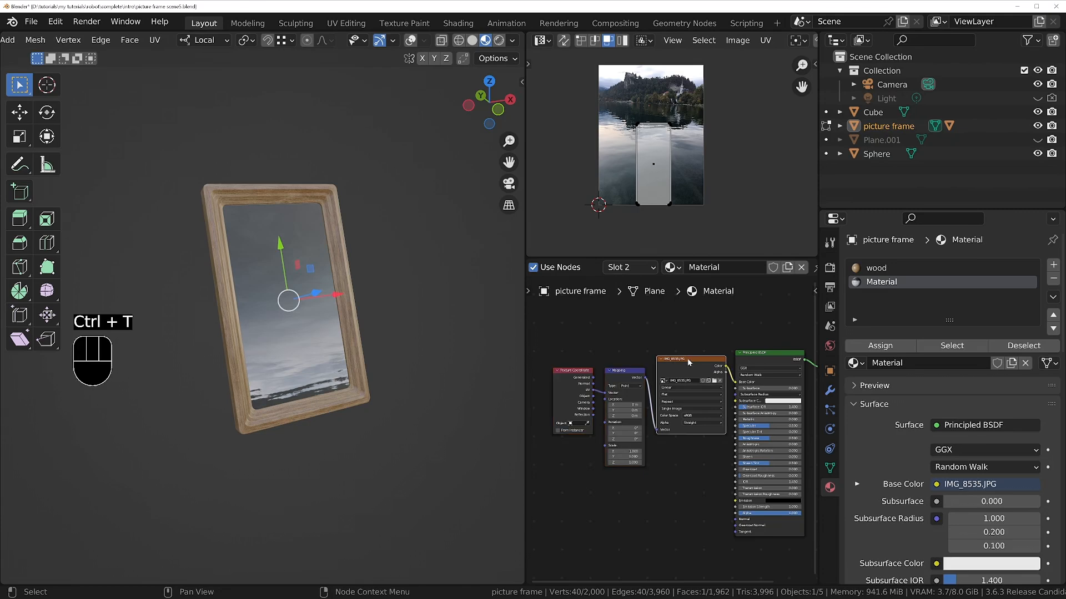
{"action": "scroll", "coordinate": [638, 361], "scroll_direction": "up", "scroll_amount": 2}
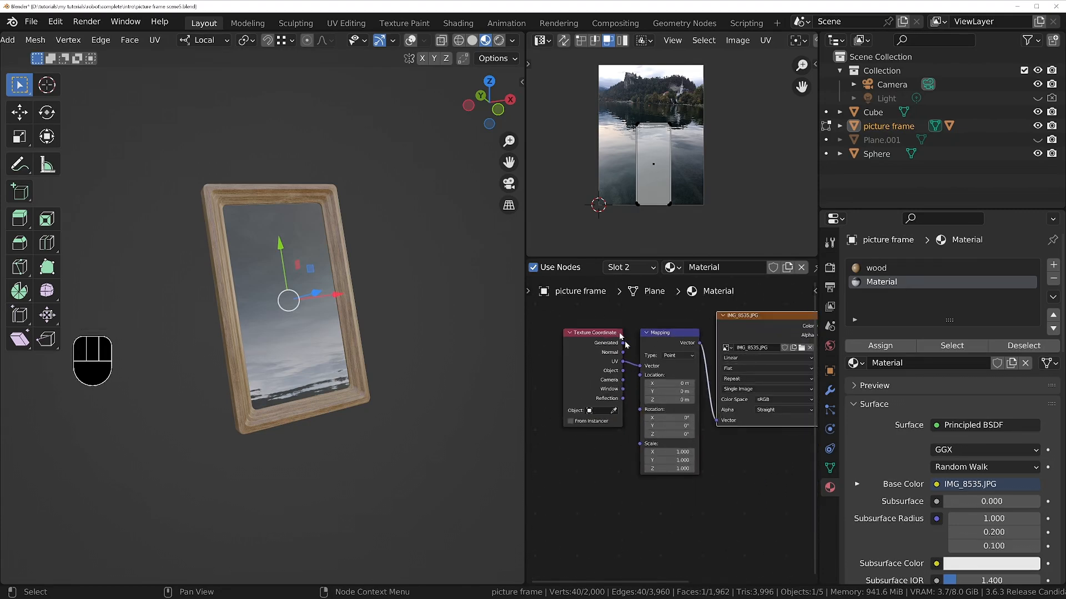
{"action": "scroll", "coordinate": [626, 346], "scroll_direction": "up", "scroll_amount": 1}
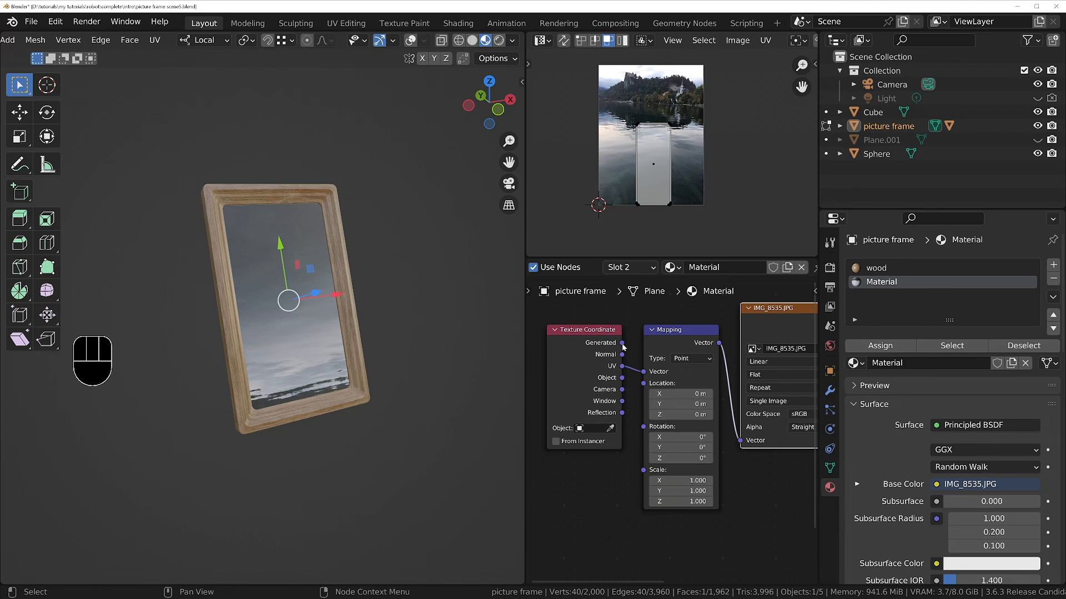
{"action": "left_click_drag", "start_coordinate": [622, 343], "coordinate": [645, 371]}
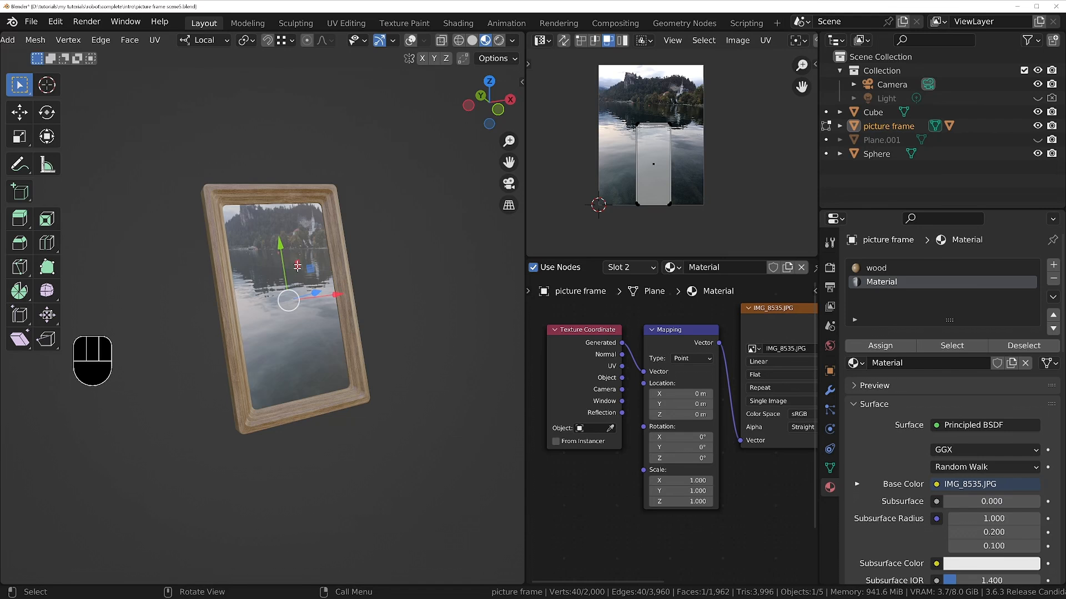
Shift the photo's mapping location to X -0.12 m and Y -0.07 m
{"action": "middle_click_drag", "start_coordinate": [276, 282], "coordinate": [279, 250], "text": "ctrl"}
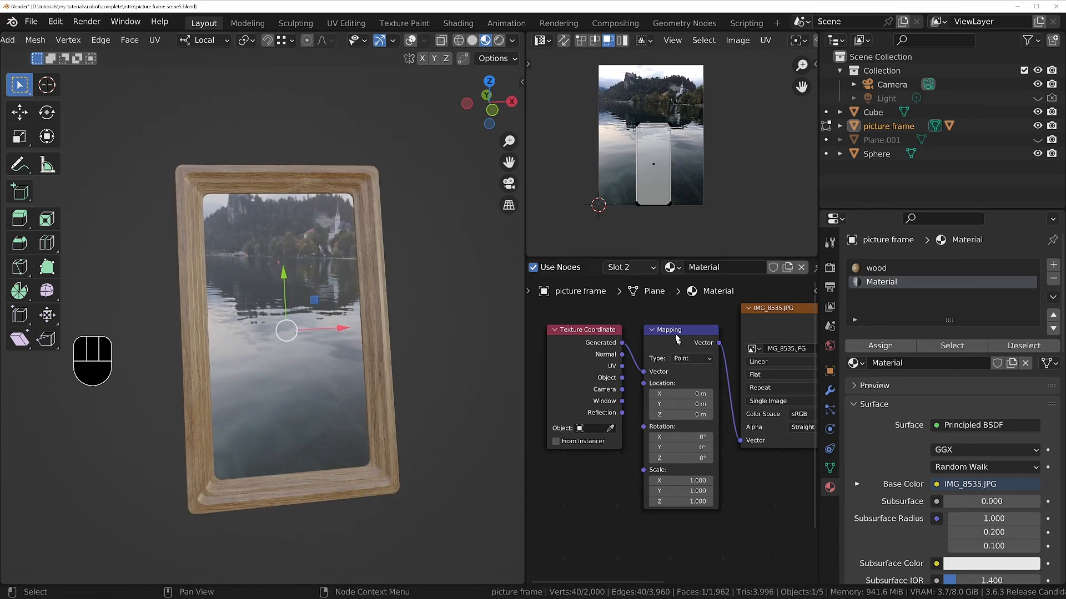
{"action": "mouse_move", "coordinate": [673, 330]}
{"action": "left_mouse_down"}
{"action": "mouse_move", "coordinate": [677, 366]}
{"action": "mouse_move", "coordinate": [671, 331]}
{"action": "left_mouse_up"}
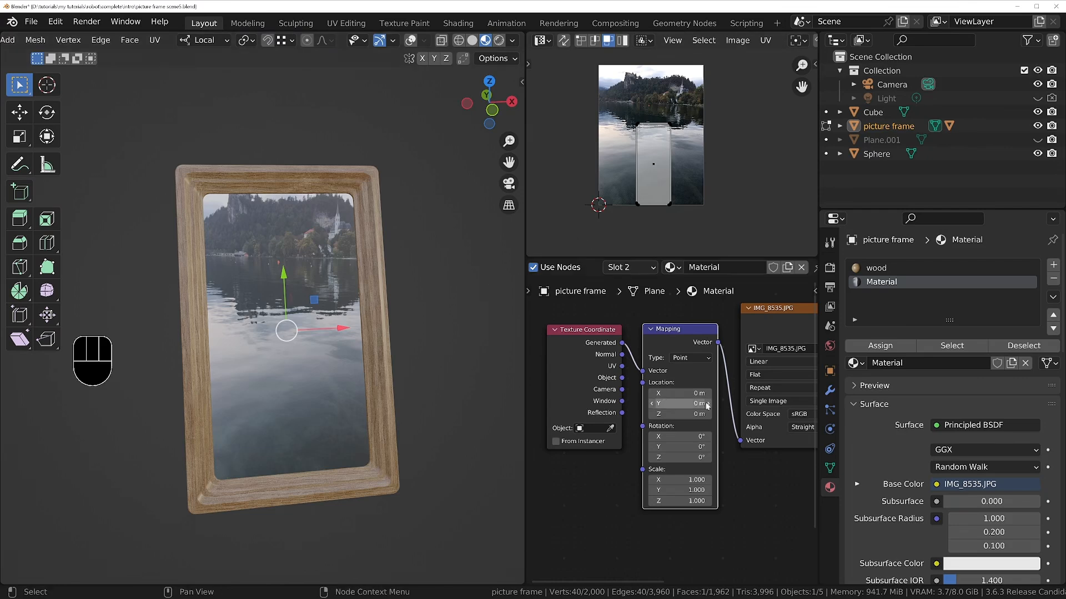
{"action": "left_click_drag", "start_coordinate": [677, 393], "coordinate": [645, 393], "text": "shift"}
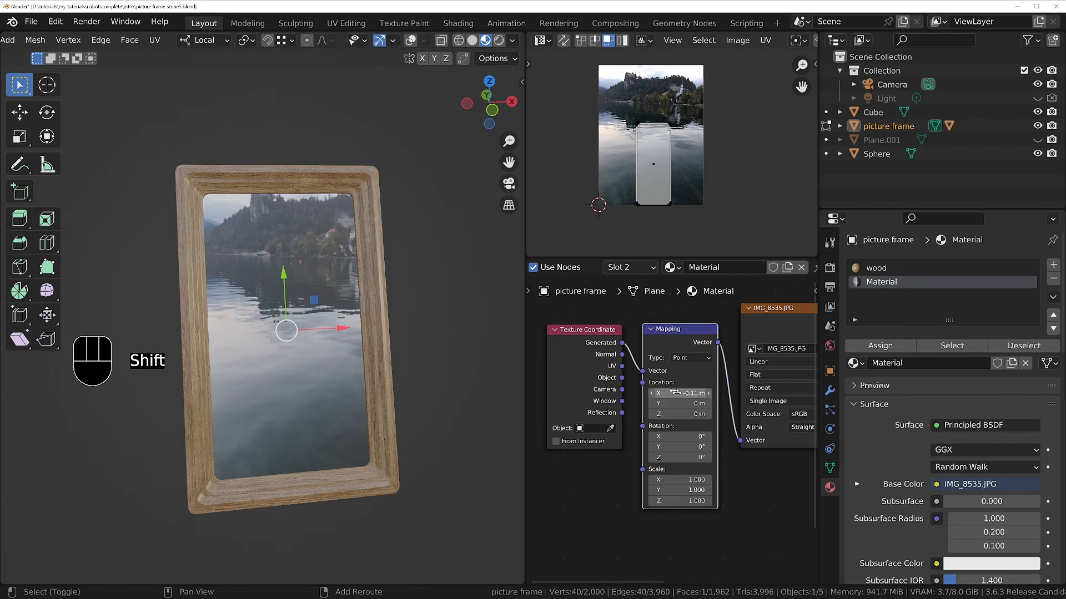
{"action": "scroll", "coordinate": [247, 467], "scroll_direction": "up", "scroll_amount": 4}
{"action": "middle_click_drag", "start_coordinate": [204, 484], "coordinate": [214, 441], "text": "shift"}
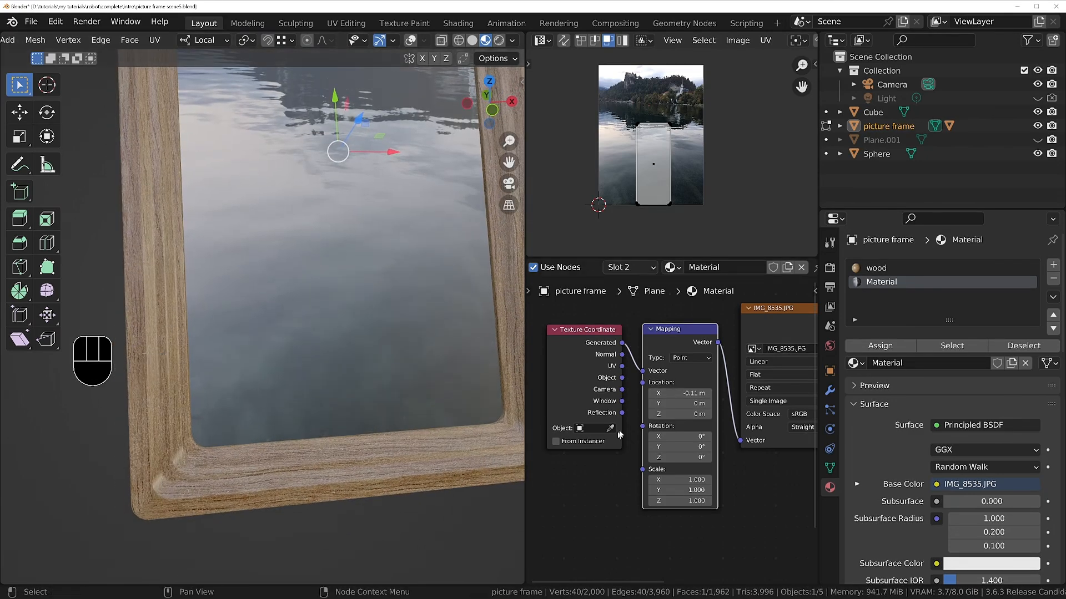
{"action": "left_click_drag", "start_coordinate": [680, 393], "coordinate": [671, 393], "text": "shift"}
{"action": "middle_click_drag", "start_coordinate": [265, 346], "coordinate": [212, 335]}
{"action": "middle_click_drag", "start_coordinate": [164, 376], "coordinate": [192, 393]}
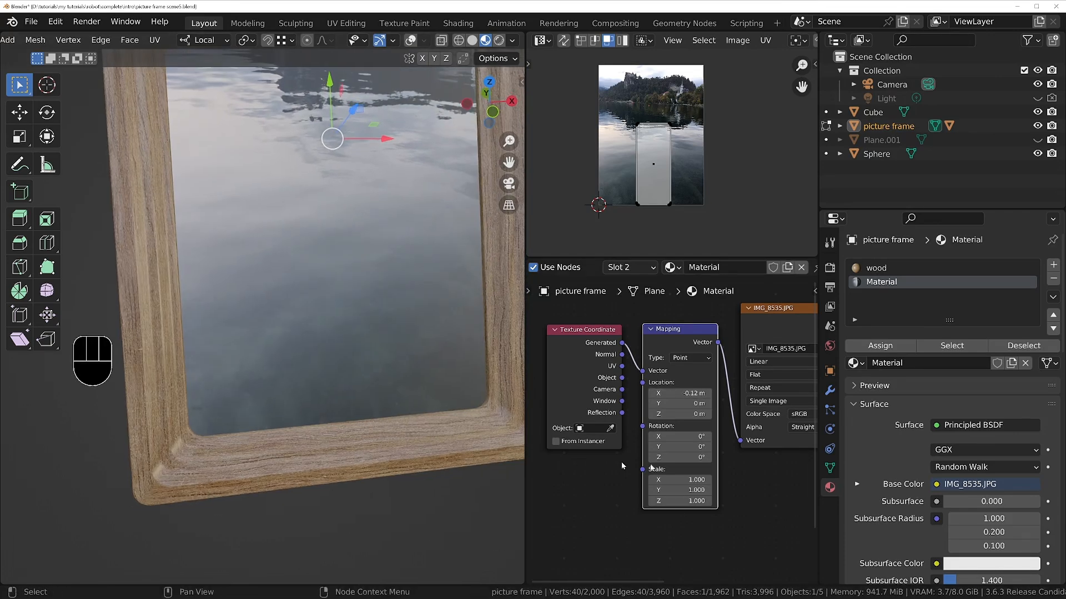
{"action": "left_click_drag", "start_coordinate": [673, 404], "coordinate": [668, 404], "text": "shift"}
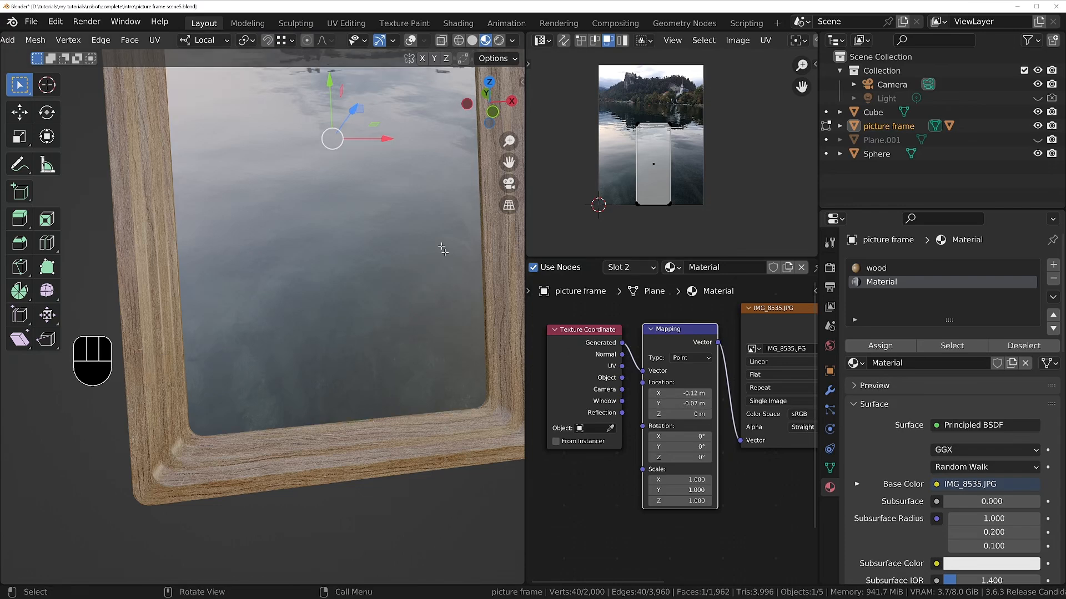
Set the photo's mapping scale to 1.260 in X so the image fits the frame opening's width
{"action": "middle_click_drag", "start_coordinate": [433, 233], "coordinate": [372, 294], "text": "ctrl"}
{"action": "scroll", "coordinate": [680, 437], "scroll_direction": "up", "scroll_amount": 3}
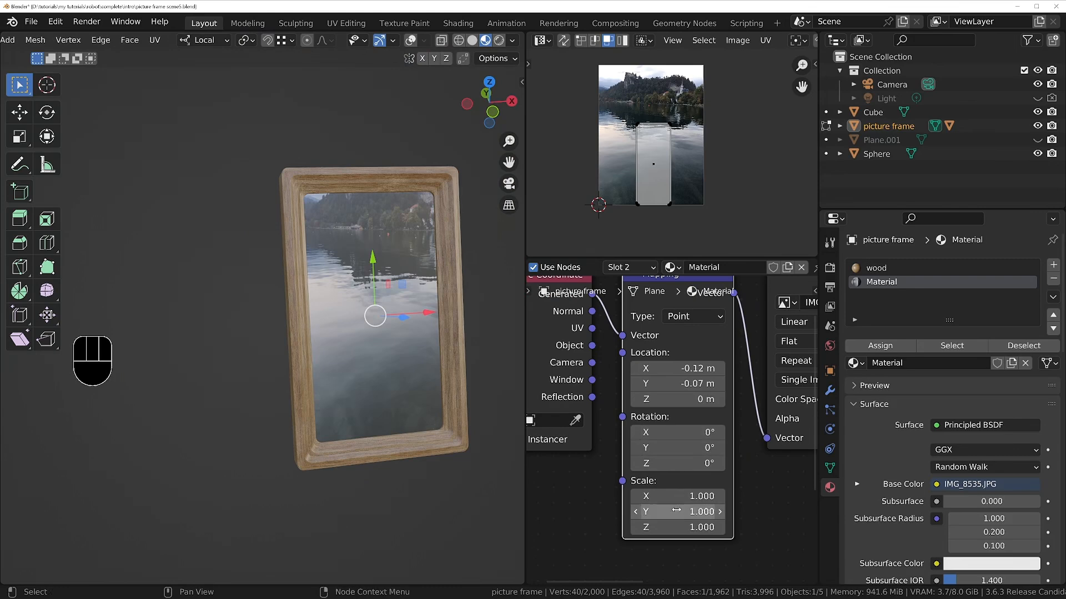
{"action": "left_click_drag", "start_coordinate": [677, 497], "coordinate": [694, 496], "text": "shift"}
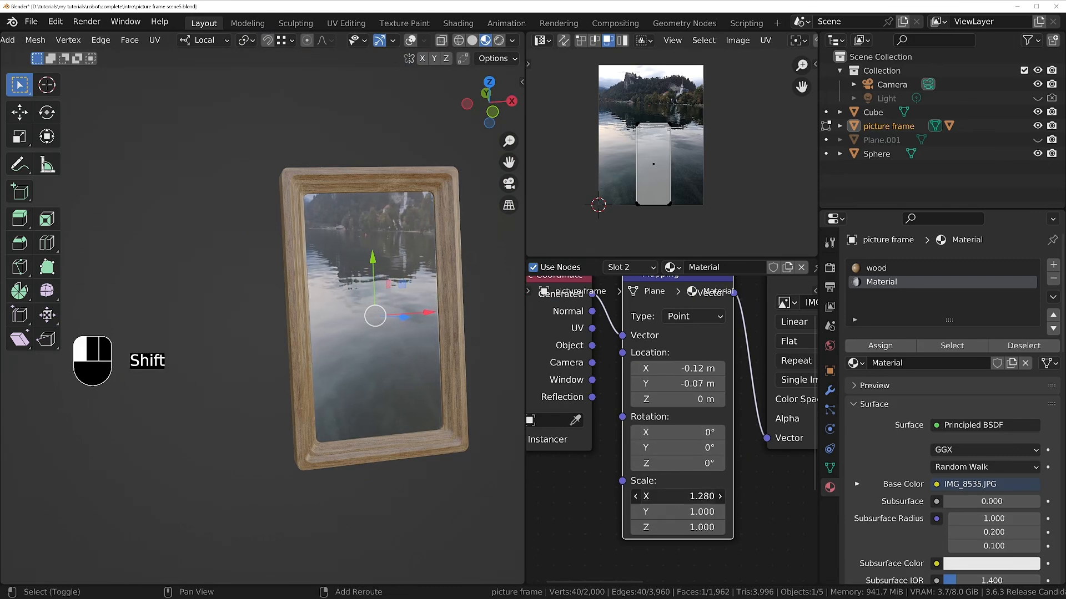
{"action": "scroll", "coordinate": [465, 286], "scroll_direction": "up", "scroll_amount": 8}
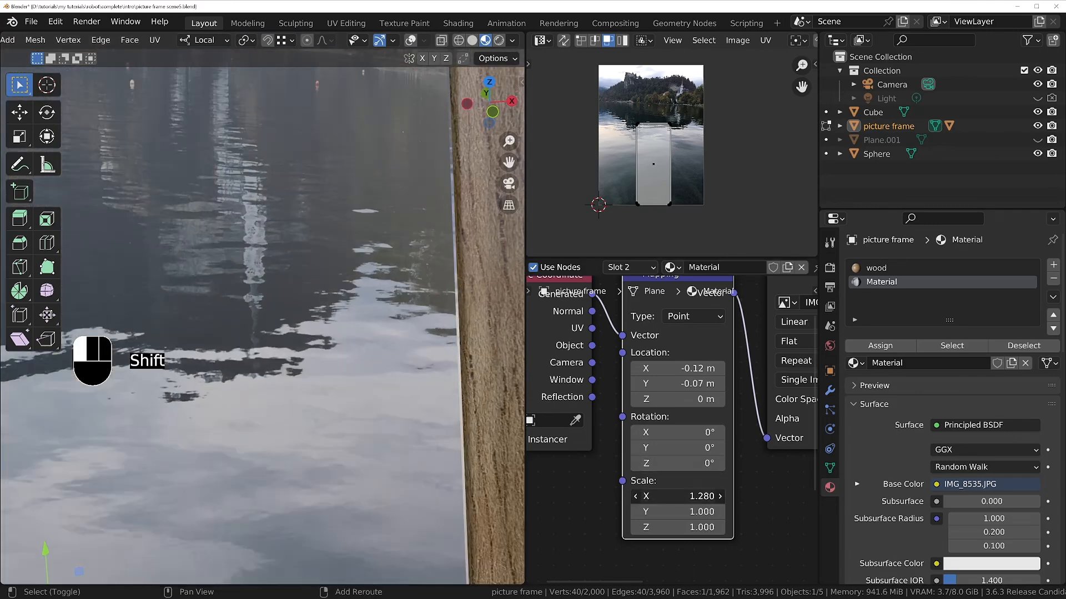
{"action": "left_click_drag", "start_coordinate": [694, 496], "coordinate": [680, 496], "text": "shift"}
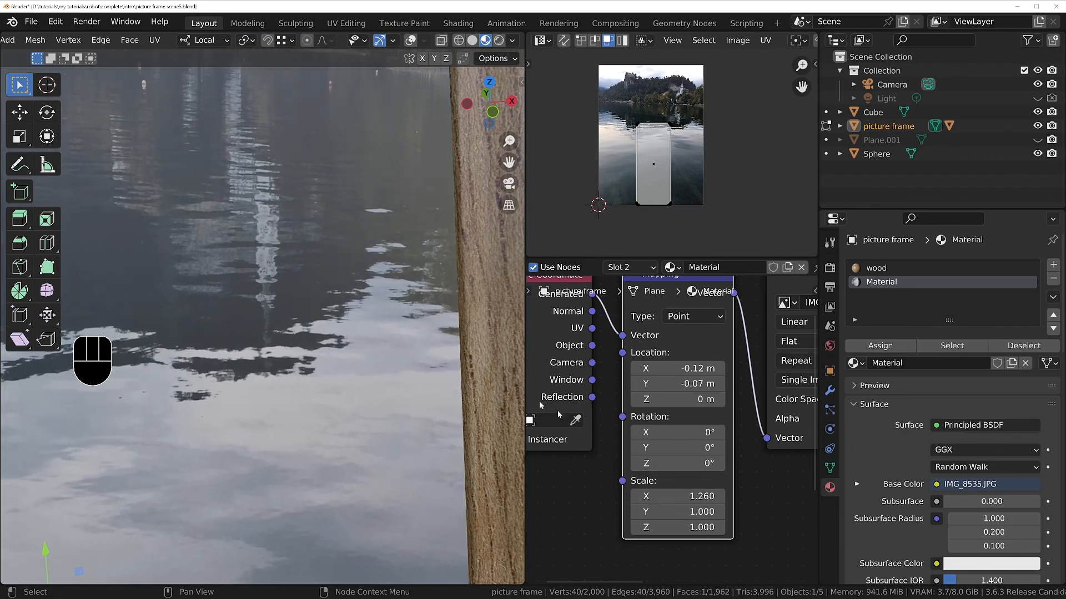
Set the photo's mapping scale to 1.150 in Y so the image fits the opening's height
{"action": "scroll", "coordinate": [455, 355], "scroll_direction": "down", "scroll_amount": 6}
{"action": "middle_click_drag", "start_coordinate": [388, 168], "coordinate": [398, 234], "text": "shift"}
{"action": "scroll", "coordinate": [398, 234], "scroll_direction": "up", "scroll_amount": 5}
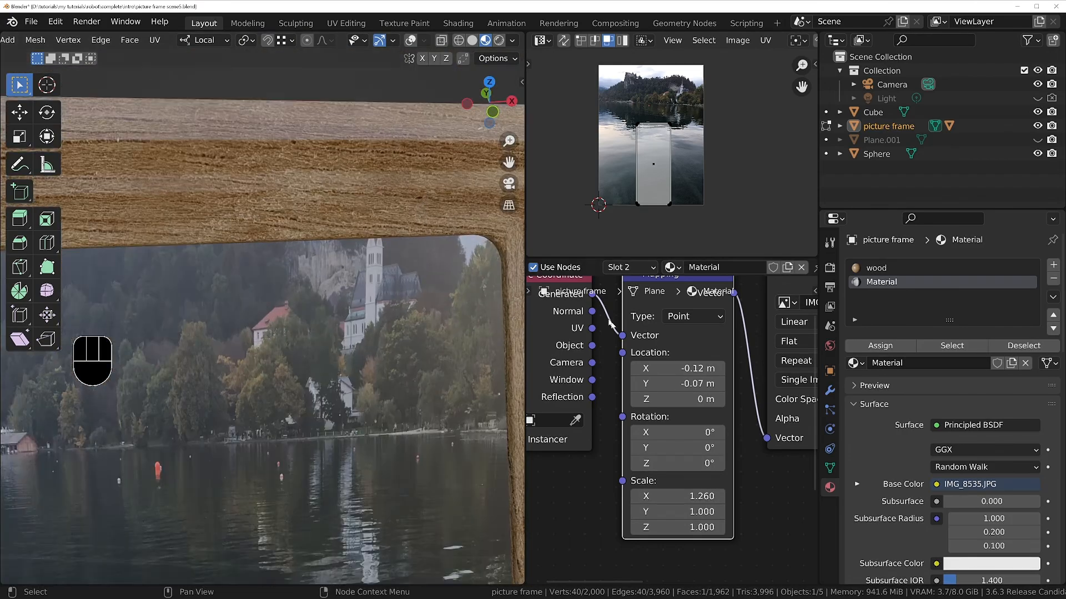
{"action": "left_click_drag", "start_coordinate": [672, 511], "coordinate": [717, 511], "text": "shift"}
{"action": "scroll", "coordinate": [311, 361], "scroll_direction": "down", "scroll_amount": 8}
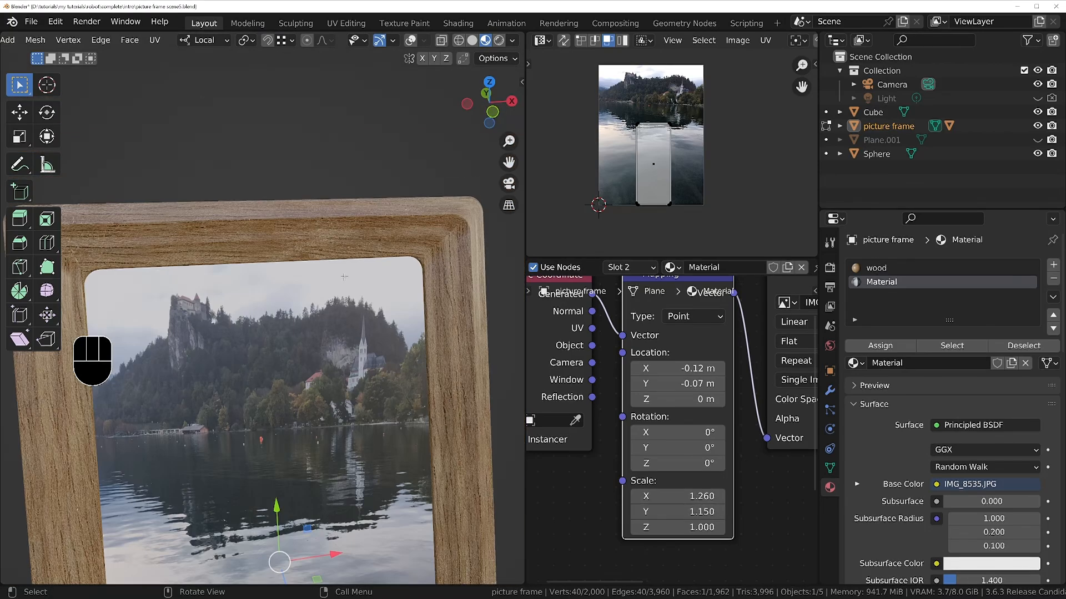
{"action": "middle_click_drag", "start_coordinate": [301, 370], "coordinate": [383, 297], "text": "shift"}
{"action": "middle_click_drag", "start_coordinate": [348, 233], "coordinate": [303, 286], "text": "shift"}
{"action": "scroll", "coordinate": [561, 342], "scroll_direction": "down", "scroll_amount": 3}
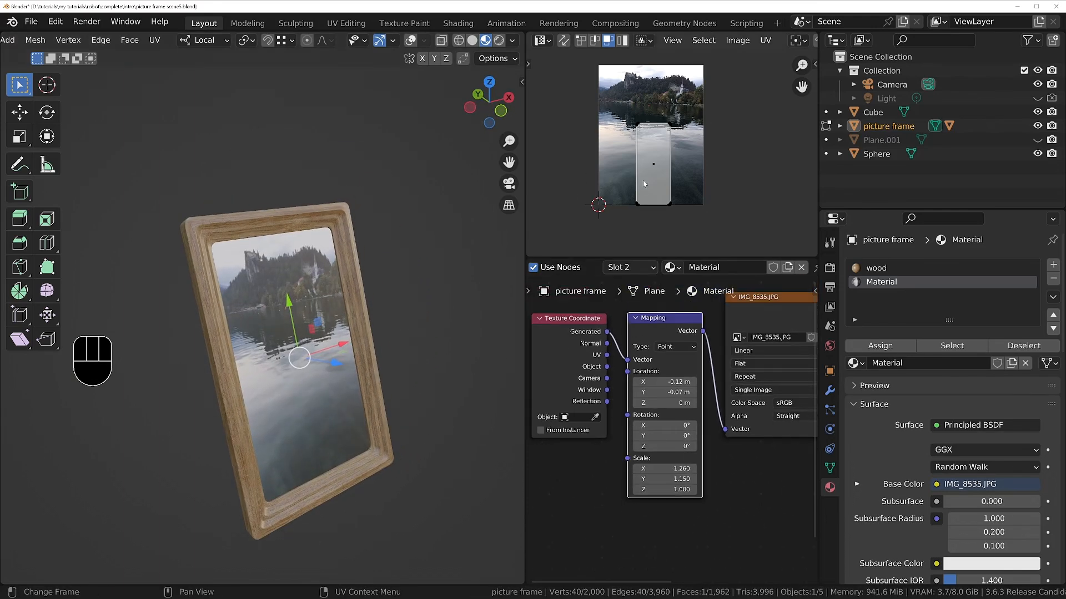
Cut the link from the Mapping node to the photo texture and toggle UV Sync Selection on and back off
{"action": "right_click_drag", "start_coordinate": [717, 332], "coordinate": [714, 416], "text": "ctrl"}
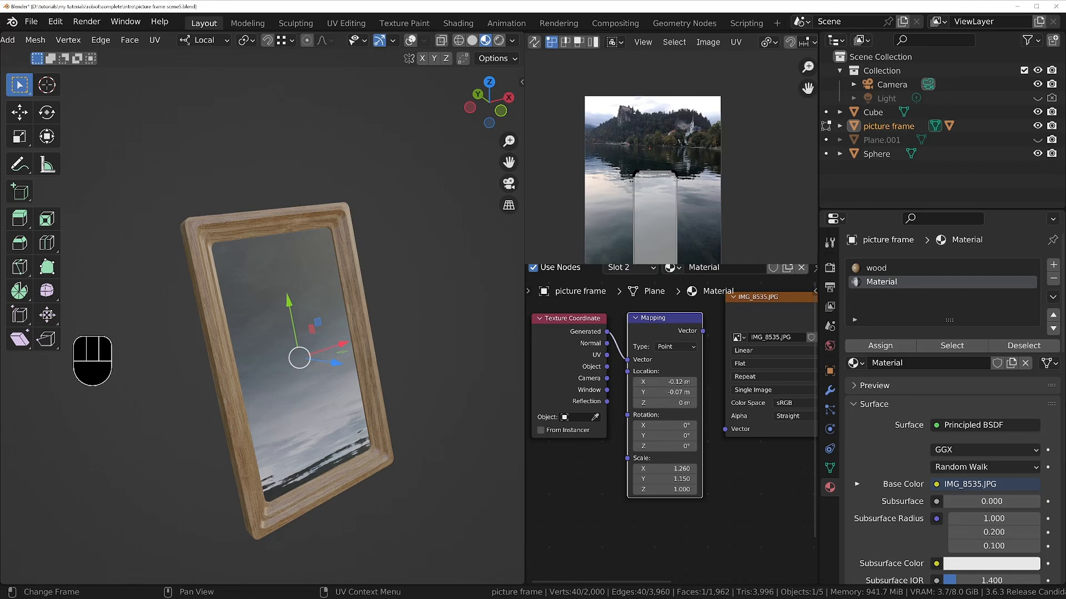
{"action": "left_click", "coordinate": [535, 43]}
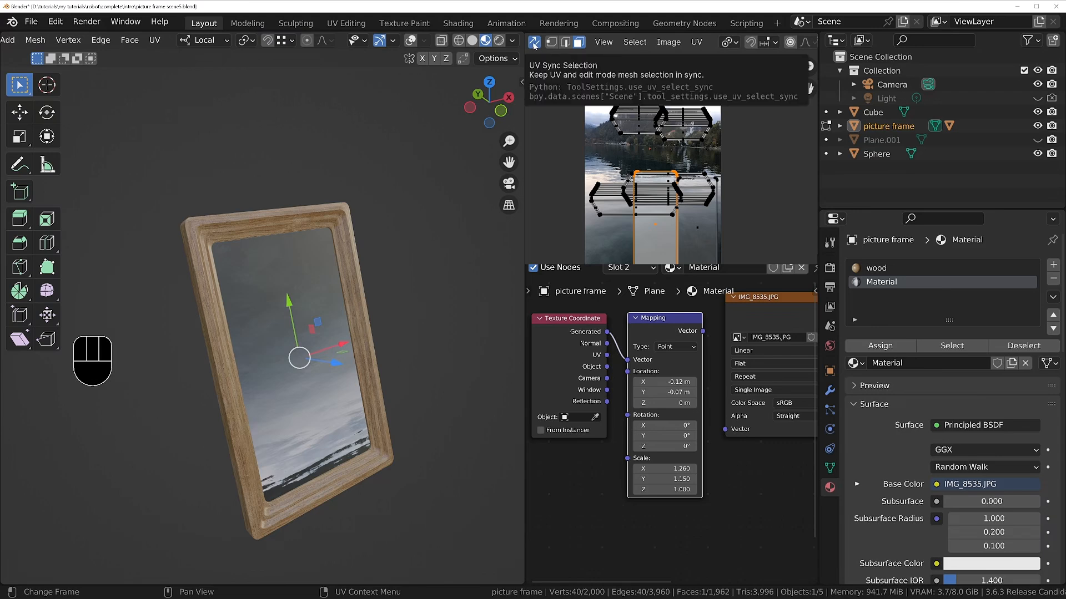
{"action": "left_click", "coordinate": [534, 43]}
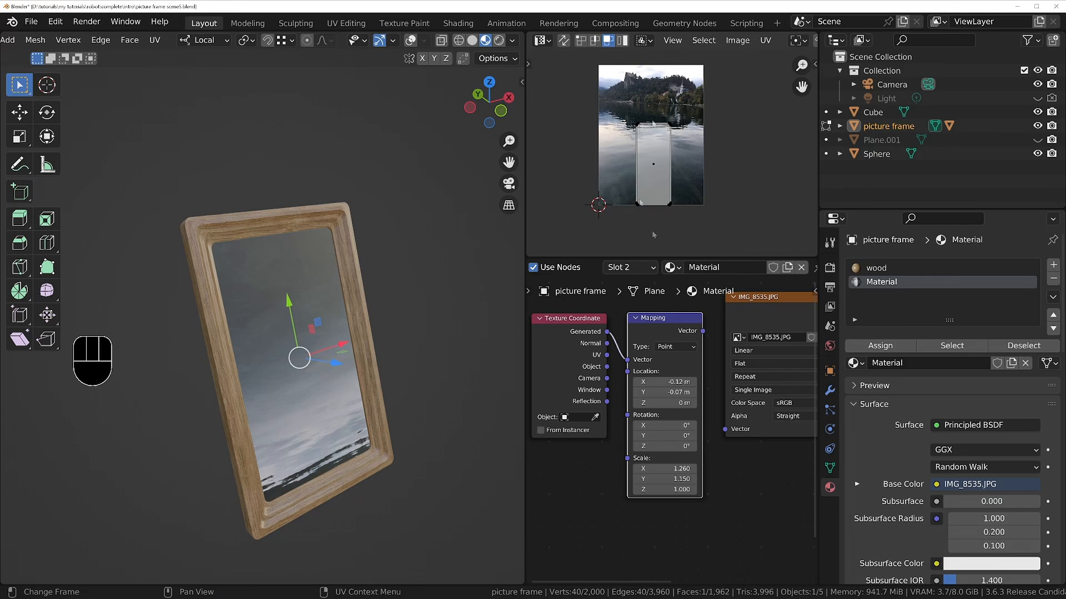
{"action": "scroll", "coordinate": [633, 136], "scroll_direction": "up", "scroll_amount": 1}
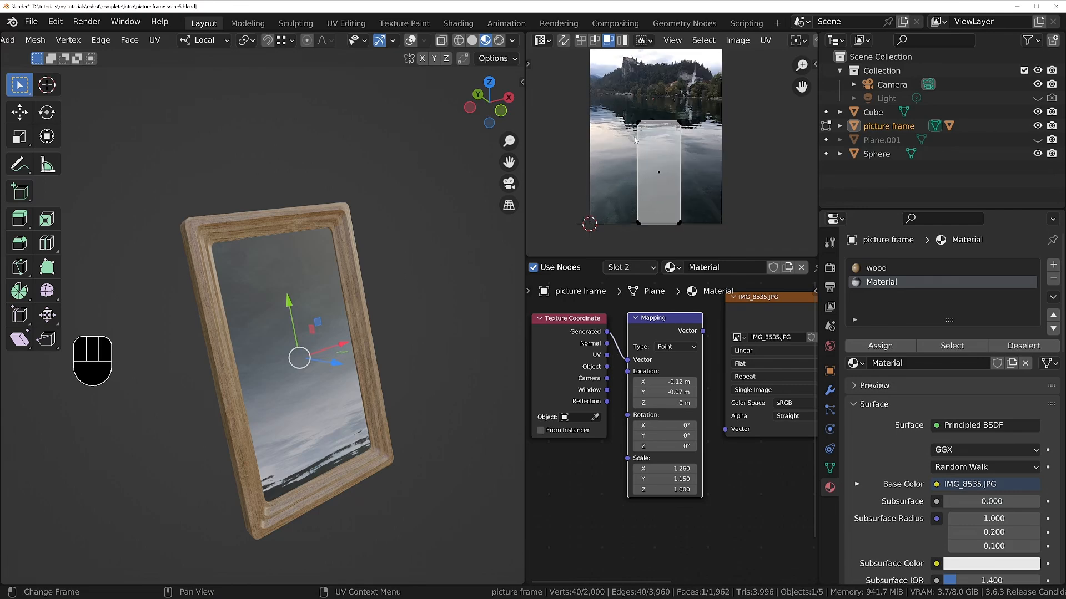
Select the whole inner-face UV island and pack it to the image with Scale on and Rotate off
{"action": "scroll", "coordinate": [635, 140], "scroll_direction": "up", "scroll_amount": 2}
{"action": "scroll", "coordinate": [636, 143], "scroll_direction": "down", "scroll_amount": 2}
{"action": "left_click_drag", "start_coordinate": [589, 85], "coordinate": [738, 238]}
{"action": "middle_click_drag", "start_coordinate": [647, 90], "coordinate": [660, 114]}
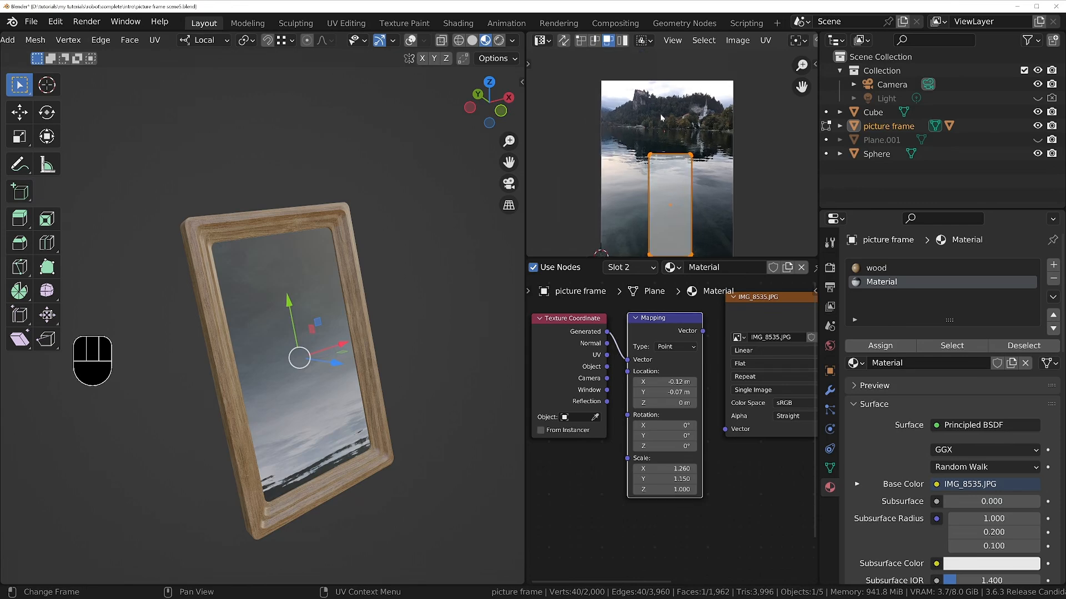
{"action": "middle_click_drag", "start_coordinate": [586, 92], "coordinate": [582, 67], "text": "shift"}
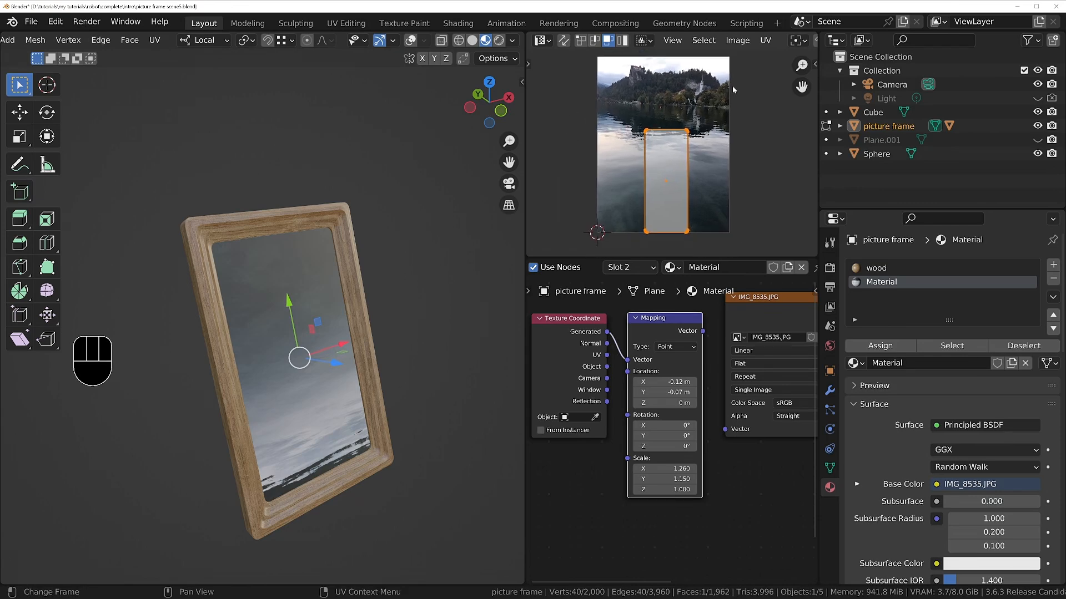
{"action": "left_click", "coordinate": [771, 44]}
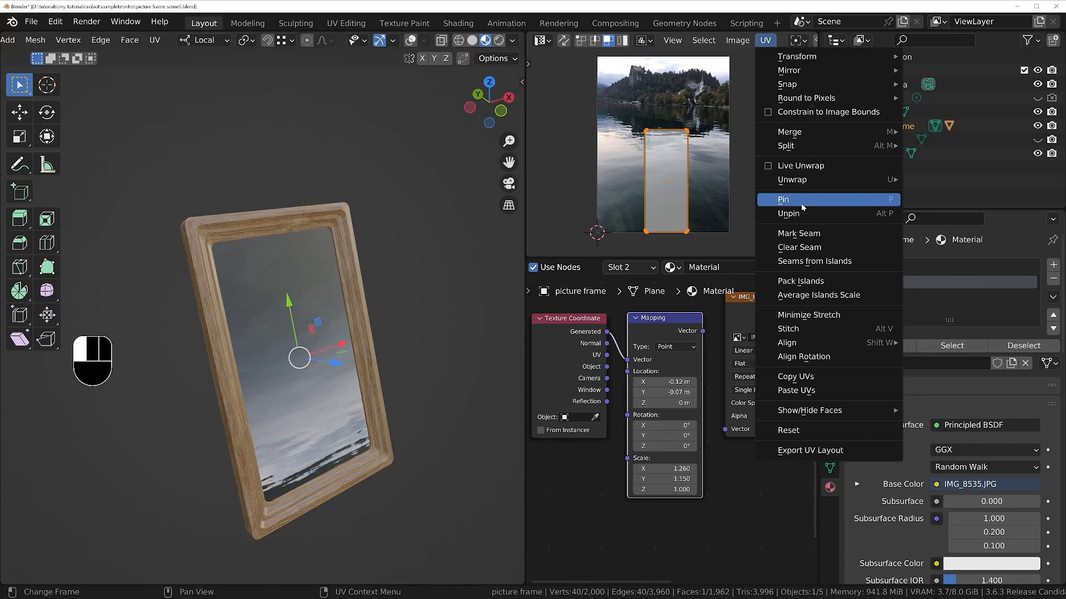
{"action": "left_click", "coordinate": [800, 280]}
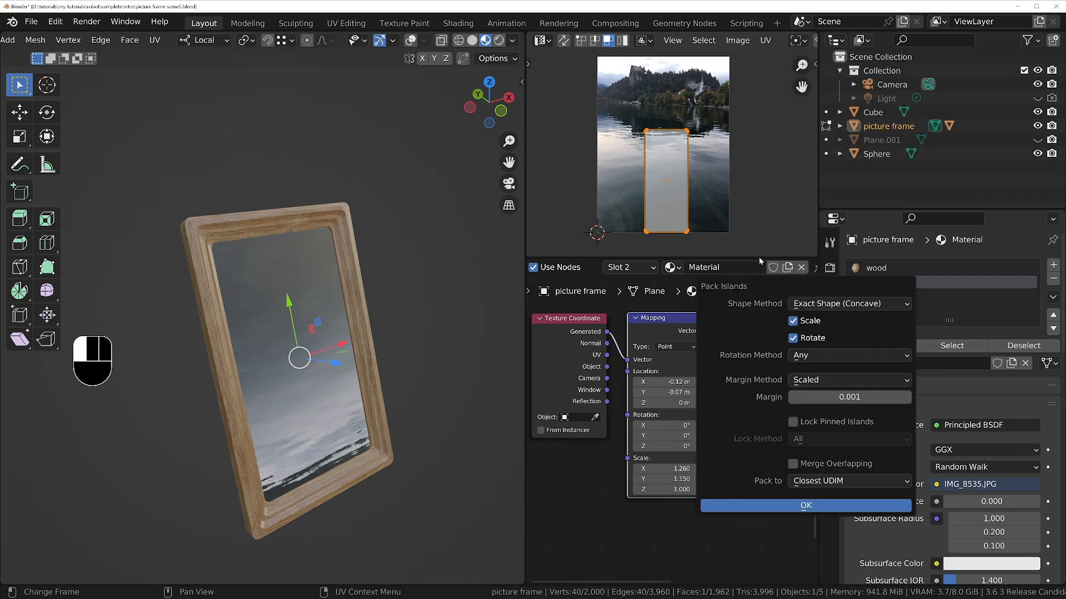
{"action": "left_click", "coordinate": [793, 339]}
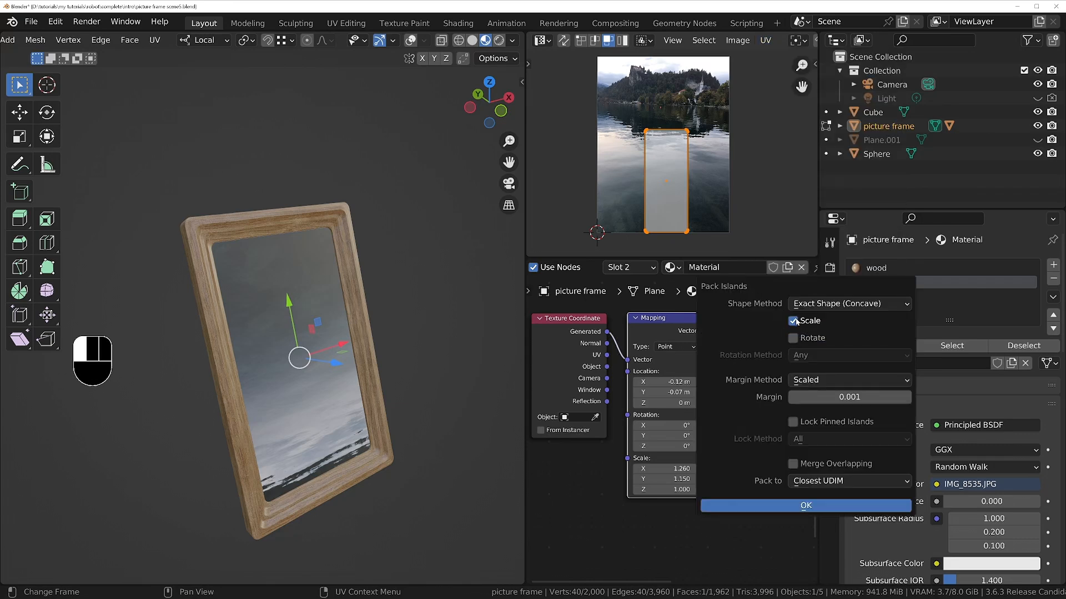
{"action": "left_click", "coordinate": [807, 505]}
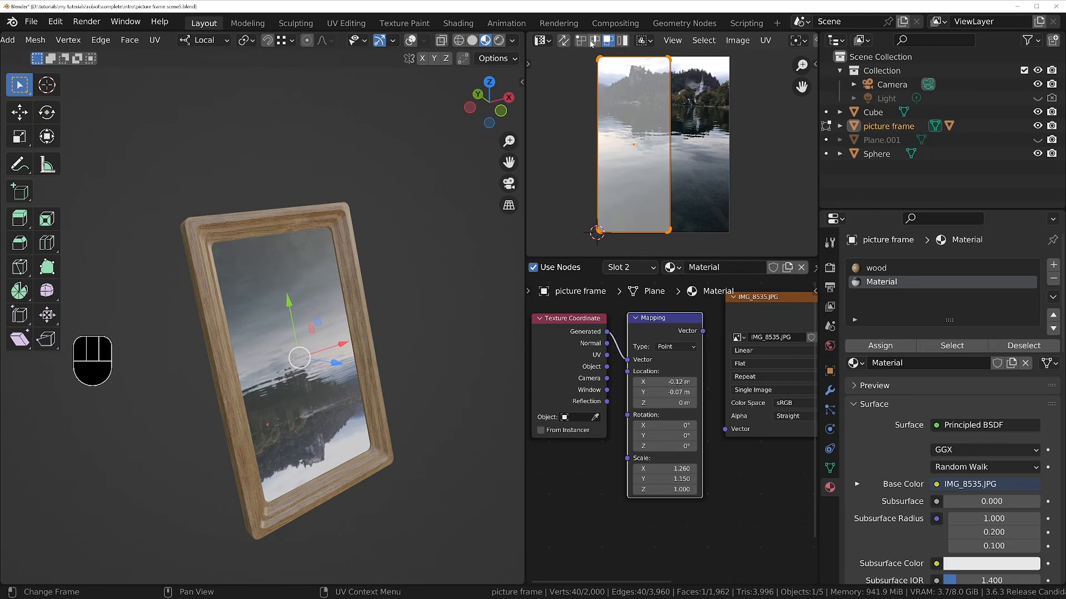
Switch the UV selection to vertices, rotate the island by 180°, and enlarge the UV editor
{"action": "key", "text": "1"}
{"action": "type", "text": "r"}
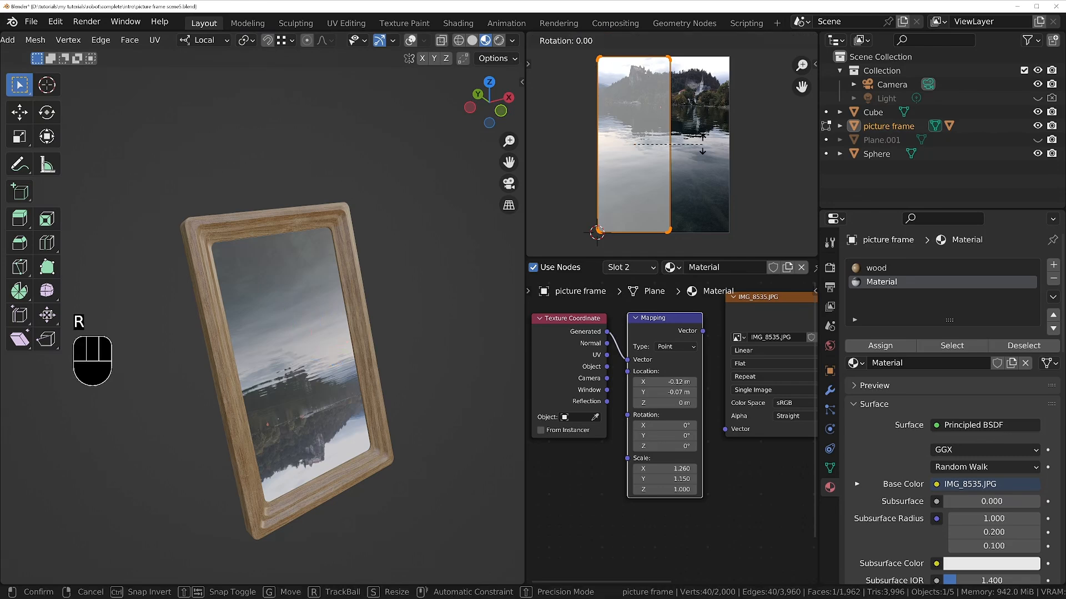
{"action": "type", "text": "180"}
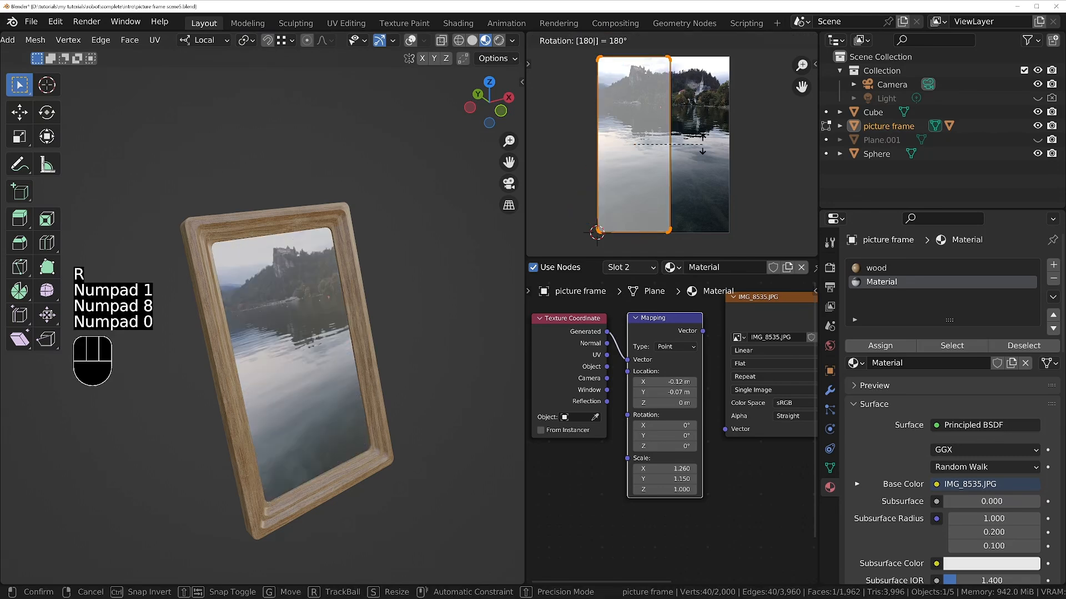
{"action": "key", "text": "KP_Enter"}
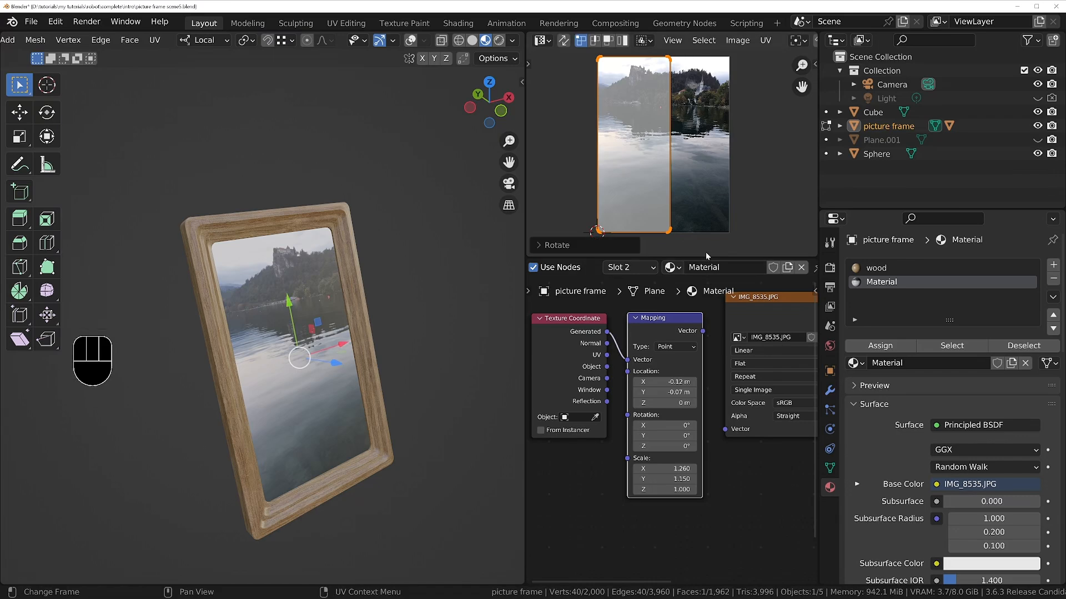
{"action": "left_click_drag", "start_coordinate": [703, 258], "coordinate": [704, 475]}
{"action": "scroll", "coordinate": [652, 298], "scroll_direction": "up", "scroll_amount": 4}
{"action": "scroll", "coordinate": [656, 161], "scroll_direction": "down", "scroll_amount": 2}
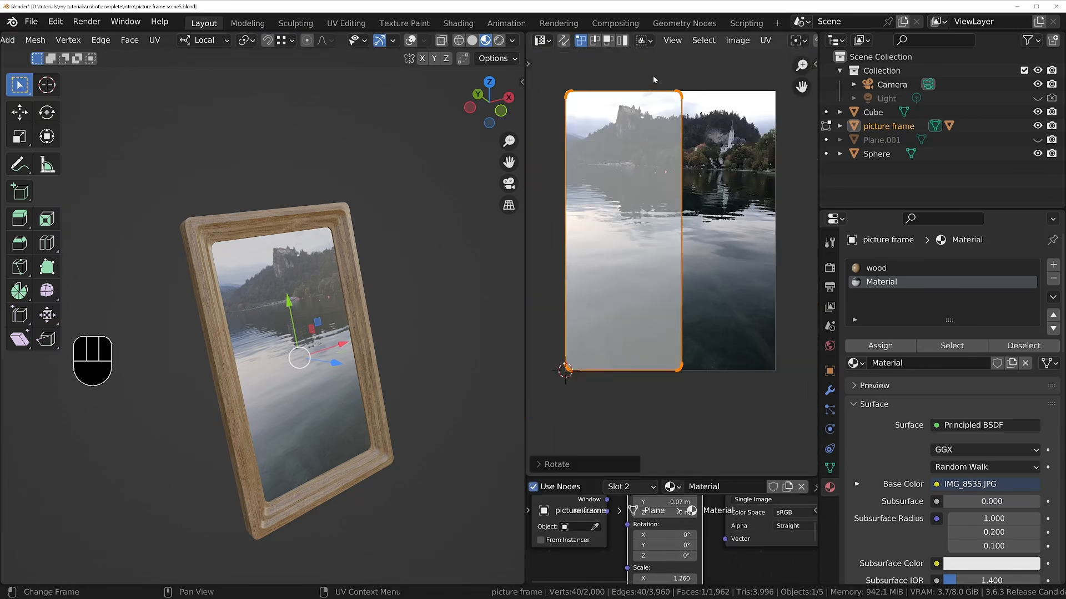
{"action": "left_click_drag", "start_coordinate": [653, 76], "coordinate": [709, 379]}
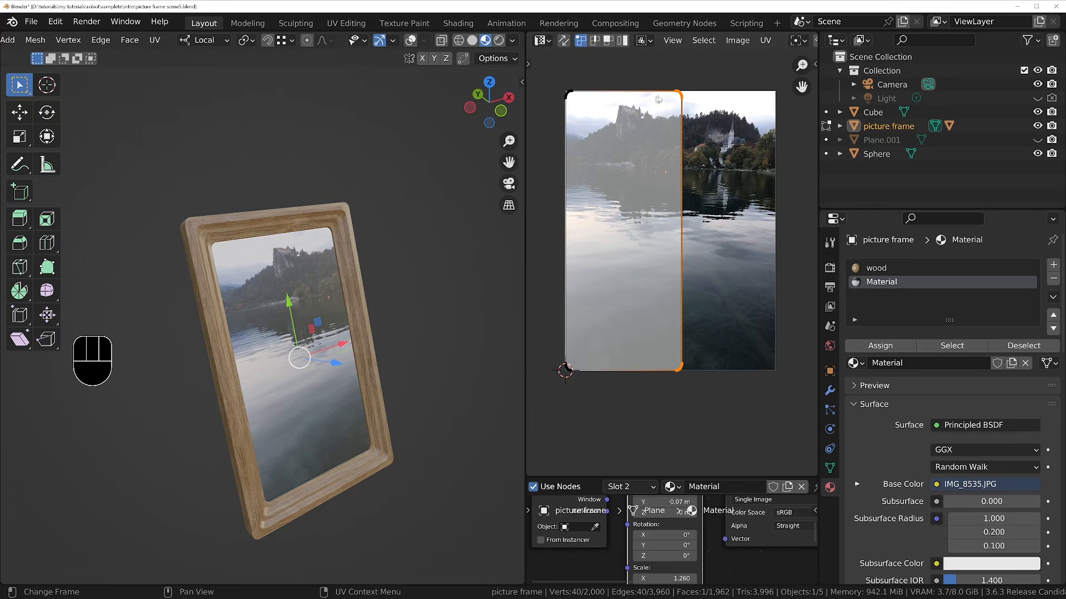
{"action": "left_click", "coordinate": [610, 42]}
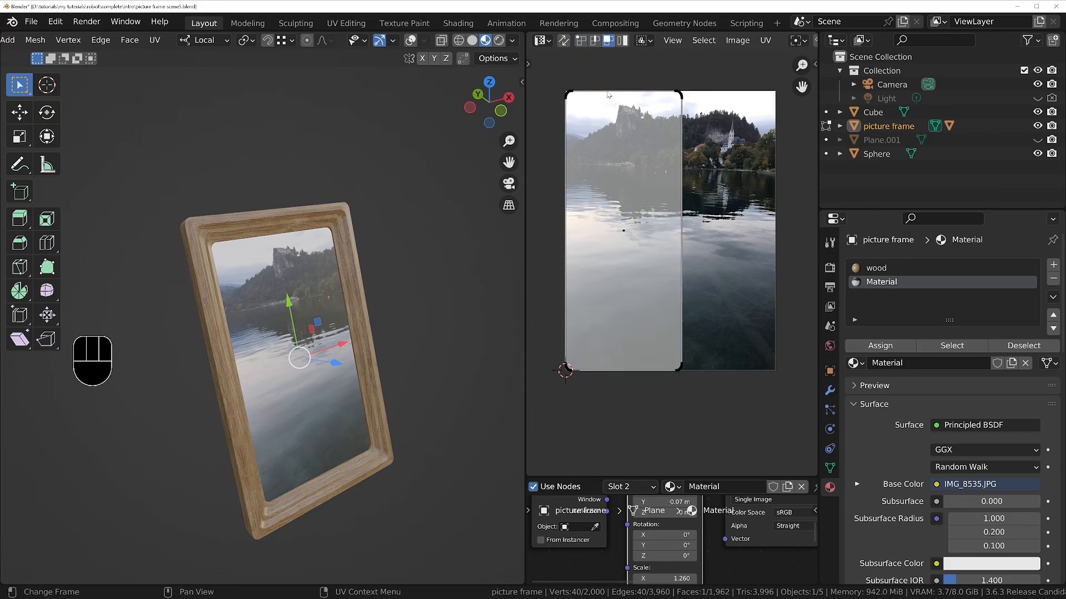
{"action": "left_click", "coordinate": [624, 214]}
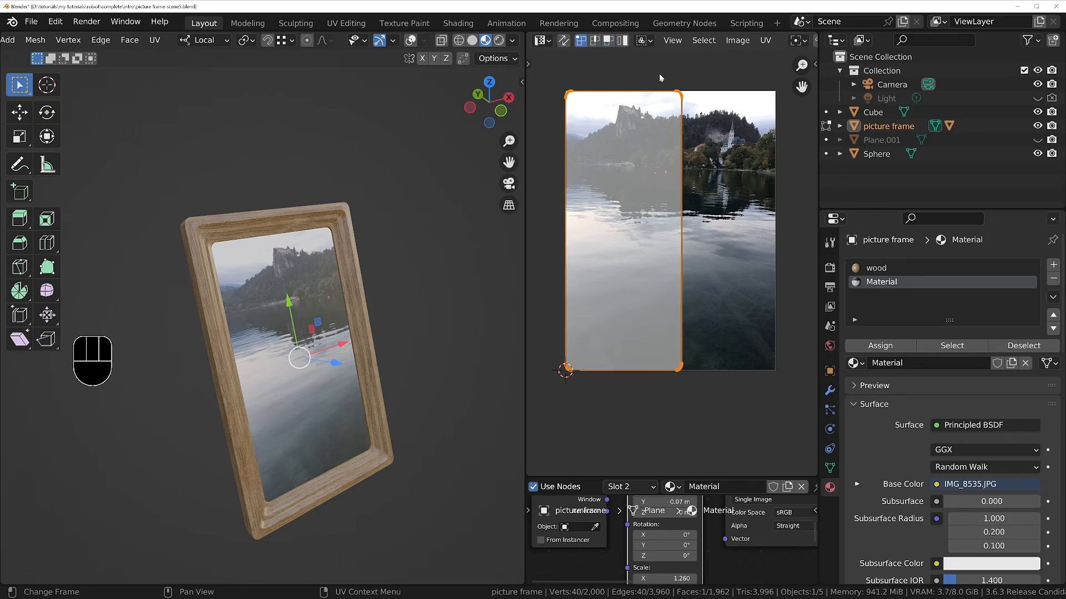
Select the UV island's right-side vertices and move them about 0.445 along X to the photo's right border
{"action": "left_click_drag", "start_coordinate": [632, 74], "coordinate": [719, 416]}
{"action": "scroll", "coordinate": [727, 92], "scroll_direction": "up", "scroll_amount": 4}
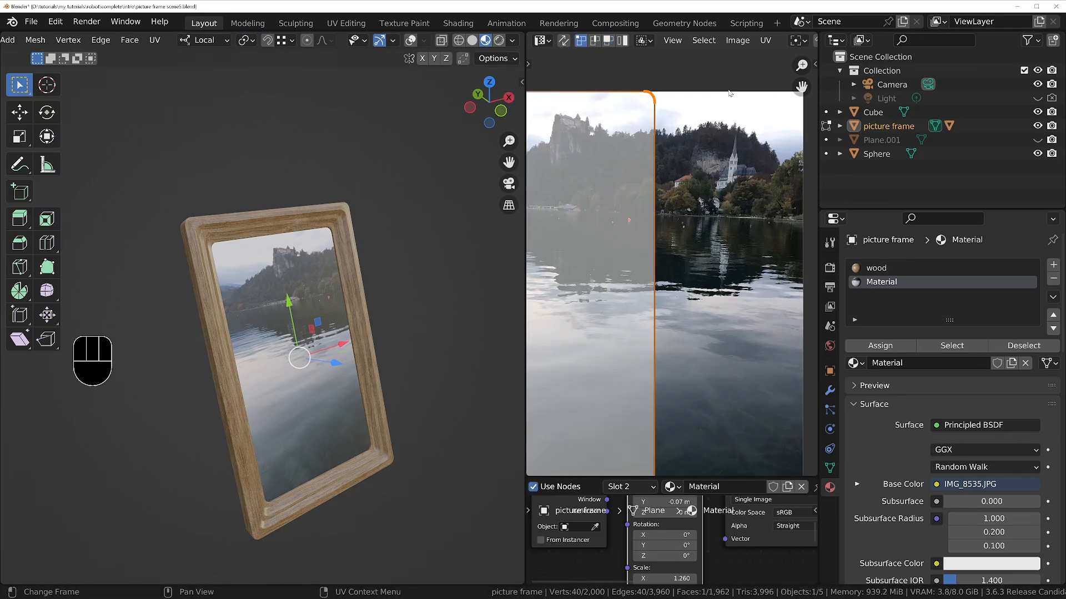
{"action": "middle_click_drag", "start_coordinate": [755, 155], "coordinate": [645, 177], "text": "shift"}
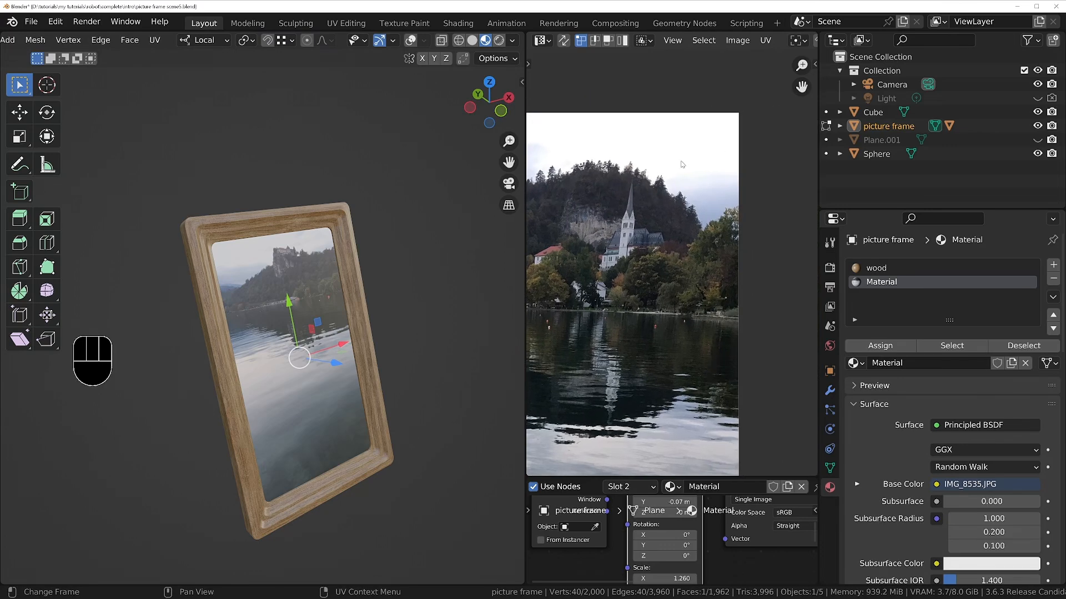
{"action": "key", "text": "g"}
{"action": "key", "text": "x"}
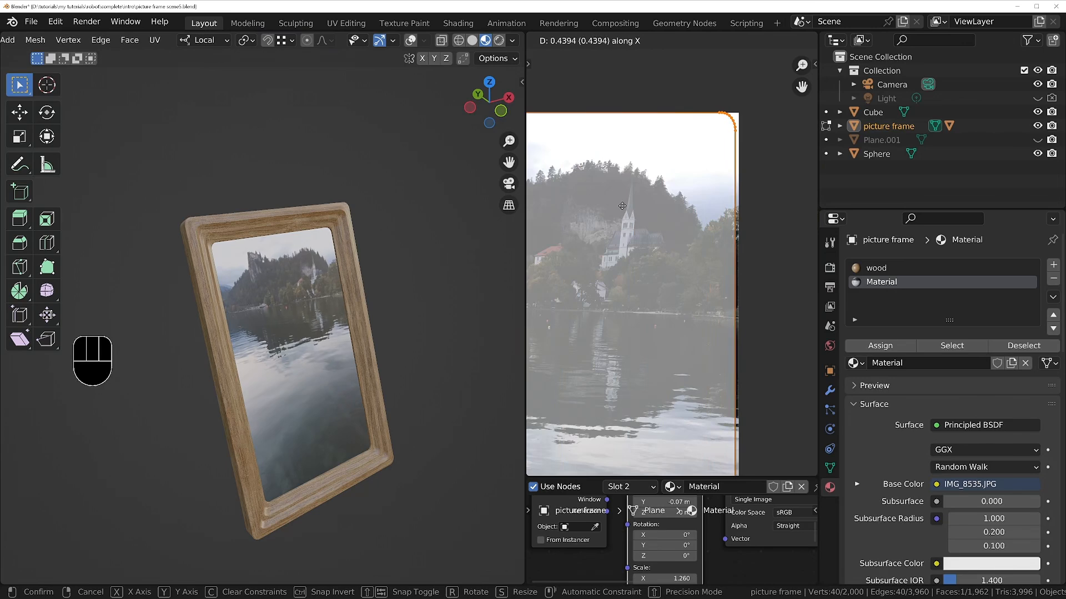
{"action": "key", "text": "shift"}
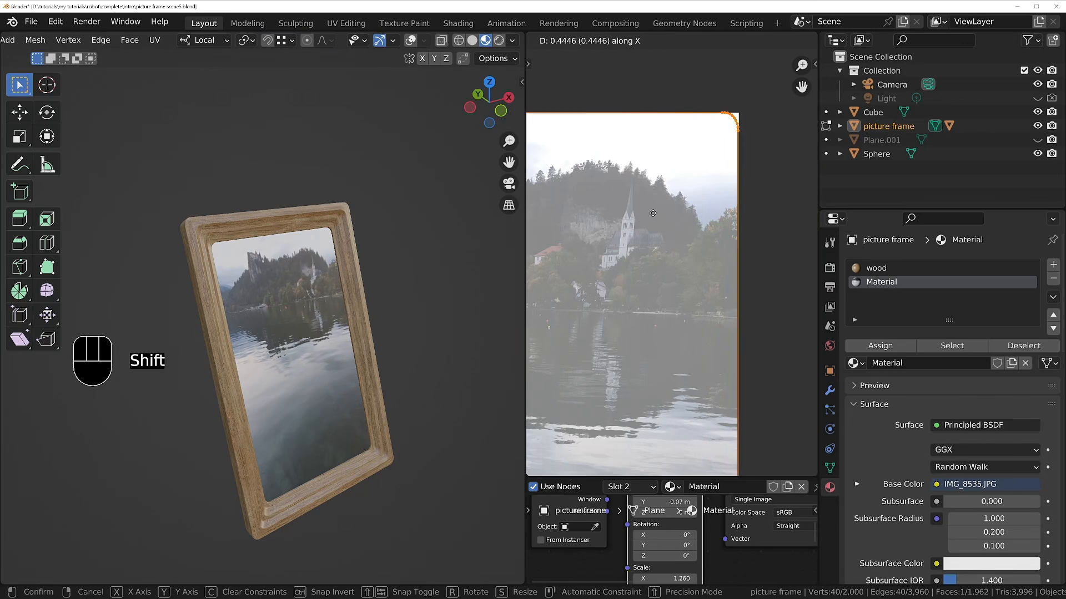
{"action": "left_click", "coordinate": [653, 213]}
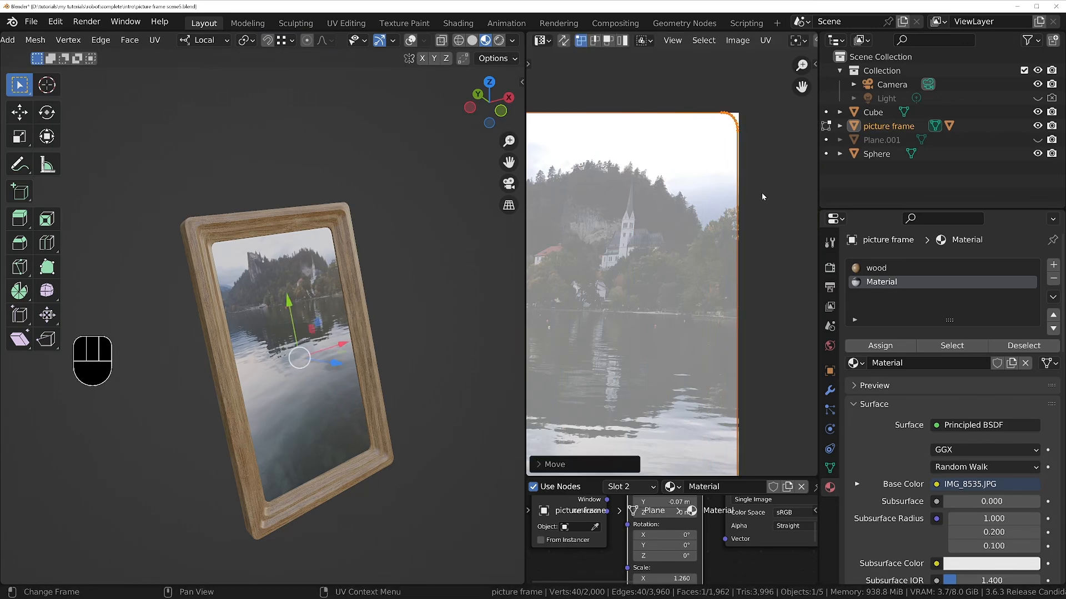
Nudge the right-side UV vertices slightly further along X to align them precisely with the photo's edge
{"action": "scroll", "coordinate": [723, 241], "scroll_direction": "up", "scroll_amount": 5}
{"action": "key", "text": "g"}
{"action": "key", "text": "x"}
{"action": "key", "text": "shift"}
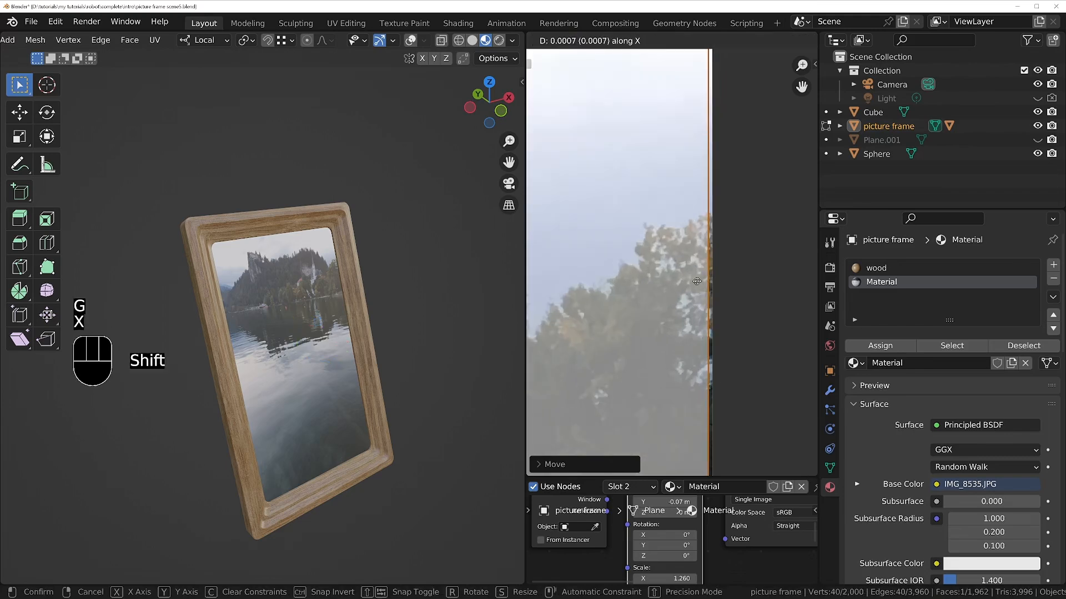
{"action": "left_click", "coordinate": [719, 283]}
{"action": "scroll", "coordinate": [653, 264], "scroll_direction": "down", "scroll_amount": 5}
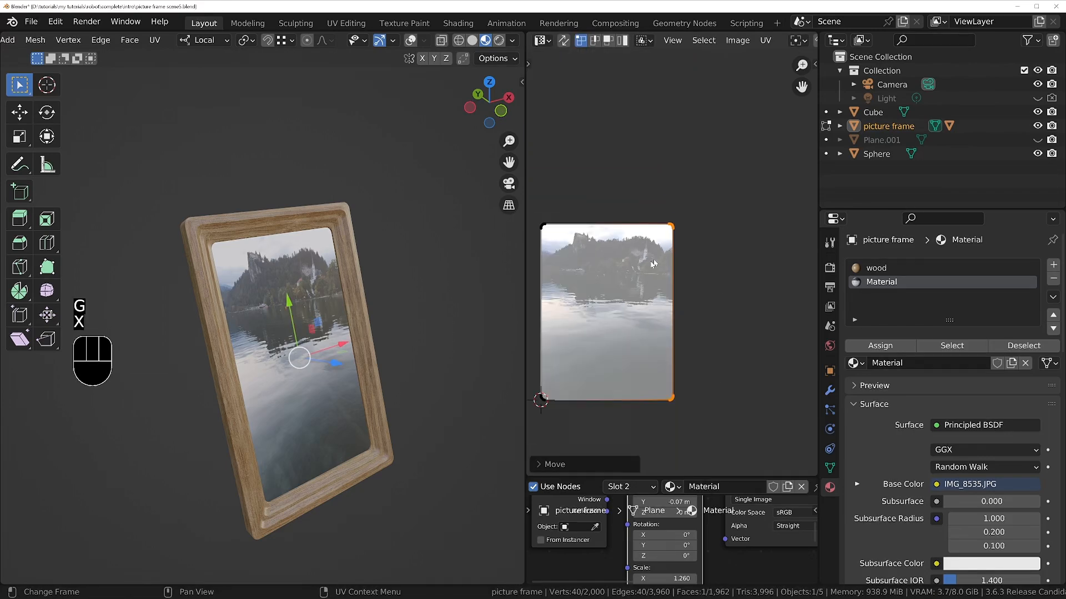
{"action": "scroll", "coordinate": [333, 333], "scroll_direction": "down", "scroll_amount": 1}
{"action": "mouse_move", "coordinate": [333, 333]}
{"action": "middle_mouse_down"}
{"action": "mouse_move", "coordinate": [283, 333]}
{"action": "mouse_move", "coordinate": [325, 333]}
{"action": "middle_mouse_up"}
{"action": "scroll", "coordinate": [325, 333], "scroll_direction": "down", "scroll_amount": 1}
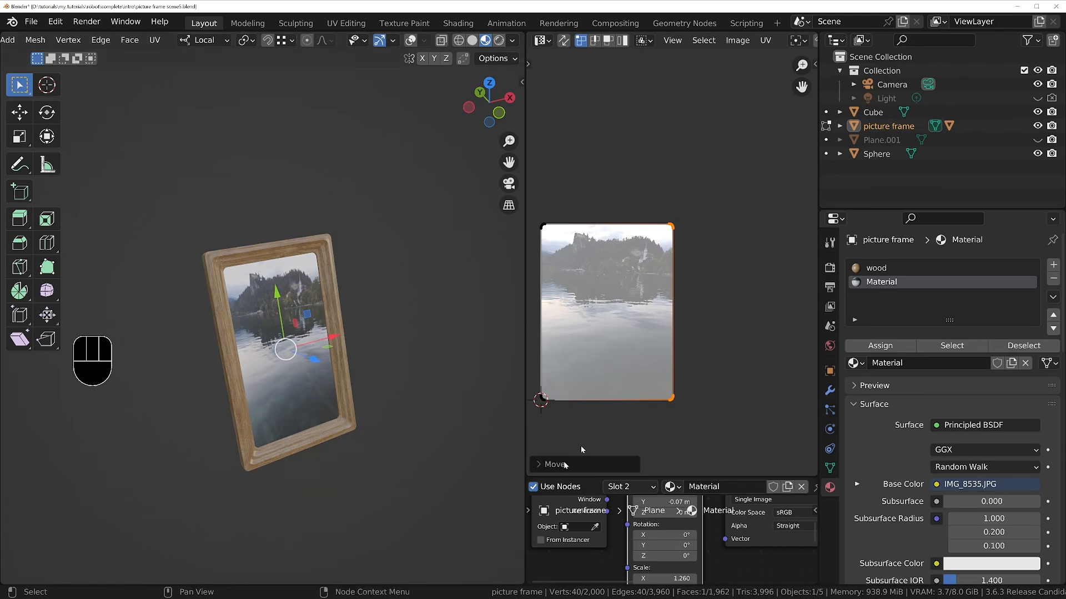
Enlarge the node editor again, return the picture frame to Object Mode, and switch the viewport to rendered shading
{"action": "left_click_drag", "start_coordinate": [647, 477], "coordinate": [688, 279]}
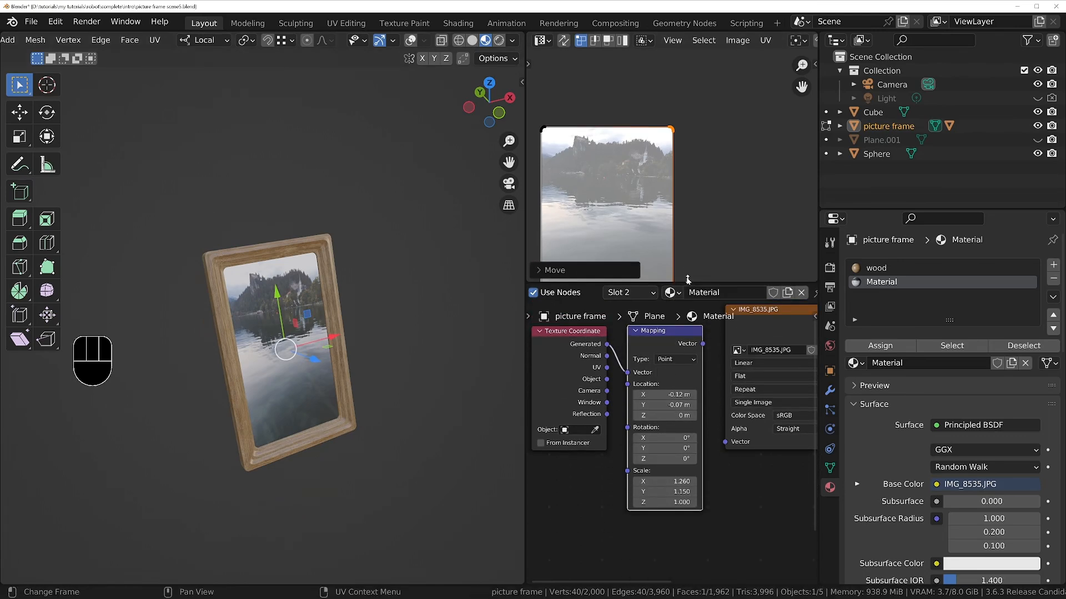
{"action": "middle_click_drag", "start_coordinate": [627, 278], "coordinate": [658, 230], "text": "shift"}
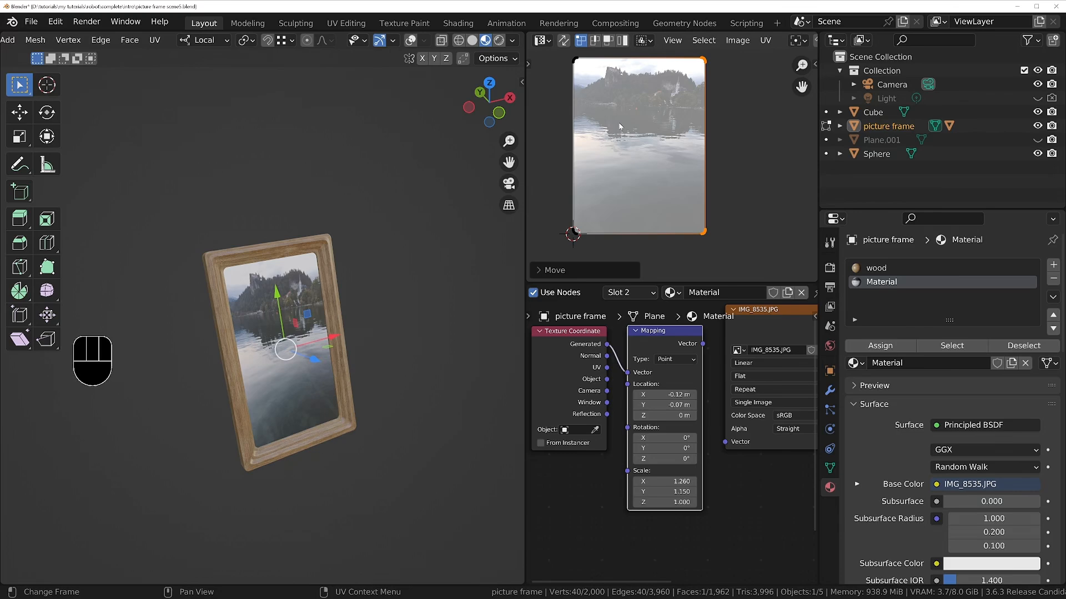
{"action": "key", "text": "Tab"}
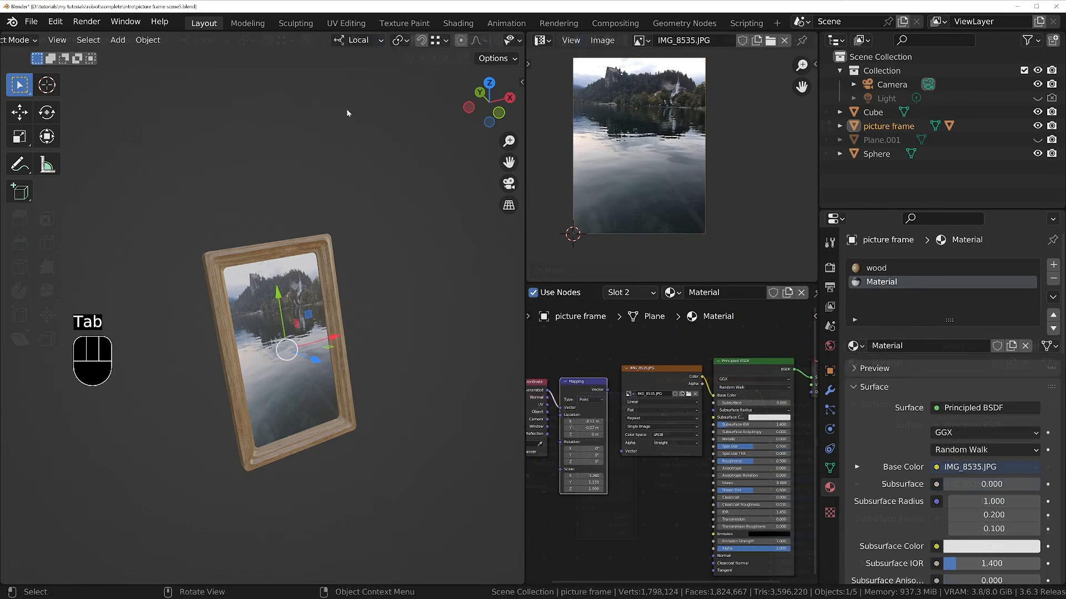
{"action": "middle_click_drag", "start_coordinate": [290, 250], "coordinate": [298, 234]}
{"action": "scroll", "coordinate": [421, 41], "scroll_direction": "down", "scroll_amount": 6}
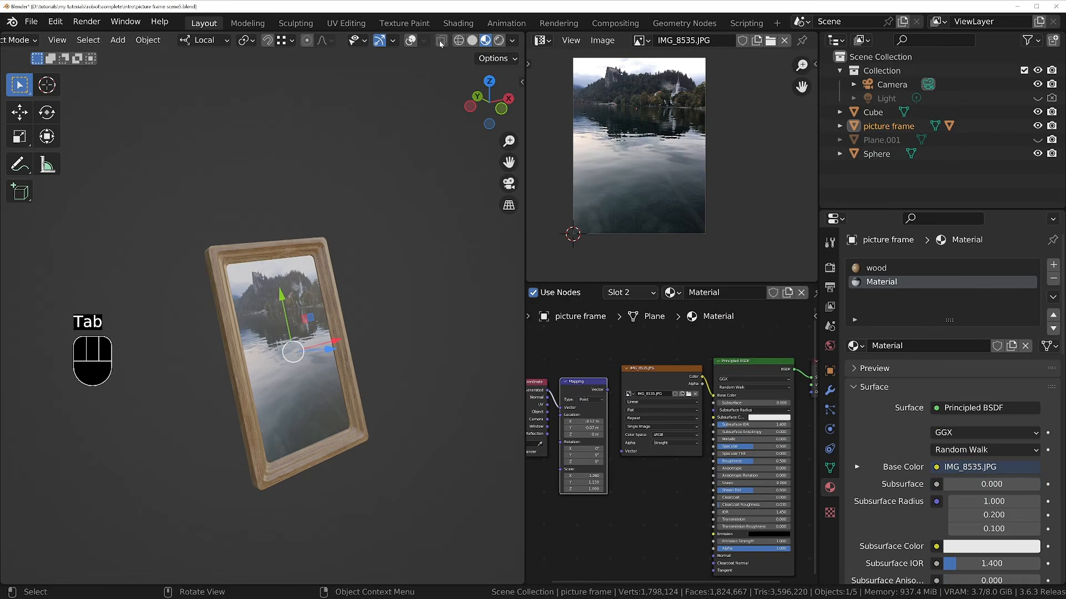
{"action": "middle_click_drag", "start_coordinate": [389, 45], "coordinate": [235, 64]}
{"action": "left_click", "coordinate": [499, 41]}
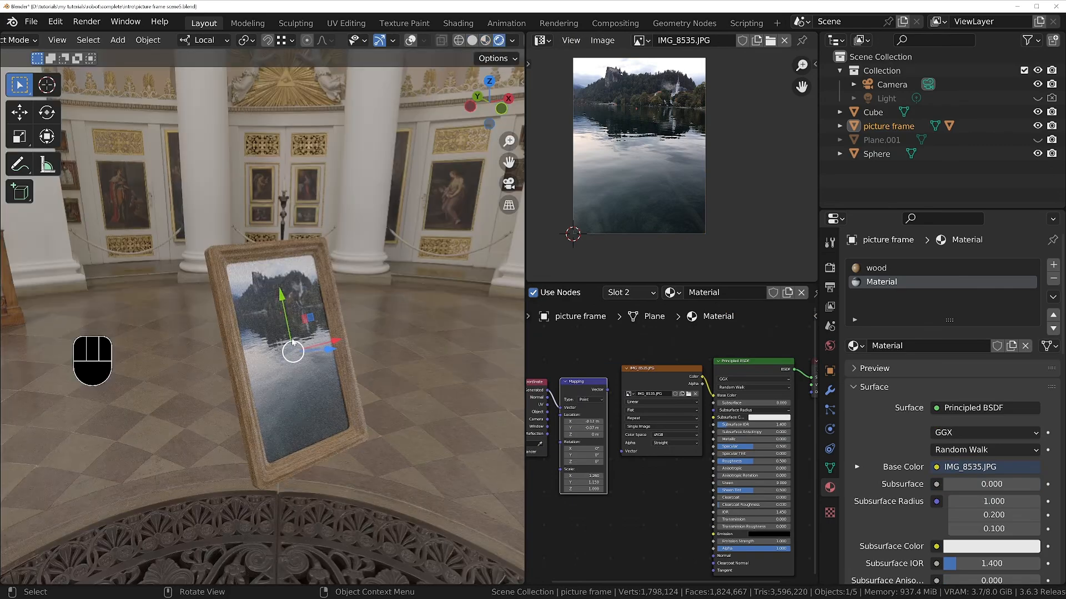
{"action": "middle_click_drag", "start_coordinate": [293, 342], "coordinate": [227, 303], "text": "ctrl"}
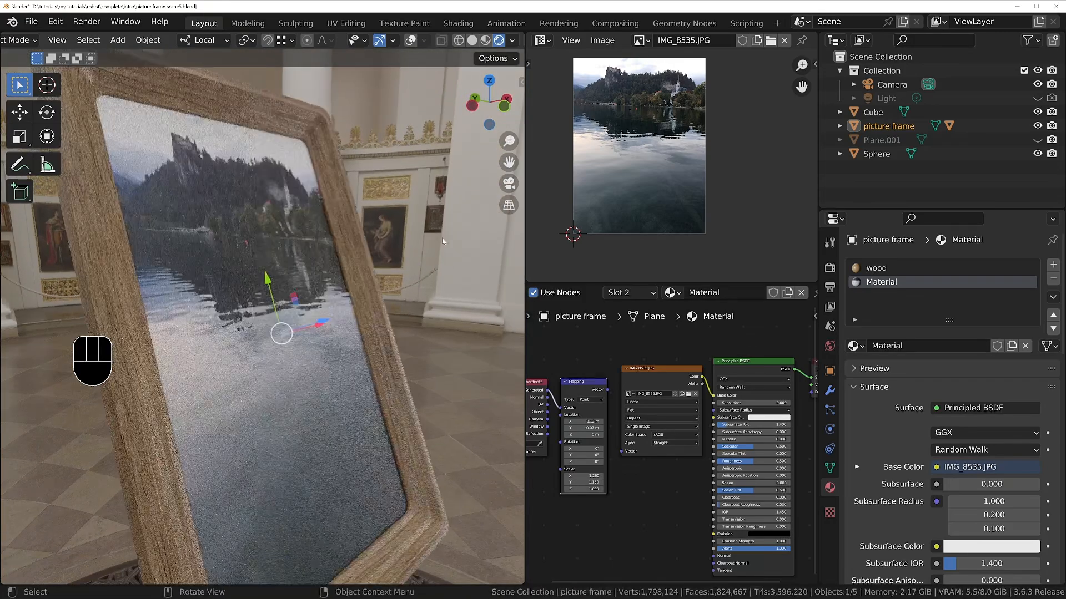
Set the photo material's Roughness to 0 and check the reflections on the picture up close
{"action": "left_click_drag", "start_coordinate": [723, 461], "coordinate": [669, 461]}
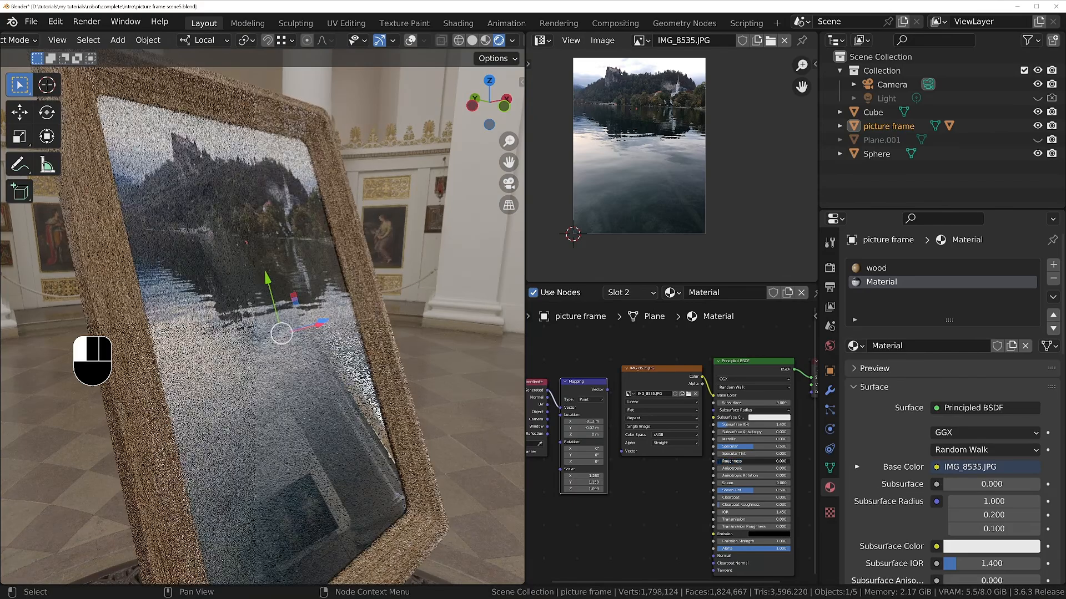
{"action": "middle_click_drag", "start_coordinate": [438, 353], "coordinate": [292, 317]}
{"action": "middle_click_drag", "start_coordinate": [261, 250], "coordinate": [269, 166], "text": "ctrl"}
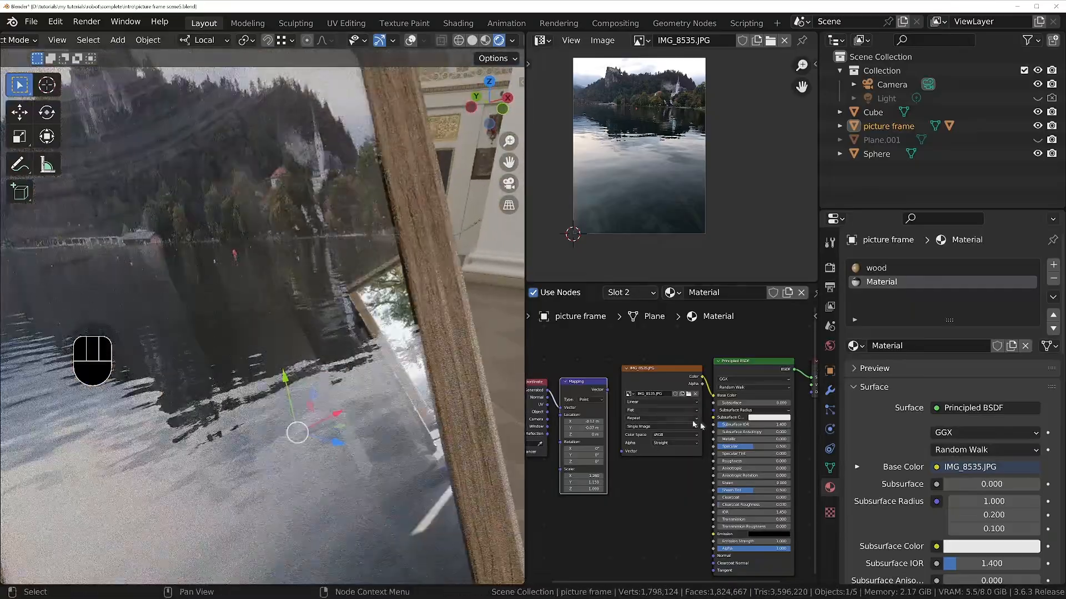
Lower the photo material's Specular to about 0.141 and view the whole frame
{"action": "left_click_drag", "start_coordinate": [747, 450], "coordinate": [722, 449]}
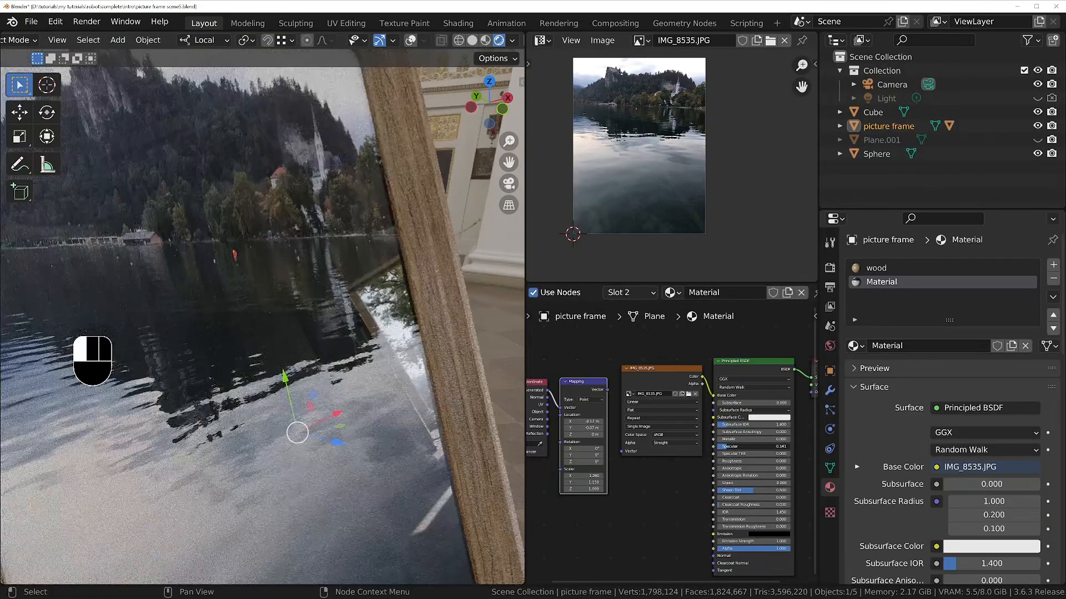
{"action": "middle_click_drag", "start_coordinate": [228, 267], "coordinate": [210, 366], "text": "ctrl"}
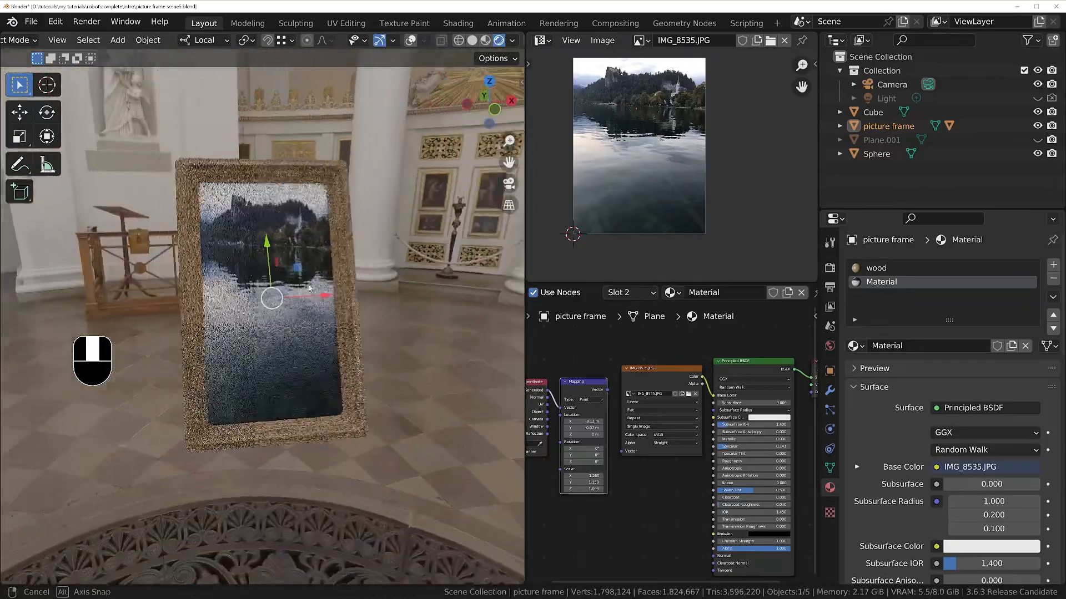
{"action": "middle_click_drag", "start_coordinate": [298, 298], "coordinate": [322, 290]}
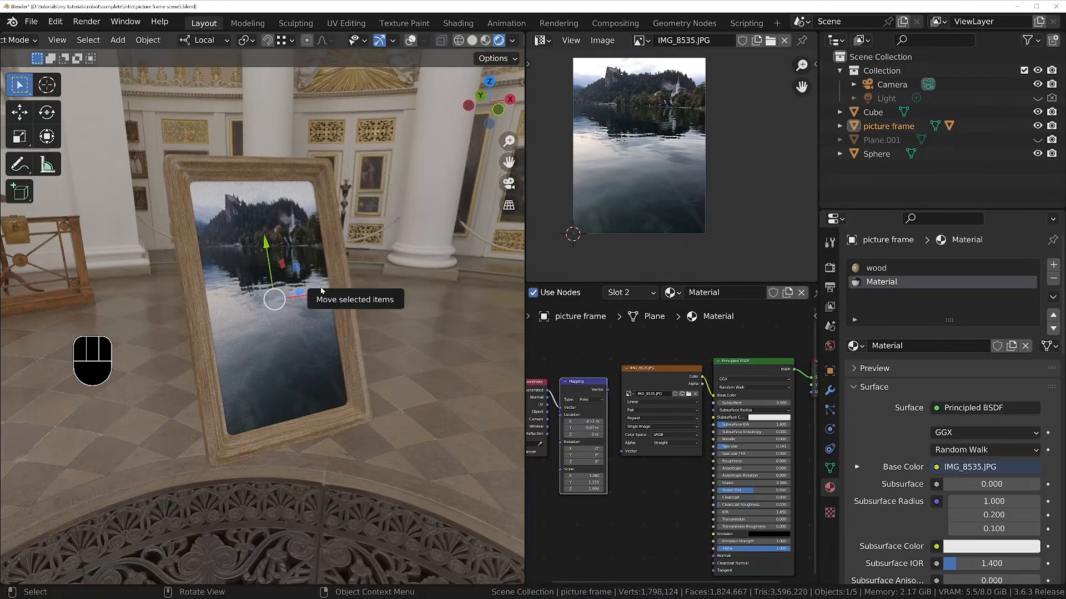